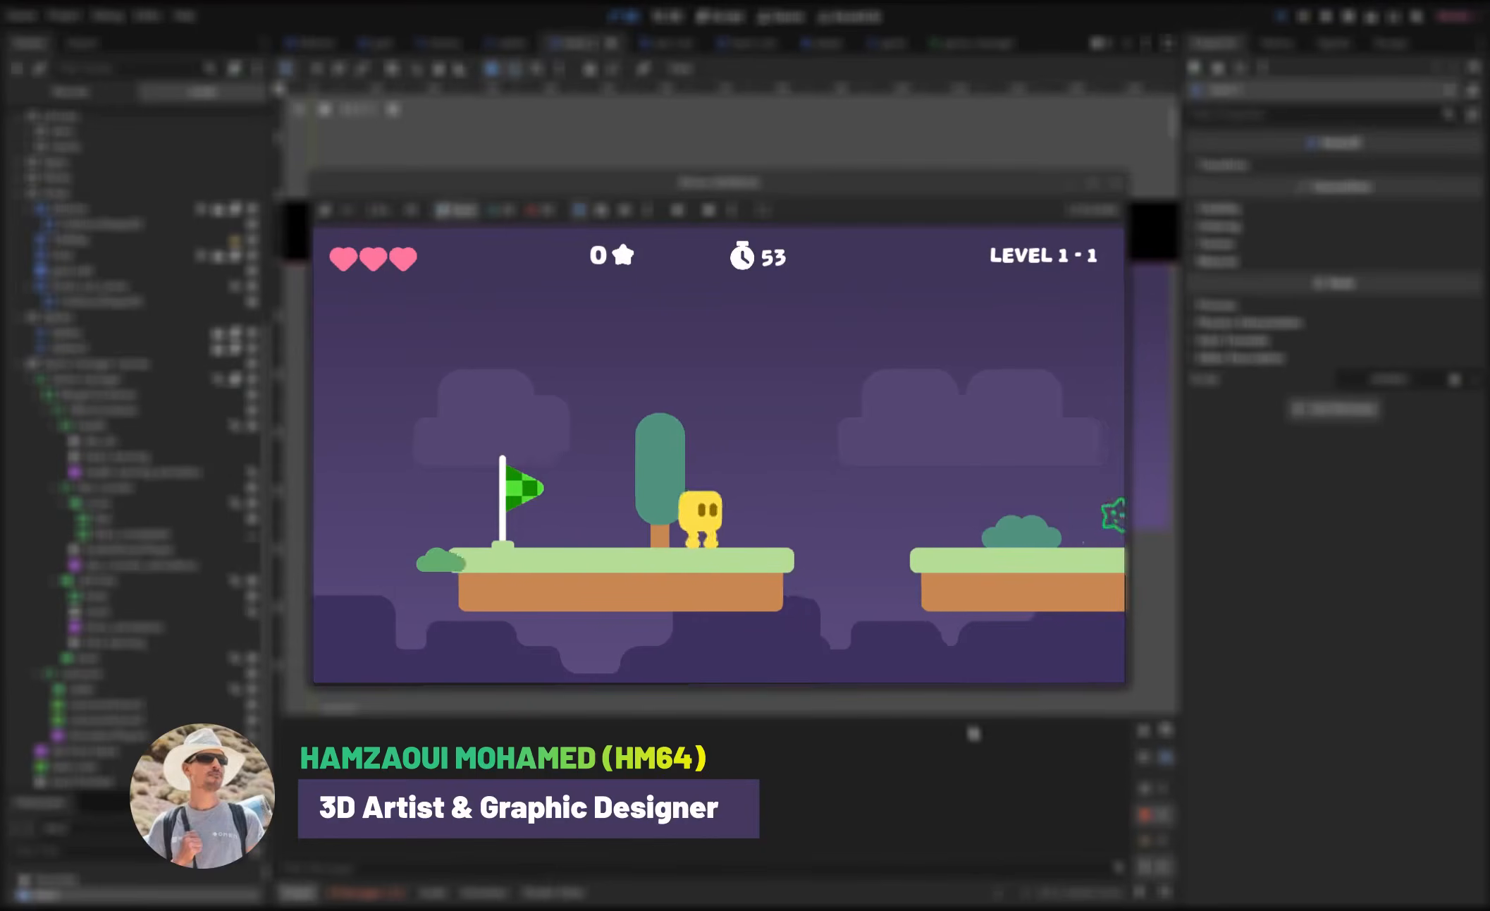
Play level 1-1 of the platformer, running and jumping across the floating platforms to collect stars
key(Right)
key(space)
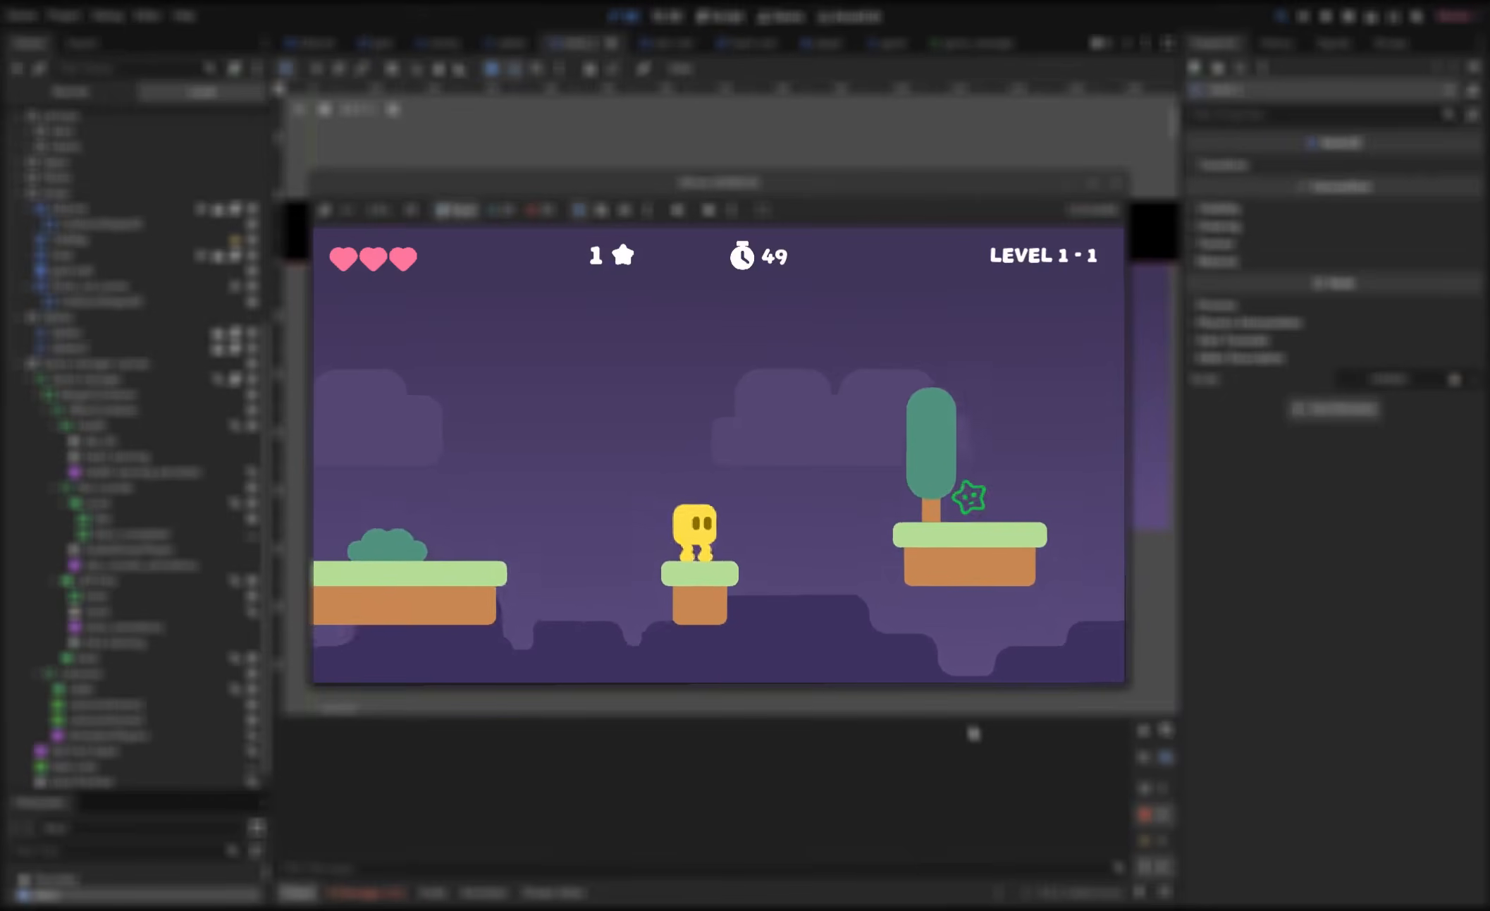
key(Right)
key(space)
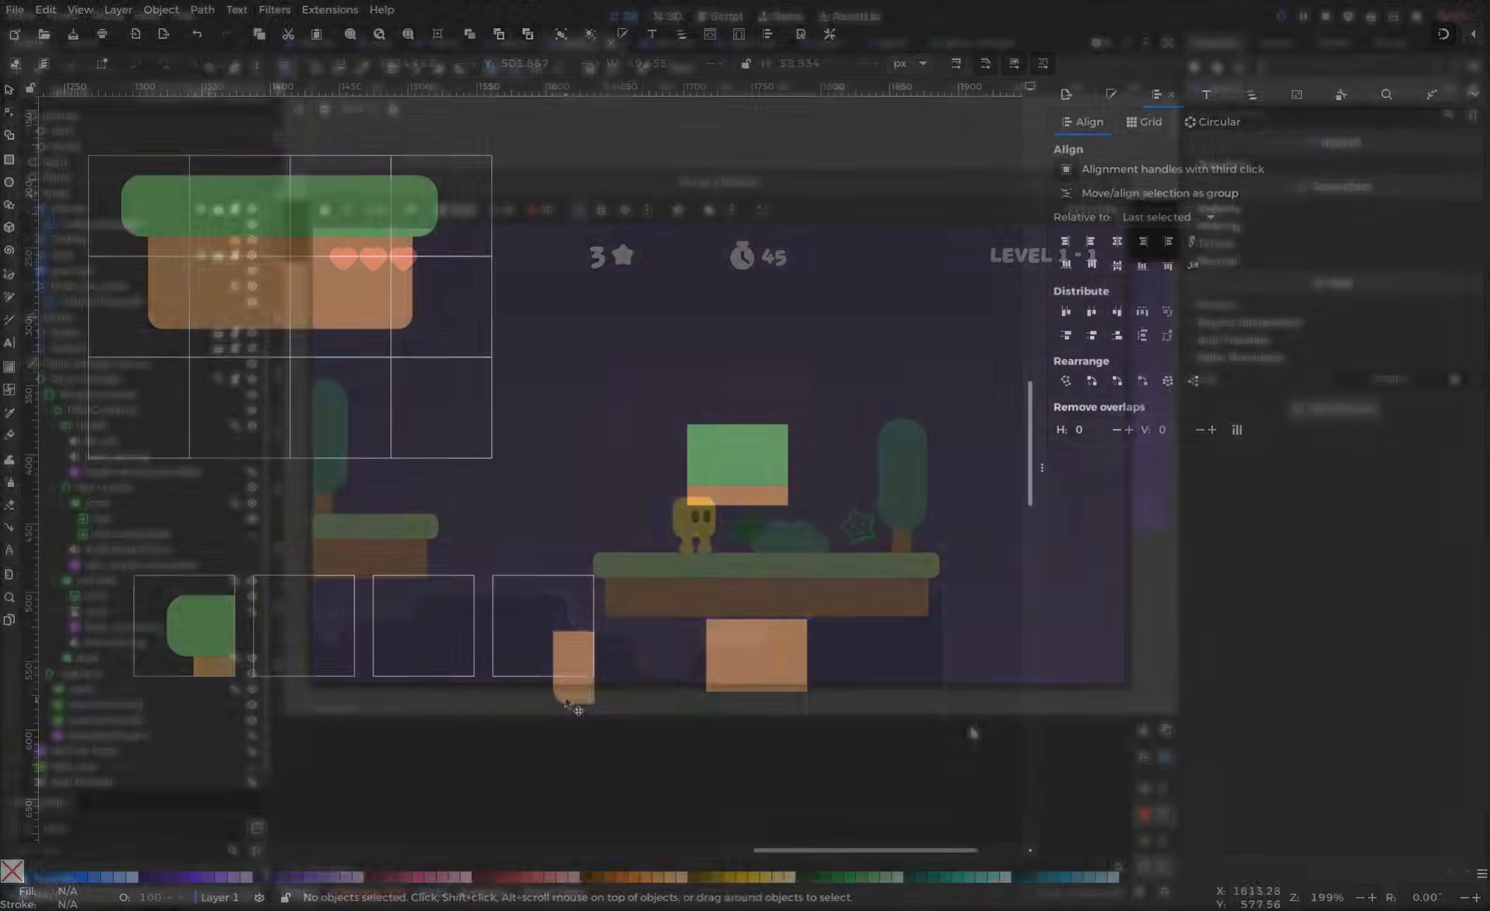
Fit the loose green and brown platform pieces into the square tile frames below the platform and group them with their frames
drag(777, 465, 459, 638)
drag(756, 655, 544, 639)
drag(688, 738, 363, 731)
key(ctrl+g)
key(ctrl+g)
Group the remaining tiles with their frames and place a copy of the 12-cell grid beside the platform
drag(256, 731, 121, 558)
key(ctrl+g)
drag(538, 690, 121, 559)
drag(575, 628, 542, 552)
drag(492, 454, 1016, 525)
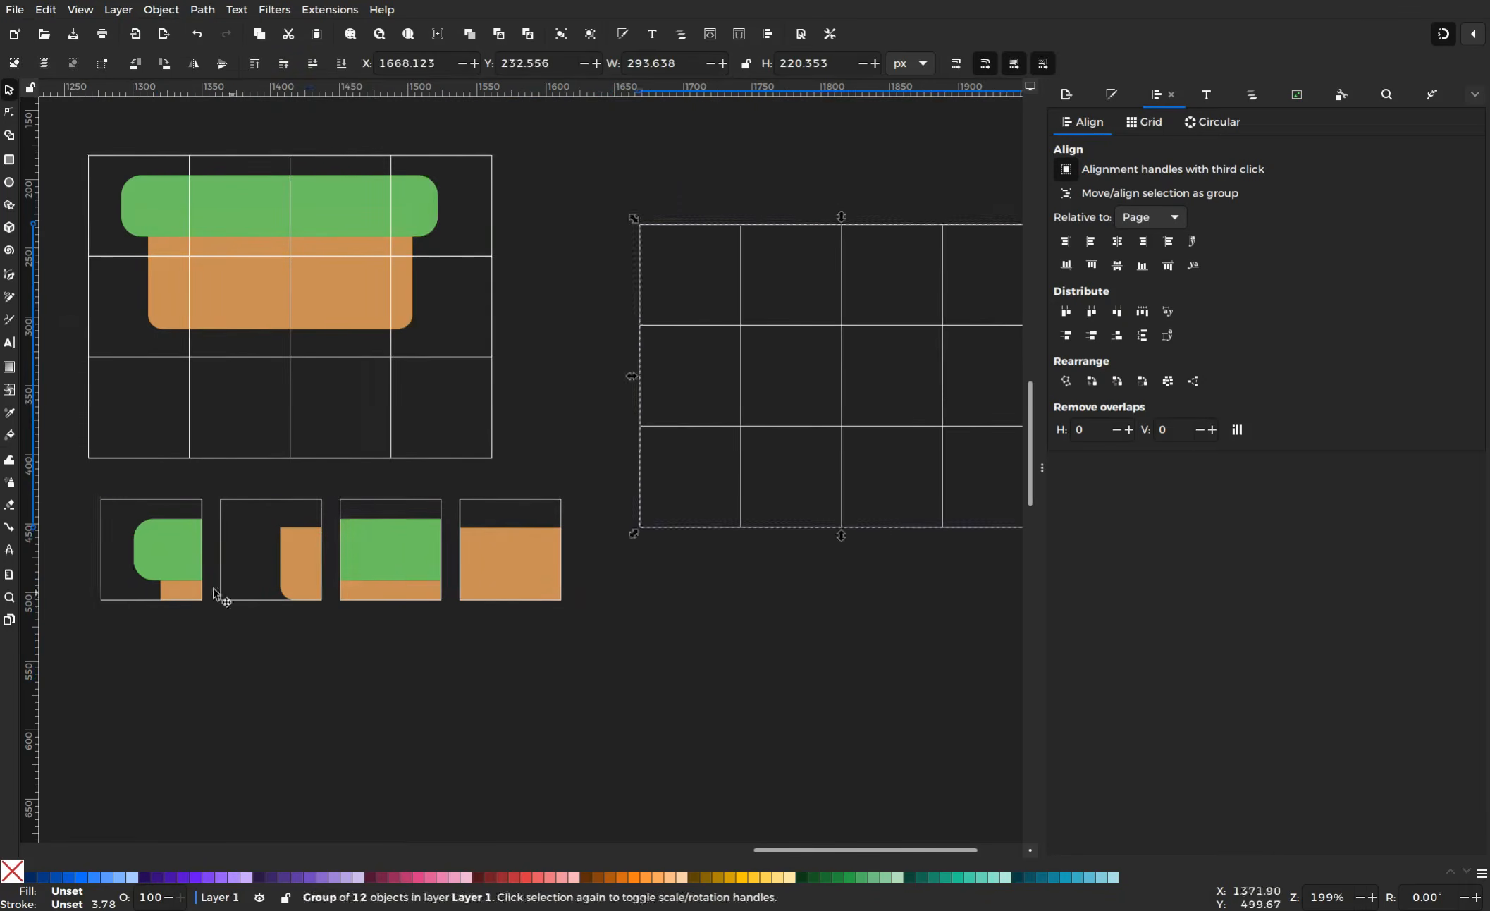
Arrange the finished platform tiles in the cells of the empty grid
drag(190, 589, 550, 705)
drag(410, 457, 362, 425)
drag(385, 546, 504, 423)
drag(299, 589, 830, 315)
scroll(508, 327, right, 10)
key(space)
shift+click(670, 312)
scroll(917, 437, right, 4)
drag(561, 414, 545, 716)
drag(103, 708, 356, 372)
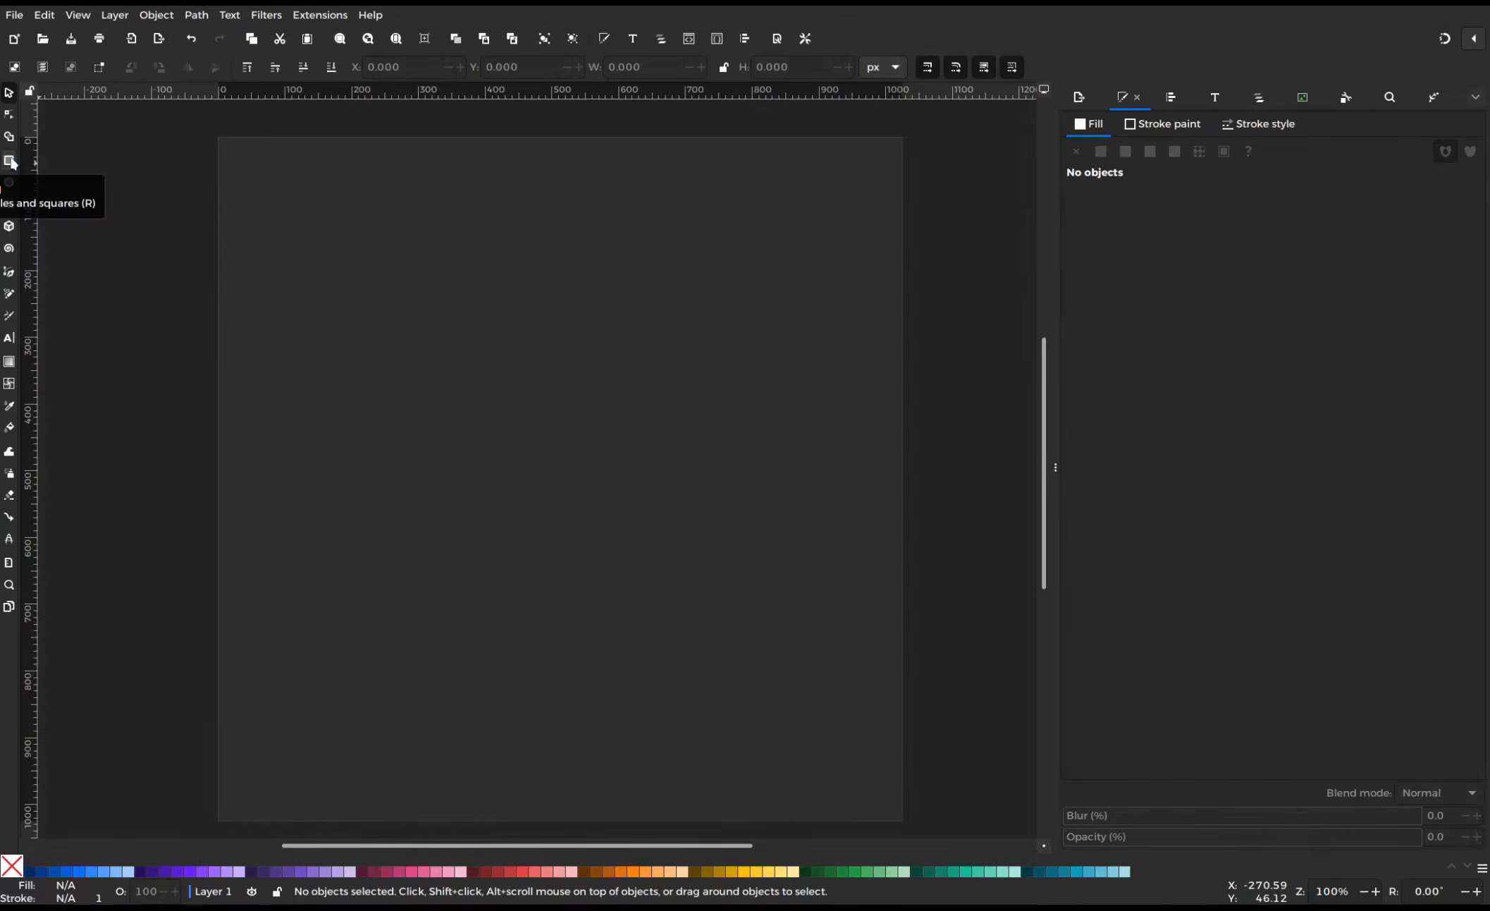
Draw a yellow dec840 square about 258 px wide for the player's body, with corners rounded to about 66 px
click(10, 161)
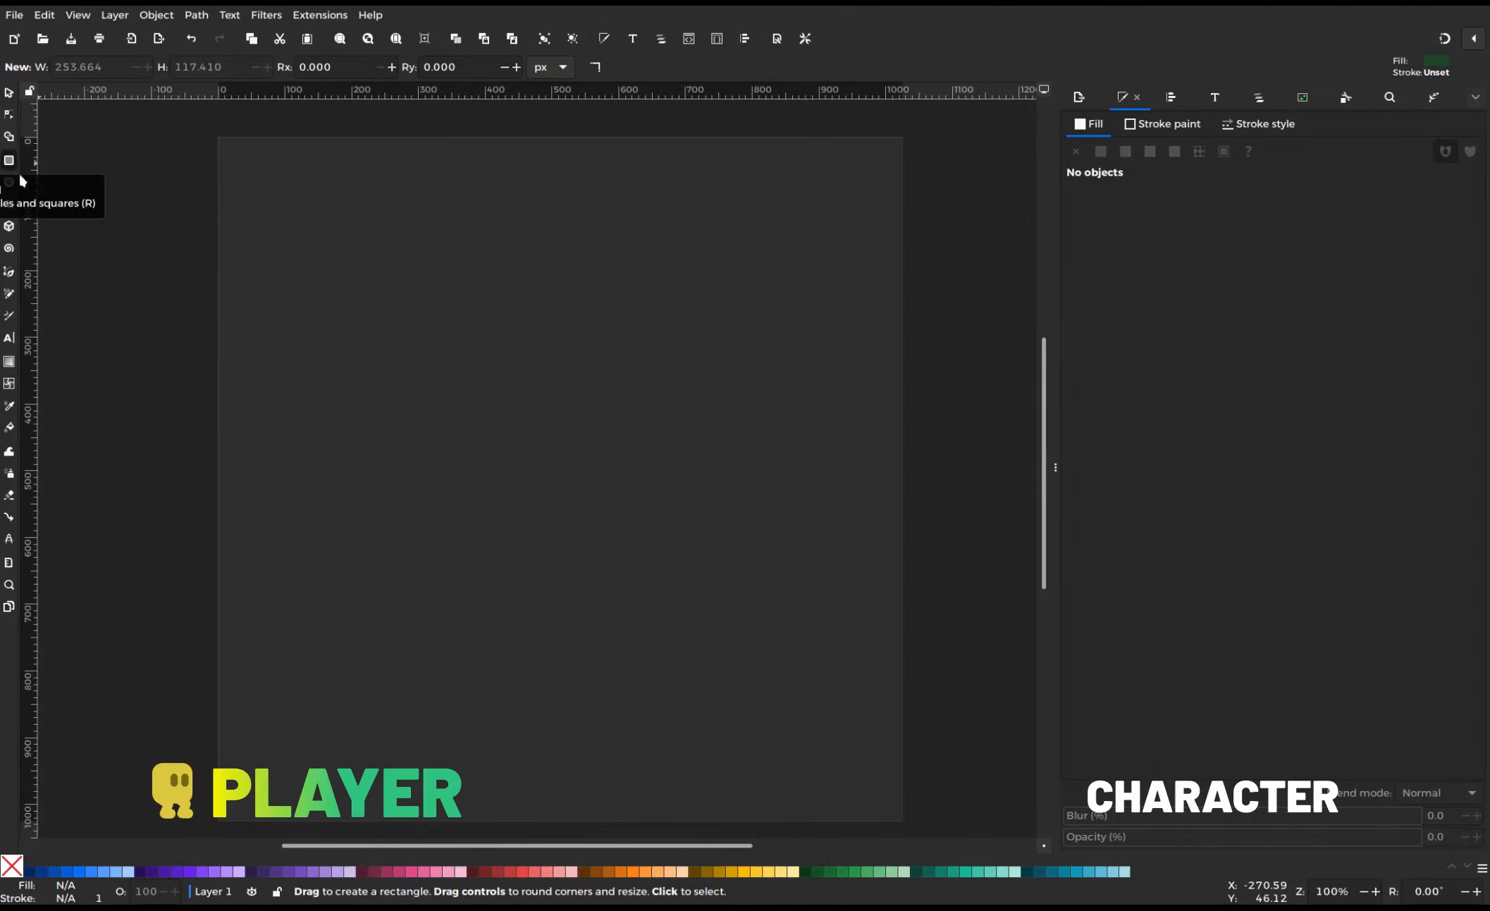
drag(290, 343, 456, 468)
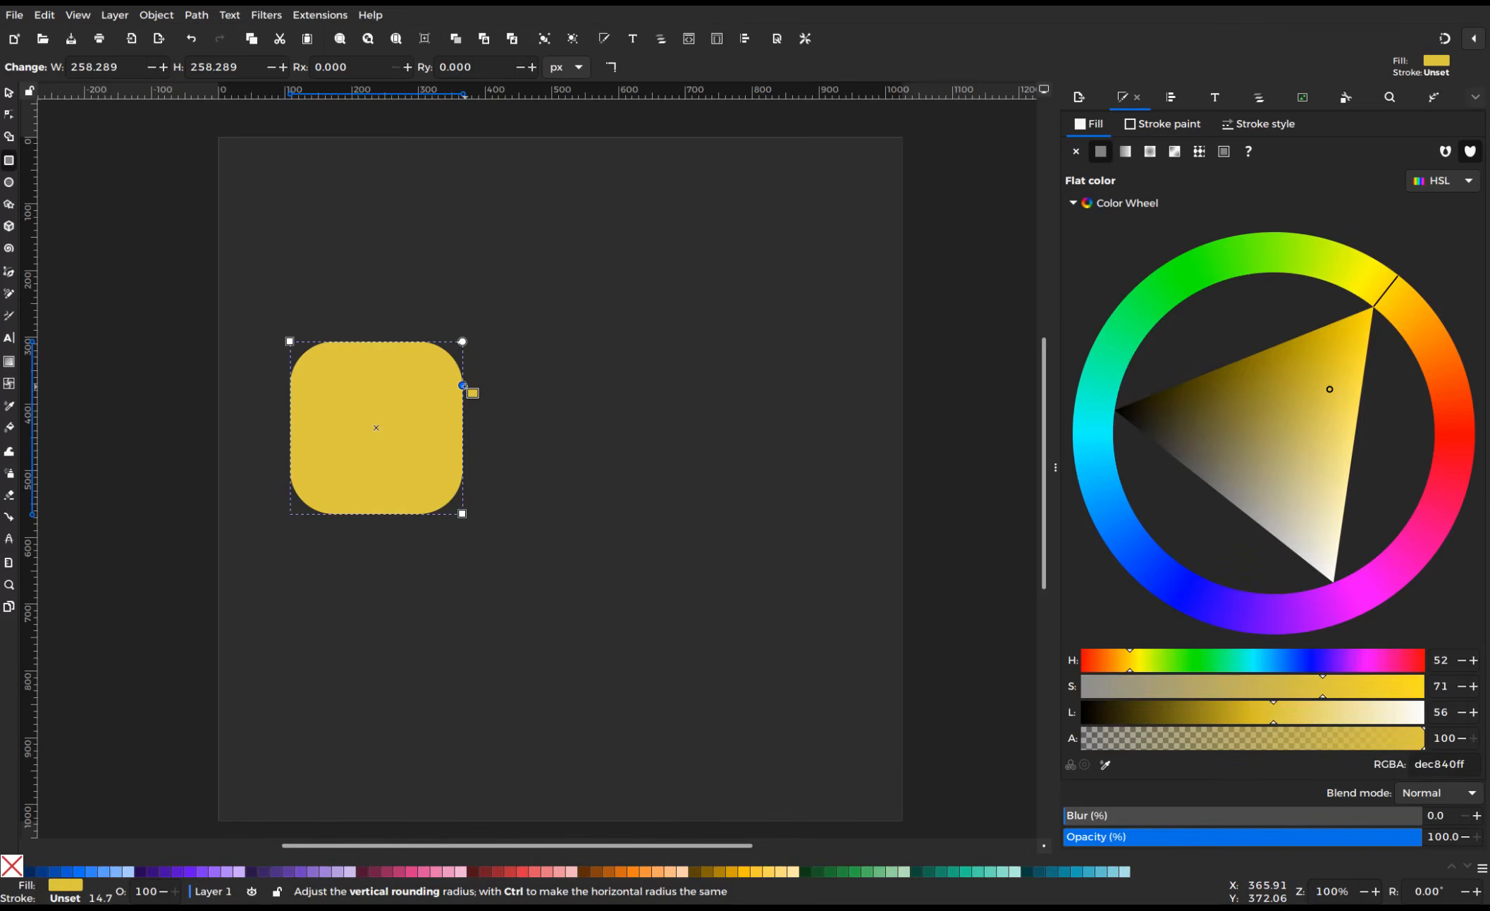
key(Escape)
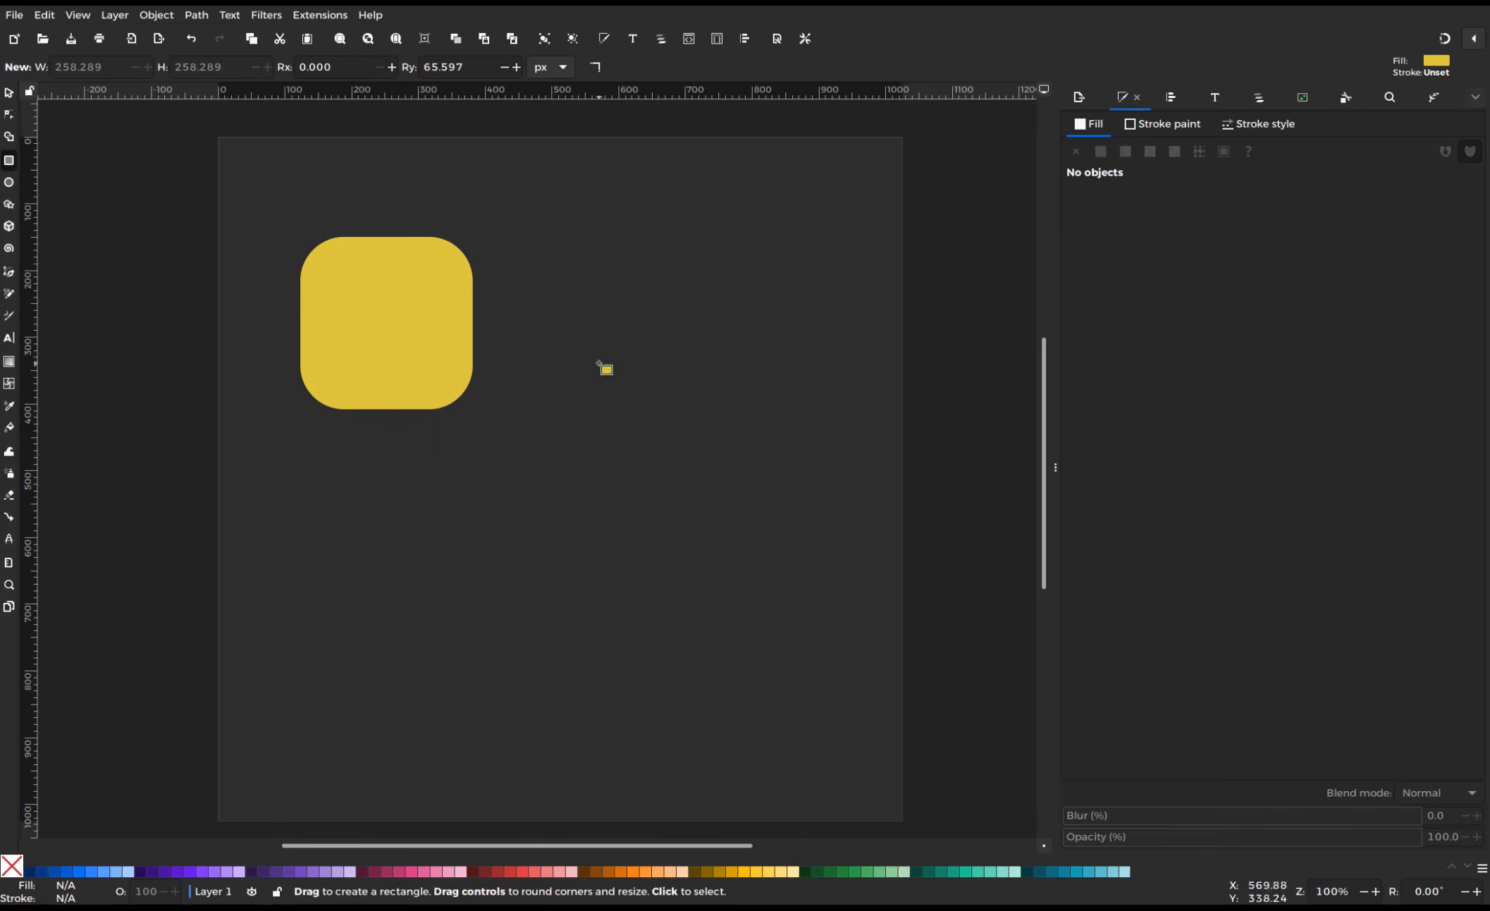
Draw a small rounded eye filled with 756813 on the upper part of the yellow body and place a duplicate beside it
drag(604, 364, 658, 451)
click(11, 90)
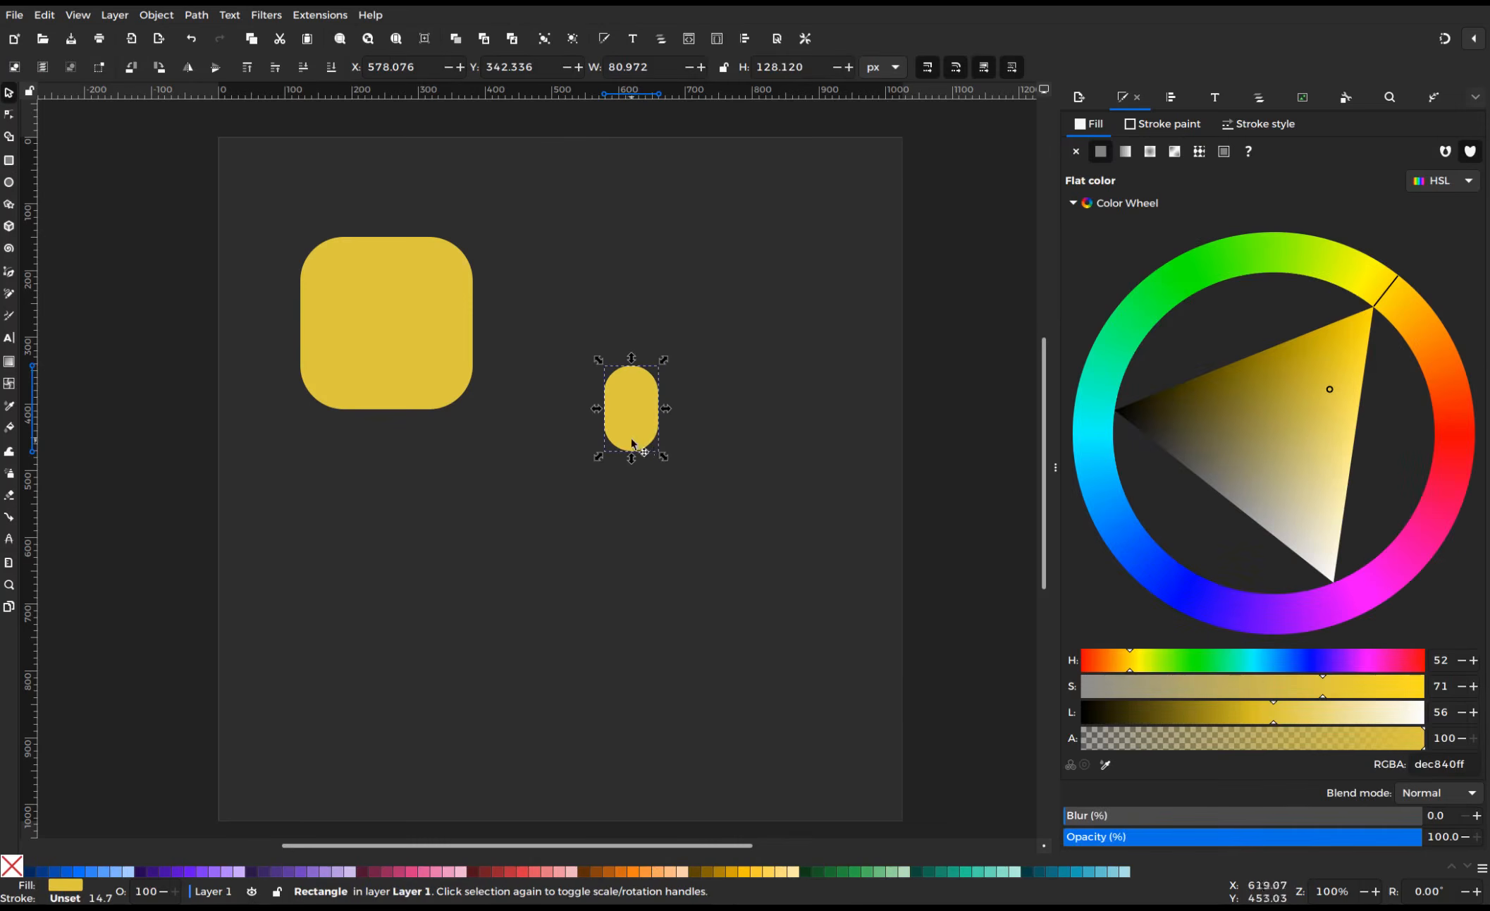
drag(1274, 381, 1231, 383)
drag(638, 419, 443, 363)
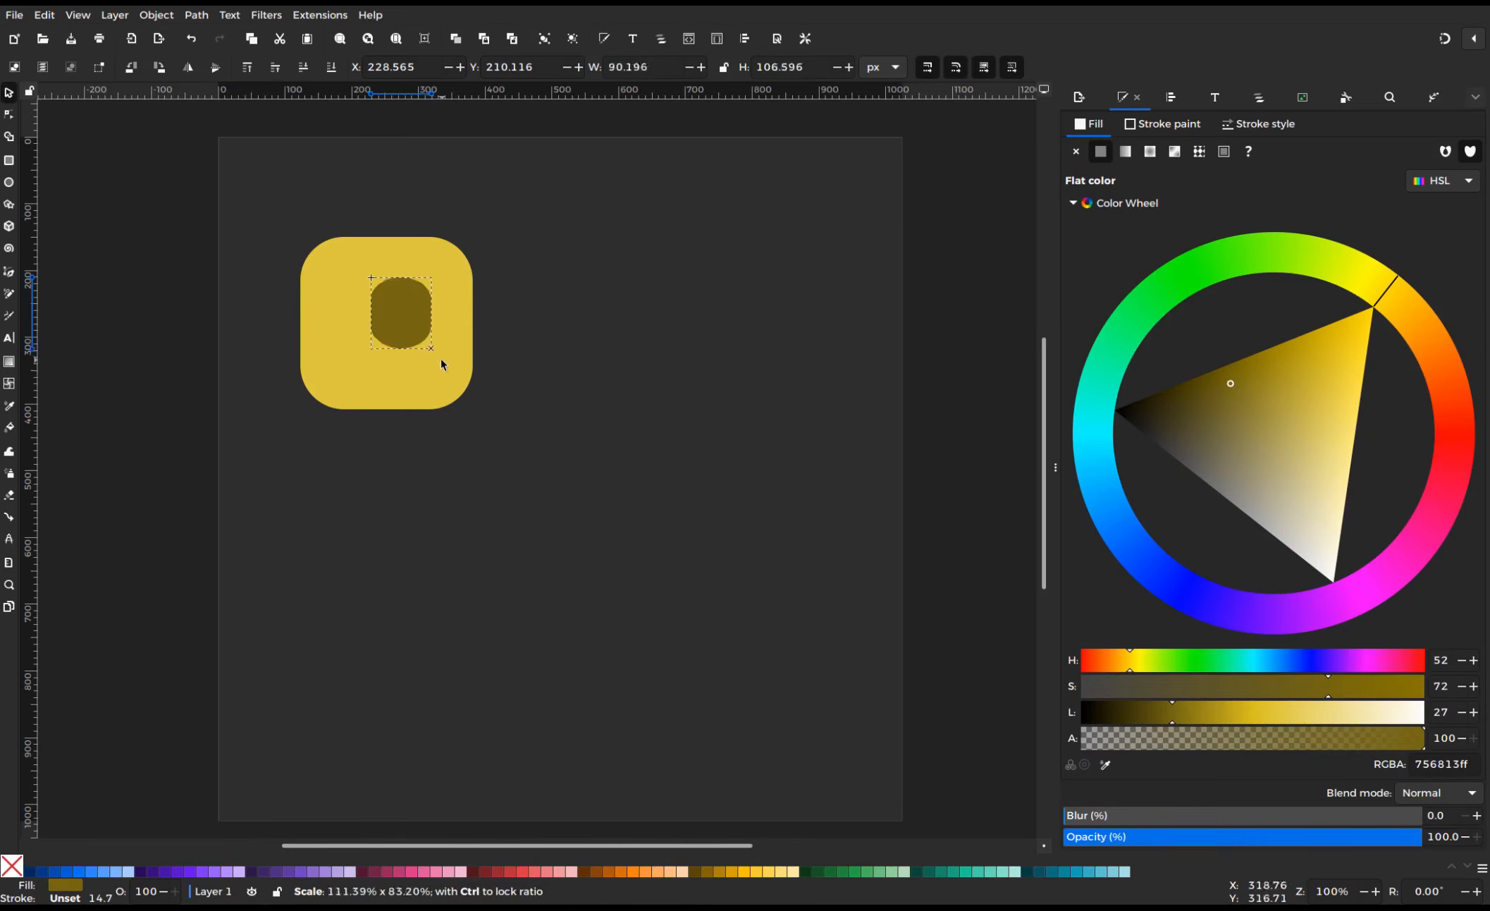
right_click(401, 332)
click(426, 416)
drag(404, 321, 448, 324)
Draw a fully rounded vertical leg segment about 122 by 284 px beside the body, plus a 122 px circle filled with a89522
key(r)
drag(570, 294, 653, 485)
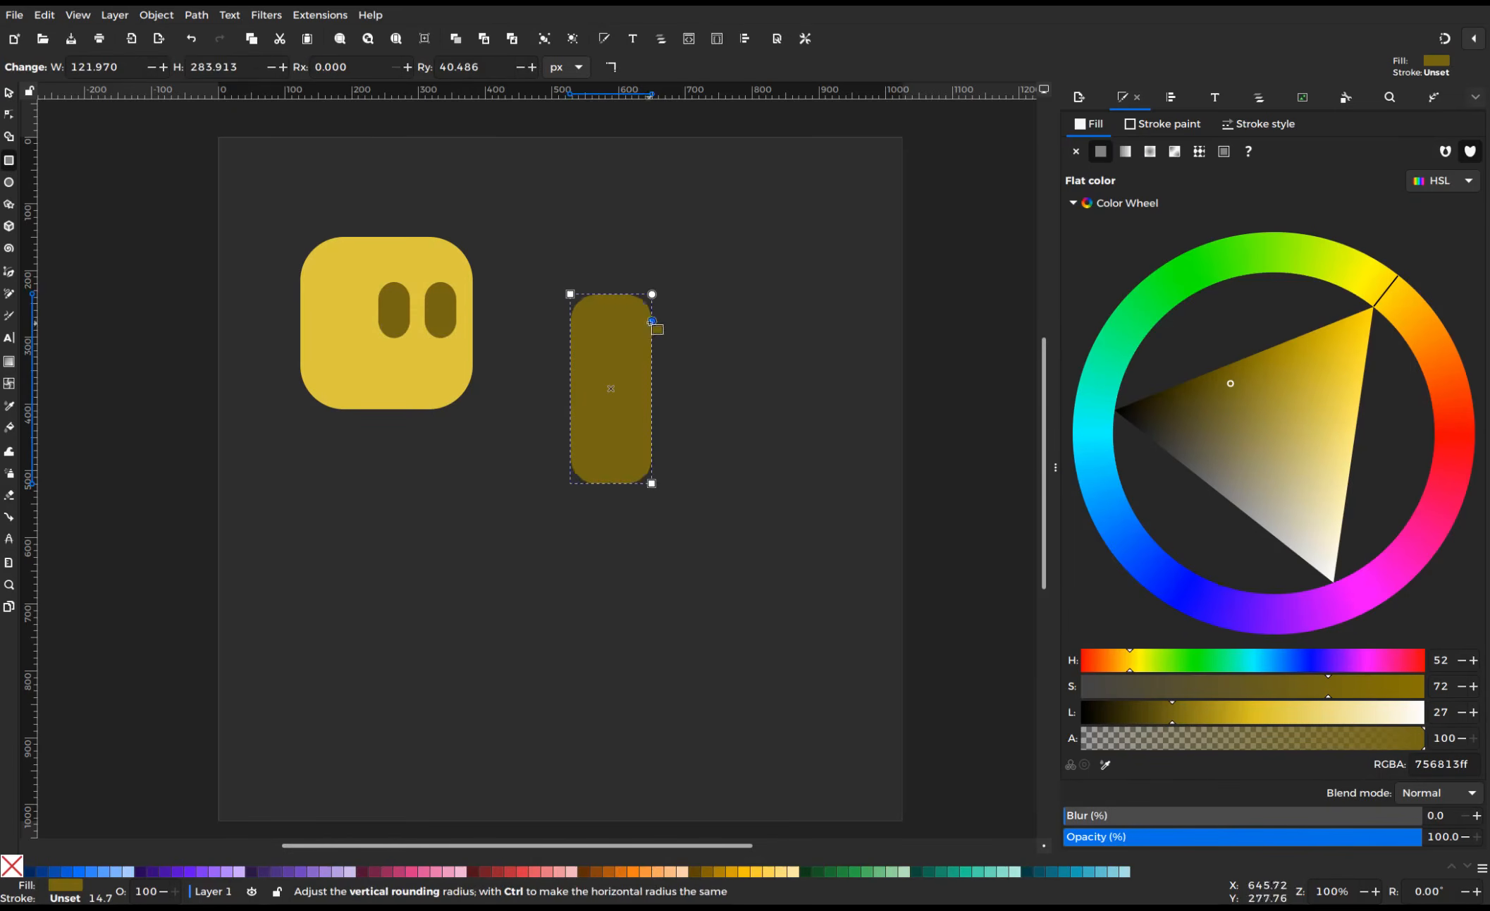
key(s)
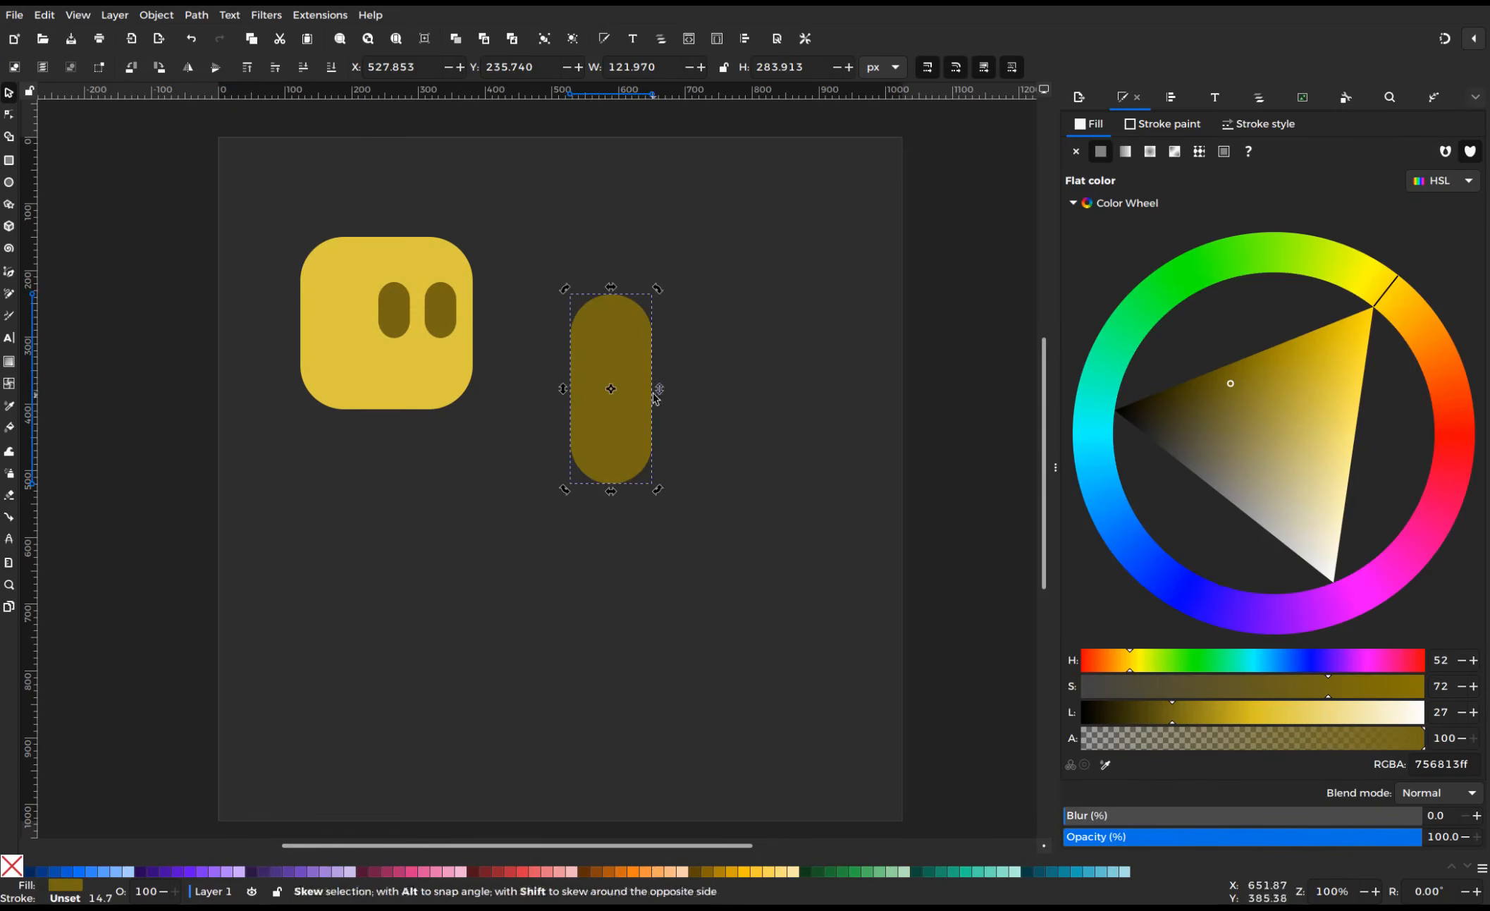
click(643, 354)
drag(657, 289, 675, 316)
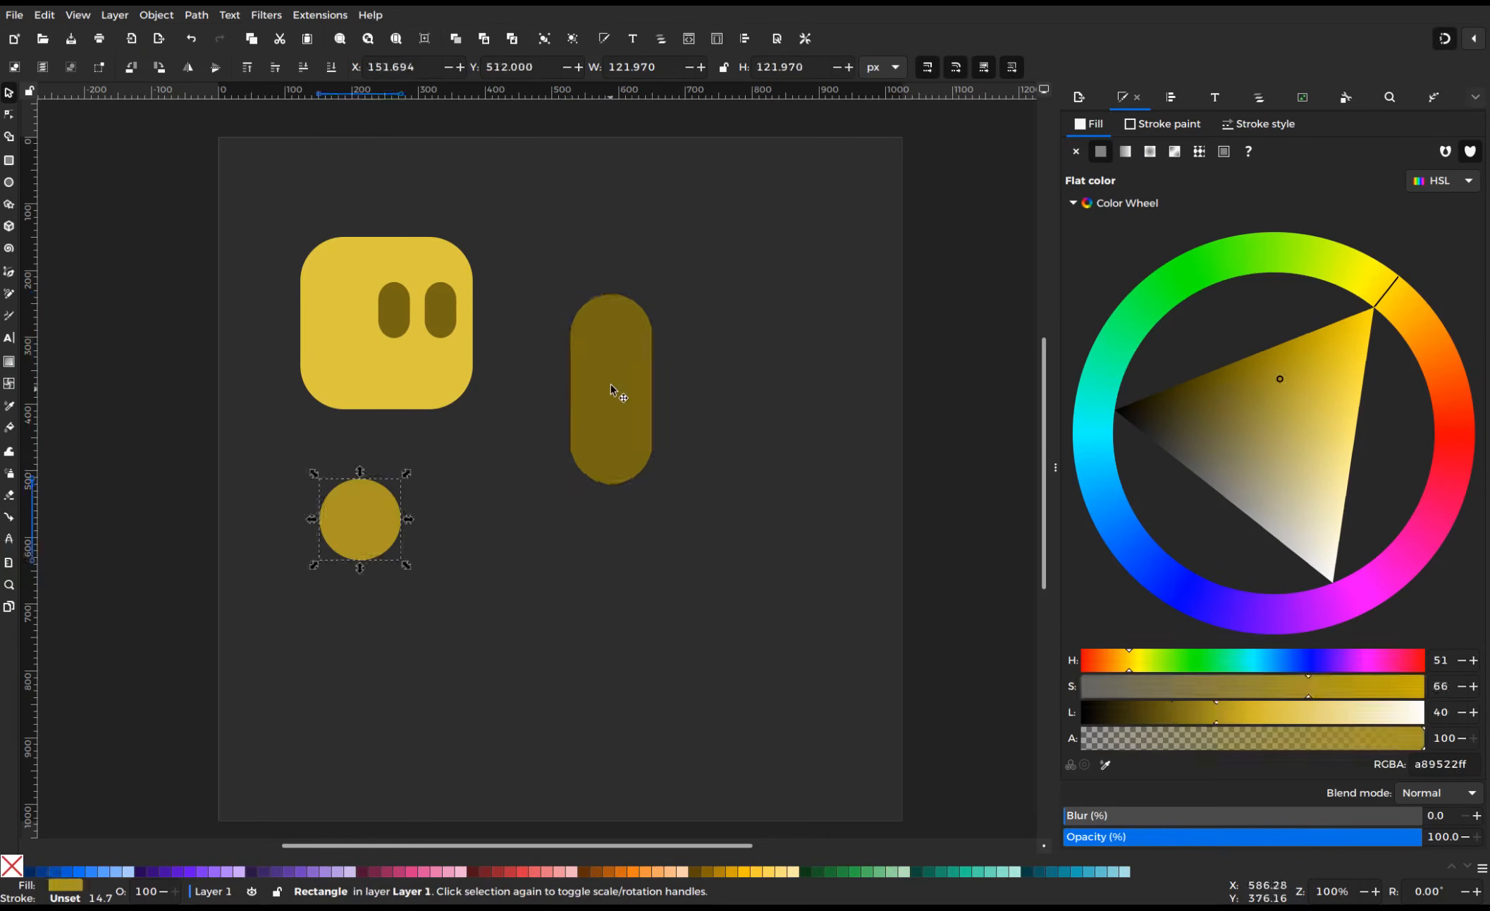
Duplicate the leg segment and reshape the copy into a foot about 182 by 122 px with fully rounded ends
right_click(619, 380)
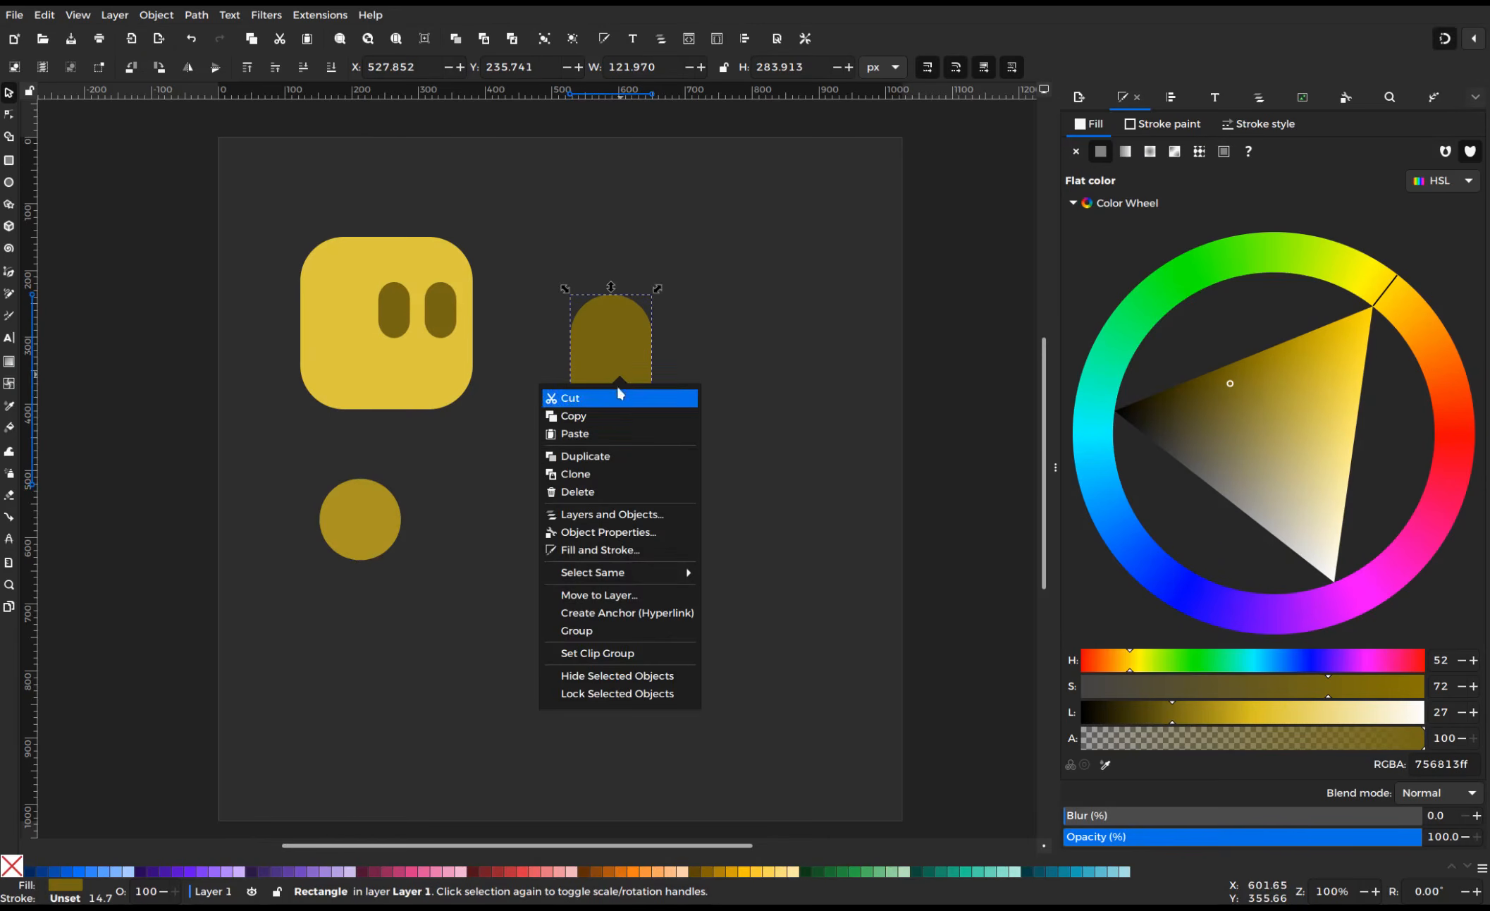
click(615, 460)
drag(657, 289, 699, 443)
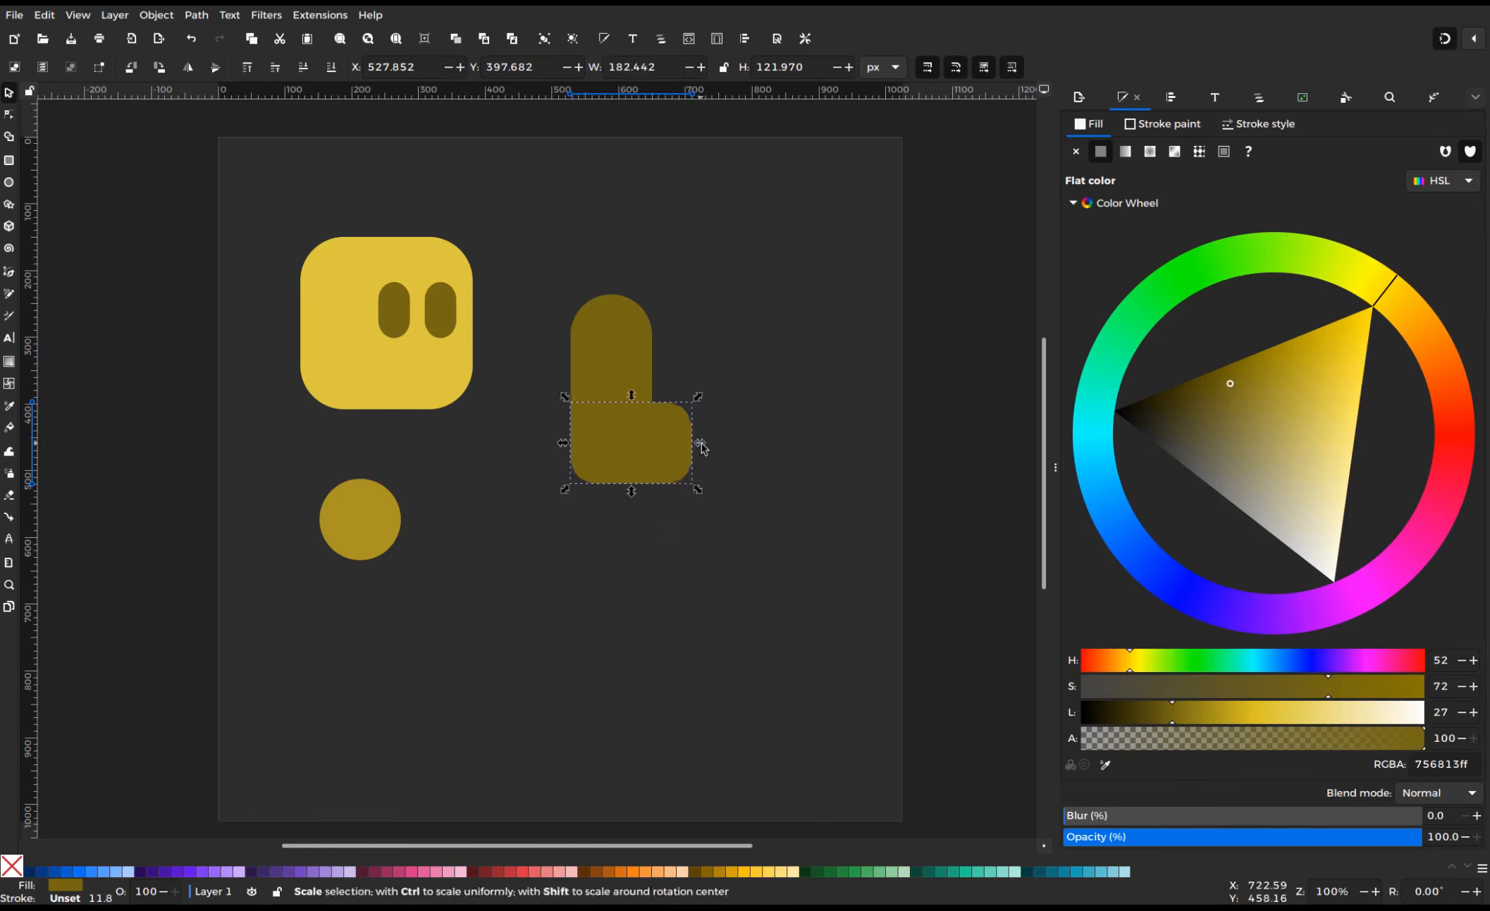
key(n)
click(811, 419)
Duplicate the vertical leg segment, fill the copy with aa9929 and flip it vertically
key(s)
click(648, 381)
right_click(648, 378)
click(644, 458)
mouse_move(662, 290)
mouse_down()
mouse_move(707, 325)
mouse_move(649, 308)
mouse_up()
click(1281, 386)
click(216, 67)
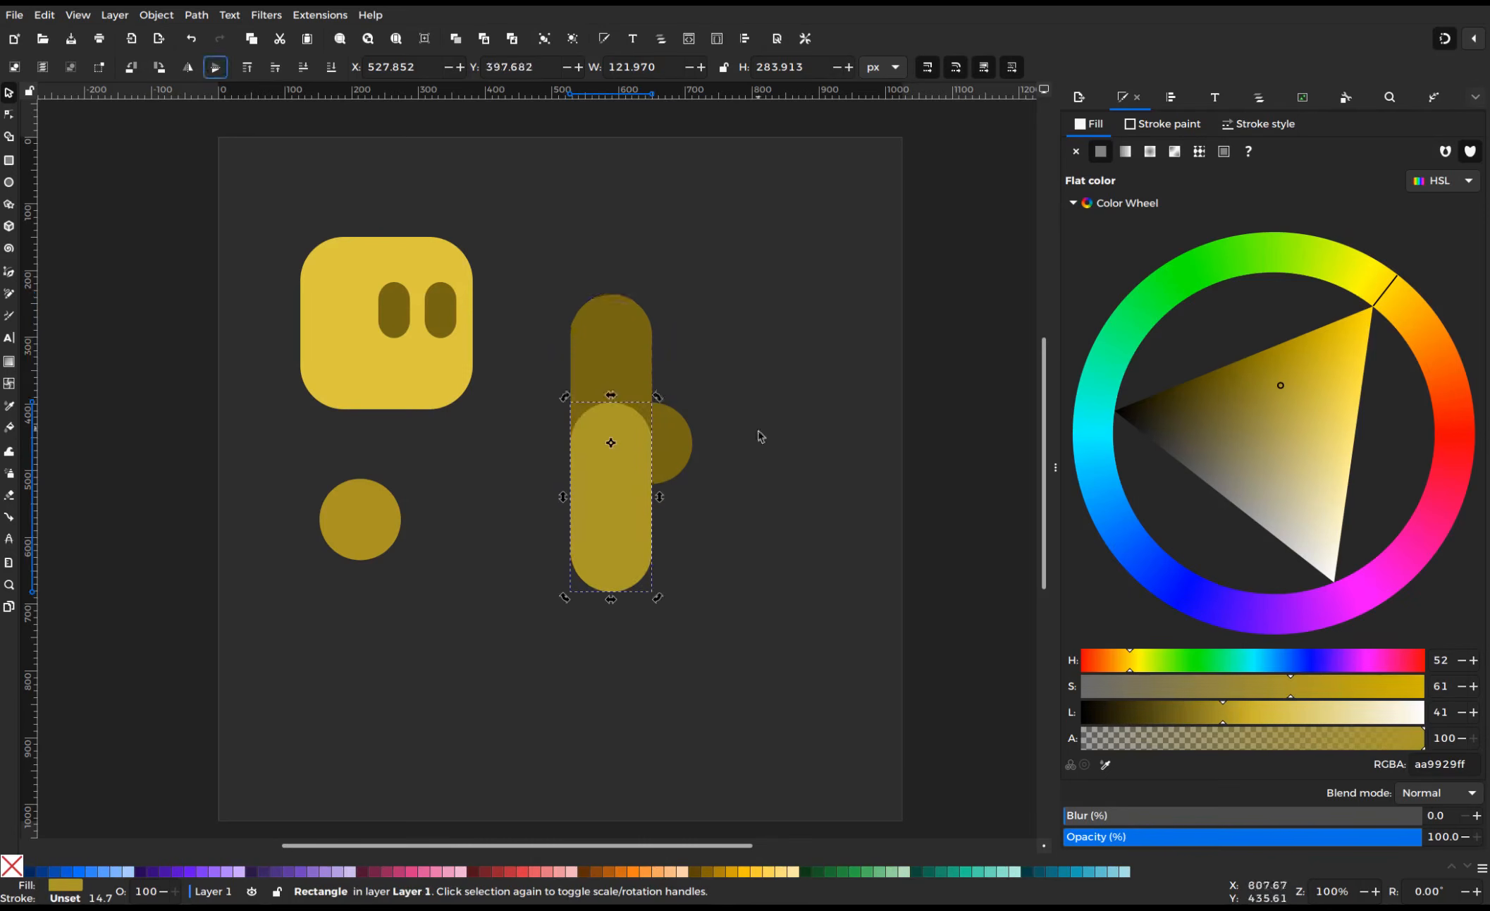
Align the lighter segment over the original leg segment and rotate it about its upper end toward the body
shift+click(628, 333)
click(1171, 97)
click(1103, 262)
click(626, 423)
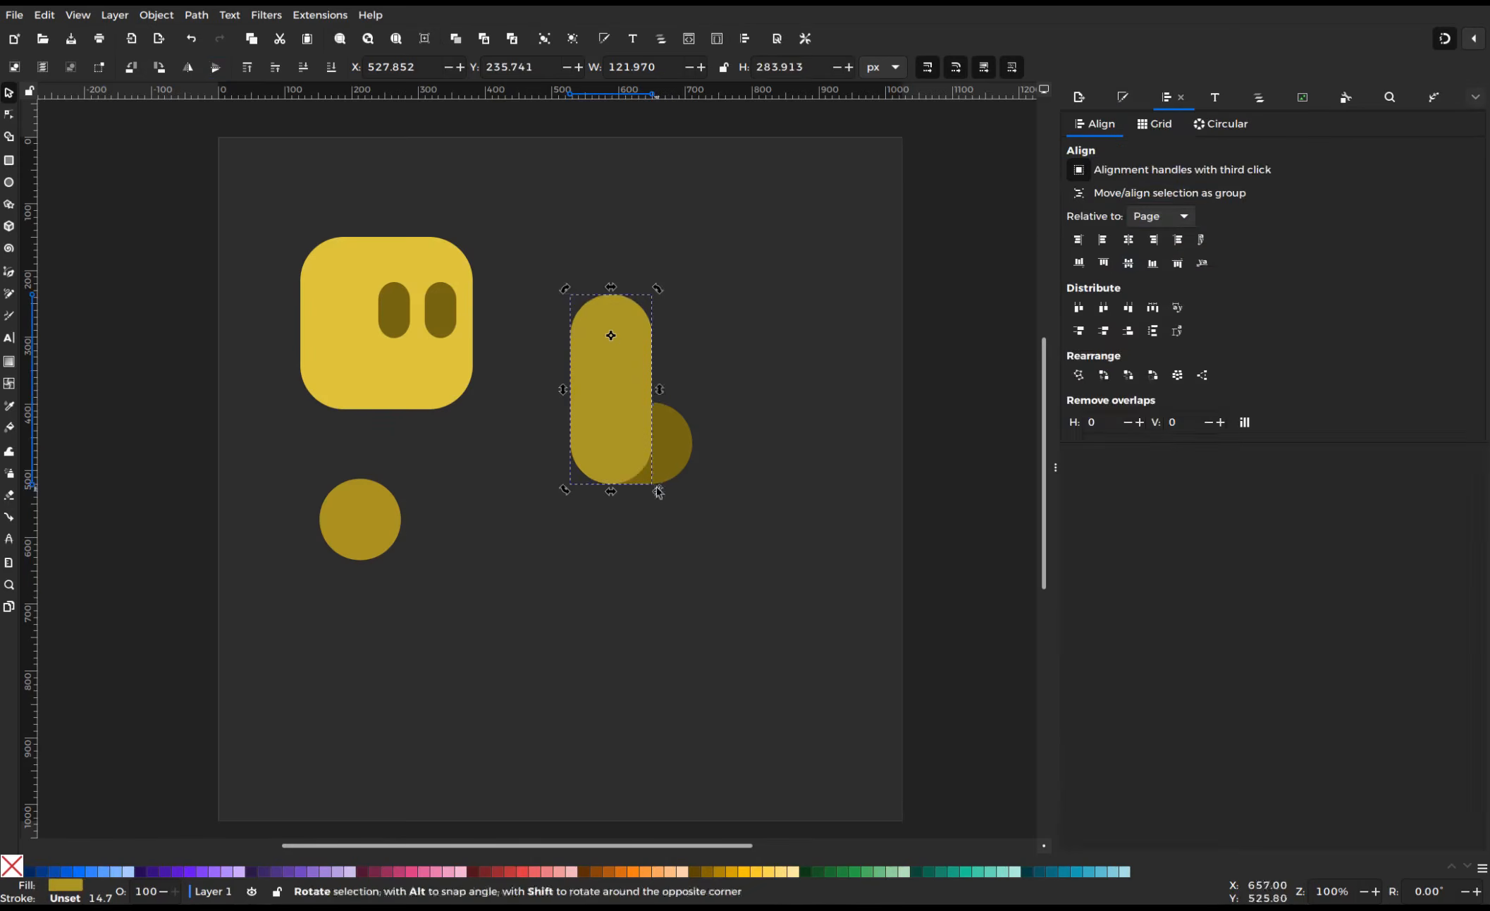
drag(657, 490, 454, 297)
Fill the foot with 585121 and lower it behind the vertical leg segment
shift+click(627, 409)
shift+click(620, 356)
click(1123, 98)
drag(1220, 386, 1199, 409)
click(303, 67)
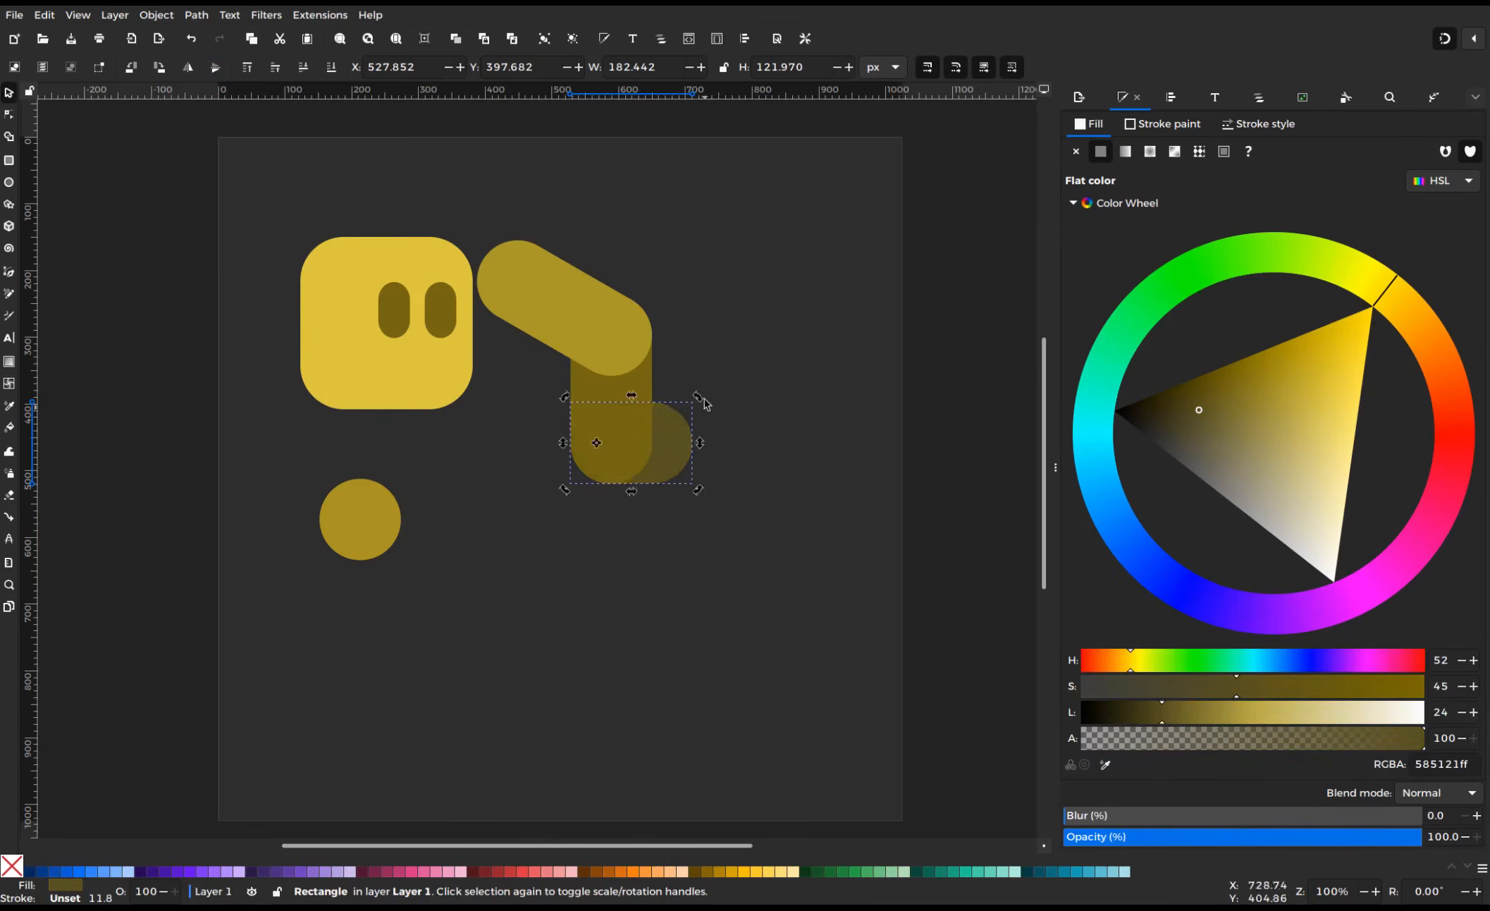
Set the circle aside near the page's lower right, then move the leg parts below the body and scale them down
click(611, 392)
mouse_move(652, 484)
mouse_down()
mouse_move(667, 457)
mouse_move(652, 485)
mouse_up()
click(536, 292)
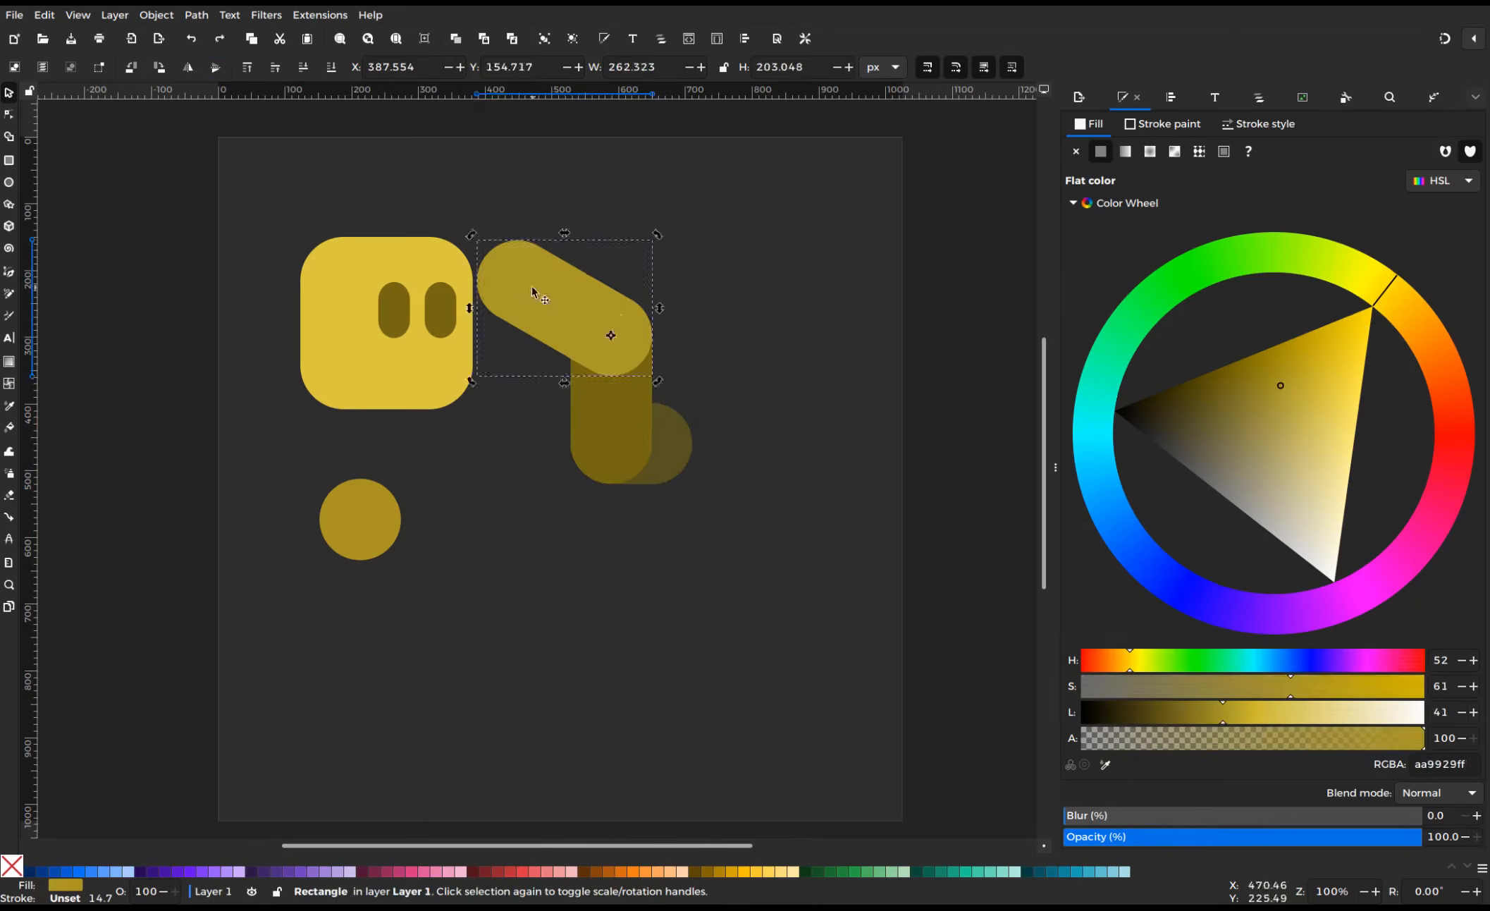
drag(360, 519, 731, 685)
drag(744, 533, 465, 222)
drag(543, 304, 414, 468)
drag(572, 404, 470, 530)
Pose the leg parts and fill them all with the yellow sampled from the player's body
drag(413, 584, 363, 412)
click(458, 483)
click(402, 504)
click(402, 504)
click(423, 525)
shift+click(391, 511)
shift+click(384, 455)
key(d)
click(359, 368)
Adjust the yellow leg and move it up against the lower edge of the body
drag(362, 582, 351, 579)
key(shift+5)
mouse_move(348, 511)
mouse_down()
mouse_move(333, 512)
mouse_move(345, 523)
mouse_up()
double_click(443, 640)
drag(443, 640, 289, 445)
drag(341, 517, 350, 392)
Duplicate the leg as a second leg beside the first and move the whole character to the page's upper left
right_click(351, 392)
click(366, 472)
drag(444, 441, 416, 438)
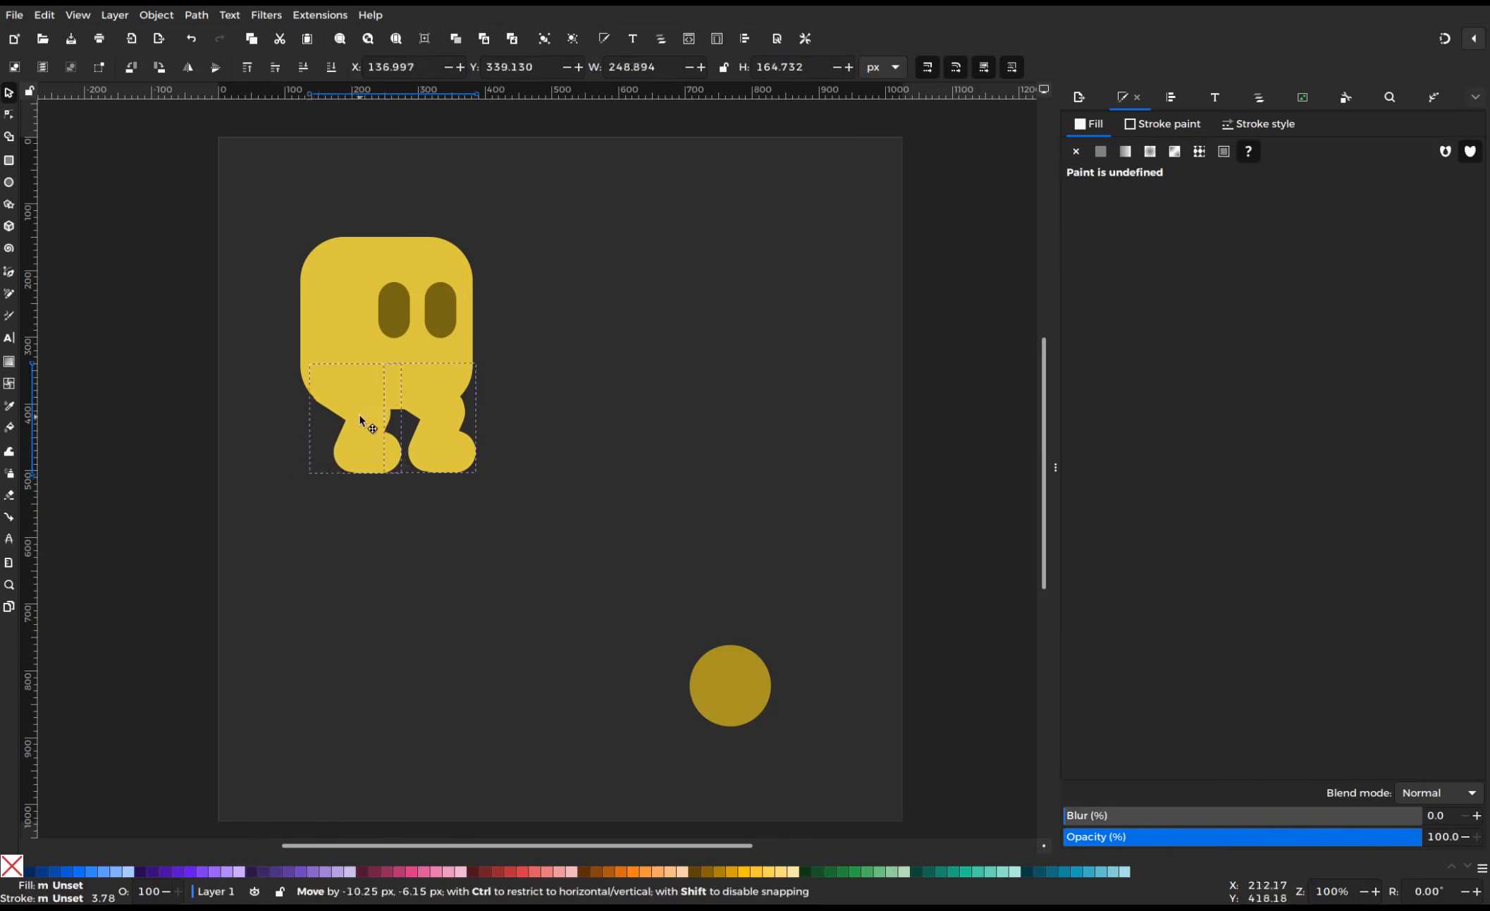
drag(699, 599, 268, 190)
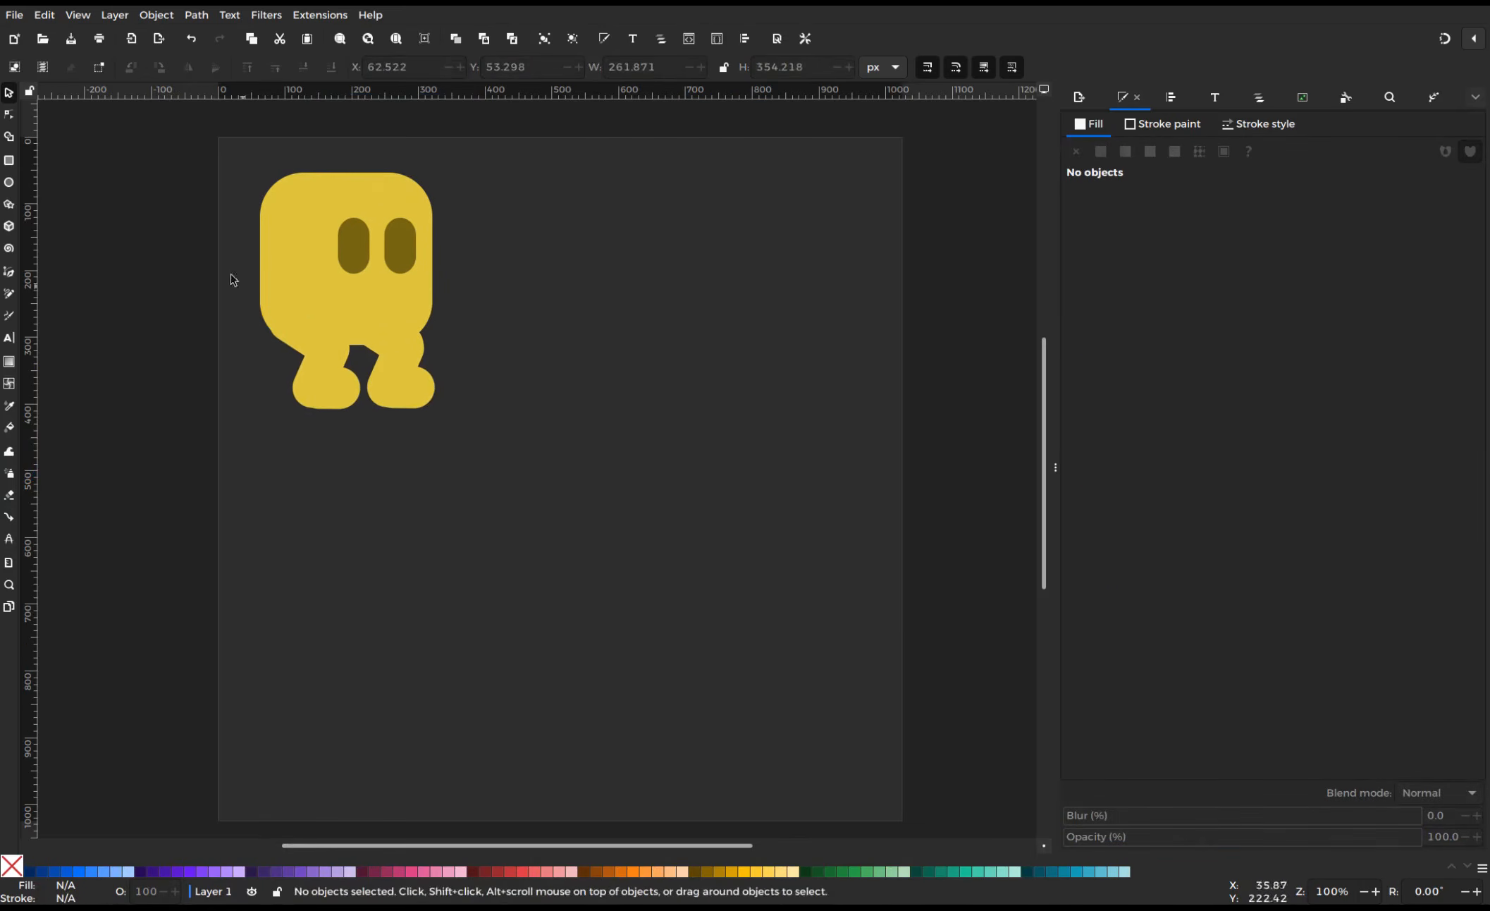
Draw a horizontal yellow bar with fully rounded ends, about 523 by 113 px, in the page's lower right area
click(9, 160)
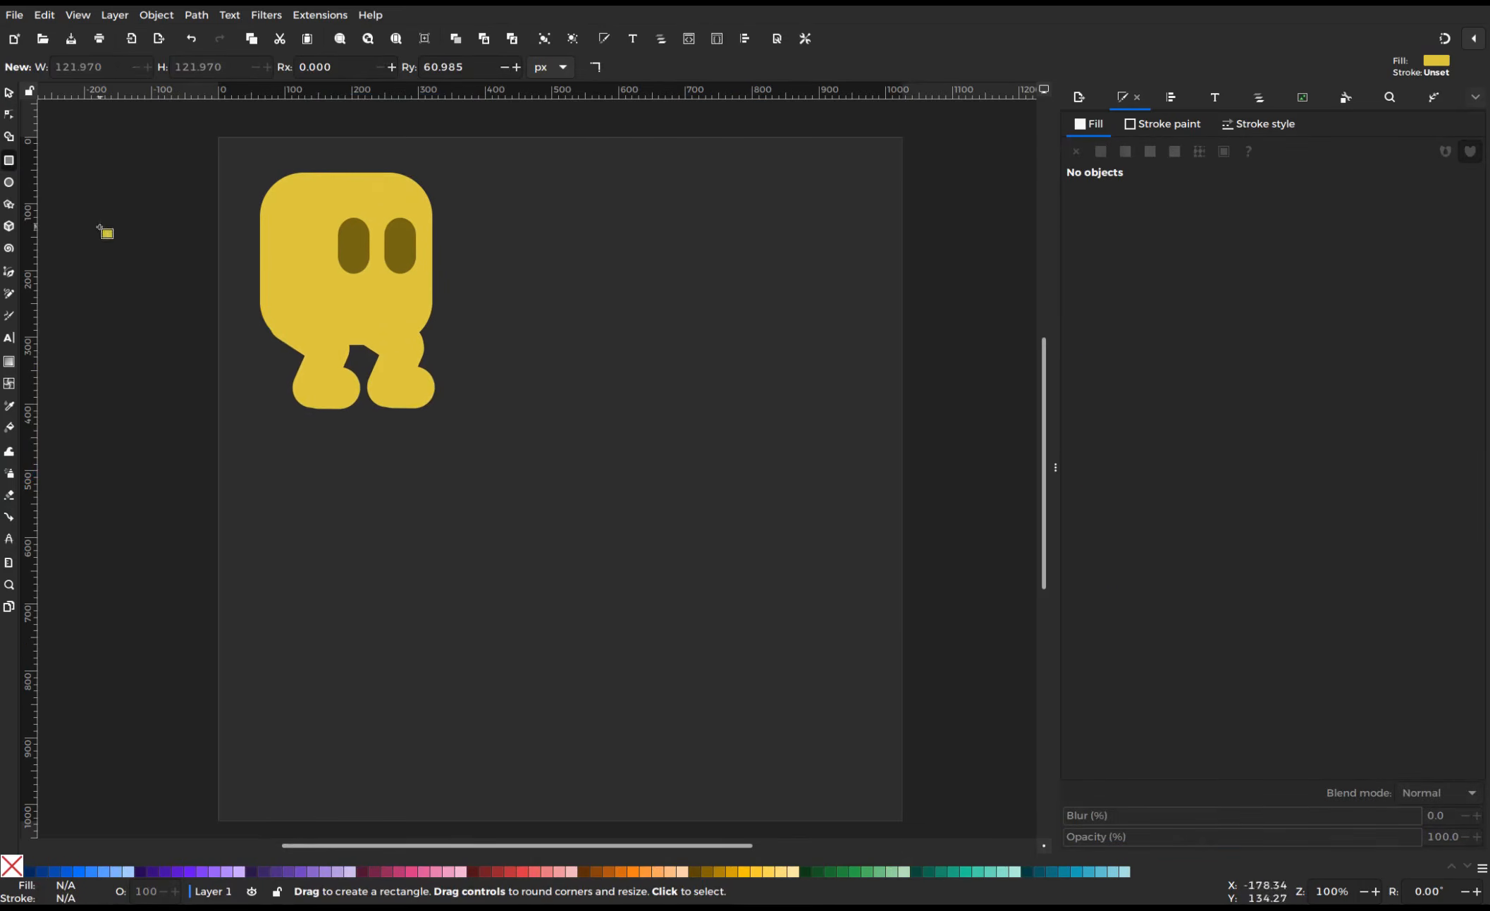
drag(411, 562, 731, 600)
key(s)
key(n)
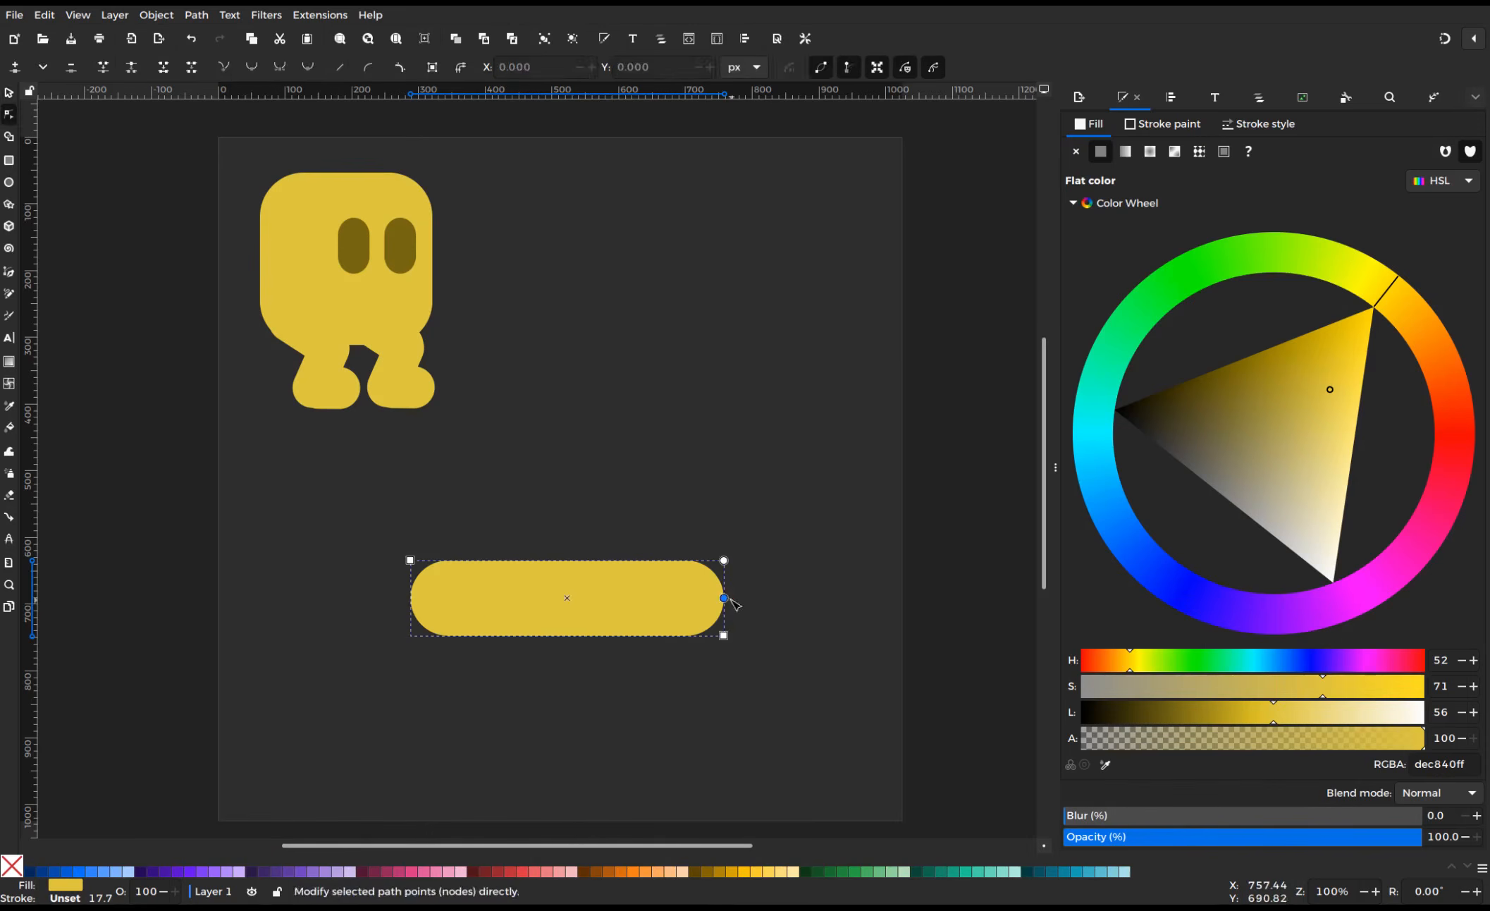
key(s)
drag(643, 615, 733, 677)
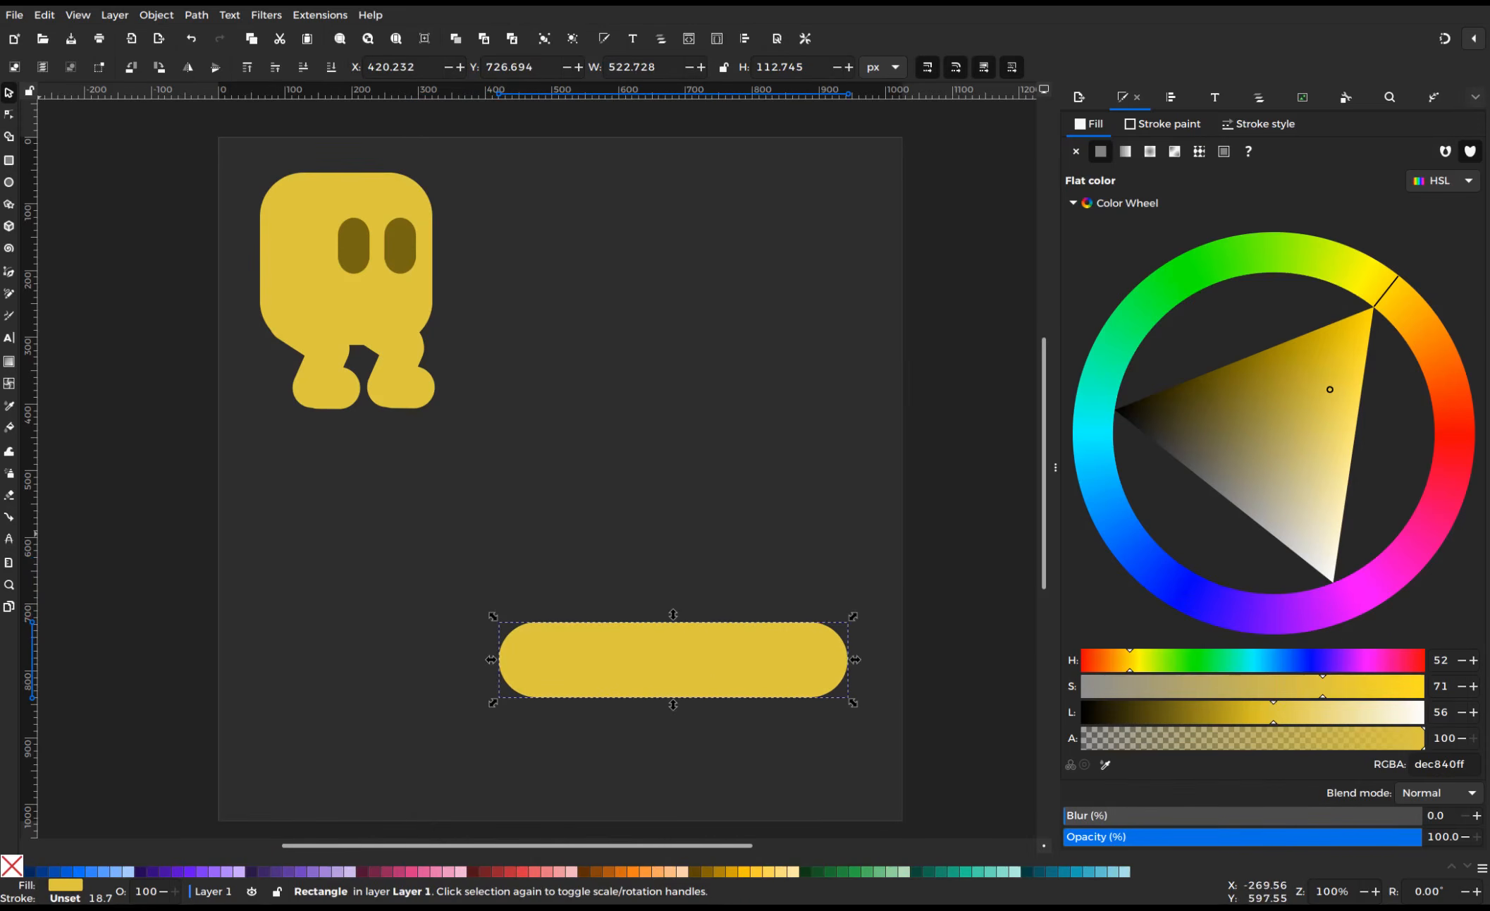
Stack four progressively narrower duplicates of the rounded bar above it, the topmost about 117 px wide
right_click(767, 665)
click(733, 401)
drag(714, 660, 715, 583)
drag(856, 586, 748, 433)
right_click(786, 602)
click(752, 341)
right_click(747, 524)
click(714, 606)
drag(794, 436, 673, 361)
right_click(627, 460)
click(663, 541)
drag(763, 358, 720, 358)
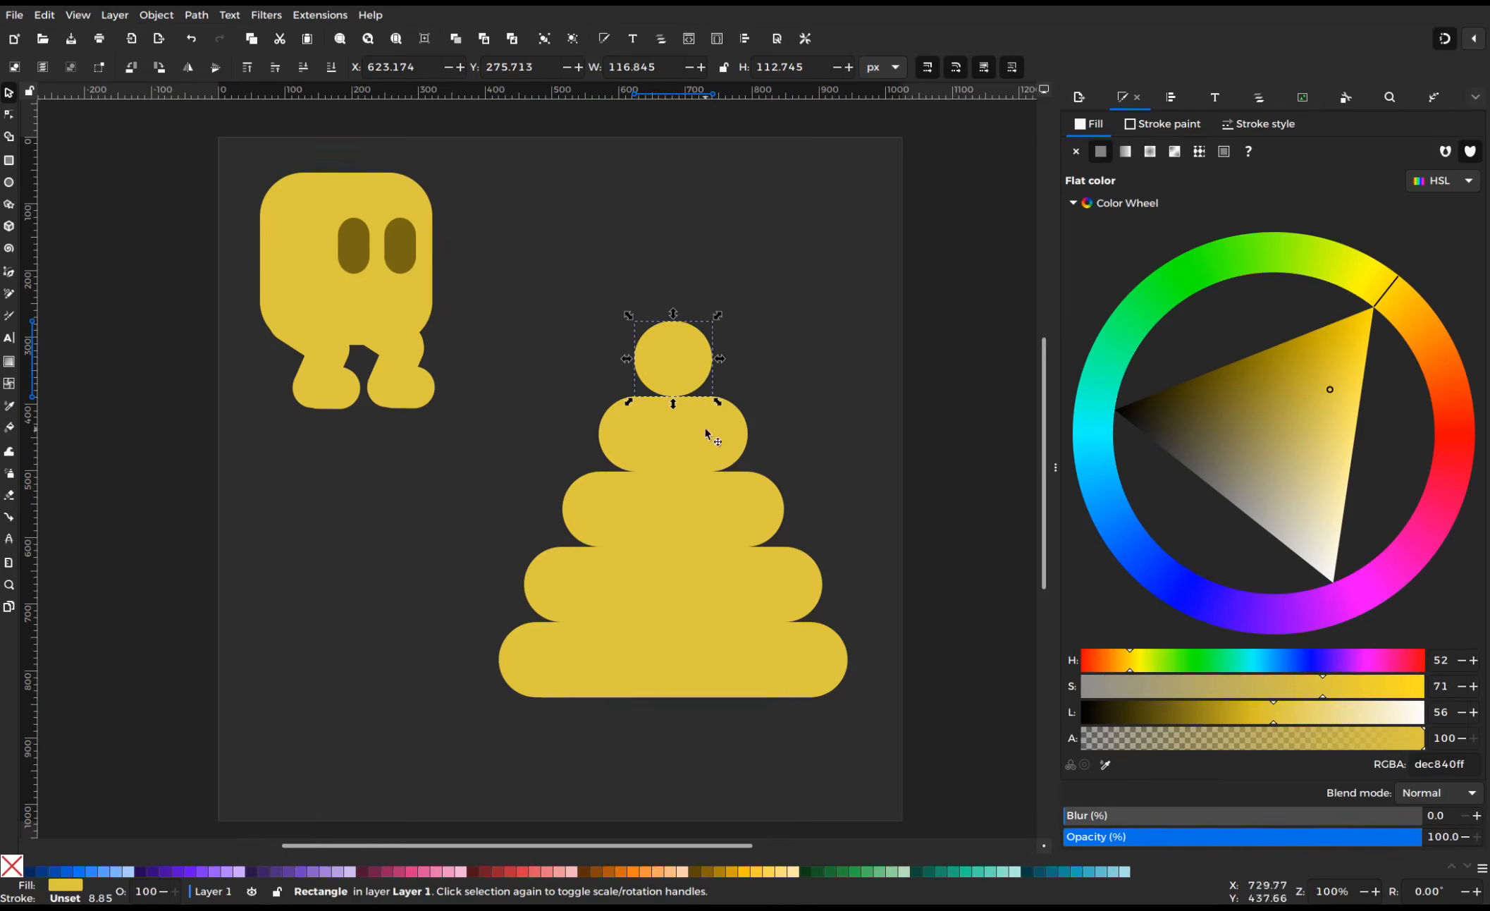
Shift the upper bars down so that all five overlap slightly, and group them
shift+click(733, 431)
drag(733, 430, 733, 437)
shift+click(770, 501)
drag(770, 500, 771, 507)
shift+click(790, 571)
drag(789, 571, 790, 577)
shift+click(776, 641)
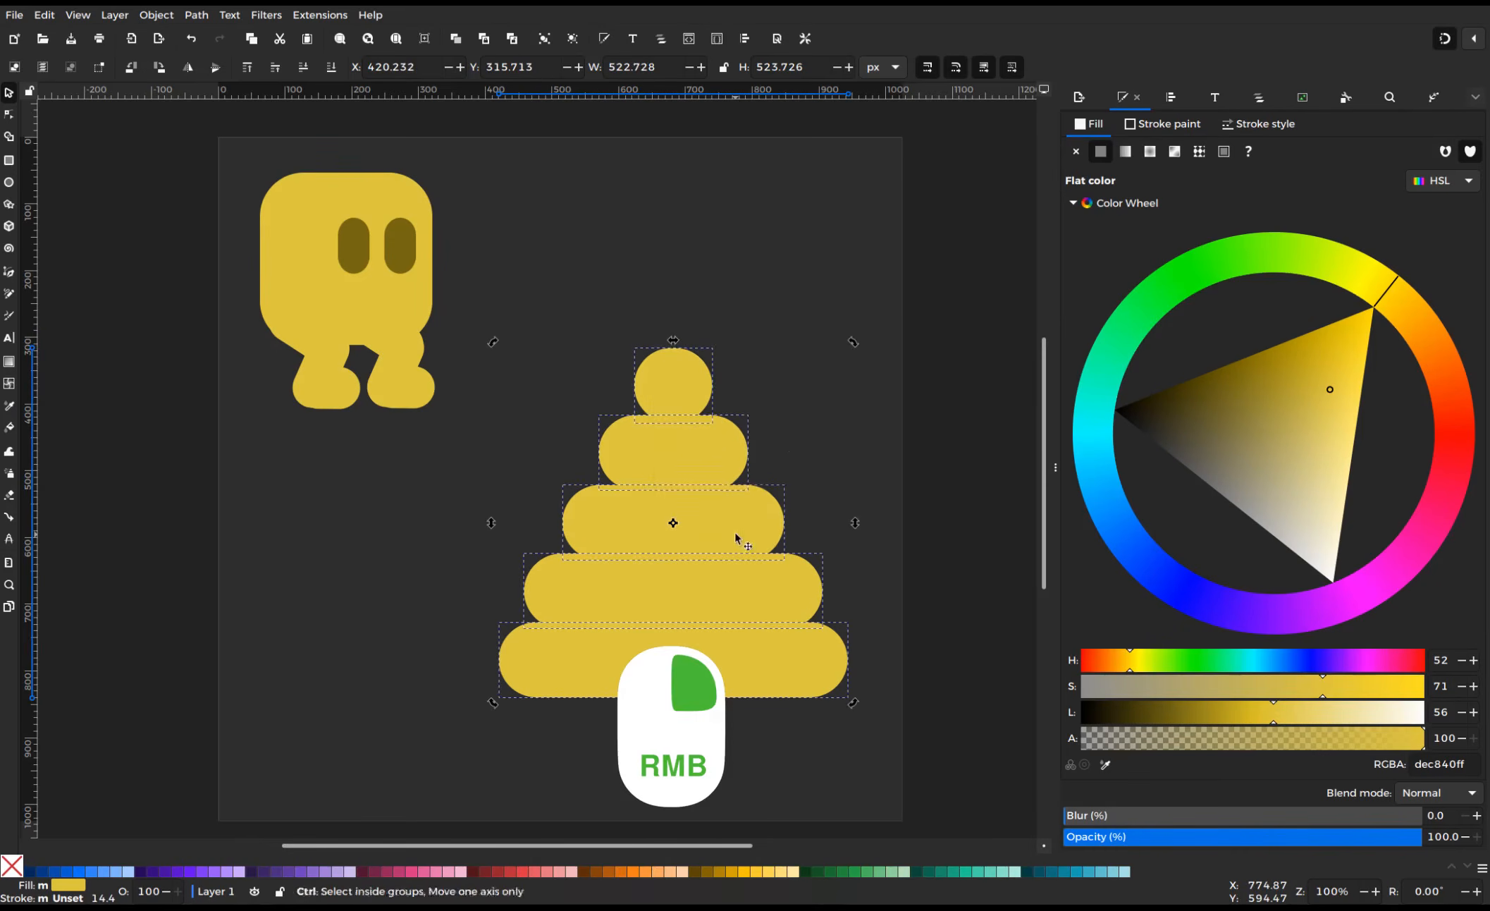
right_click(736, 534)
click(712, 414)
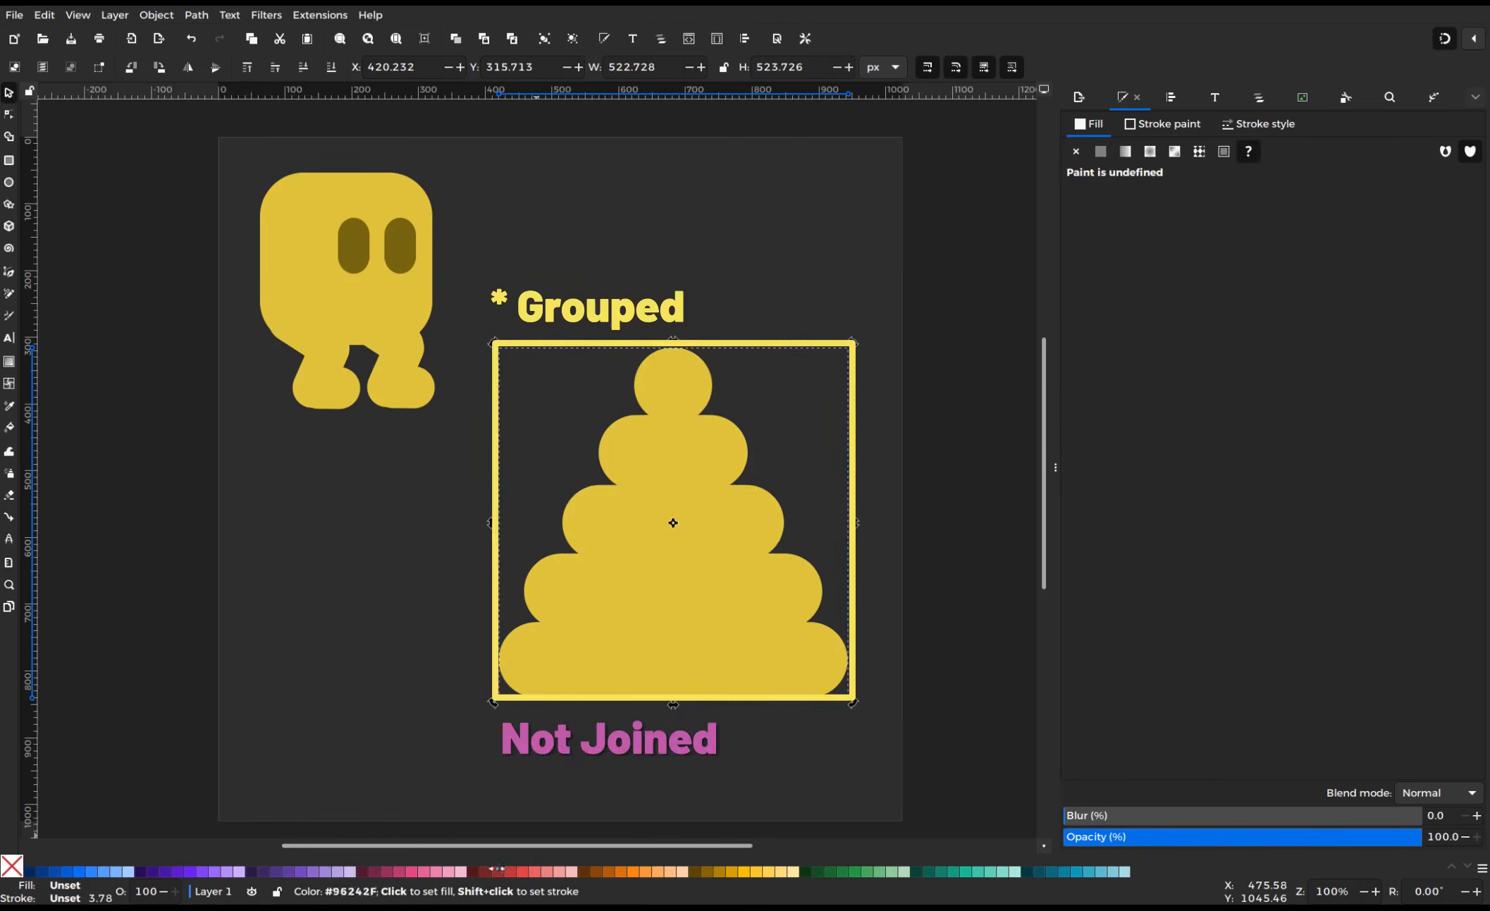
Fill the grouped pyramid of bars with pink e5688f and nudge it slightly upward
click(423, 872)
drag(1323, 480, 1286, 487)
click(1447, 490)
drag(745, 608, 742, 601)
click(386, 537)
Duplicate the player's two eyes onto the pink pyramid, enlarge them to about 183 by 131 px overall and group them
click(399, 254)
shift+click(345, 260)
right_click(345, 259)
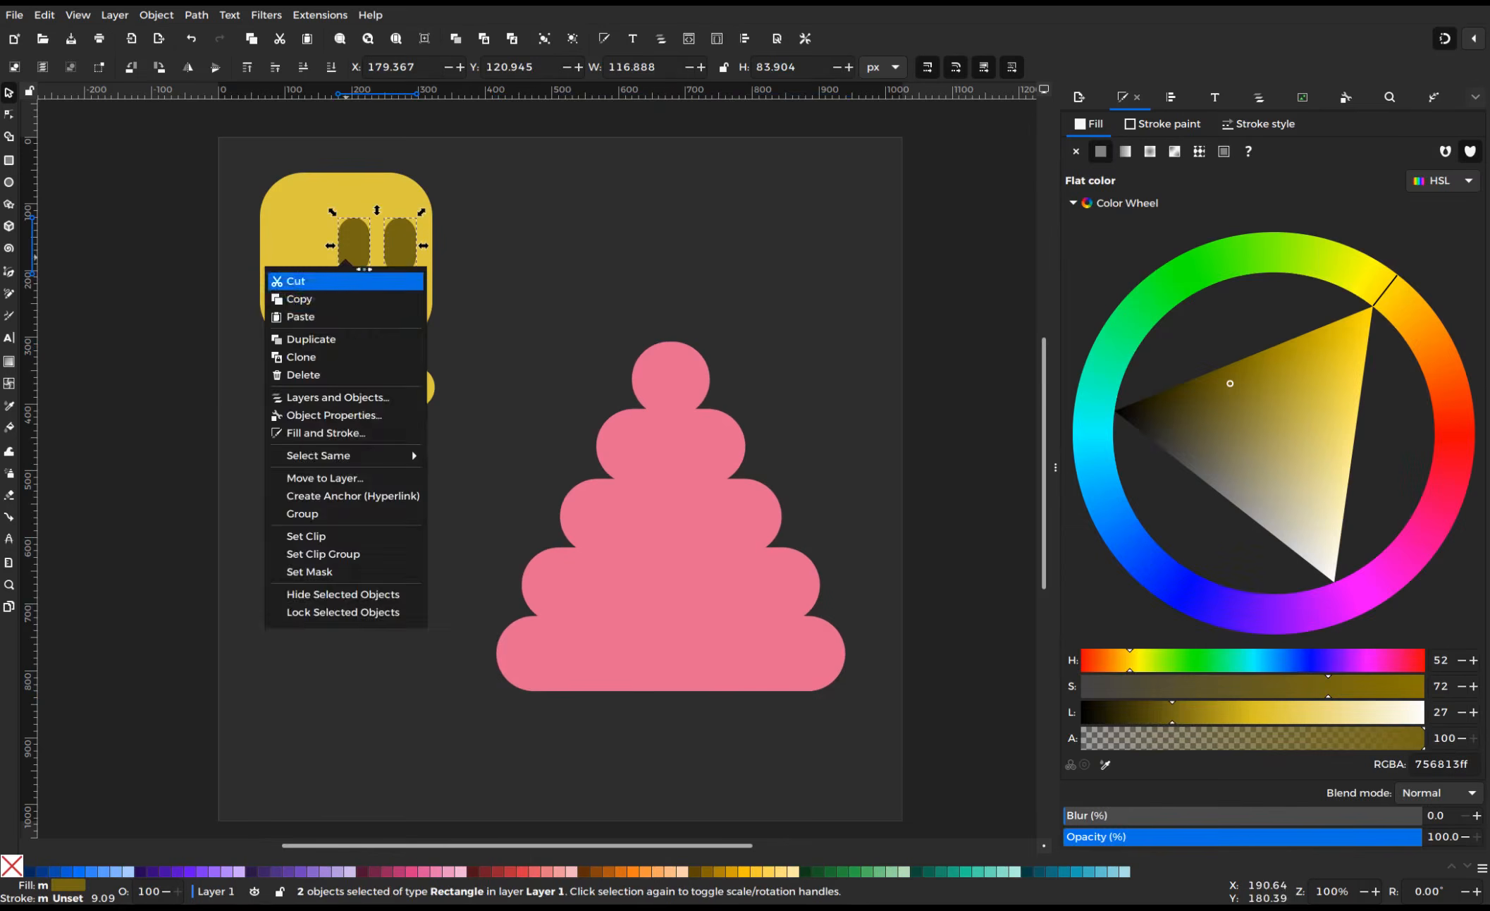
click(353, 336)
drag(355, 259, 377, 517)
mouse_move(409, 580)
mouse_down()
mouse_move(705, 578)
mouse_move(409, 582)
mouse_up()
key(ctrl+g)
Centre the eye group on the pink pyramid and lower it slightly
shift+click(715, 490)
key(ctrl+shift+a)
click(196, 15)
click(370, 15)
click(1128, 239)
click(1128, 263)
key(Escape)
drag(727, 513, 711, 553)
Fill the pyramid's eyes with dark pink 833f61
click(413, 872)
click(1124, 96)
drag(1303, 482, 1276, 399)
click(90, 285)
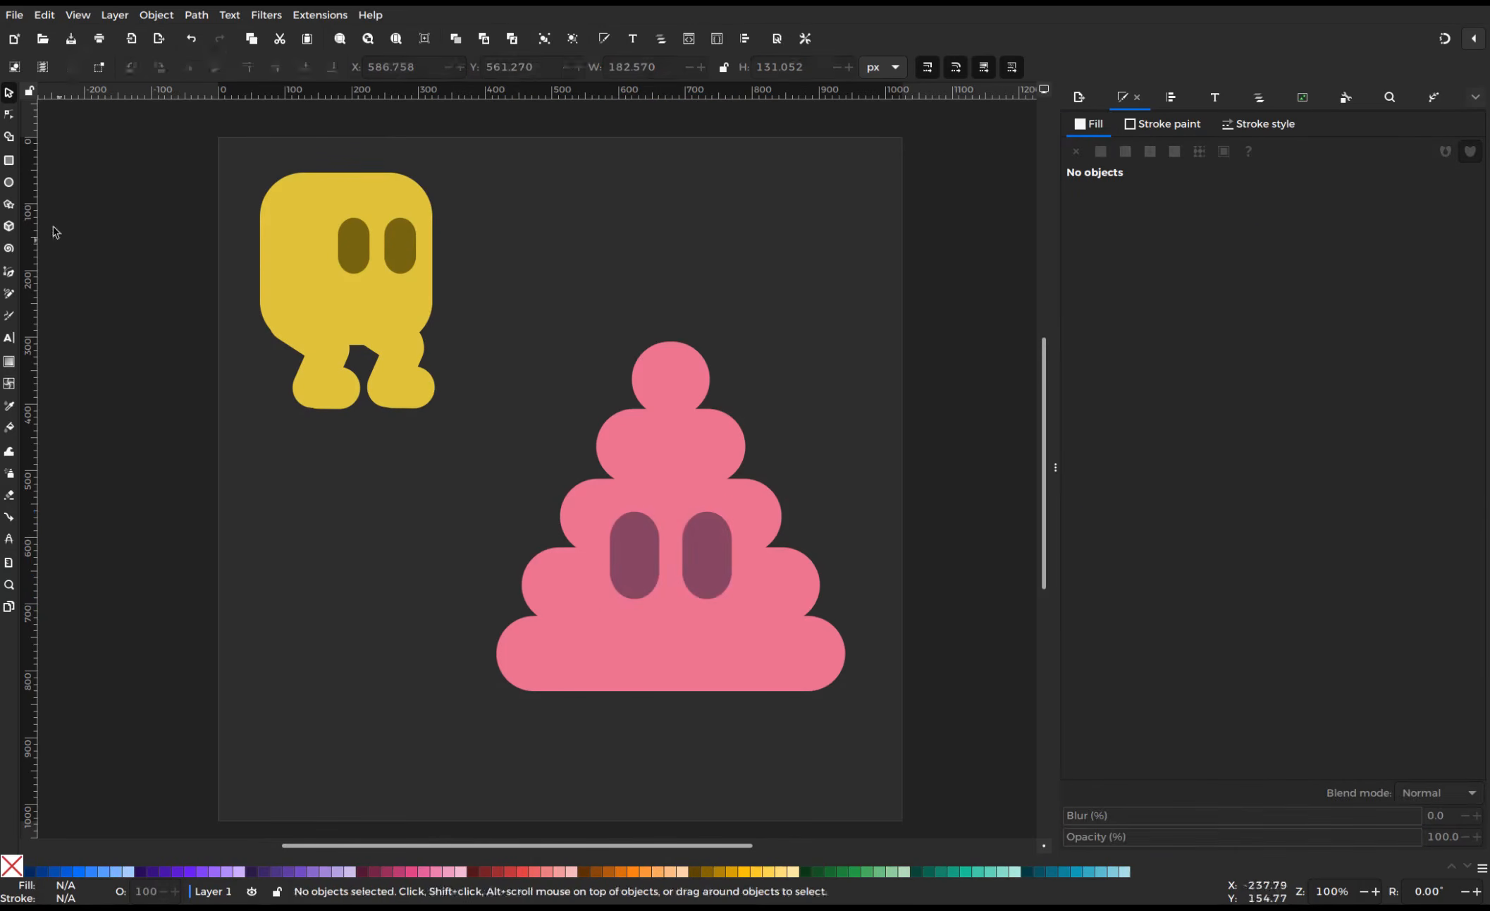
Draw a square below the yellow player and rotate it 45° into a diamond about 255 px across
key(r)
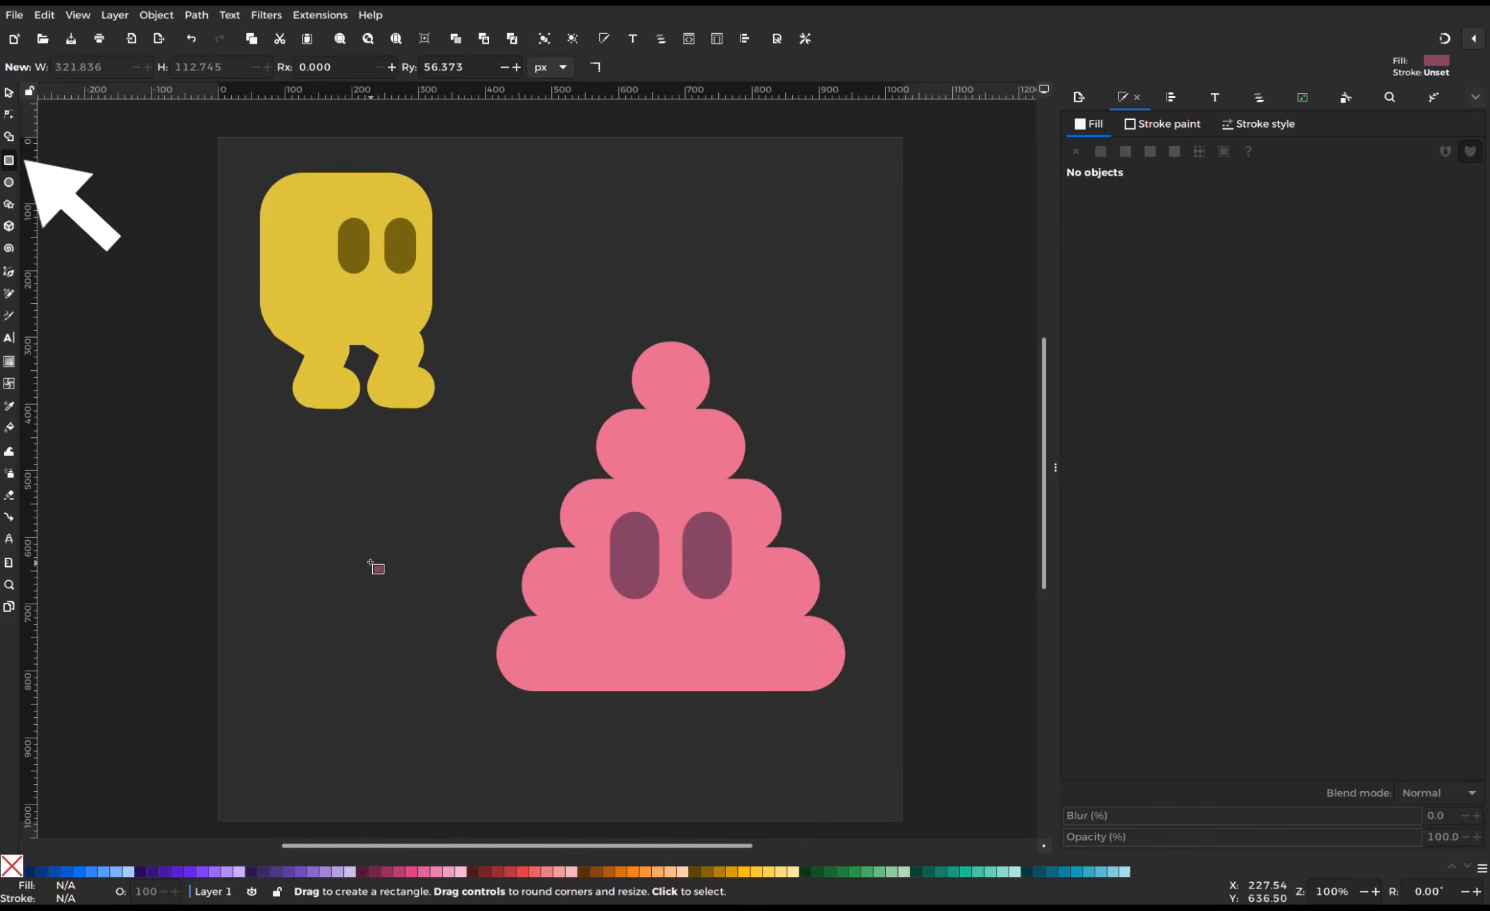
drag(286, 568, 408, 693)
drag(407, 607, 442, 629)
key(s)
click(399, 599)
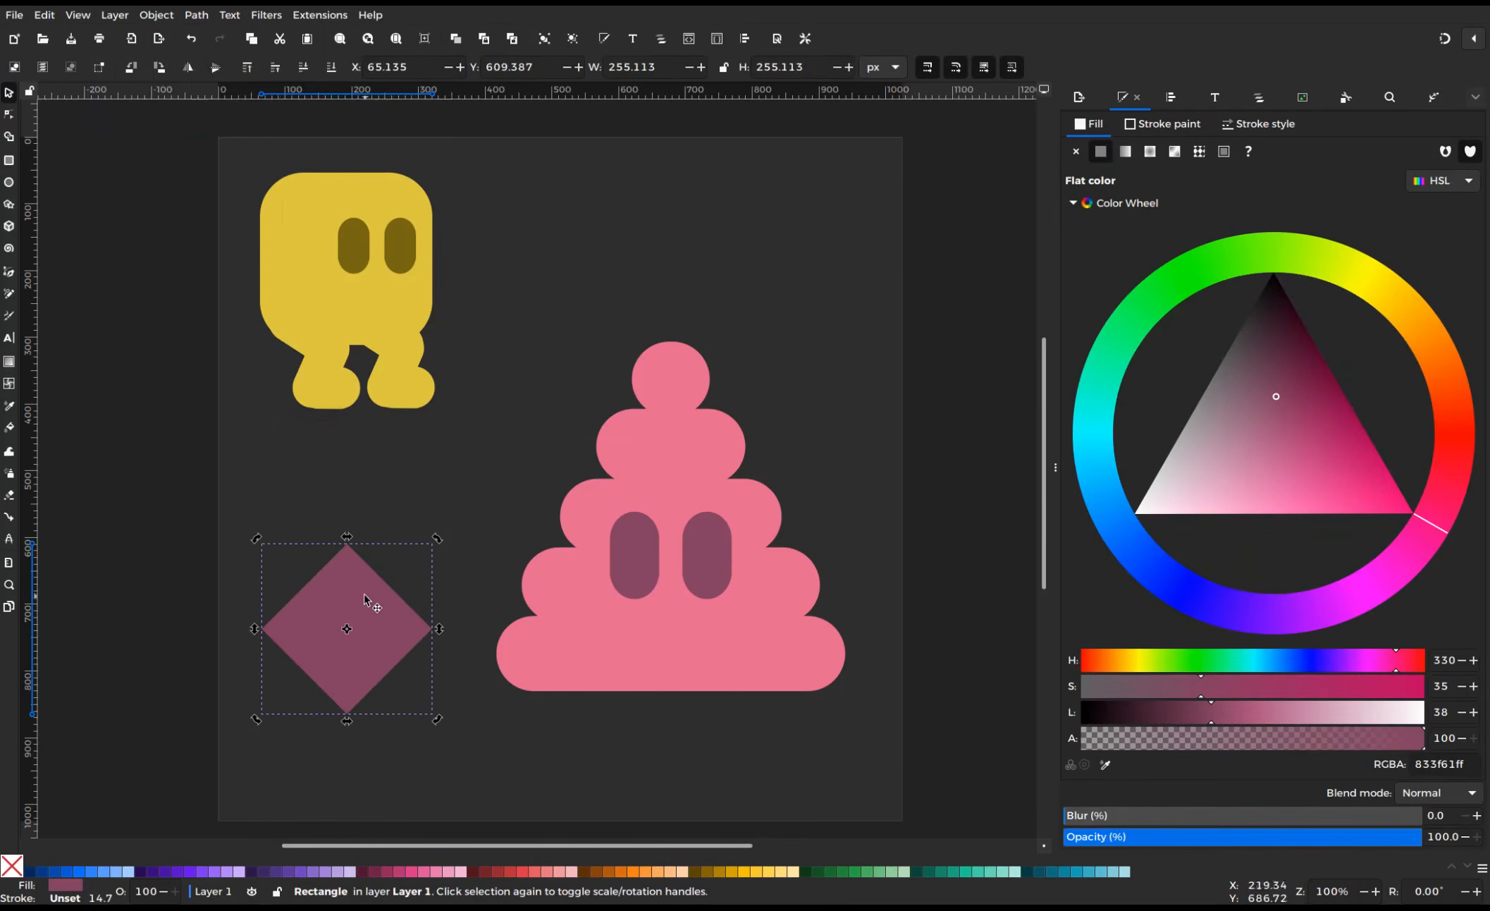
Delete the diamond's top node to turn it into a downward-pointing triangle
key(n)
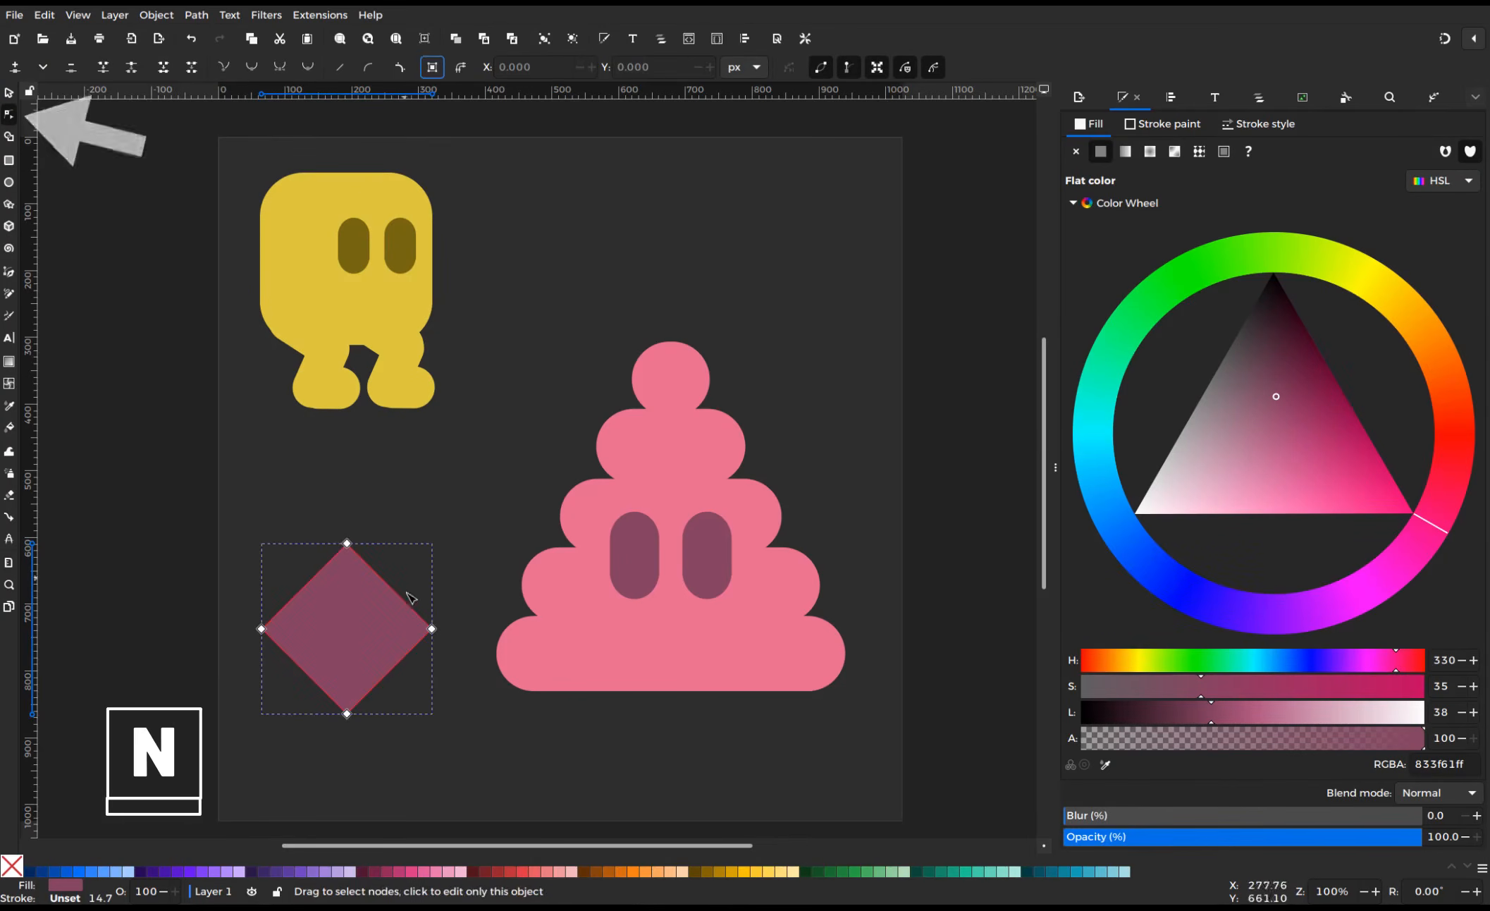
click(346, 543)
key(Delete)
Move the triangle over the pyramid's eyes and fill it with the pink e5688f sampled from the pyramid
key(s)
drag(371, 674, 668, 485)
key(d)
click(656, 662)
Undo the pyramid's last move and lay the pink triangle in front of the eyes to cut them into an angry slant
key(s)
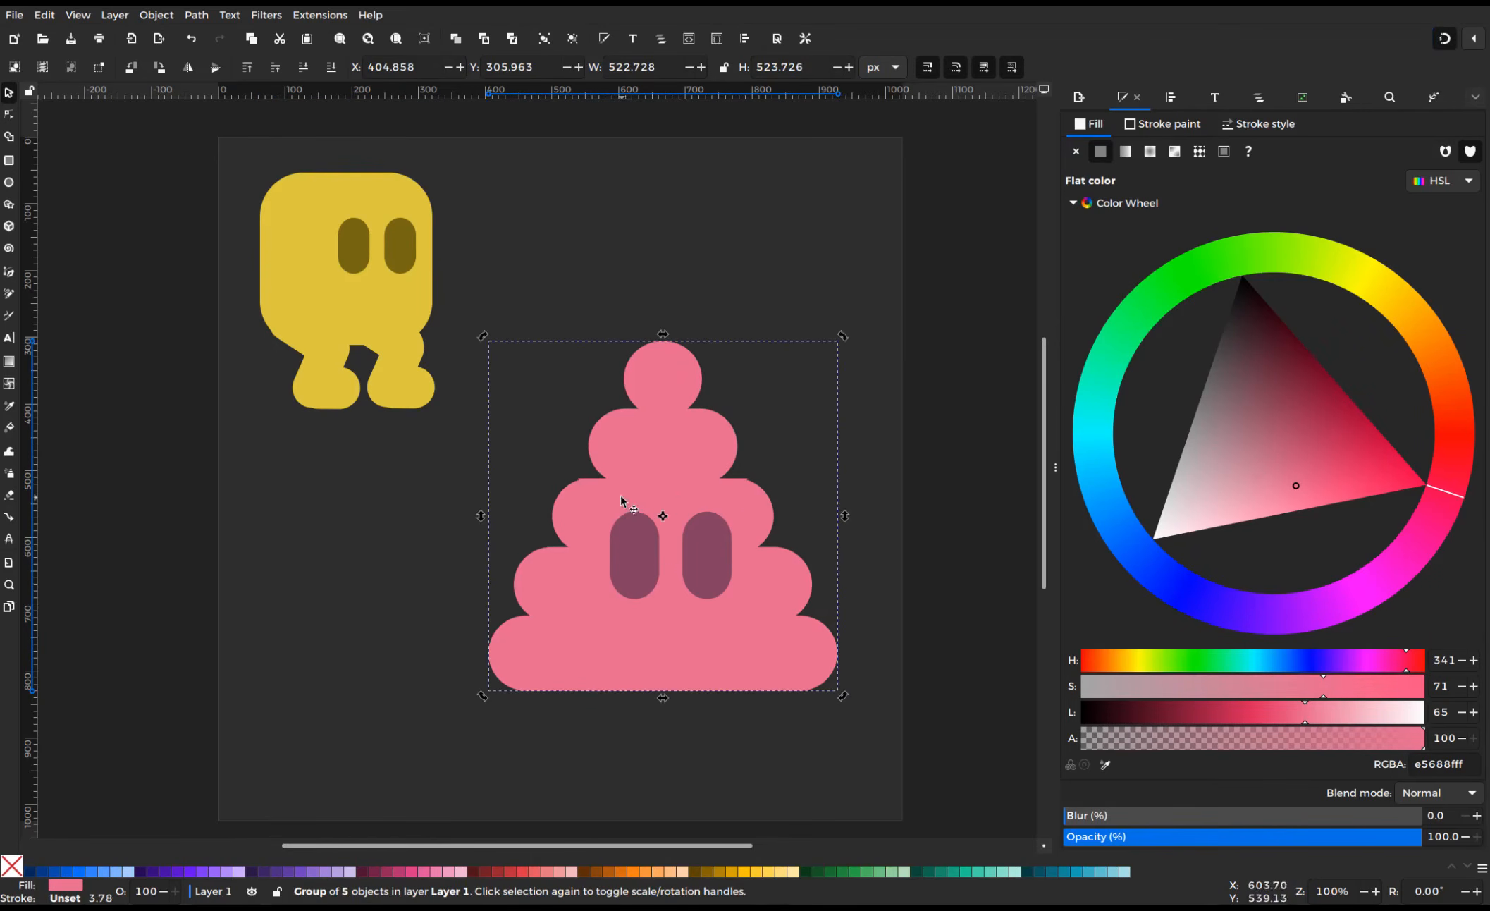
key(ctrl+z)
click(585, 488)
click(332, 67)
click(545, 402)
click(605, 488)
drag(655, 502, 670, 533)
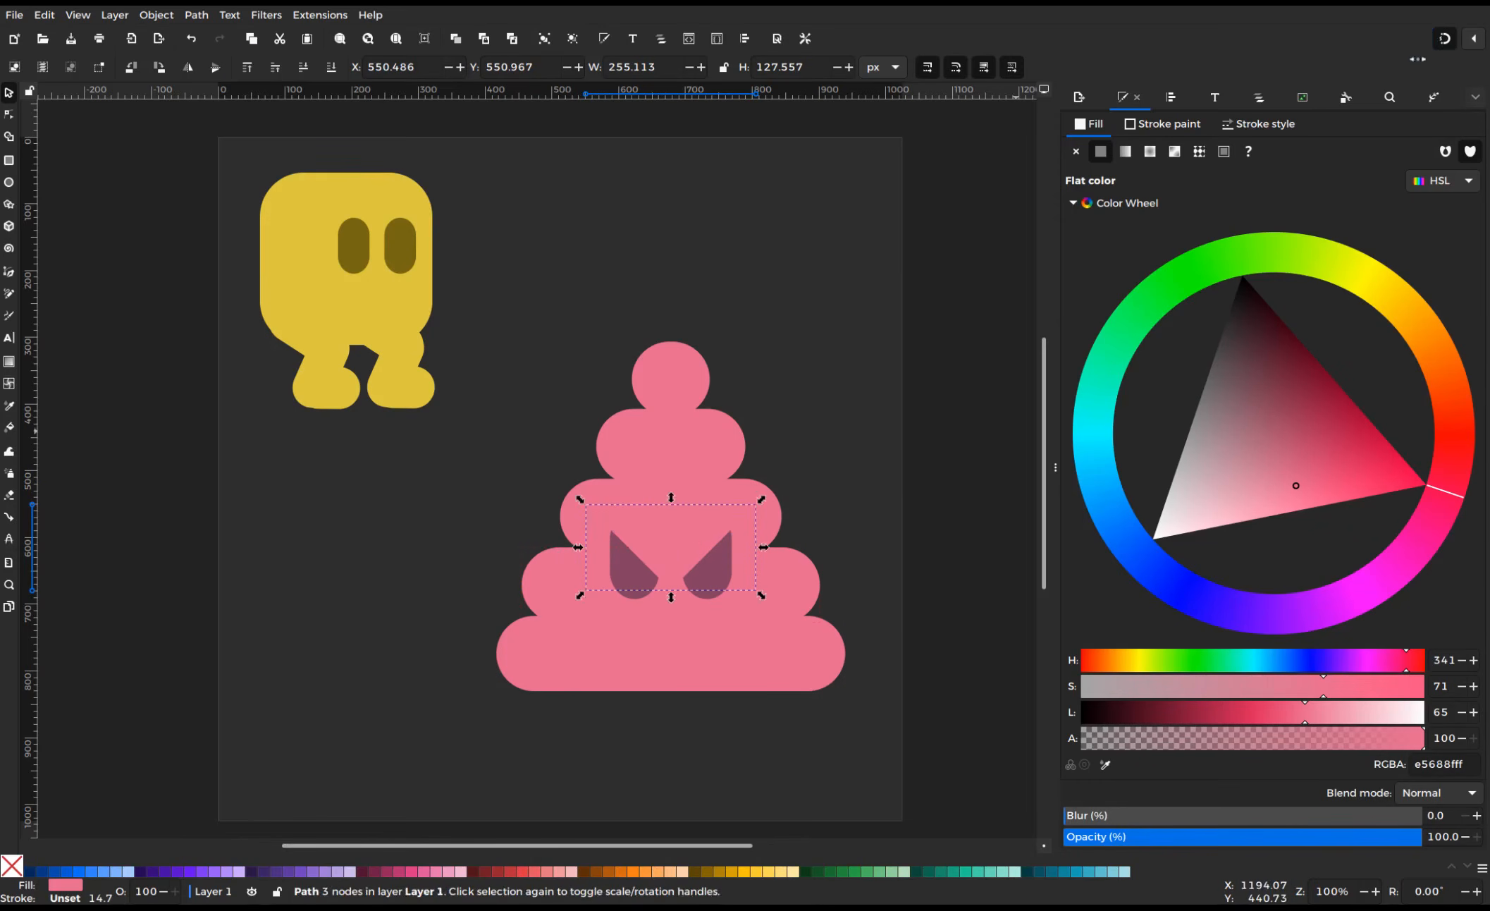
Move the triangle up over the pyramid's eyes and cut it out of both with the Shape Builder for an angry slant
drag(669, 561, 668, 561)
click(818, 457)
click(639, 520)
shift+click(697, 576)
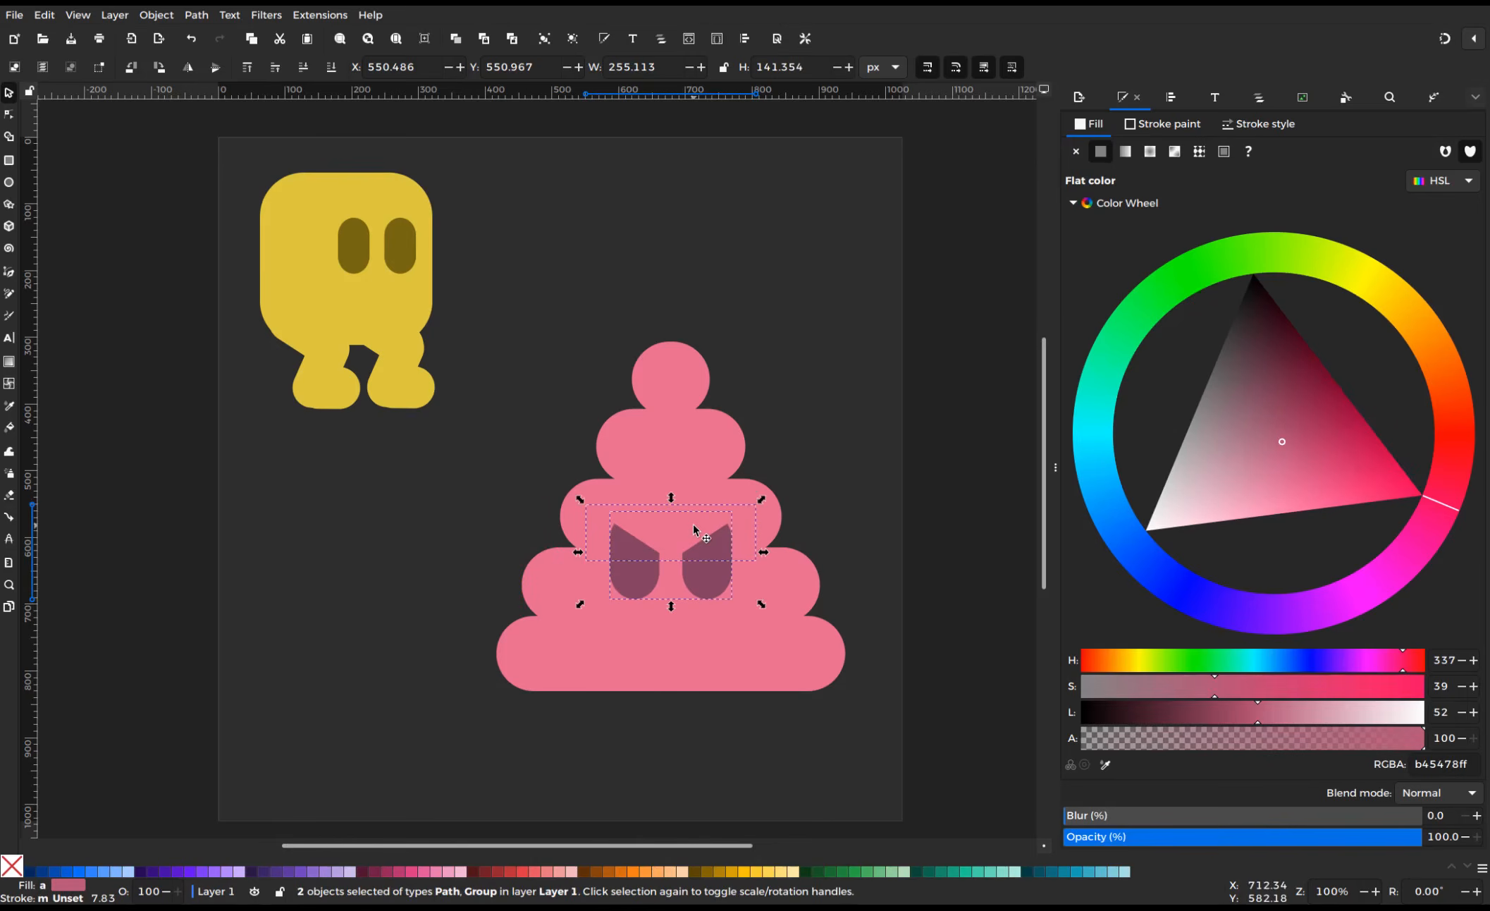
key(x)
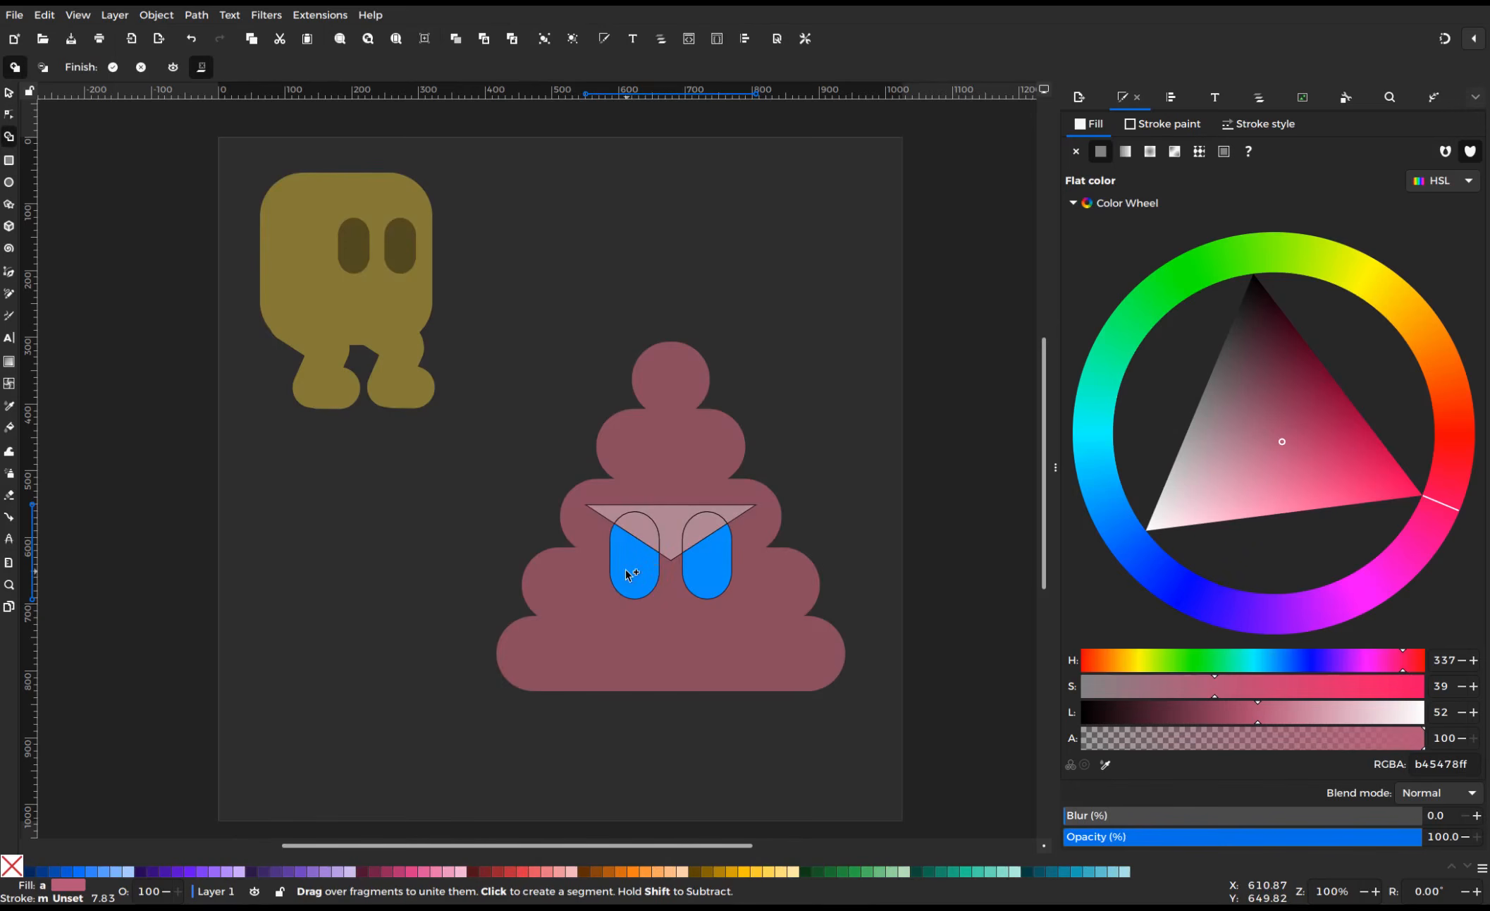
key(Return)
Group the two cut eyes and group them together with the pink pyramid body
right_click(693, 567)
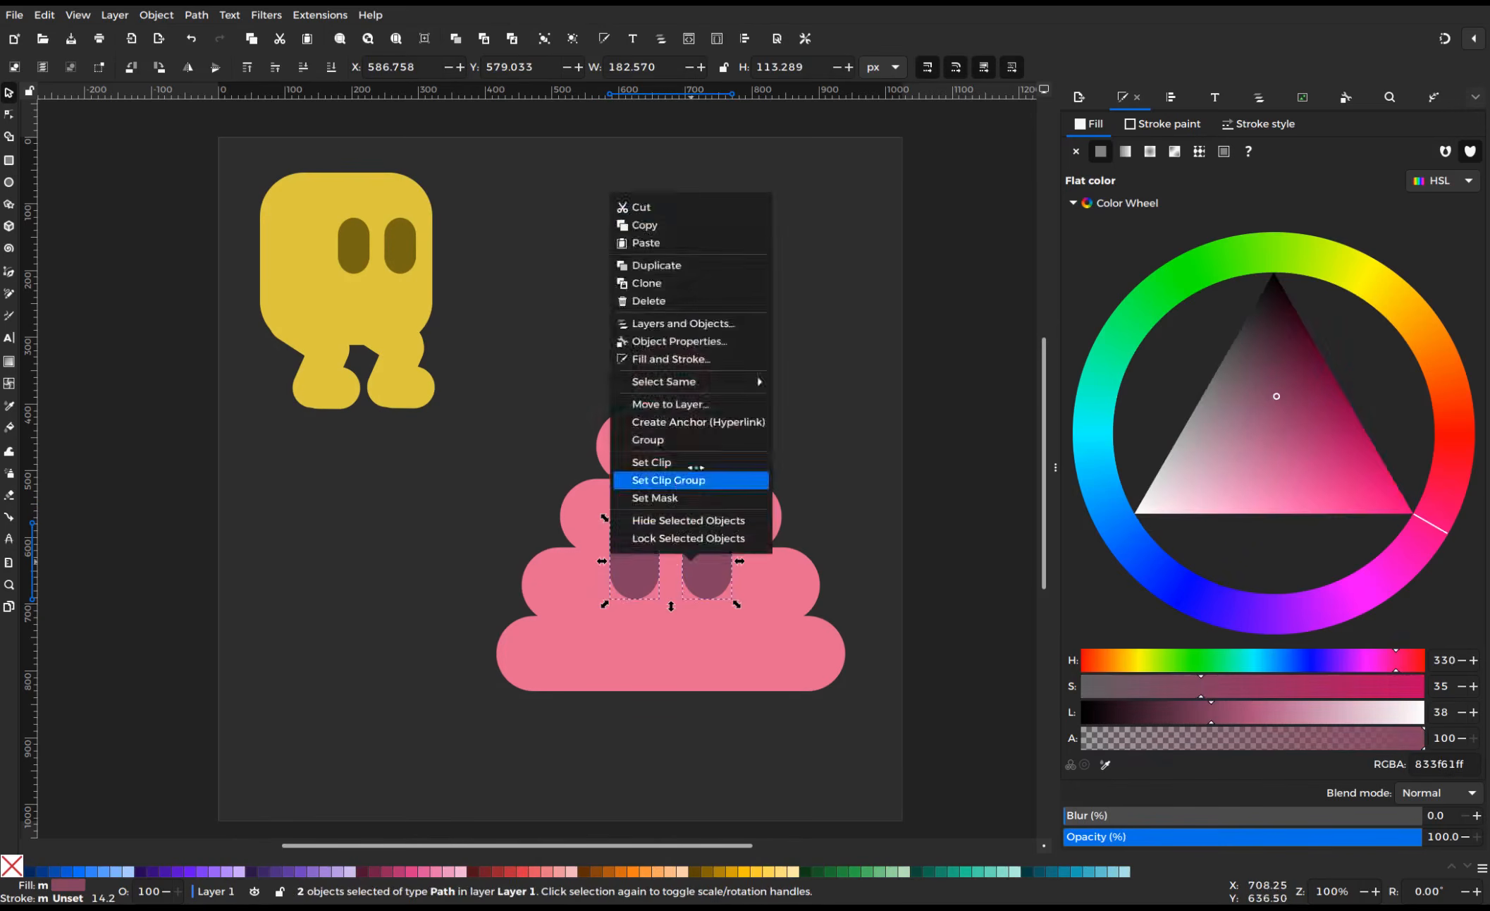
click(696, 435)
click(823, 456)
drag(866, 708, 485, 304)
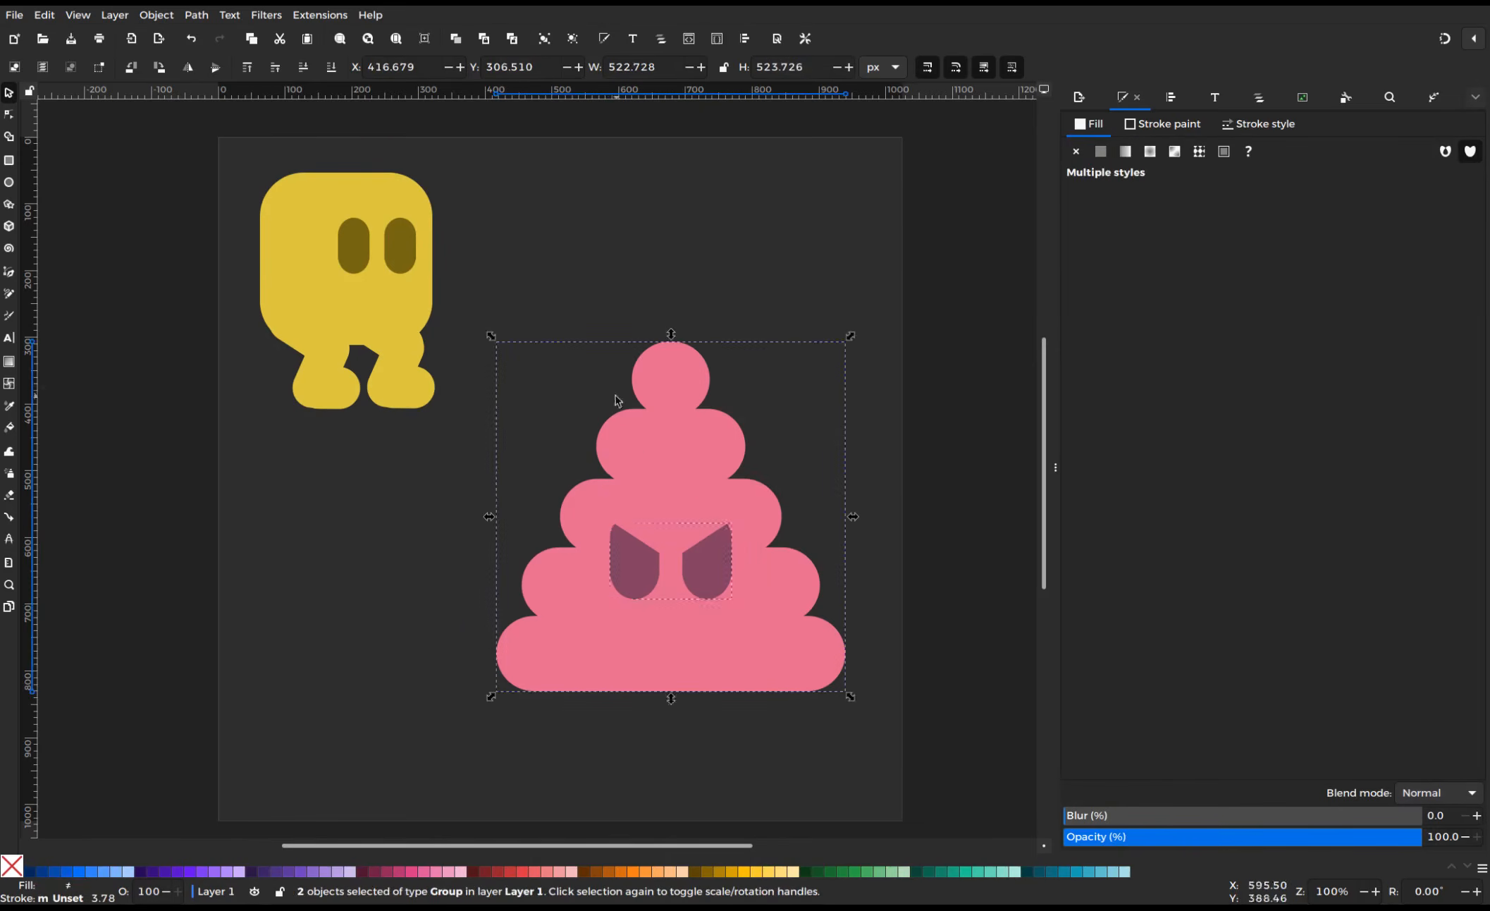
right_click(654, 452)
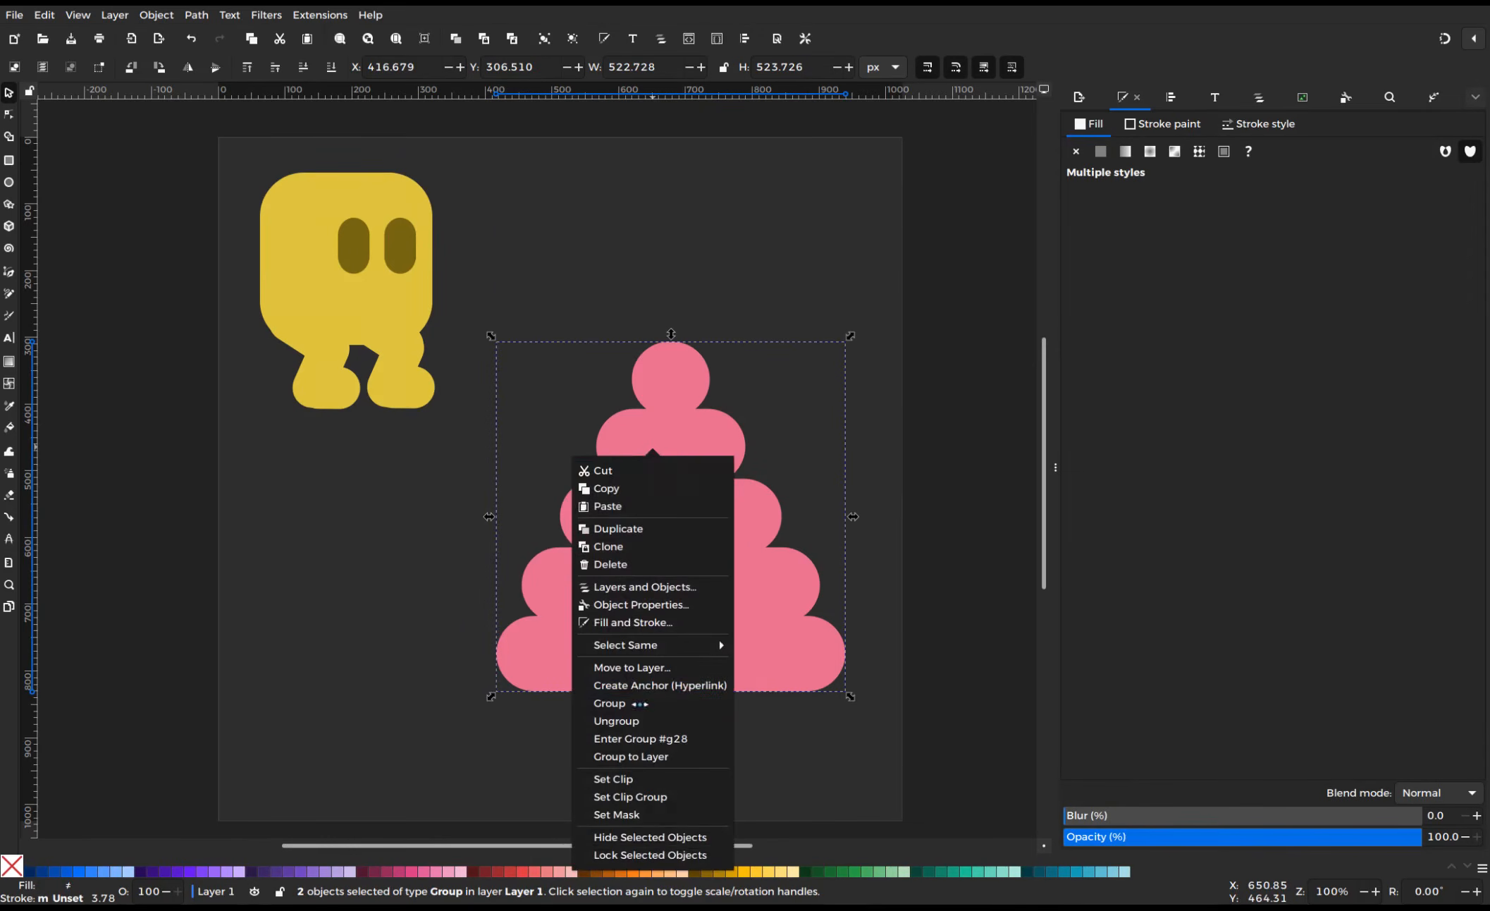
click(678, 703)
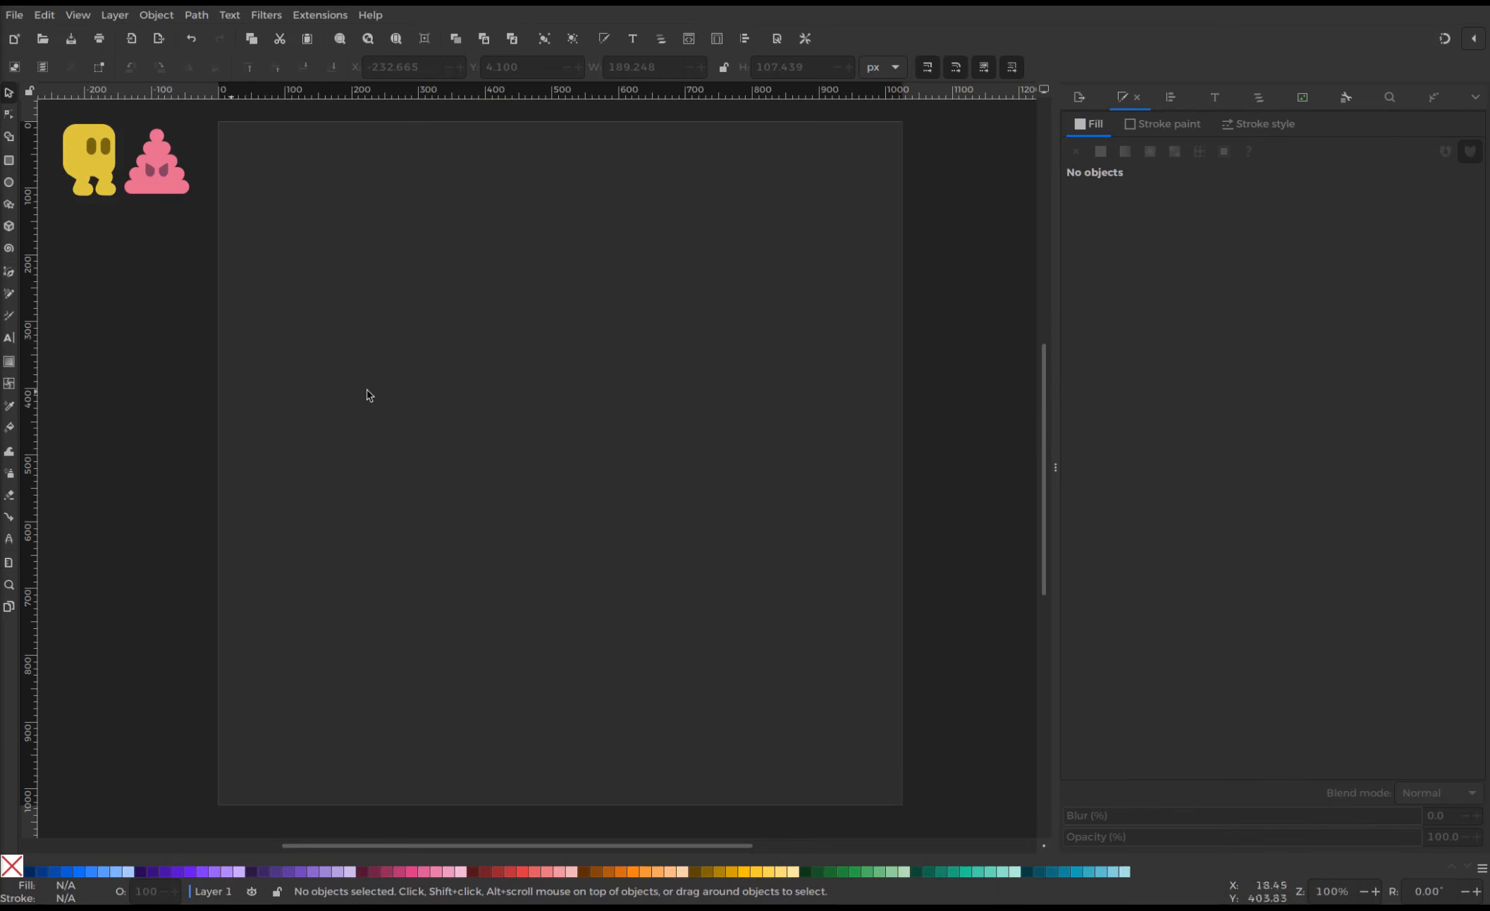
Draw a circle on the empty page and fill it with green 63ac6f
click(482, 388)
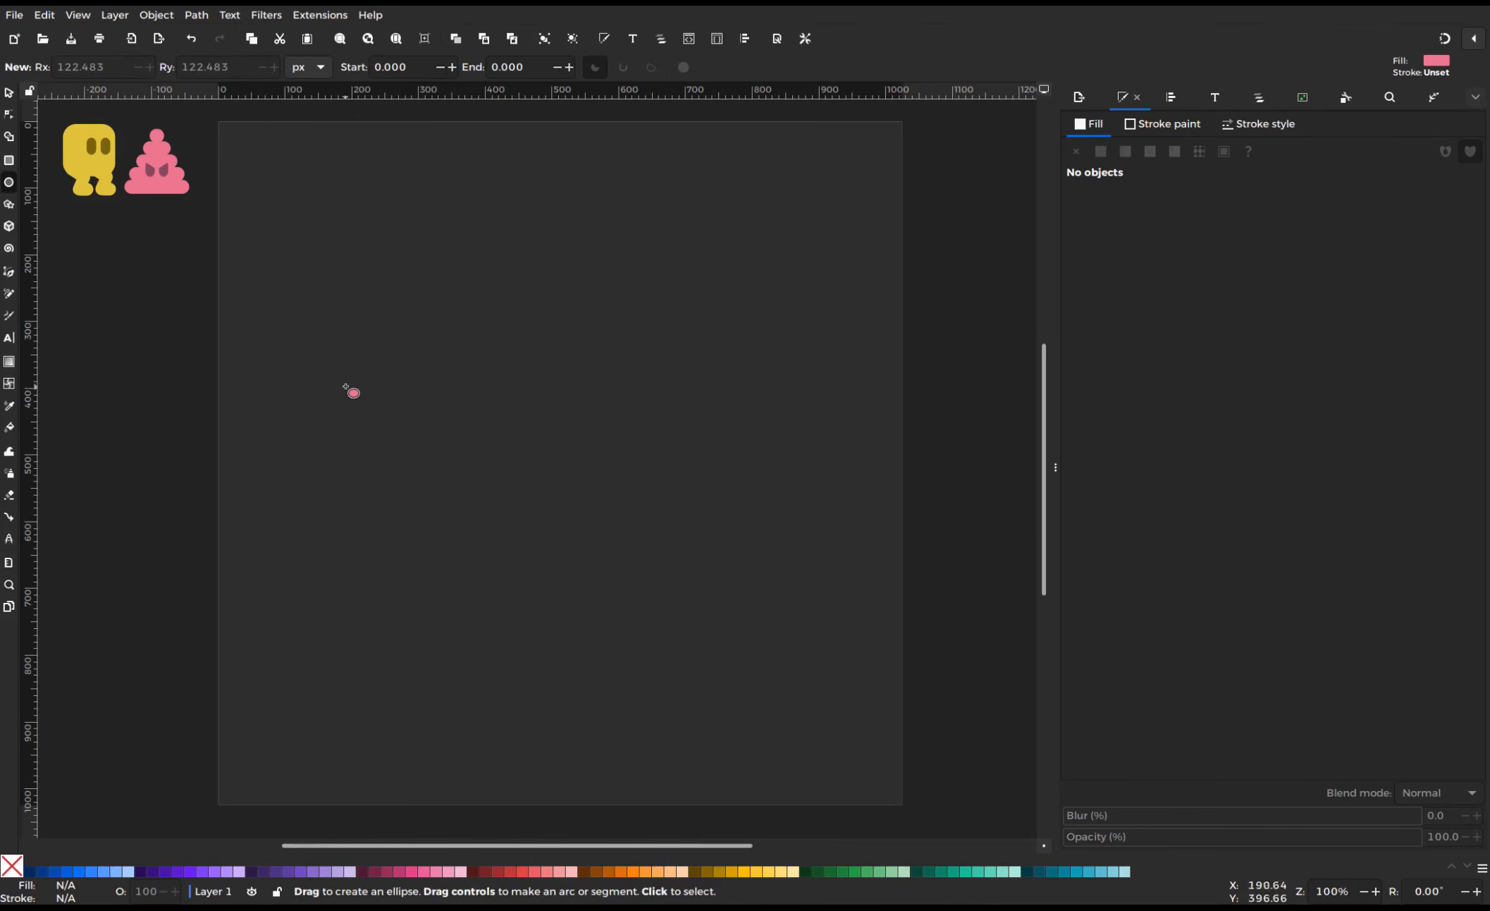
drag(420, 460, 432, 473)
key(s)
drag(1445, 381, 1158, 294)
click(1288, 435)
Duplicate the green circle into a row of four overlapping circles, with the middle ones larger, to form a bush
drag(398, 447, 463, 412)
right_click(351, 434)
click(335, 521)
right_click(512, 435)
click(509, 516)
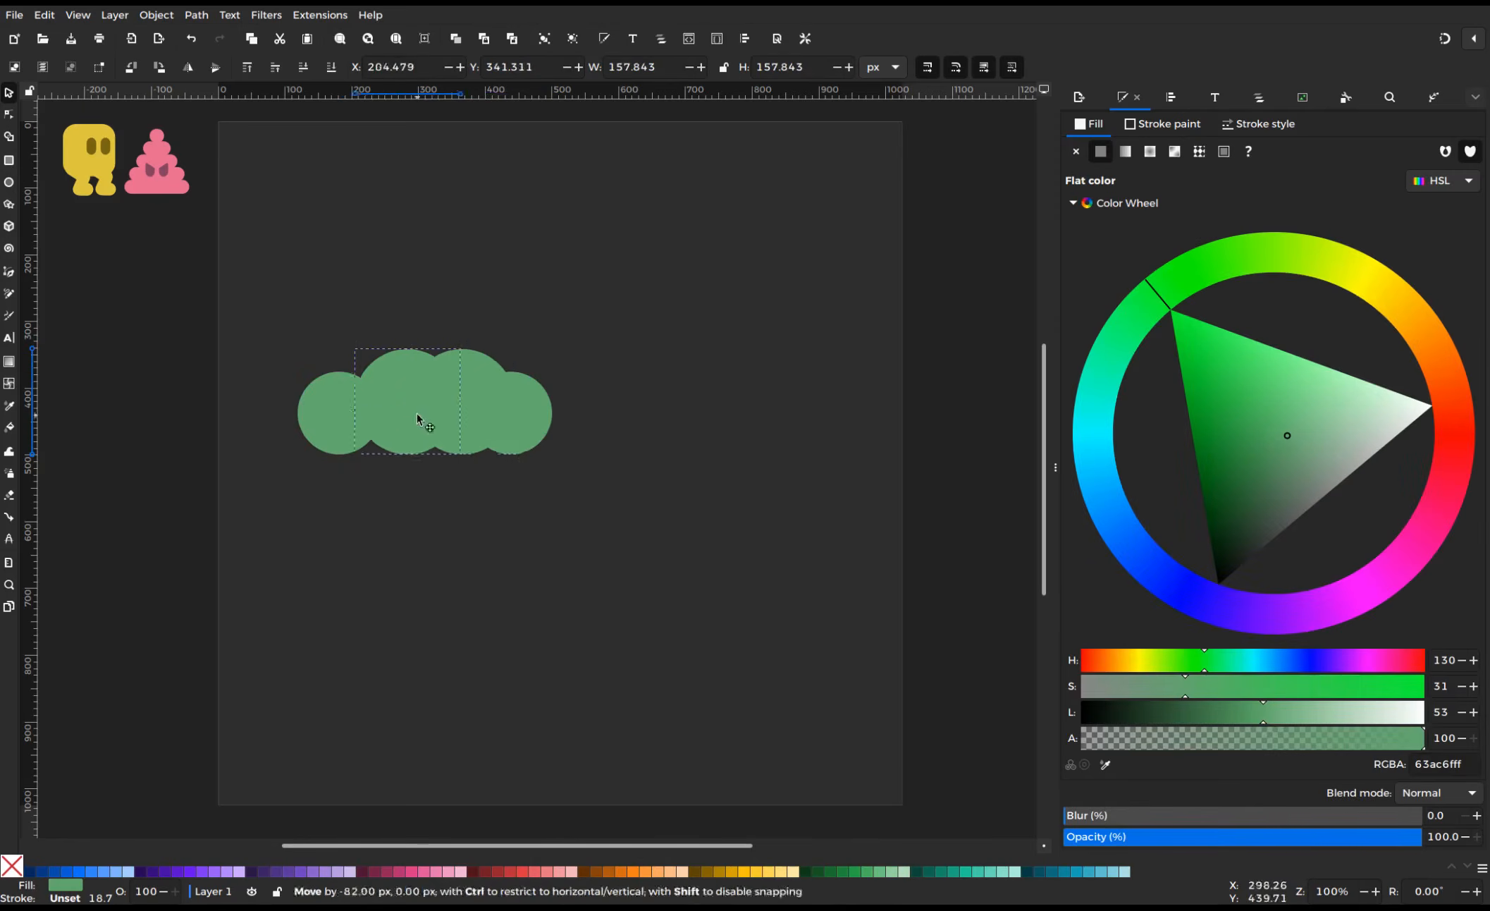
key(Escape)
Draw a rounded green rectangle about 381 px wide across the circles' lower edge to flatten the bush's base
key(r)
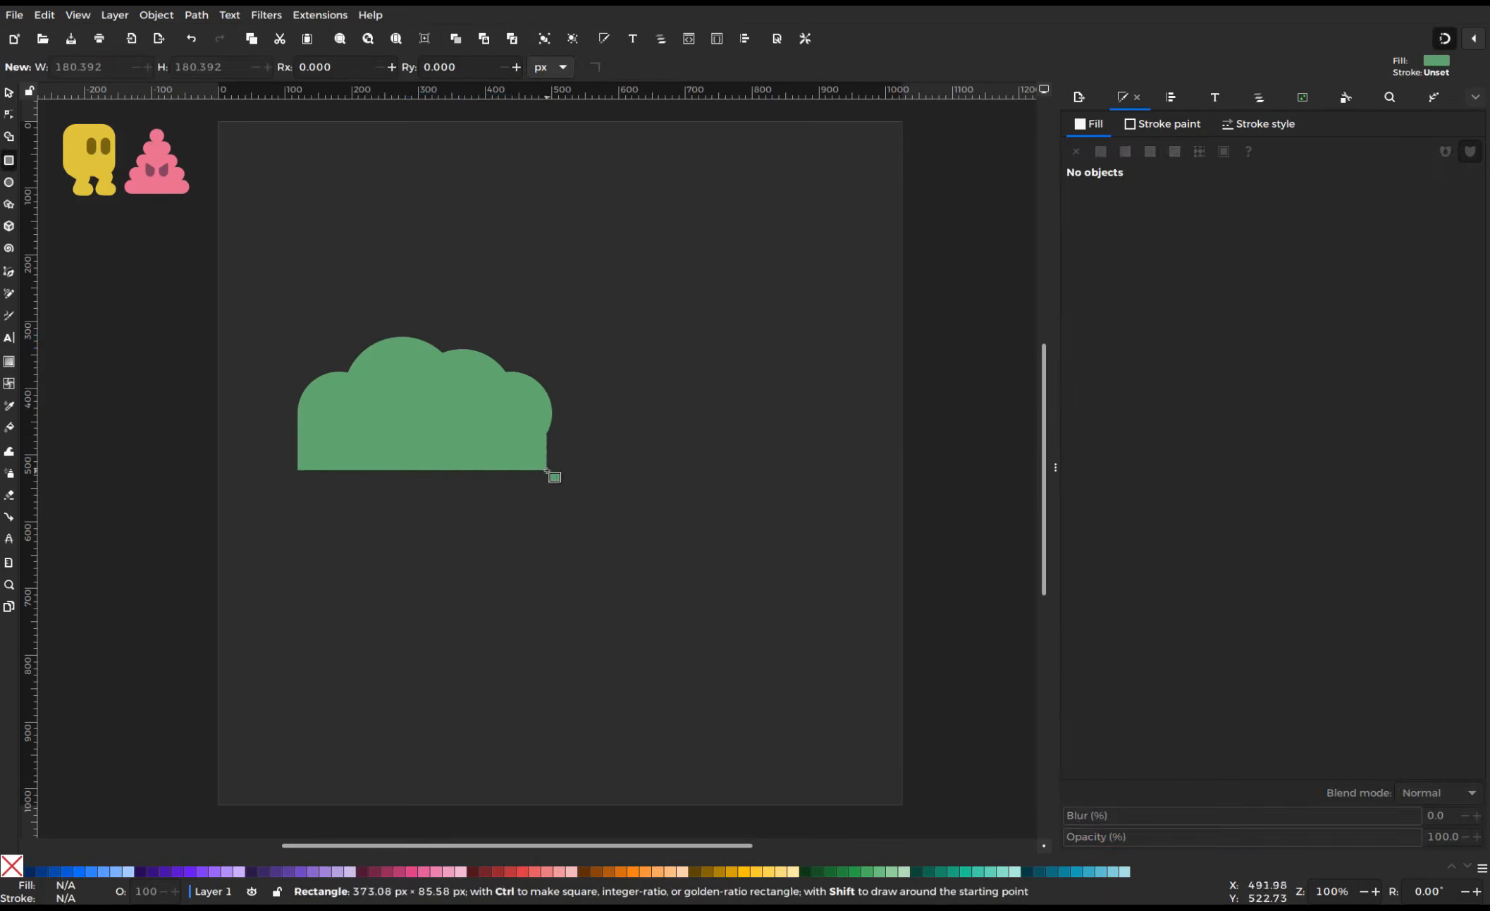
drag(541, 471, 552, 484)
key(s)
drag(425, 494, 425, 481)
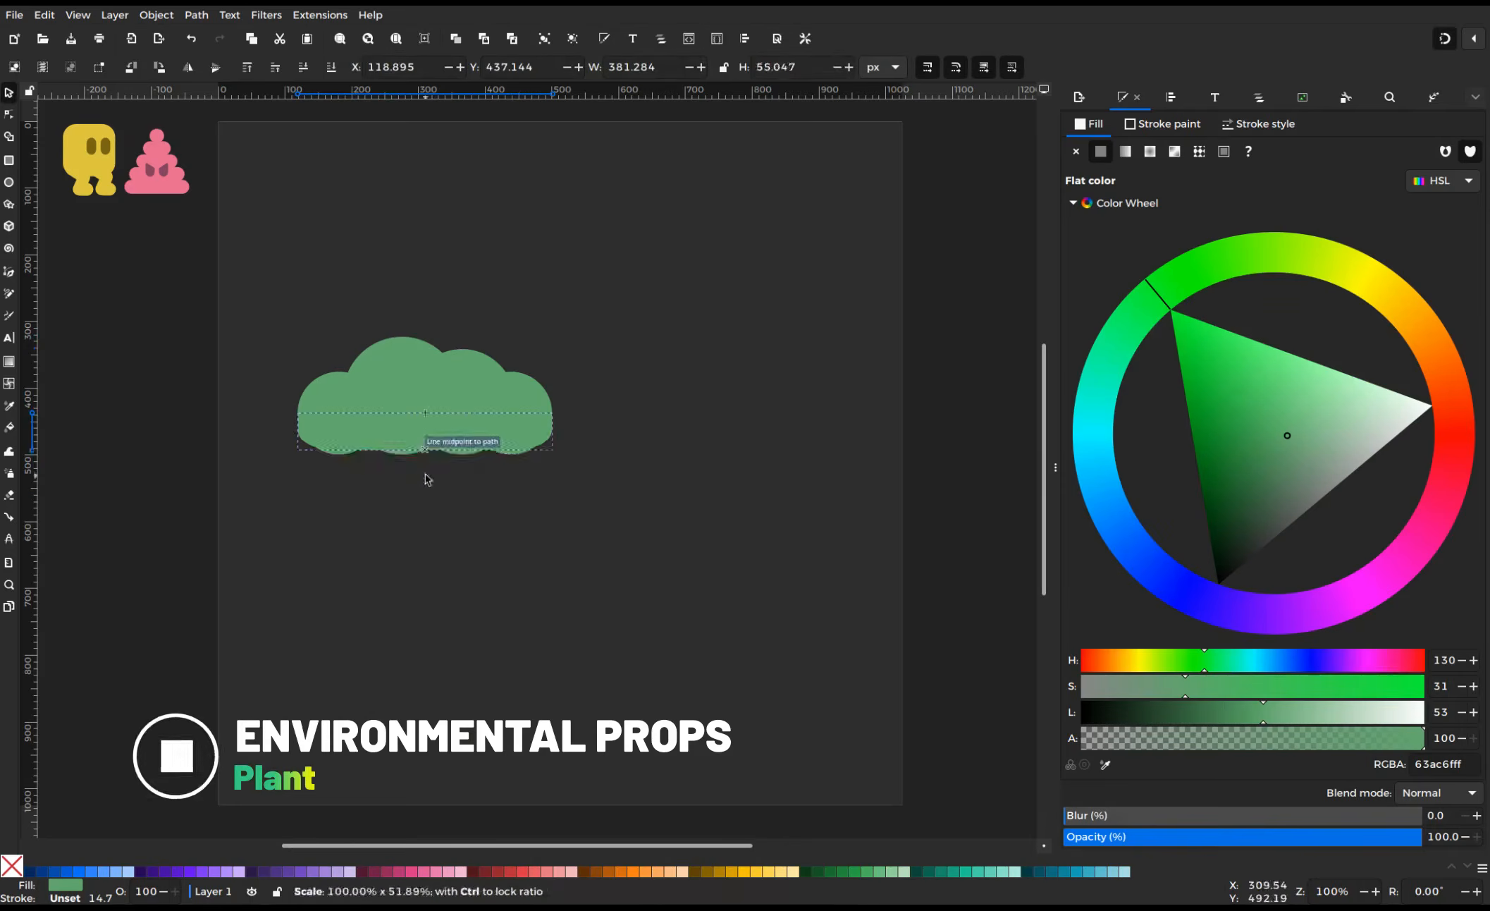
key(Escape)
Group the bush's five shapes and move the group to the page's upper-left corner
click(412, 354)
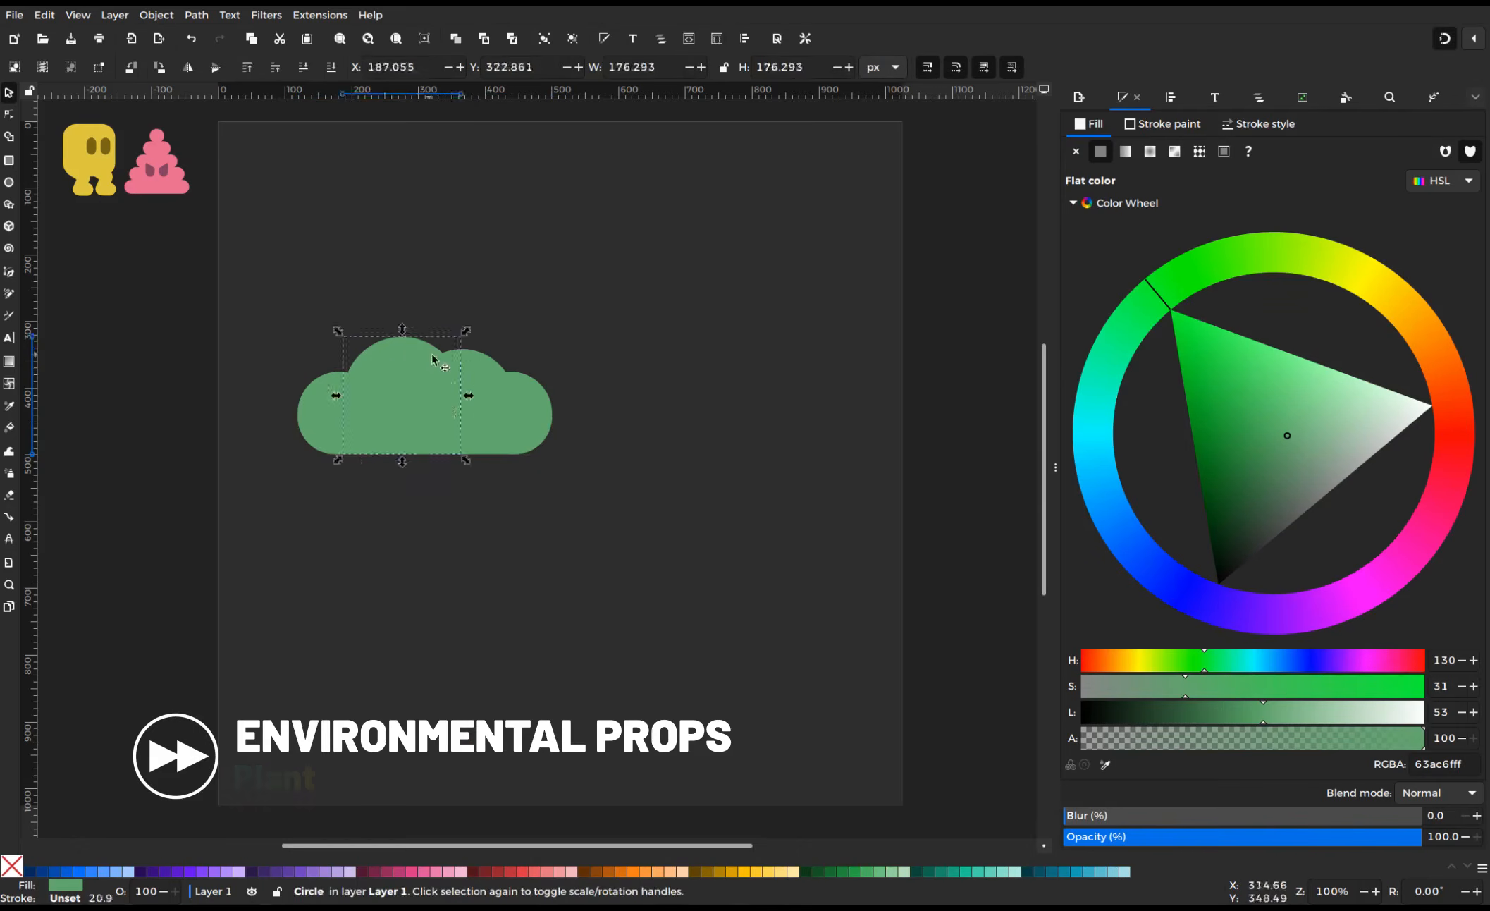
drag(267, 303, 585, 486)
right_click(492, 400)
click(459, 655)
drag(496, 421, 463, 246)
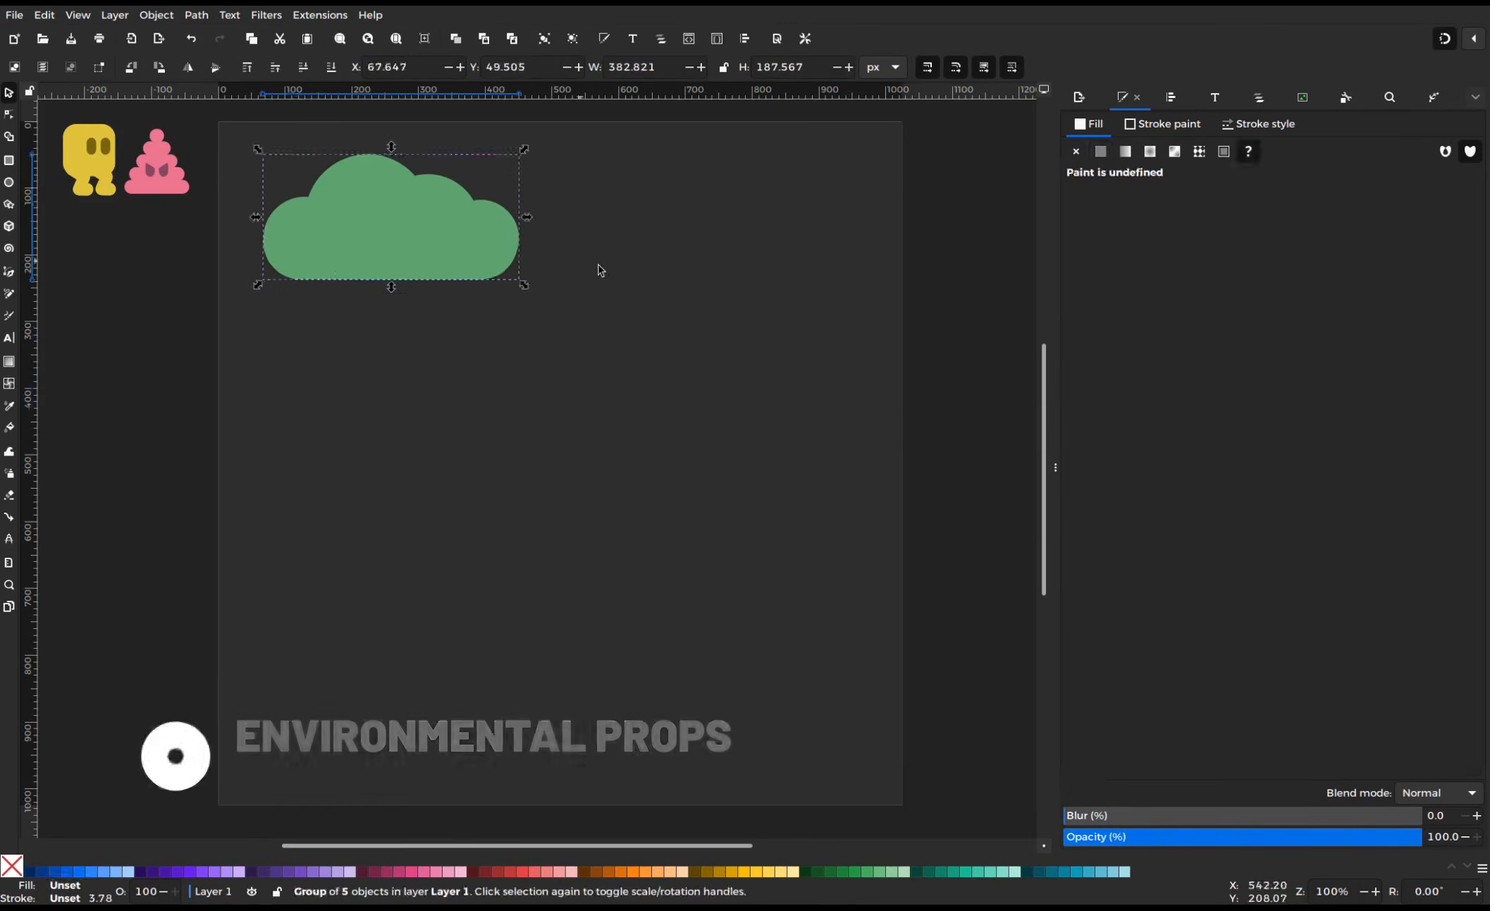
Draw a tall green rectangle about 166 px wide on the page's right side as the tree crown
key(r)
drag(707, 276, 818, 543)
key(s)
Duplicate the crown rectangle as a trunk about 57 px wide below it and fill the trunk with brown b88051
right_click(783, 341)
click(782, 421)
drag(794, 418, 793, 639)
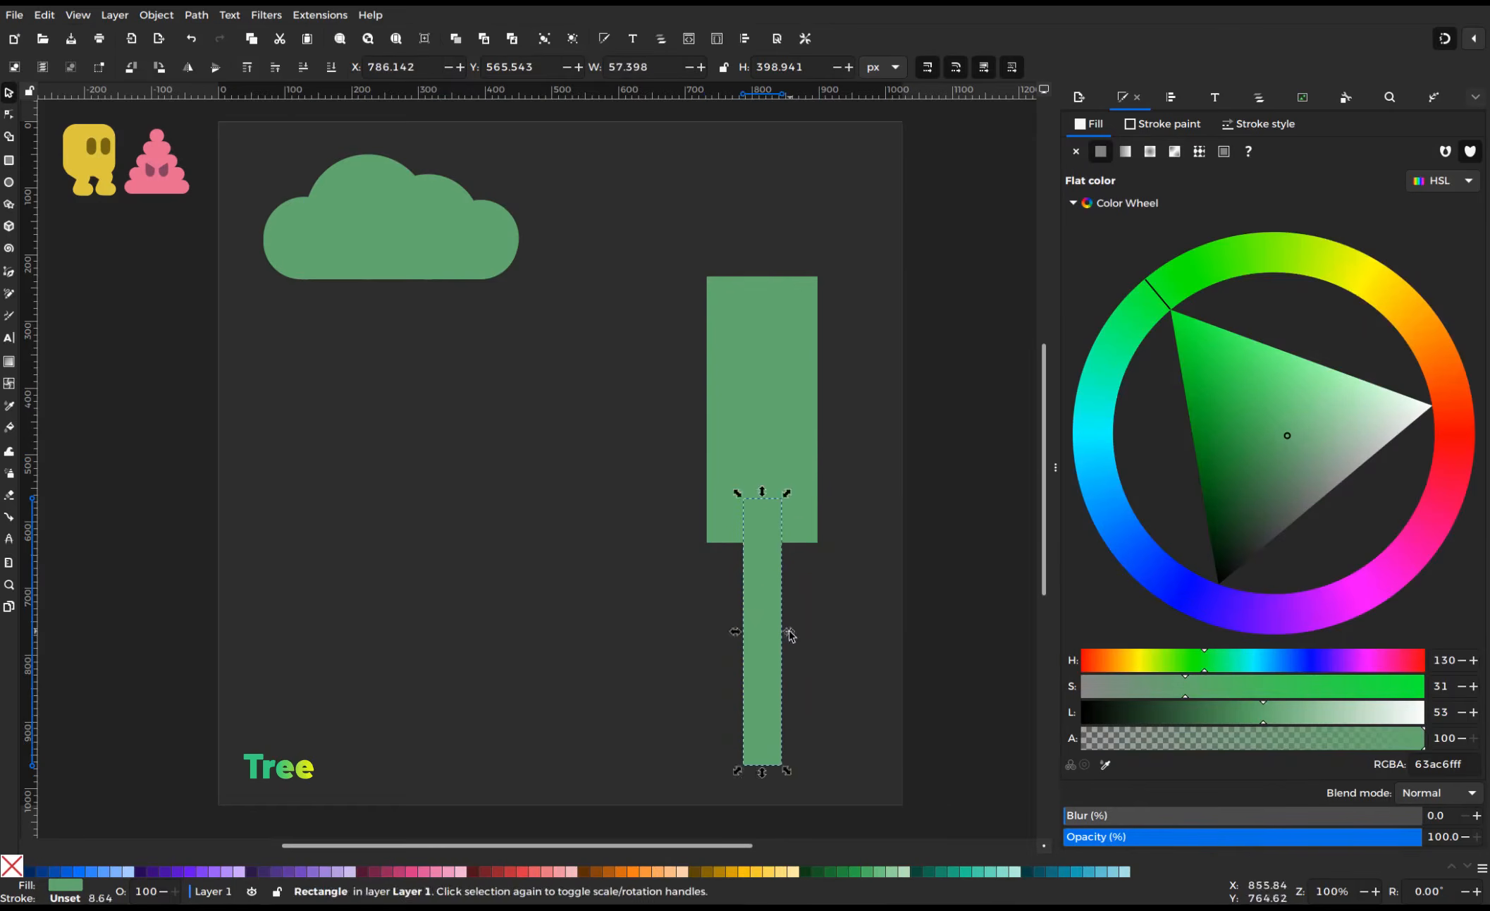
drag(1407, 332, 1299, 440)
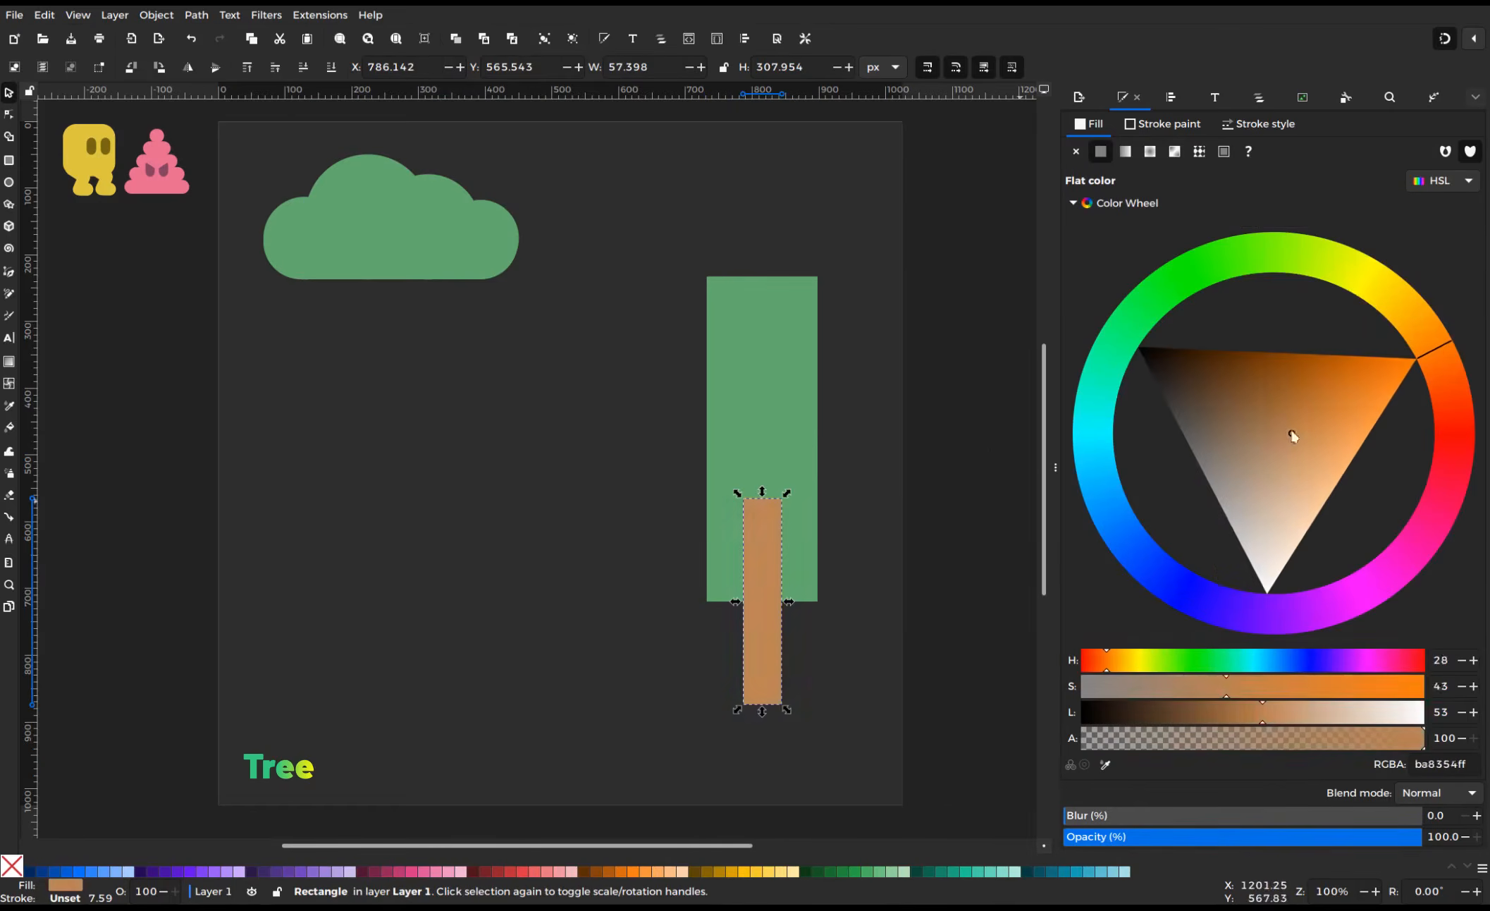
click(1302, 427)
Round the crown's corners fully and move the whole tree to the page's upper right
click(776, 338)
key(s)
drag(863, 240, 663, 726)
mouse_move(727, 424)
mouse_down()
mouse_move(765, 320)
mouse_move(755, 315)
mouse_up()
click(586, 520)
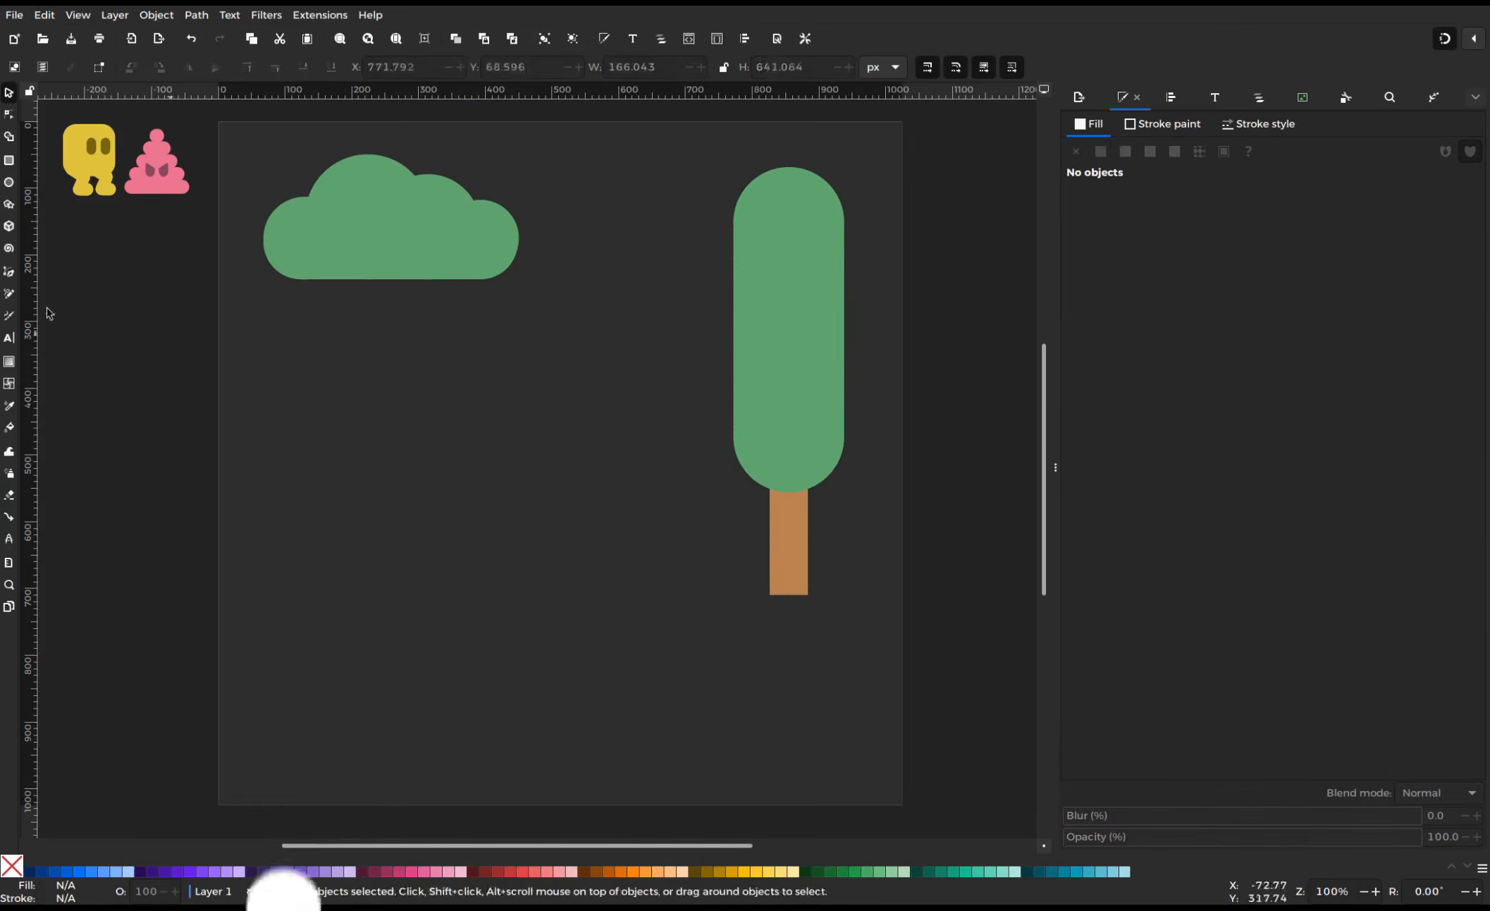
Draw a brown base rectangle about 112 × 45 px below the bush and stand a tall, rotated duplicate on it as a flagpole
key(r)
mouse_move(375, 600)
mouse_down()
mouse_move(450, 631)
mouse_move(419, 632)
mouse_up()
key(s)
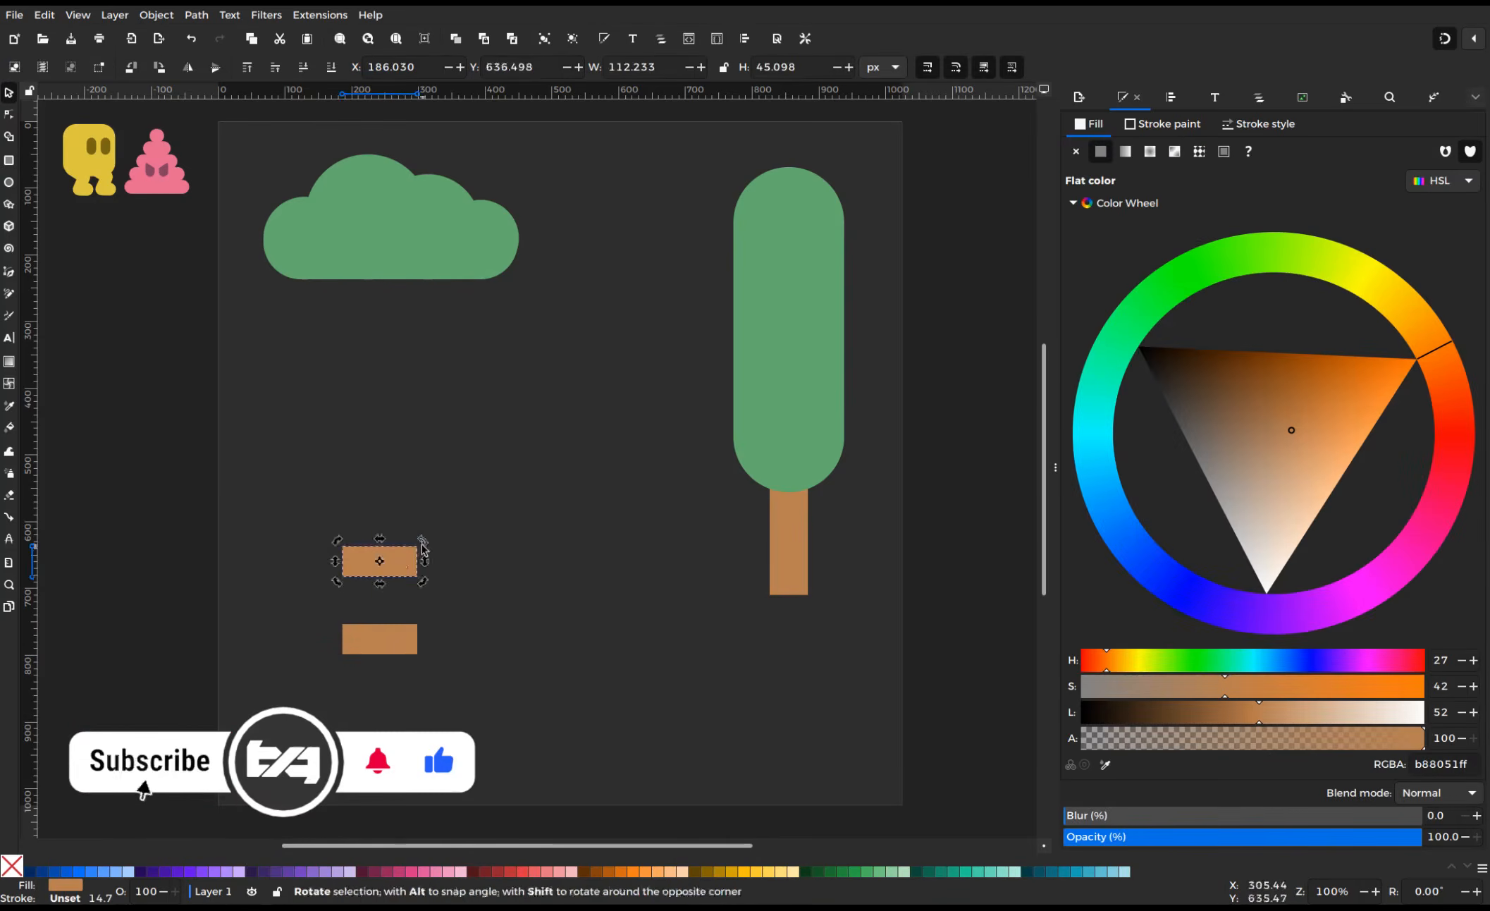
key(ctrl+bracketright)
drag(390, 554, 380, 554)
Round the corners of the flag's base and pole completely
click(410, 639)
drag(418, 624, 418, 642)
key(s)
key(Escape)
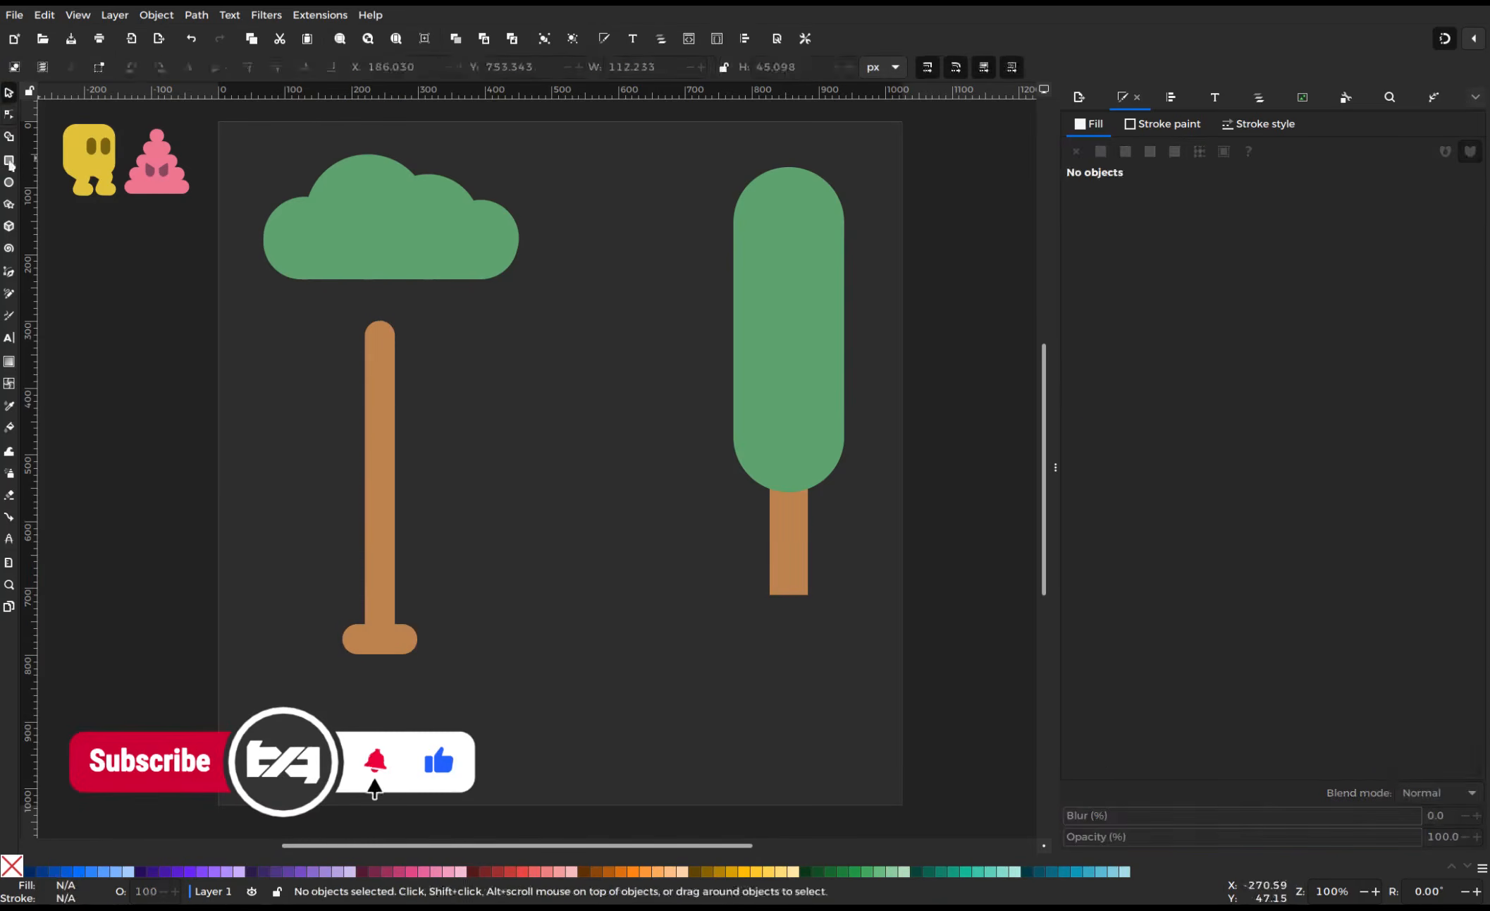
Draw a brown square to the right of the pole and join its two right nodes into a right-pointing triangle
click(9, 160)
drag(481, 407, 681, 608)
drag(663, 342, 661, 339)
click(103, 67)
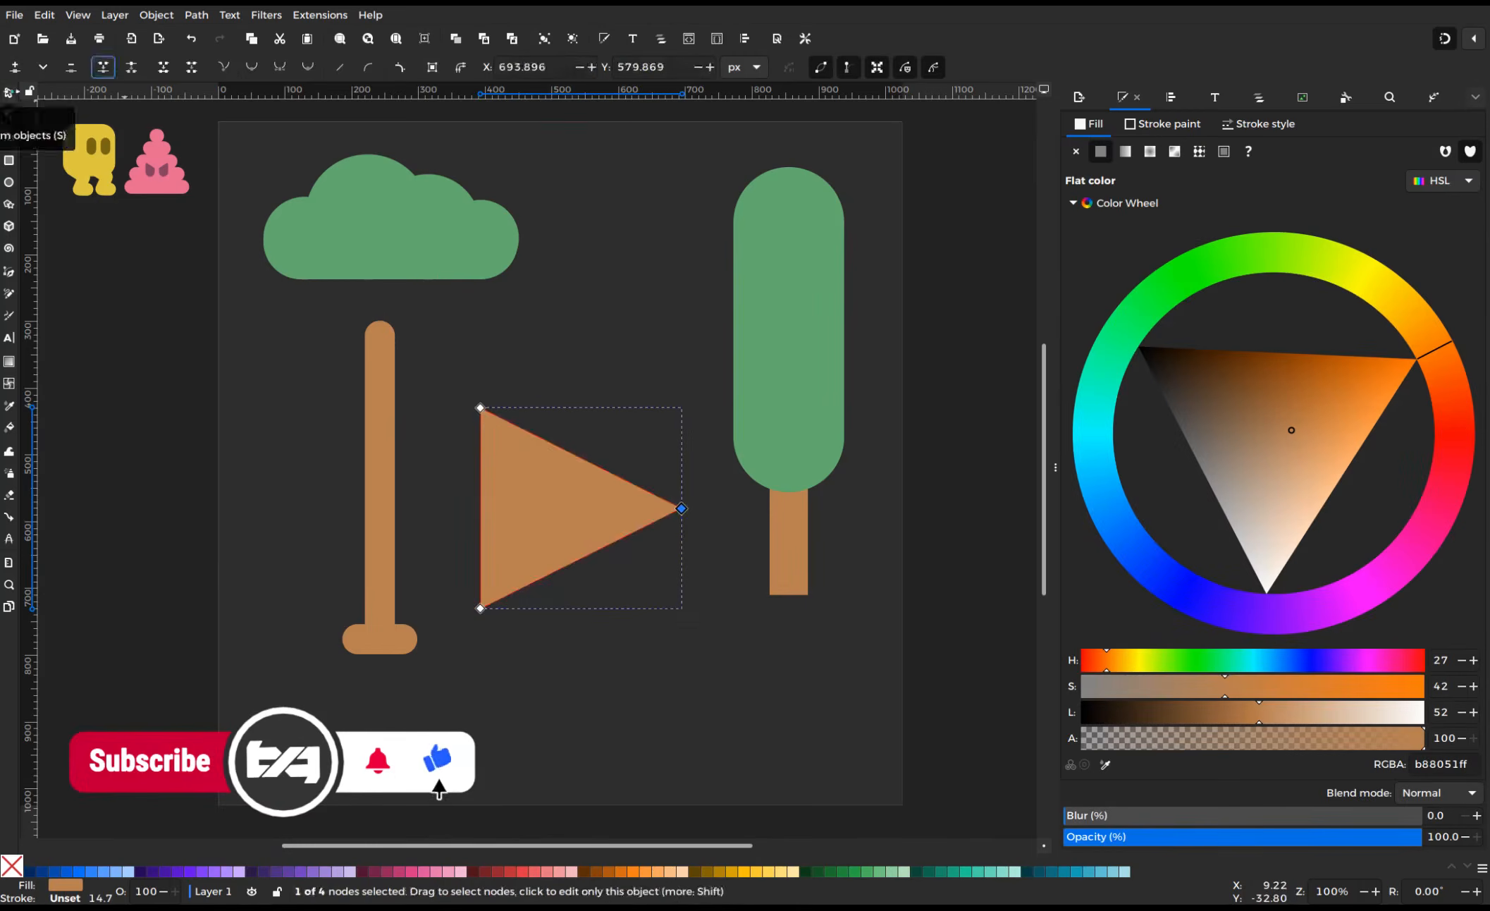
Apply corner rounding to the tip of the brown triangle
drag(582, 496, 564, 451)
key(n)
click(399, 67)
drag(658, 463, 604, 497)
Resize the triangle to about 197 × 269 px and attach it to the upper part of the pole
key(s)
key(Escape)
click(564, 480)
drag(543, 597, 526, 534)
drag(528, 433, 439, 444)
drag(527, 440, 536, 439)
key(Escape)
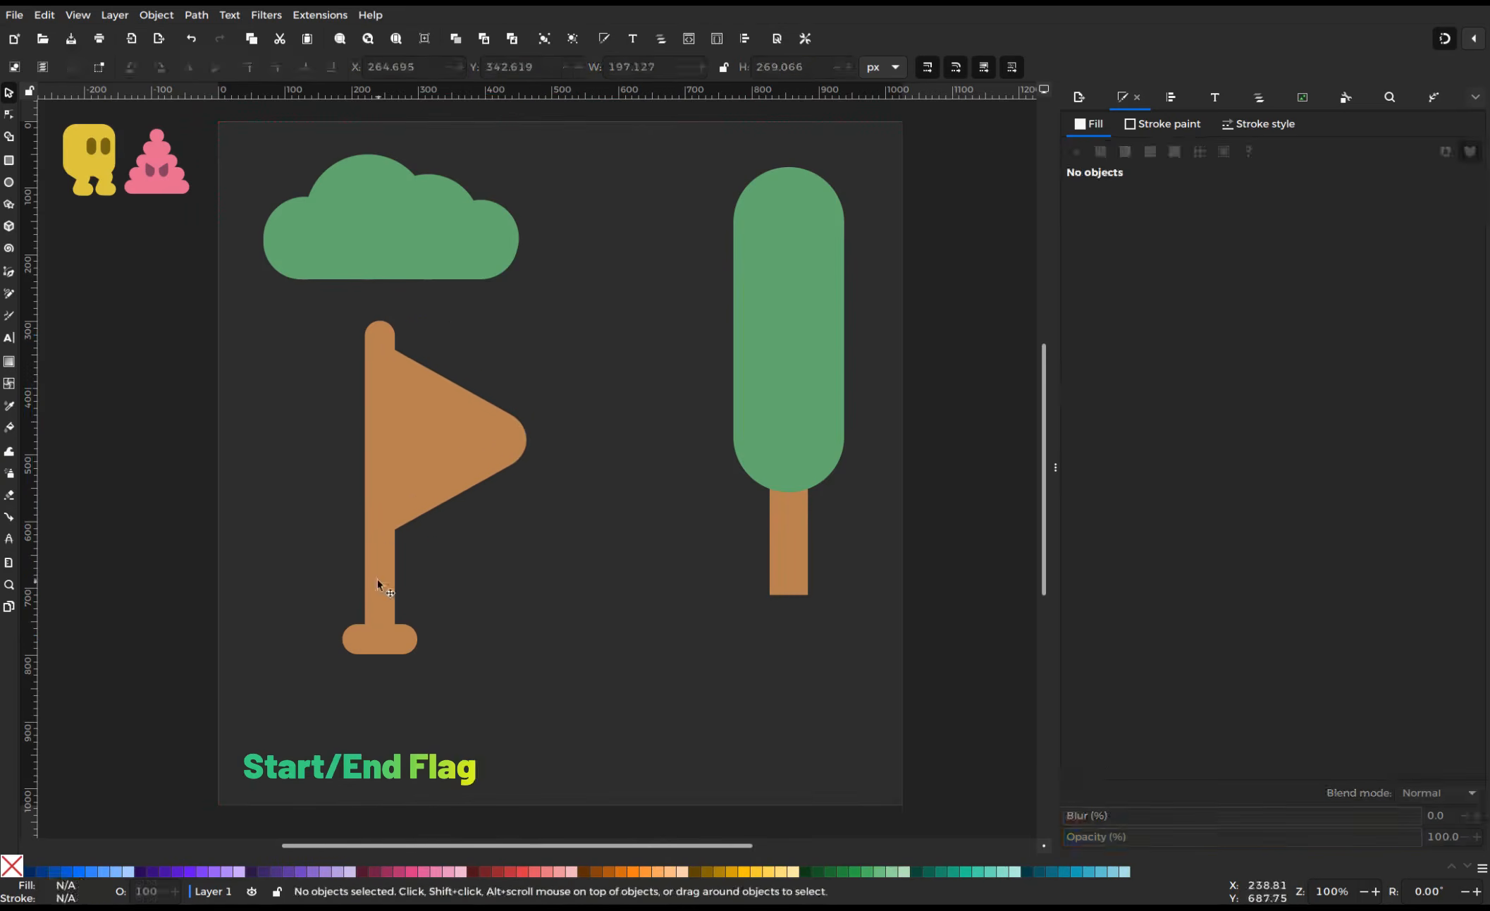
Fill the flag's pole and base with cream fff1e4 and shift the complete flag slightly left
click(380, 585)
shift+click(385, 639)
click(1281, 569)
click(395, 639)
shift+click(451, 440)
shift+click(383, 403)
drag(383, 403, 334, 414)
right_click(351, 480)
click(585, 373)
key(Escape)
Draw a square about 67 px wide right of the flag and place a duplicate directly beside it
key(r)
mouse_move(490, 574)
mouse_down()
mouse_move(530, 582)
mouse_move(533, 619)
mouse_move(455, 556)
mouse_up()
key(s)
key(ctrl+d)
drag(464, 561, 509, 561)
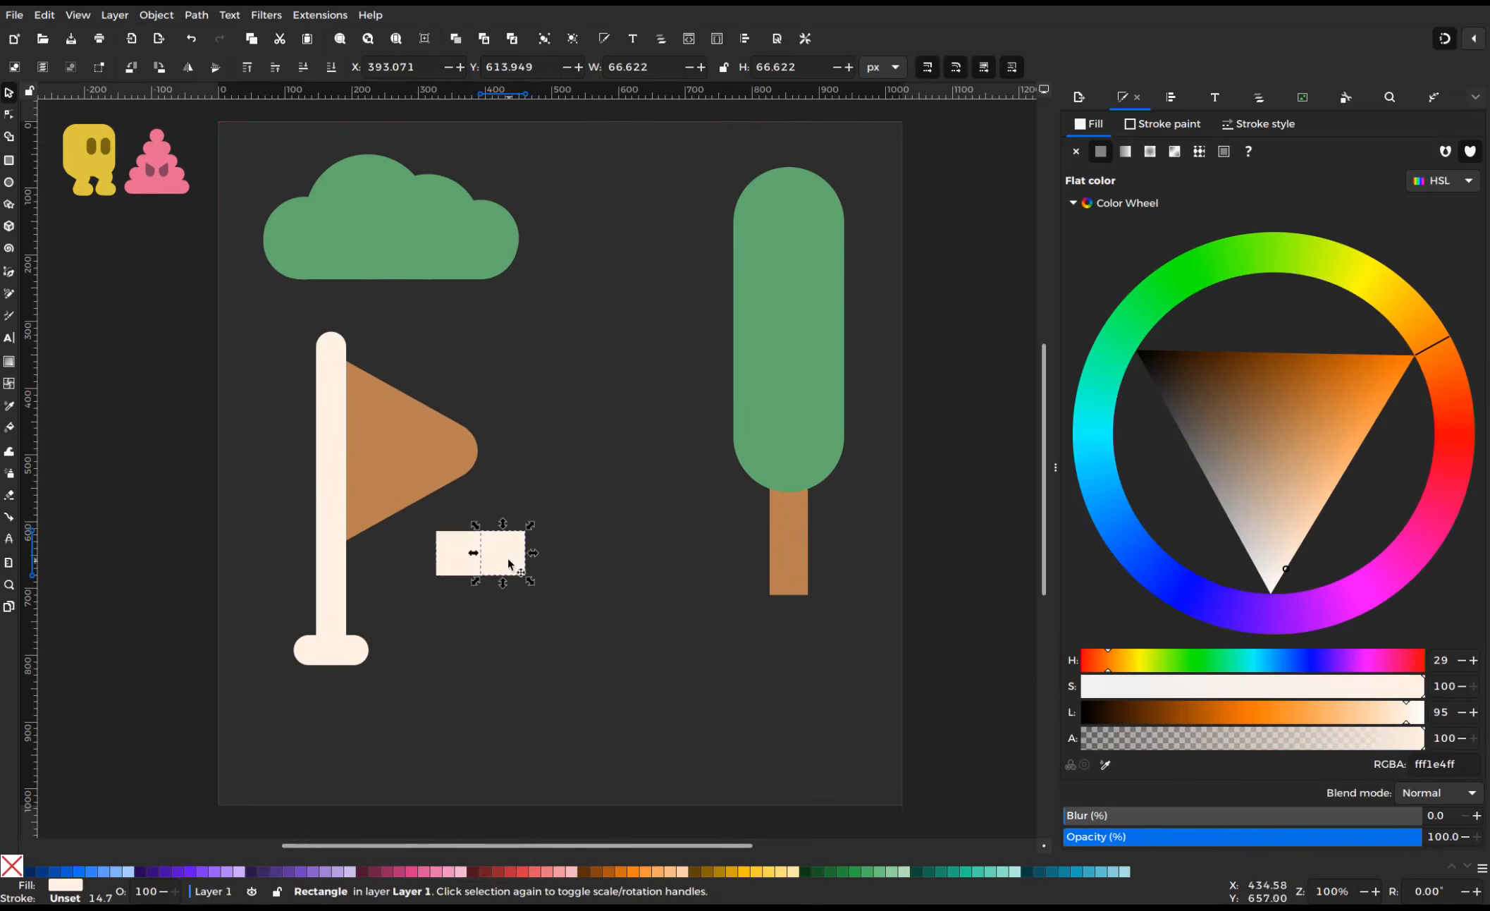
Give the two squares semi-transparent black fills of differing strength and set their blend mode to Overlay
drag(1323, 740, 1279, 741)
shift+click(451, 560)
drag(452, 561, 383, 459)
click(1438, 792)
click(1450, 828)
scroll(1439, 793, down, 5)
key(Escape)
click(395, 455)
shift+click(434, 451)
drag(1354, 737, 1224, 737)
Duplicate the pair of squares into a row of four and copy the row beneath it
click(497, 532)
drag(498, 532, 356, 416)
right_click(509, 511)
drag(390, 449, 598, 512)
click(475, 588)
drag(702, 579, 469, 473)
right_click(506, 516)
click(475, 591)
drag(506, 515, 513, 583)
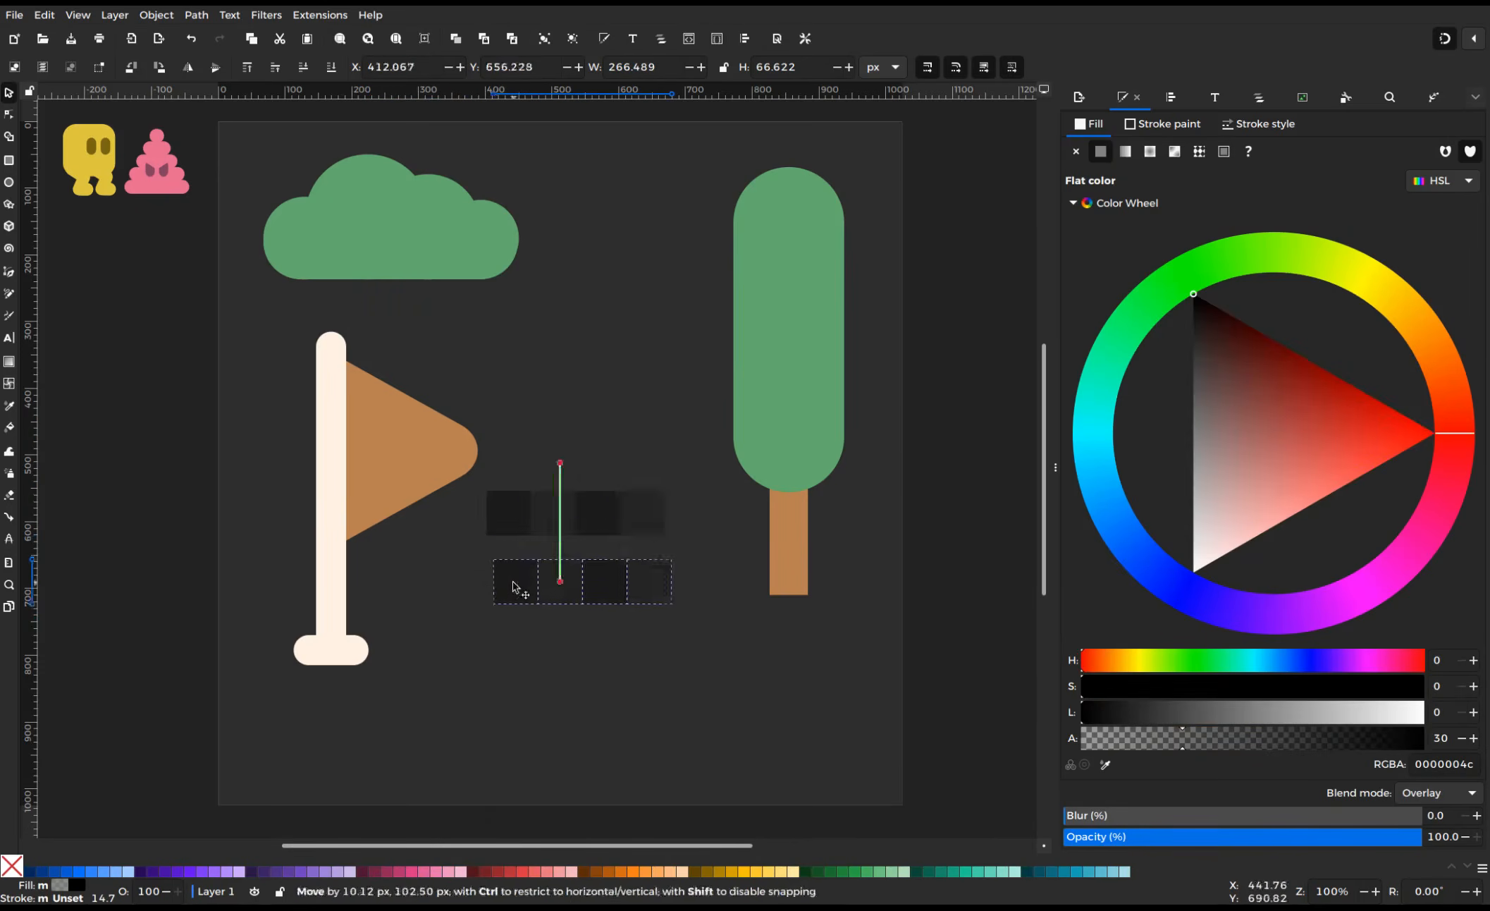
Complete a 4 × 4 checkerboard about 266 px wide from duplicated rows and group its squares
drag(513, 486, 473, 473)
right_click(509, 515)
click(474, 591)
drag(510, 516, 510, 604)
drag(665, 712, 471, 472)
key(ctrl+g)
mouse_move(530, 517)
mouse_down()
mouse_move(383, 394)
mouse_move(532, 516)
mouse_up()
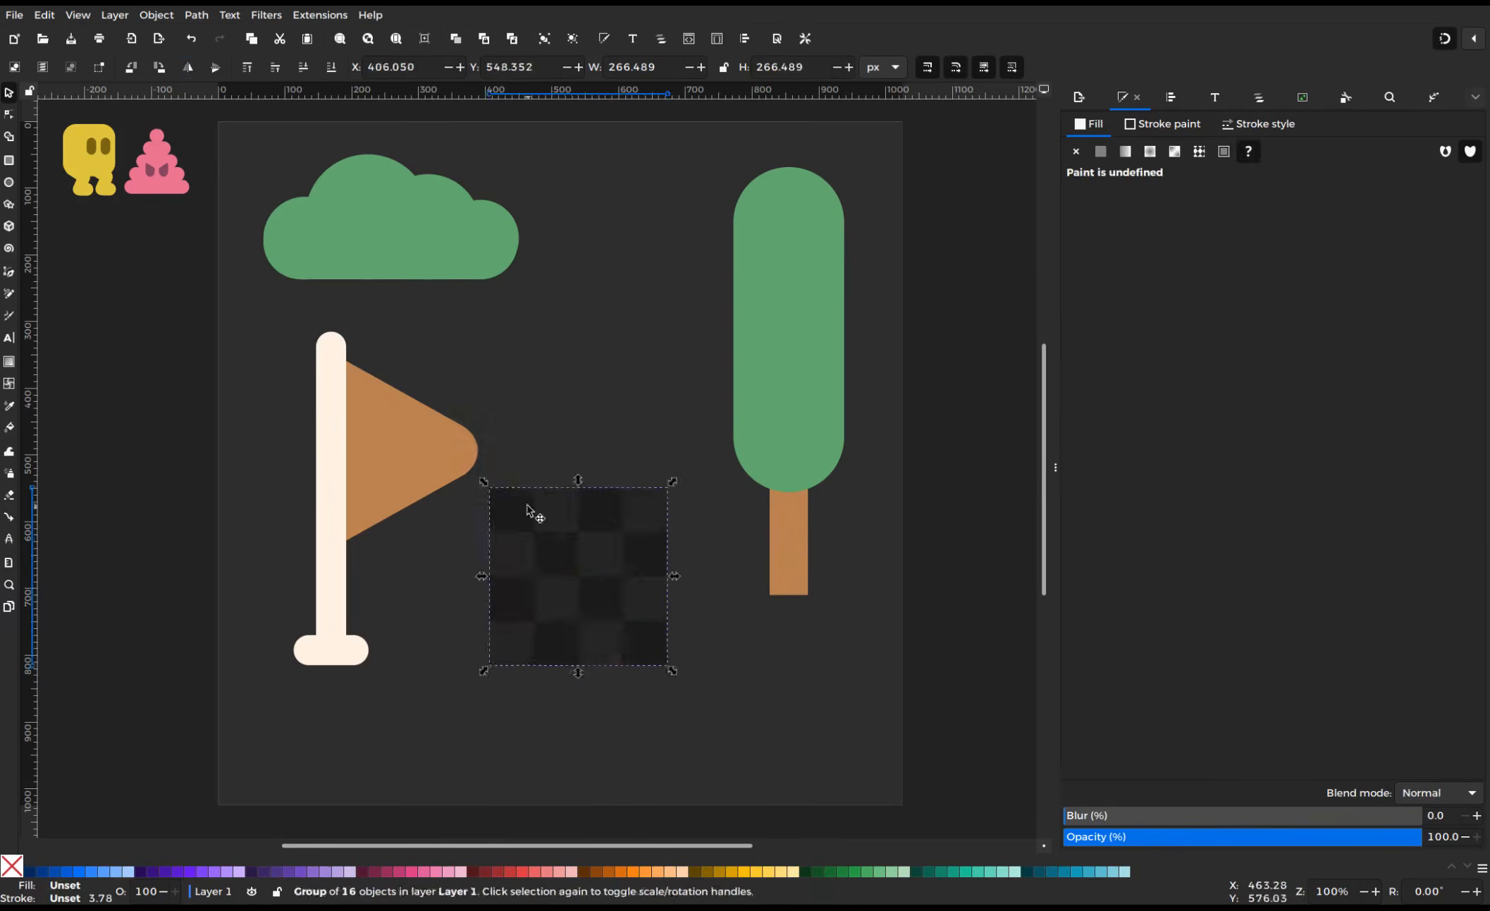
Lay the checkerboard over the flag and intersect it with a duplicate of the triangle
key(Delete)
key(s)
drag(702, 709, 466, 460)
drag(513, 509, 485, 497)
right_click(414, 460)
click(380, 536)
drag(374, 393, 430, 402)
shift+click(609, 549)
key(ctrl+asterisk)
click(655, 507)
Fill the flag's triangle with pink b85185 and lower the checker pattern's opacity to about 75%
click(395, 493)
drag(1439, 352, 1427, 526)
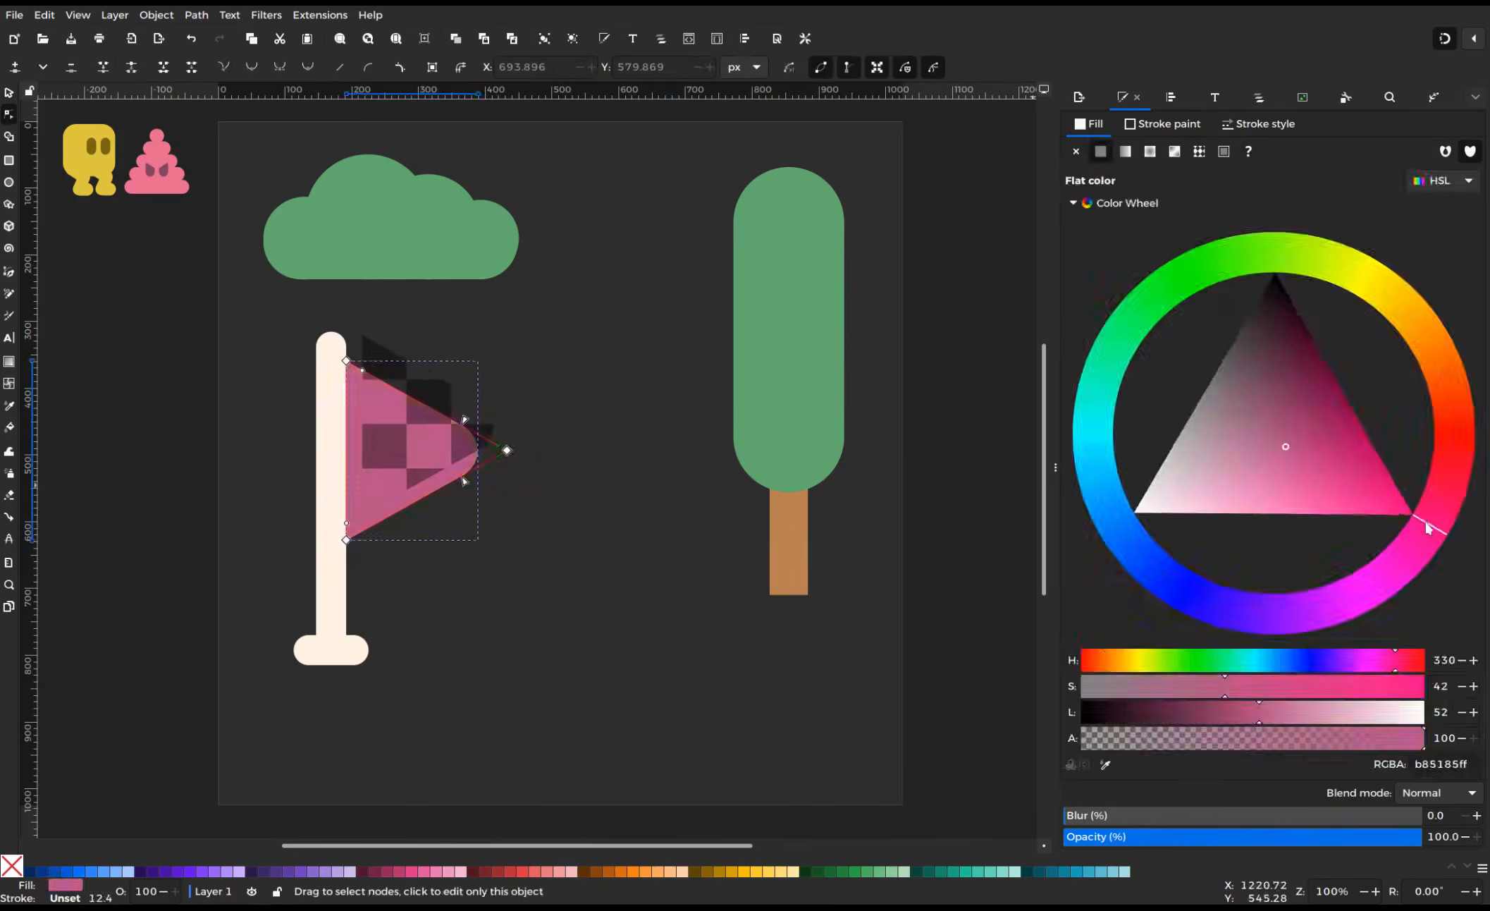
click(430, 402)
drag(1416, 836, 1337, 836)
Select all parts of the pink checkered flag and group them
drag(535, 705, 268, 310)
right_click(338, 455)
click(313, 709)
Duplicate the flag to the right and recolour the copy's cloth green
drag(326, 538, 501, 538)
key(ctrl+d)
key(n)
click(1142, 308)
Scale both flags down together to about 415 × 375 px and move them up beneath the bush
key(s)
drag(271, 695, 564, 415)
drag(463, 492, 445, 380)
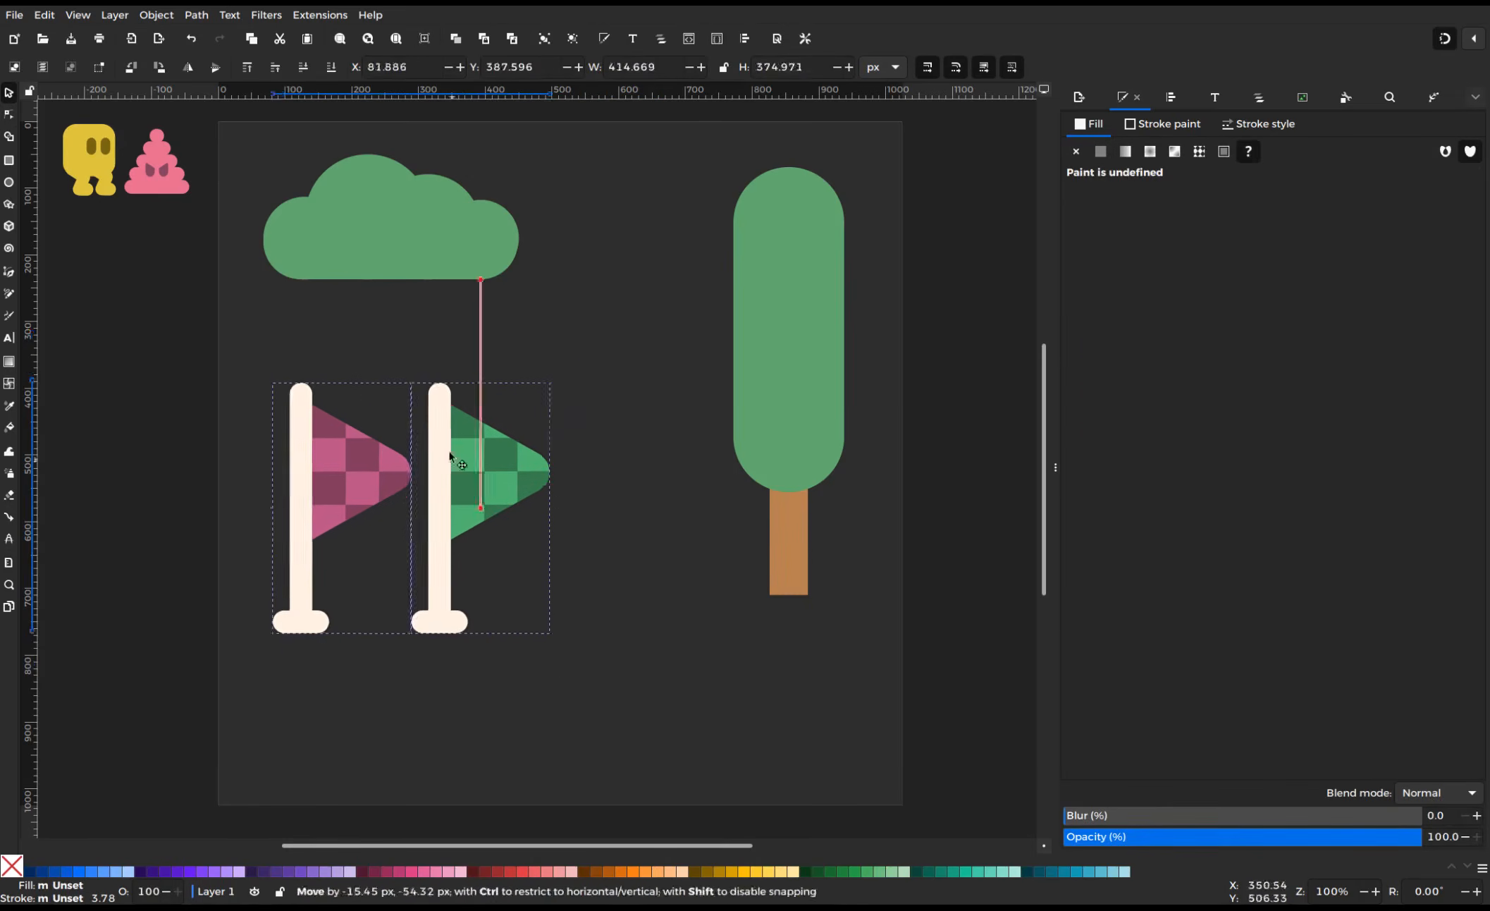
Group the tree's crown and trunk and move the tree left, next to the flags
drag(705, 141, 966, 627)
right_click(816, 404)
click(790, 656)
drag(787, 525, 642, 520)
scroll(499, 625, down, 2)
Build one green spike near the page's lower edge from a triangular tip united with a rectangular base
click(499, 626)
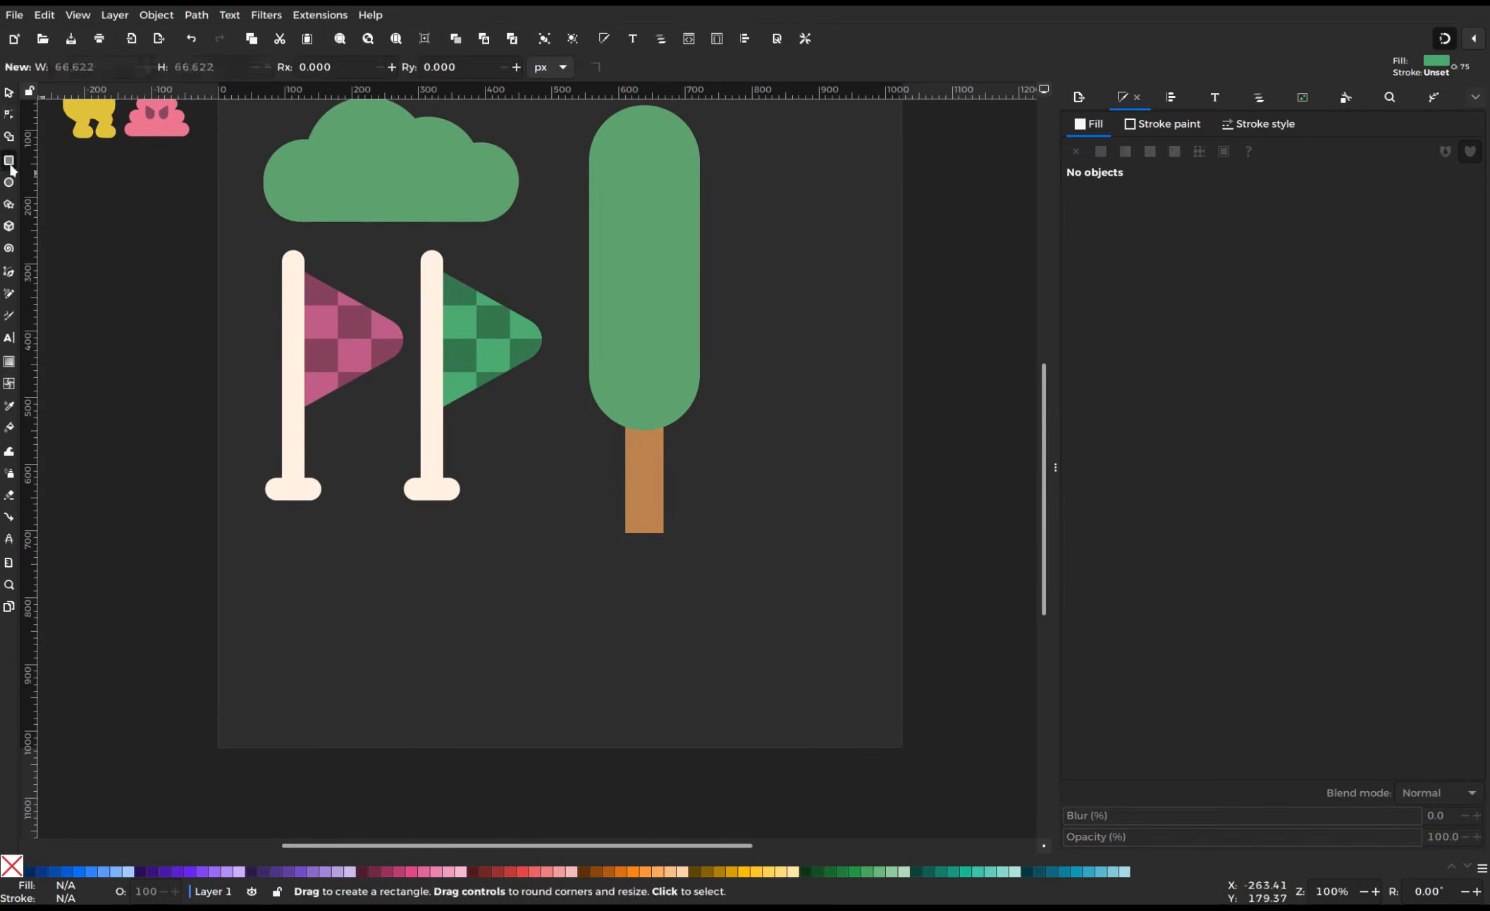
click(11, 117)
drag(481, 678, 445, 657)
key(s)
click(9, 160)
key(ctrl+plus)
key(s)
Duplicate the green spike side by side into a row of five
right_click(343, 647)
click(339, 388)
right_click(444, 656)
drag(308, 687, 473, 678)
right_click(581, 656)
click(547, 395)
drag(582, 657, 667, 656)
click(782, 715)
Unite the five spikes into a single strip and round its tips and corners
drag(759, 702, 268, 529)
key(ctrl+plus)
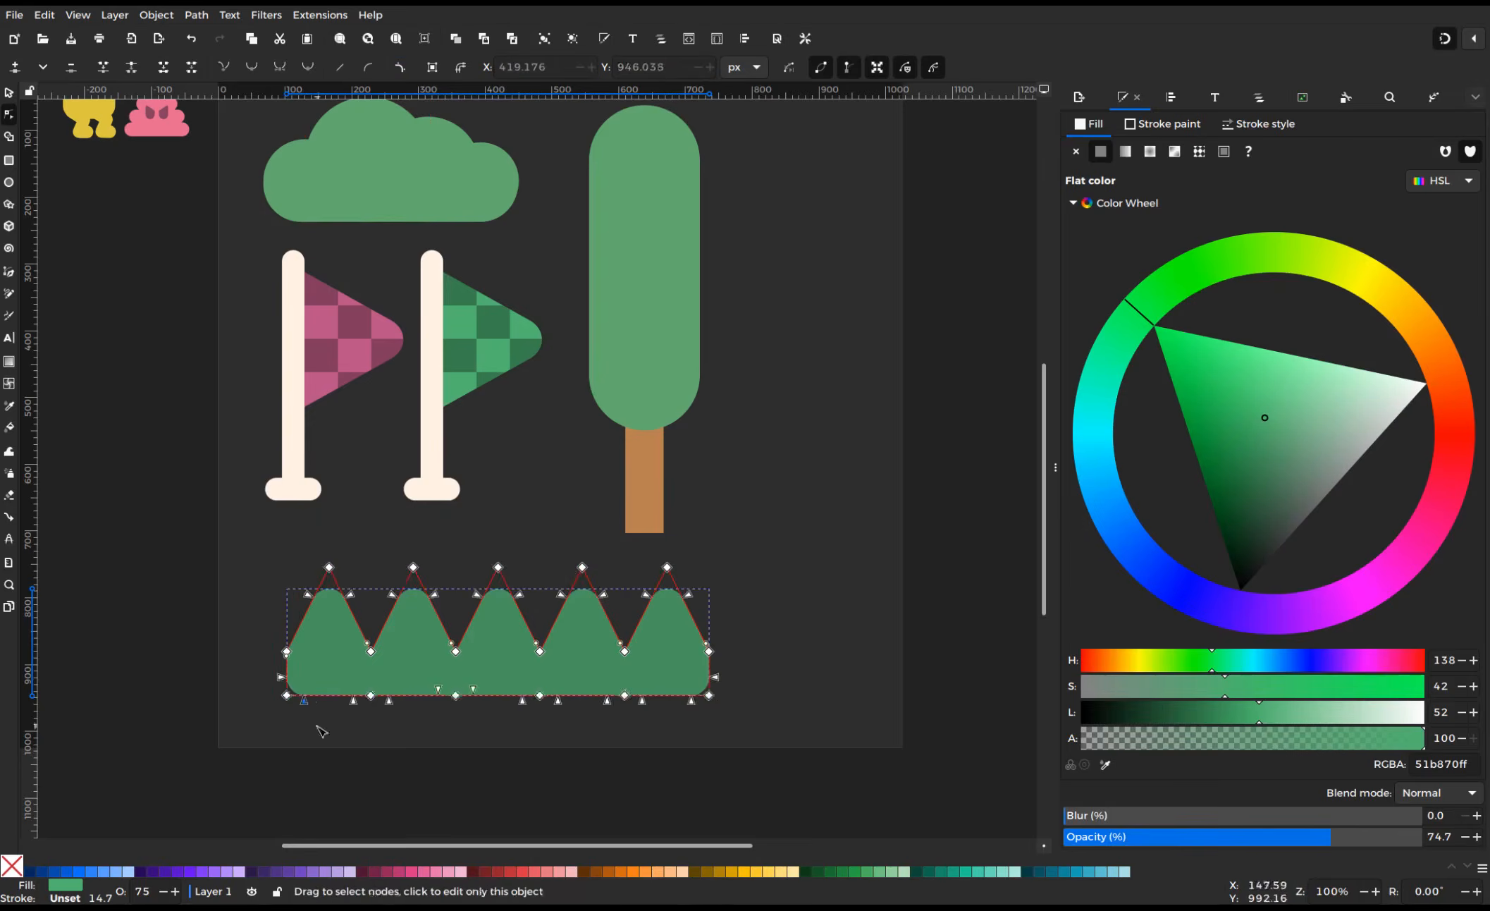
drag(340, 635, 276, 635)
drag(705, 643, 878, 645)
drag(366, 643, 380, 220)
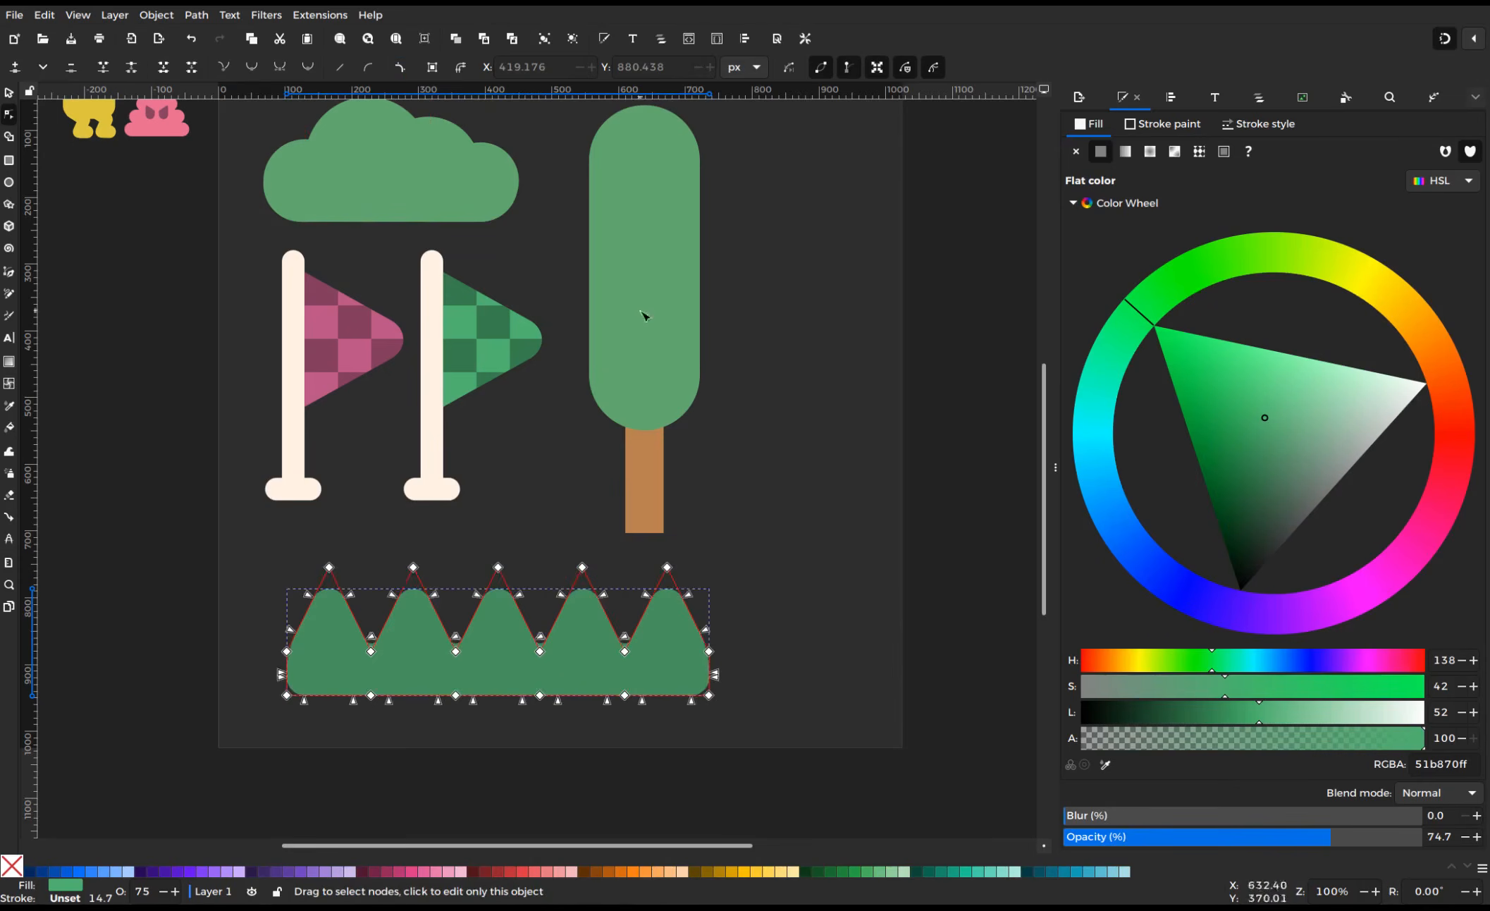
Recolour the united spike strip white at 100% opacity and shrink it to about 423 px wide
click(432, 66)
key(s)
drag(1339, 712, 1424, 712)
drag(1340, 837, 1432, 837)
drag(715, 642, 568, 642)
drag(546, 652, 537, 614)
drag(344, 845, 334, 830)
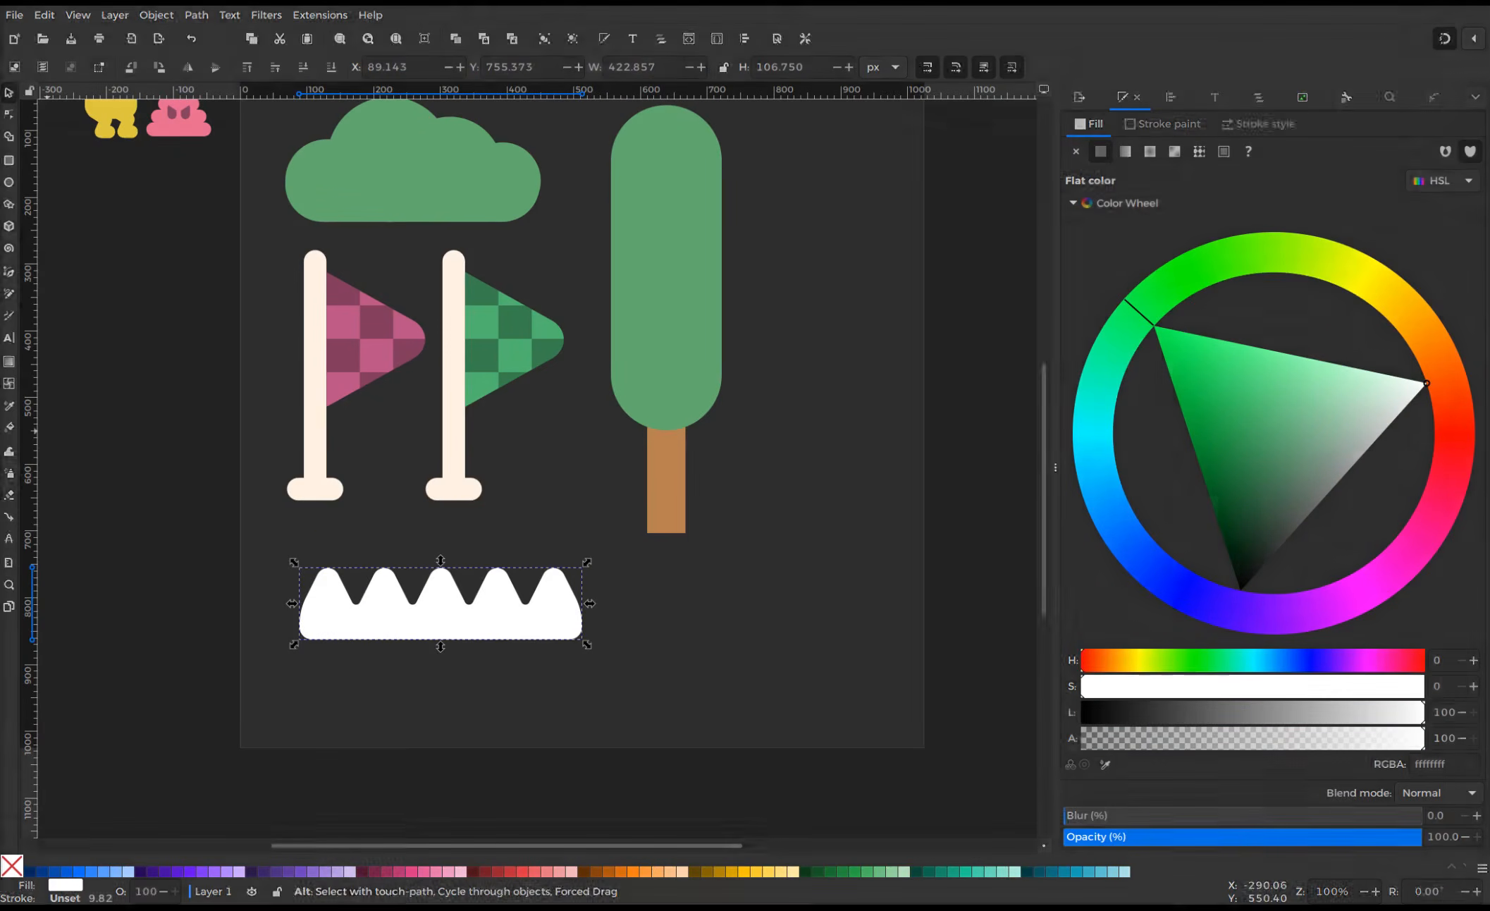
key(Escape)
Draw a rounded square below the tree for a crate and fill it with a light tan orange
key(r)
drag(648, 586, 770, 691)
drag(750, 586, 713, 655)
key(s)
drag(567, 618, 567, 657)
drag(668, 655, 644, 650)
drag(1353, 272, 1438, 358)
drag(1375, 402, 1303, 465)
Nest two progressively smaller square copies inside the crate, filling the first with cc8556 and the innermost with a darker brown
key(ctrl+d)
key(shift+5)
drag(734, 623, 722, 623)
click(1311, 437)
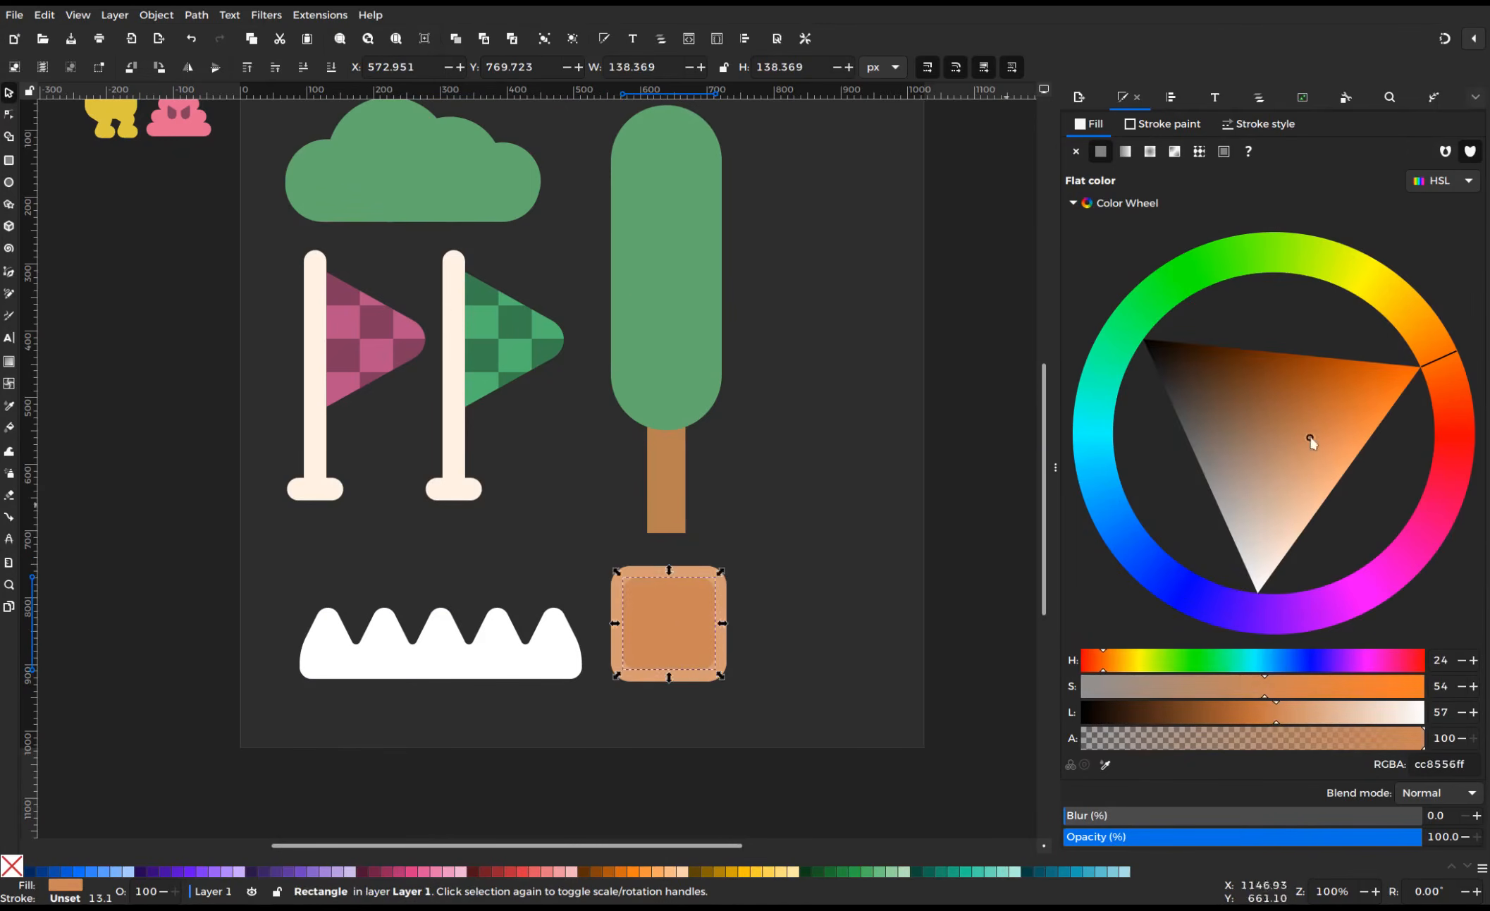
click(1290, 427)
key(Escape)
Draw a diagonal line between opposite corners of the crate and give it a thick solid stroke with rounded caps
key(b)
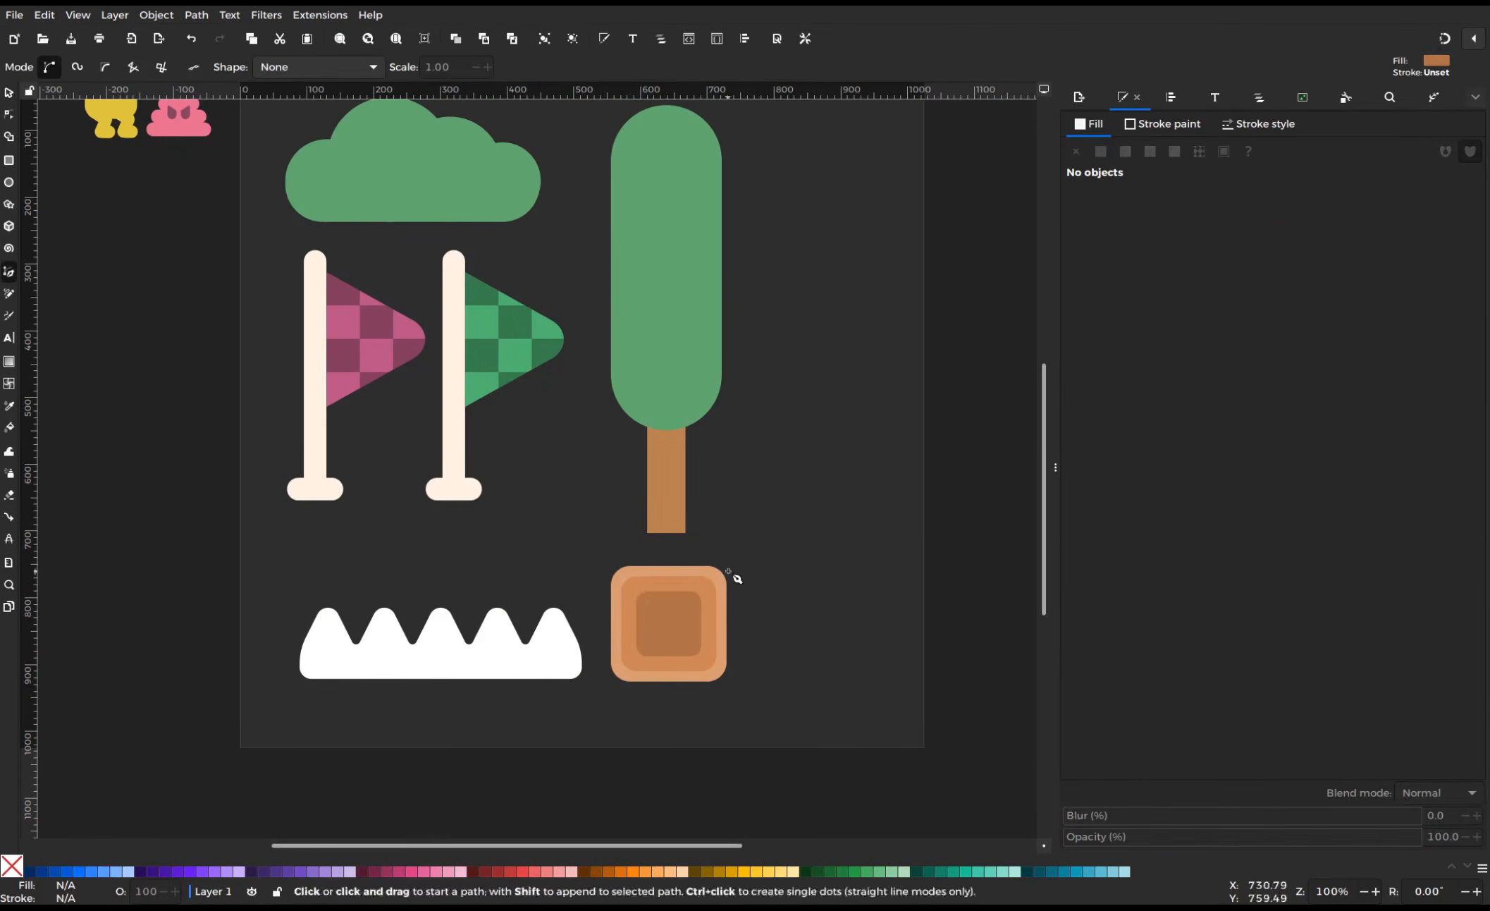
click(611, 682)
key(Return)
key(s)
click(1162, 125)
click(1101, 152)
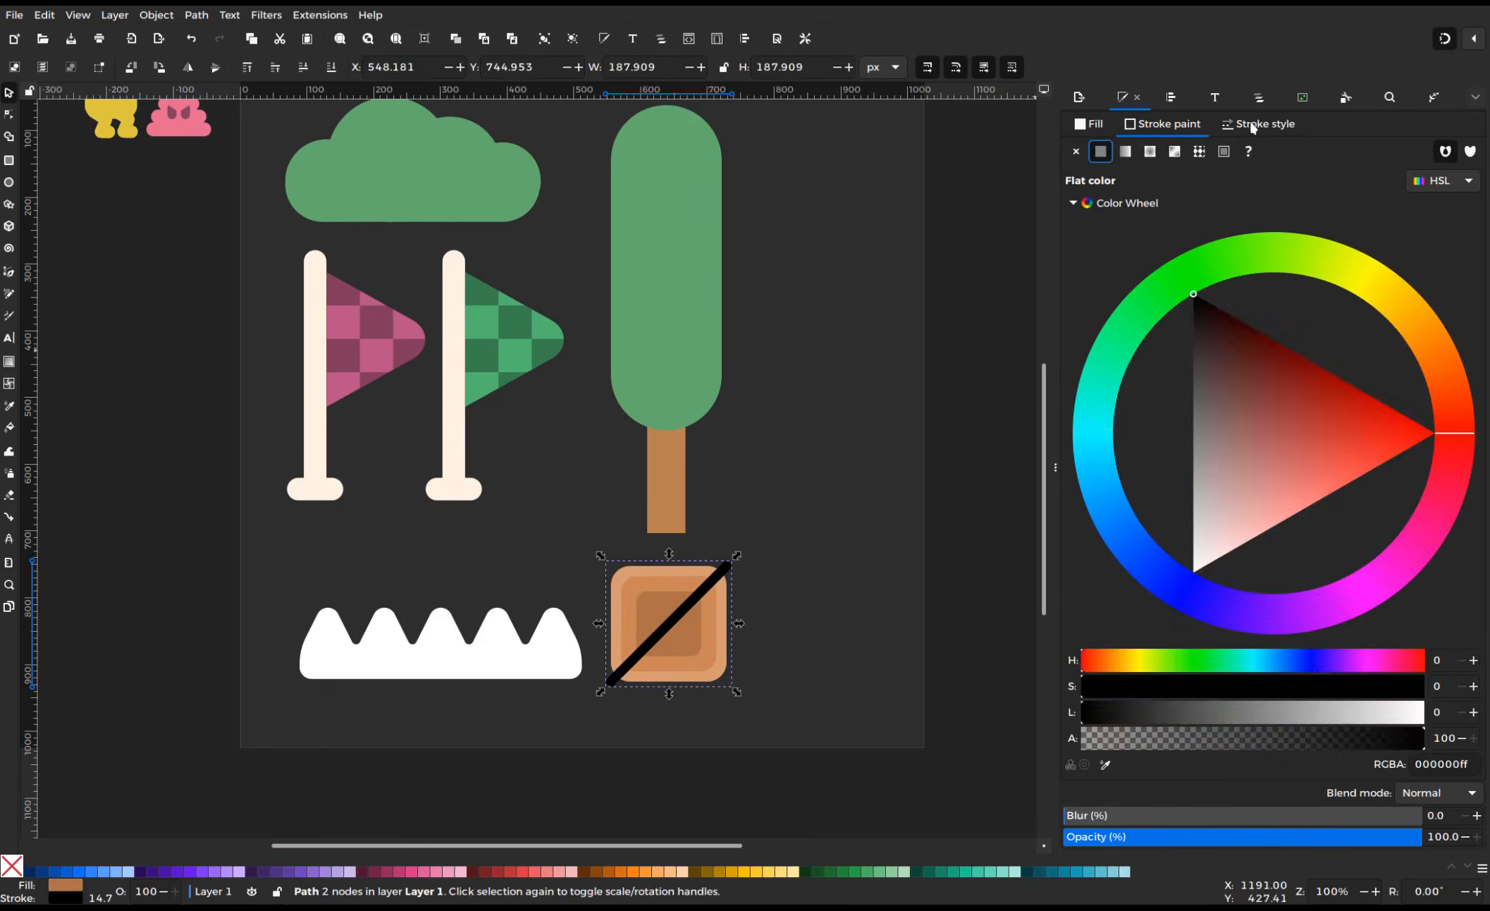
click(1253, 126)
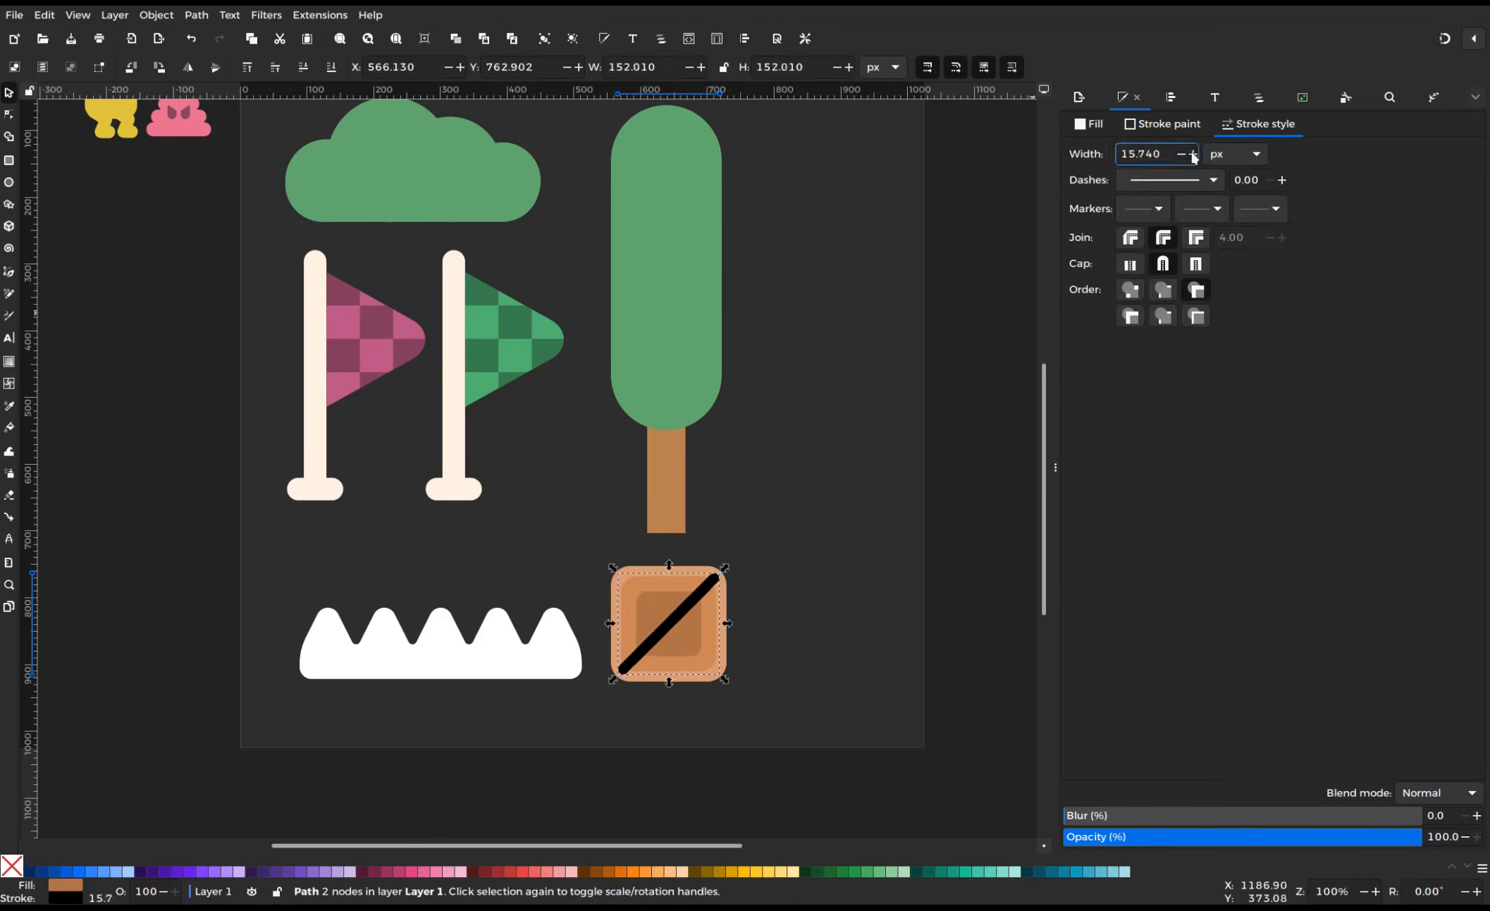
Colour the diagonal with the crate frame's light tan, then duplicate and mirror it horizontally to form an X
click(1162, 124)
key(d)
shift+click(722, 664)
key(s)
right_click(609, 602)
click(676, 349)
click(189, 67)
click(771, 640)
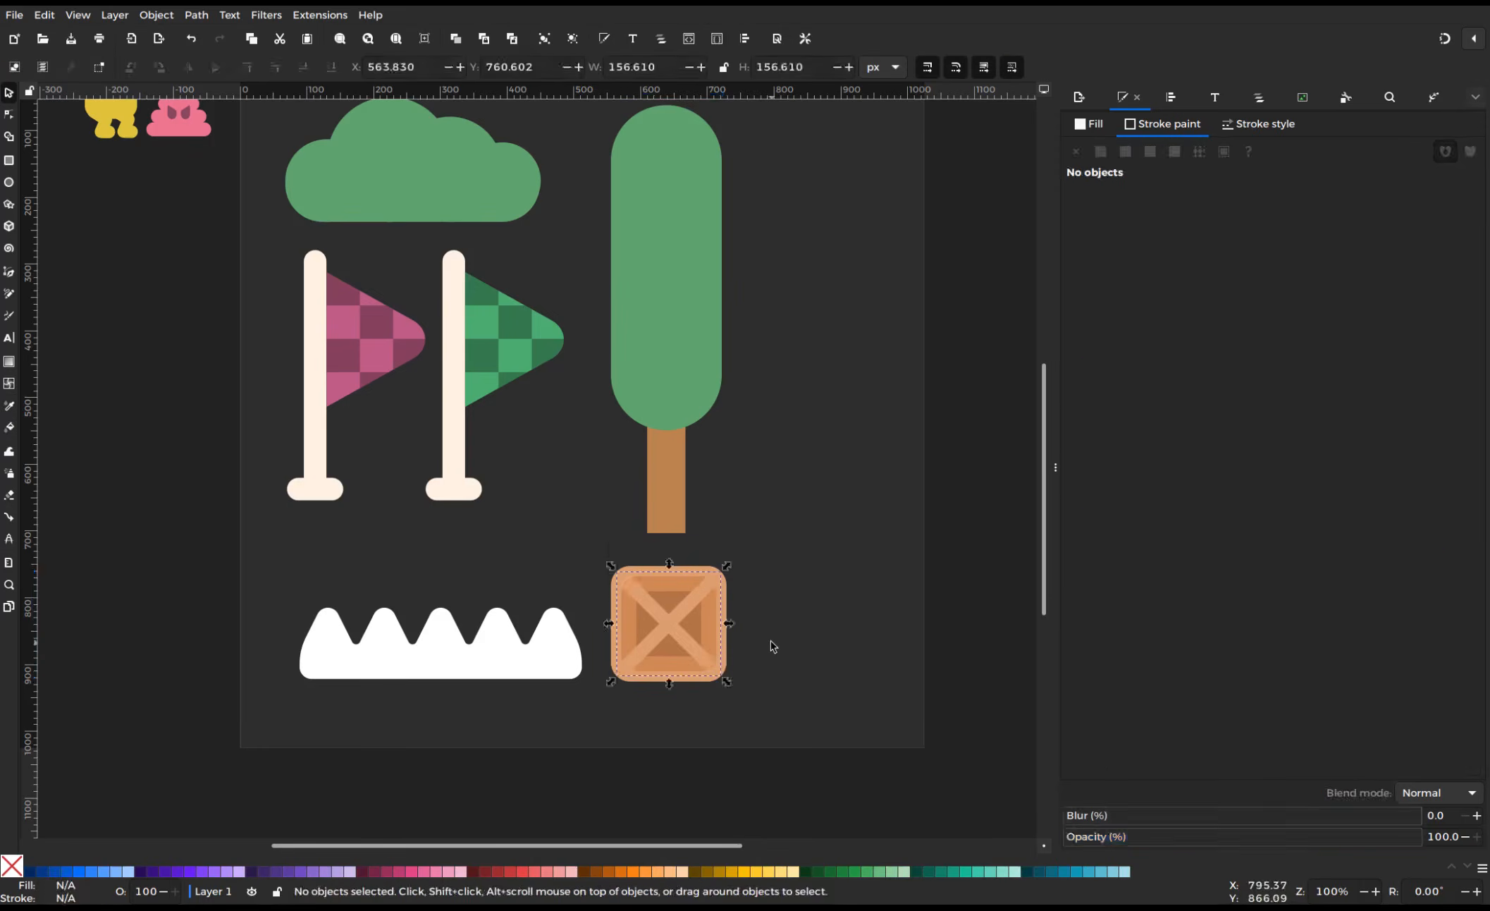
Draw a tall rounded rectangle beside the tree as the gate body, strokeless and filled with the crate's light tan
scroll(771, 640, right, 4)
scroll(767, 676, up, 2)
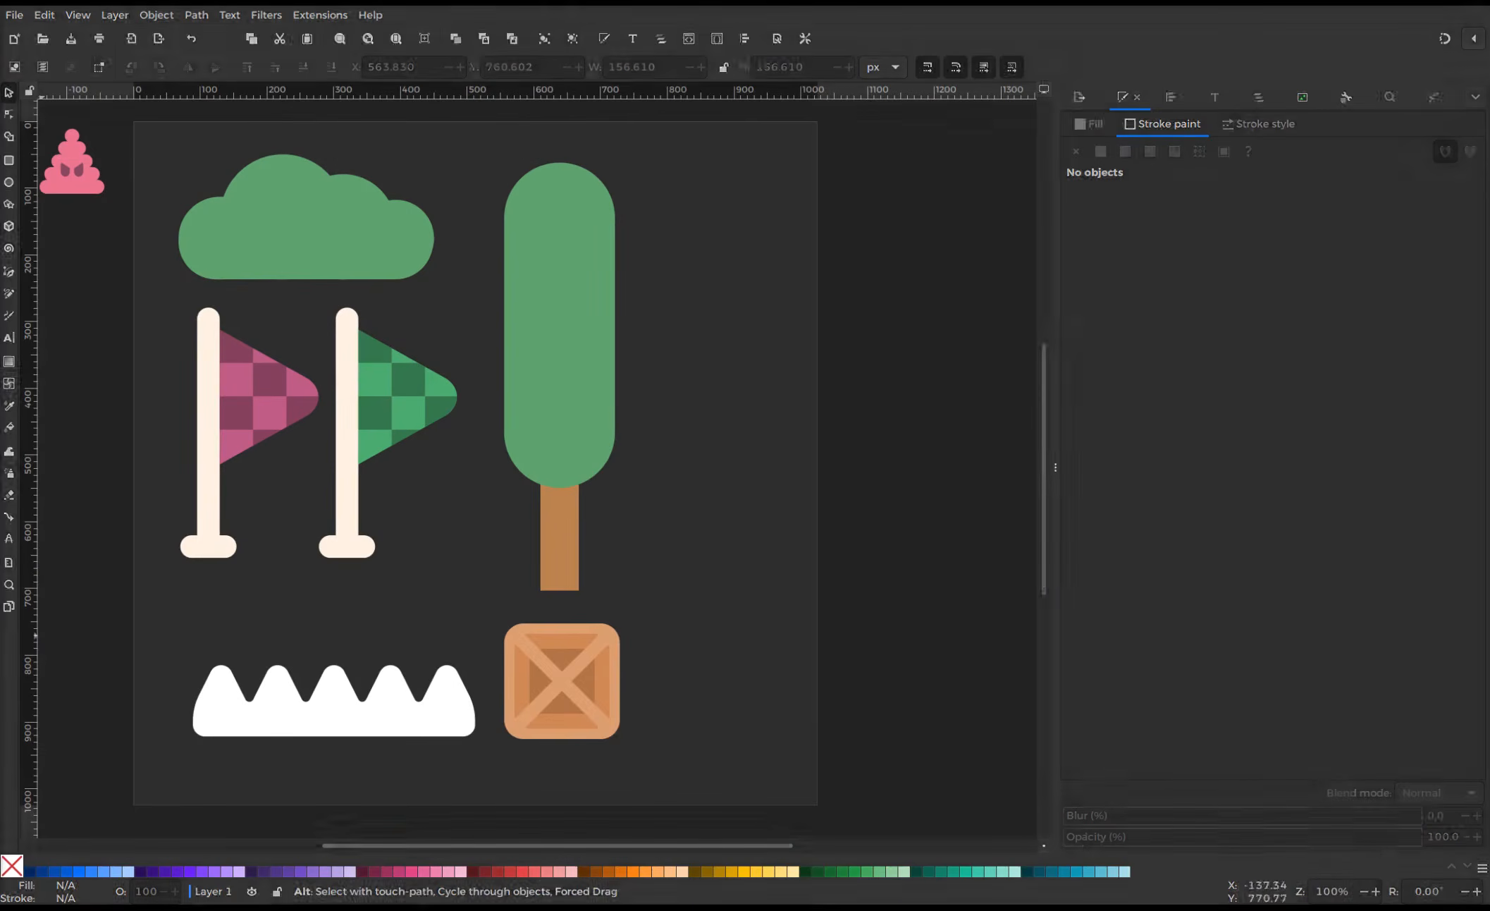
key(r)
drag(691, 201, 970, 708)
key(s)
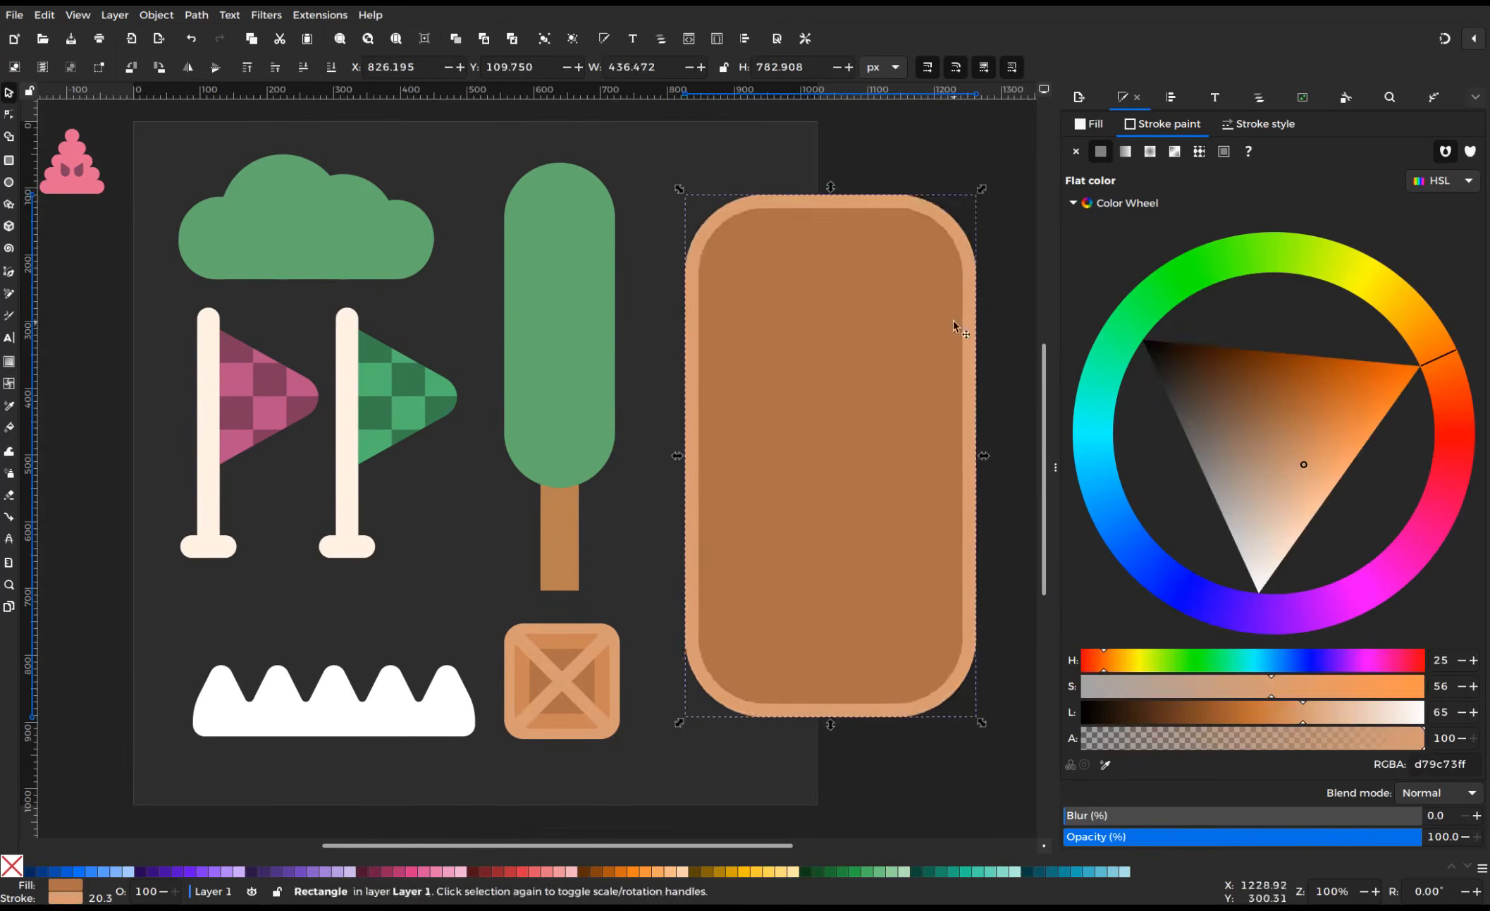
shift+click(17, 865)
key(d)
click(615, 645)
key(s)
drag(821, 211, 821, 247)
drag(921, 422, 910, 423)
Cut the gate body's lower end flat by subtracting a green rectangle of about 505 by 211 px
click(9, 160)
drag(652, 641, 991, 781)
drag(991, 710, 991, 638)
click(851, 872)
key(s)
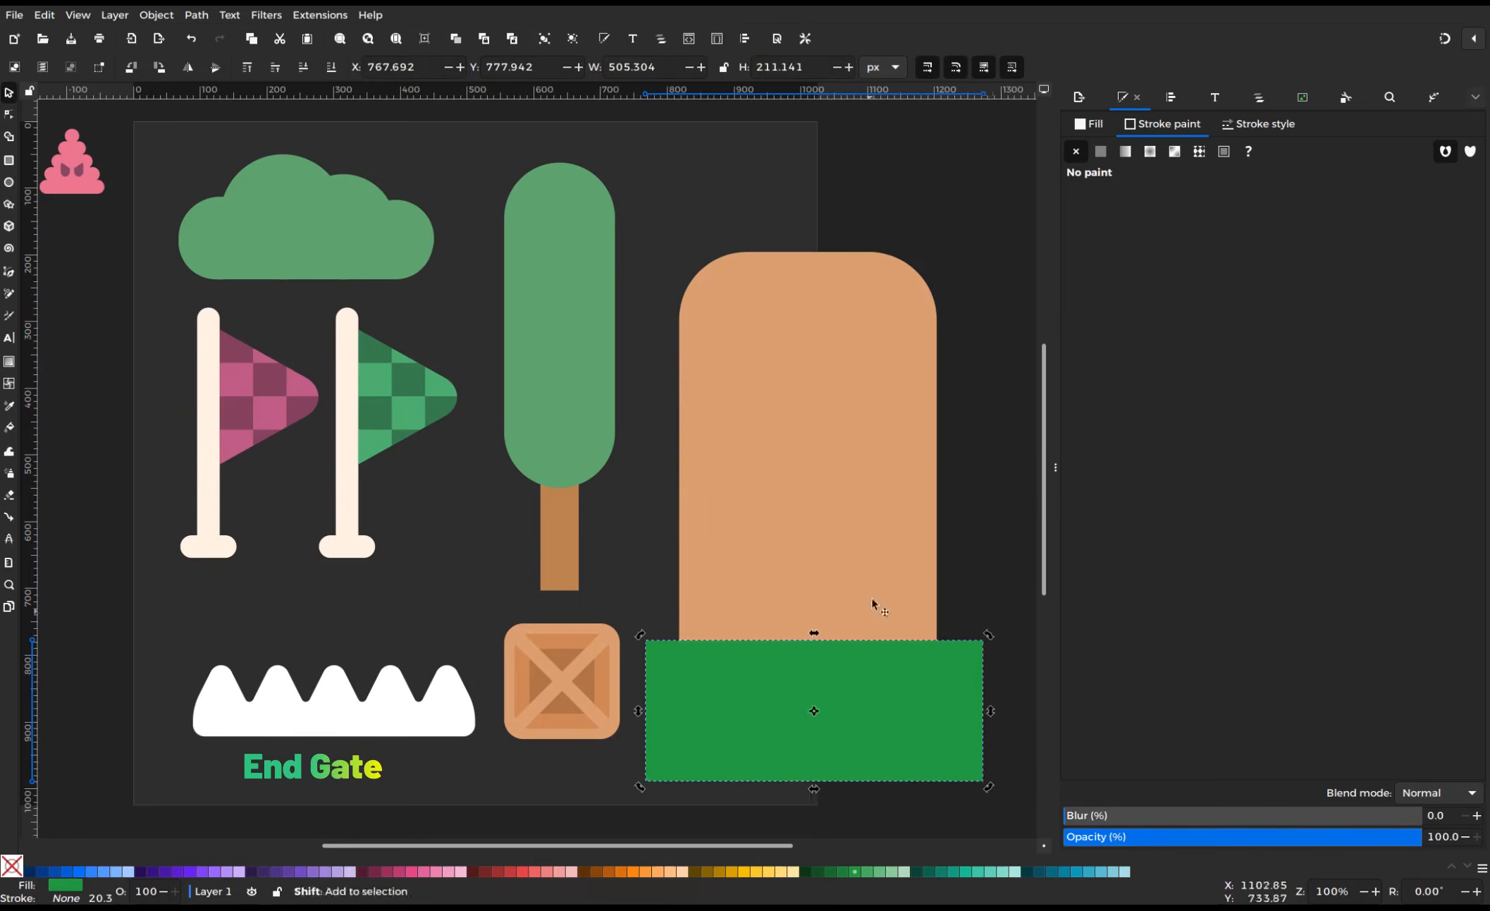
shift+click(875, 604)
key(ctrl+minus)
drag(867, 544, 868, 558)
Draw a green pill over one lower corner of the gate and a rectangle in a contrasting colour for trimming it
key(r)
mouse_move(710, 715)
mouse_down()
mouse_move(759, 751)
mouse_move(802, 752)
mouse_move(958, 661)
mouse_up()
key(s)
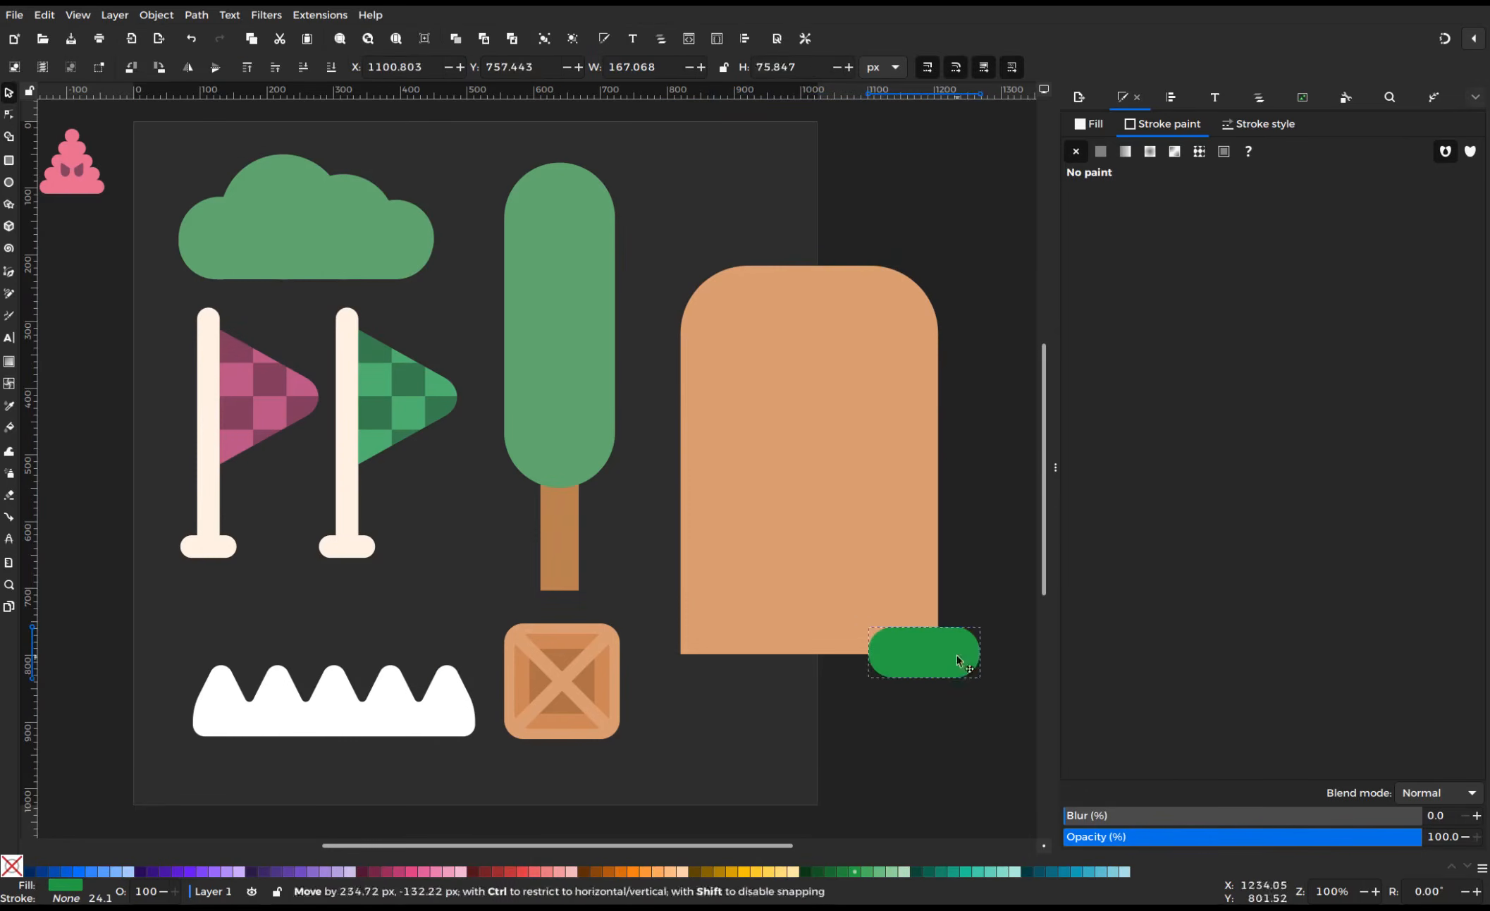
click(9, 158)
mouse_move(681, 655)
mouse_down()
mouse_move(1014, 763)
mouse_move(904, 622)
mouse_move(641, 583)
mouse_up()
click(525, 872)
Trim the pill flat along the gate's base with the Shape Builder to leave a rounded foot
right_click(923, 696)
click(887, 442)
shift+click(954, 640)
key(x)
click(953, 641)
key(Return)
Duplicate the foot for the opposite side of the gate and unite the feet with the gate body
click(958, 634)
right_click(968, 642)
click(932, 389)
shift+click(910, 614)
click(196, 14)
click(212, 95)
click(871, 751)
Draw a brown upright rectangle about 197 px wide and 473 px high over the gate's middle as the doorway
key(r)
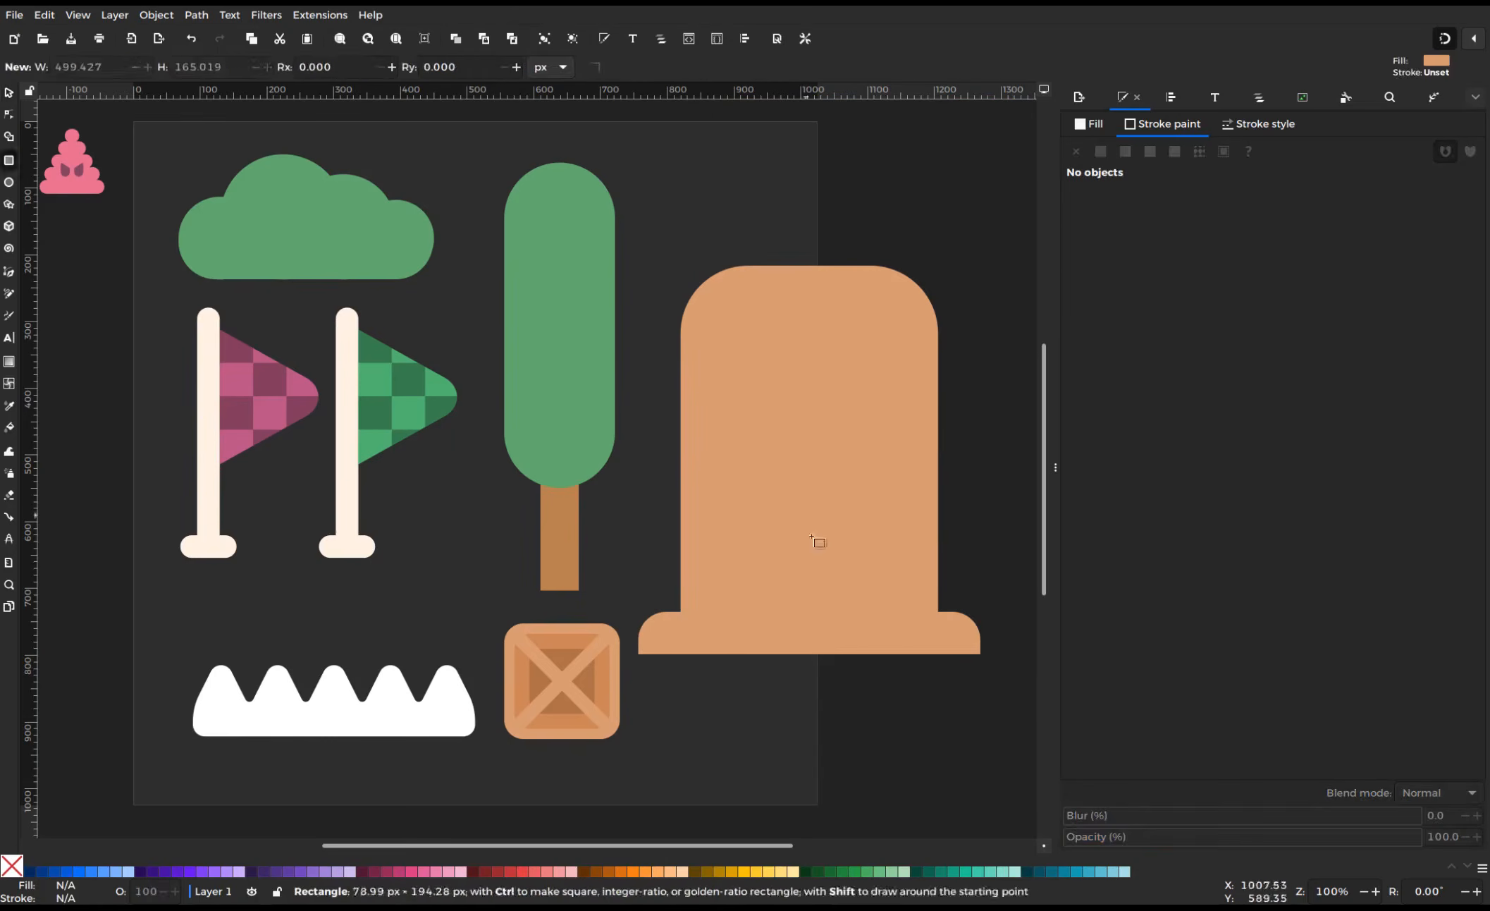
drag(817, 543, 883, 701)
key(s)
click(867, 550)
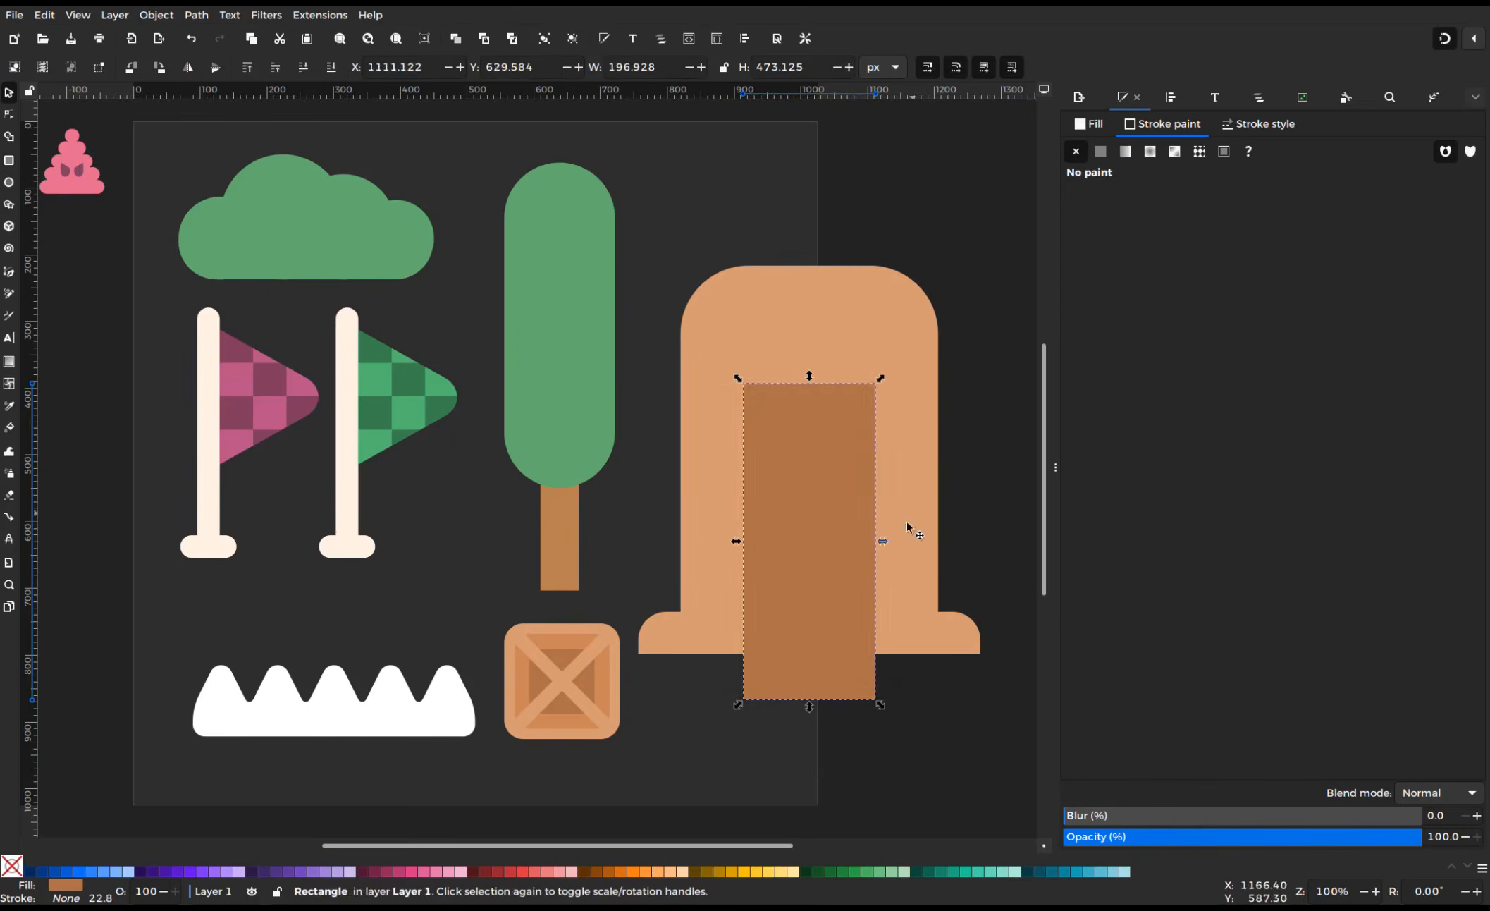
Put an offset copy of the doorway behind it in the crate's mid orange, and darken the front doorway's brown fill
right_click(800, 570)
click(804, 314)
drag(811, 508, 793, 508)
key(d)
click(603, 681)
key(s)
click(303, 67)
click(839, 451)
click(1088, 123)
click(1274, 416)
Trim both doorway shapes flush with the gate's base using a rectangle and the Shape Builder
shift+click(740, 498)
right_click(740, 498)
click(784, 577)
key(r)
drag(639, 654, 968, 733)
key(x)
click(786, 522)
Shift the dark doorway sideways so the orange edge shows beside it, and group the doorway shapes for aligning with the gate
key(s)
drag(772, 492, 789, 492)
right_click(761, 524)
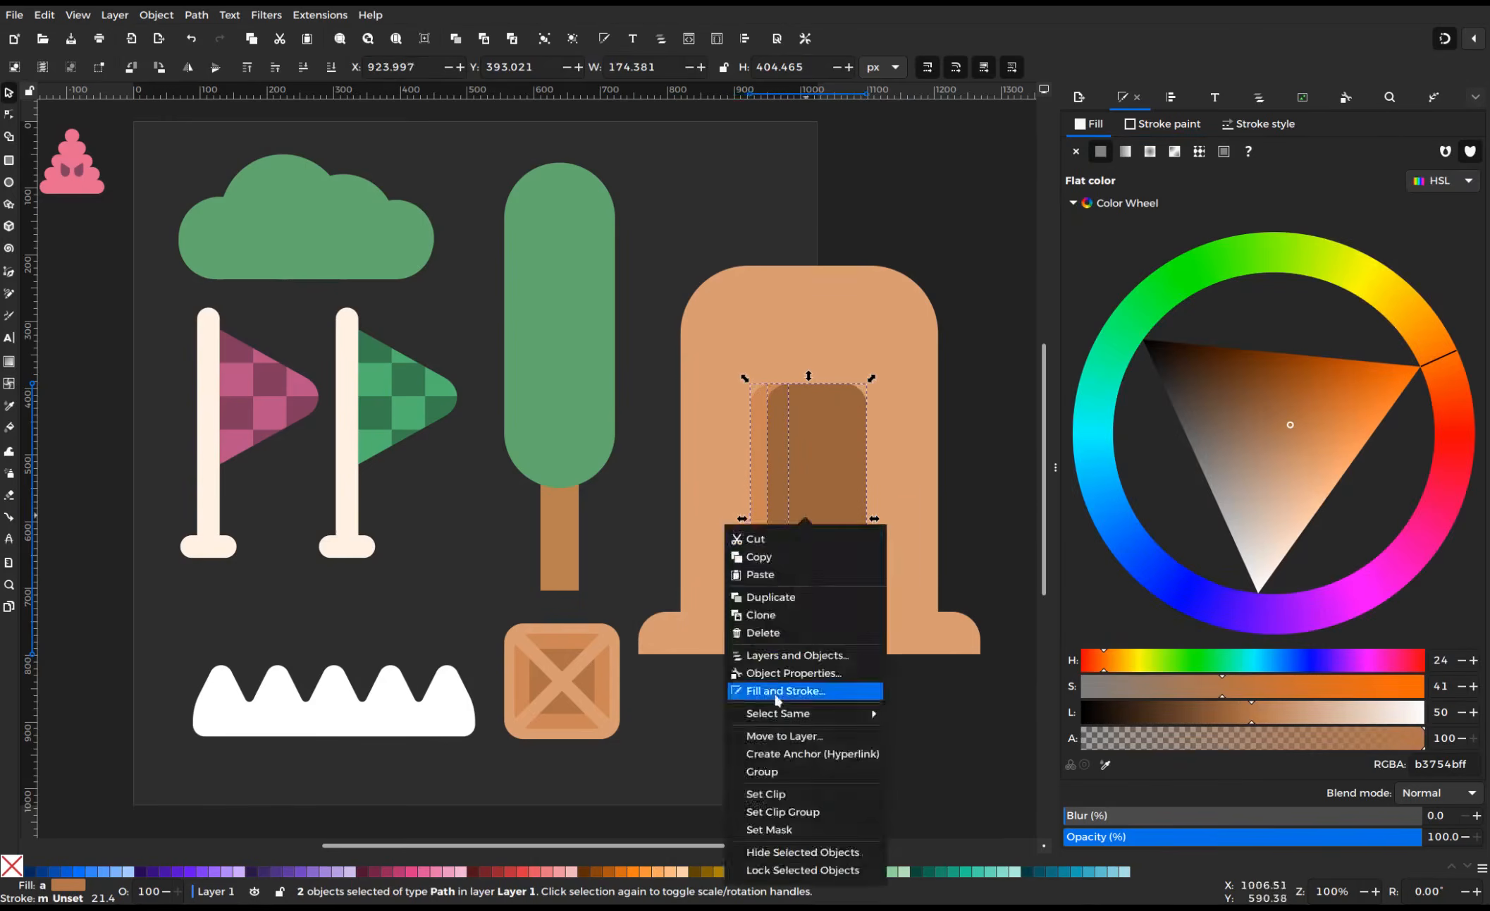
click(774, 771)
key(ctrl+shift+a)
click(905, 270)
click(788, 433)
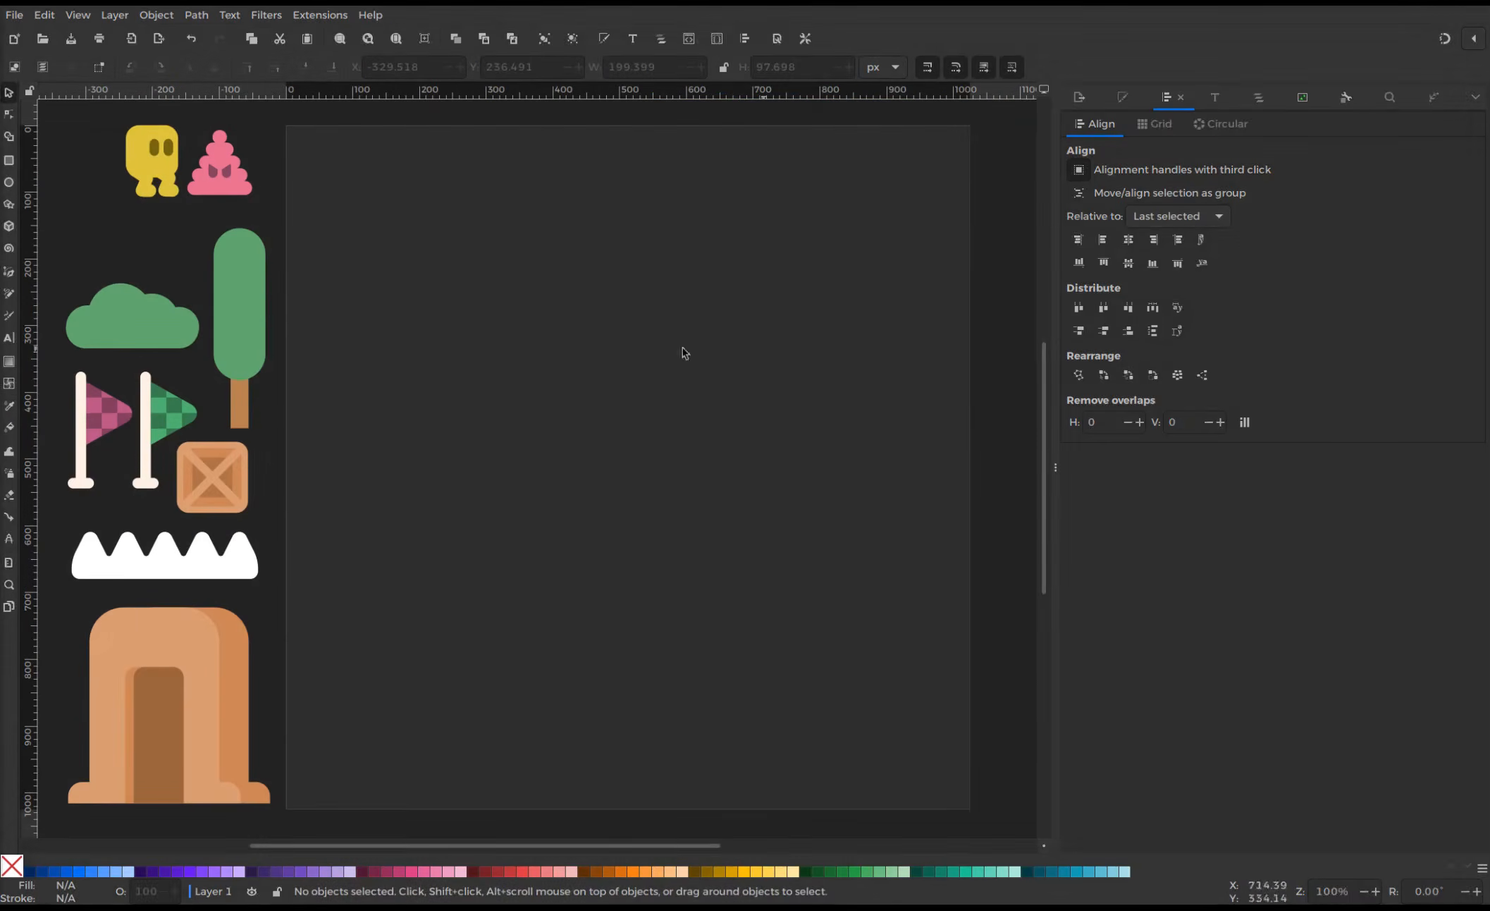
Draw an orange star on the empty page with 5 corners and a slightly increased spoke ratio
drag(586, 414, 596, 442)
click(62, 67)
click(91, 66)
click(207, 67)
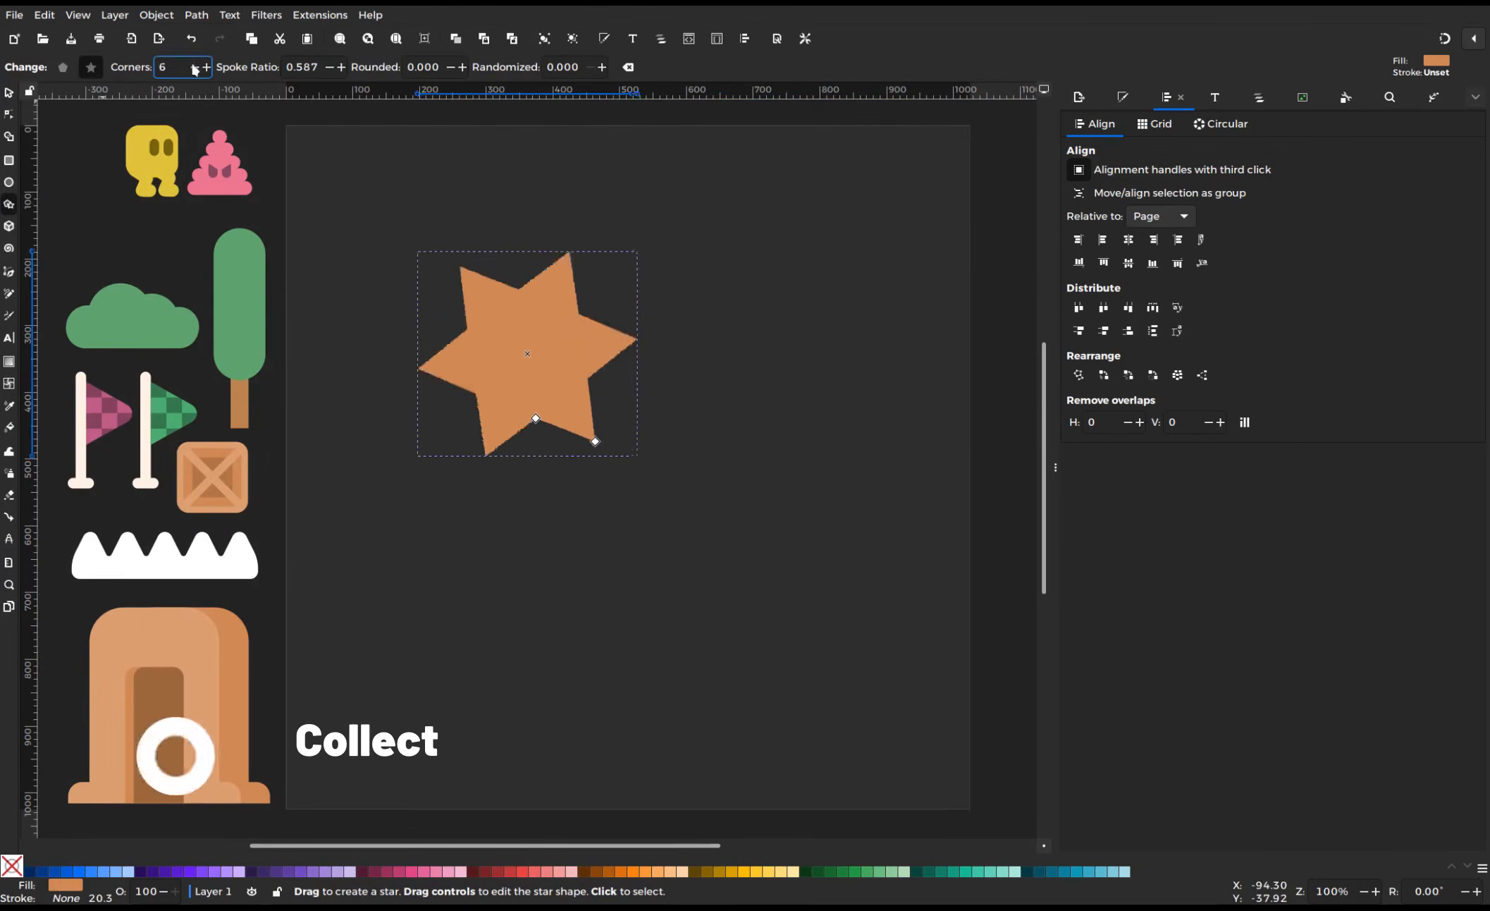
click(193, 67)
click(340, 67)
click(340, 67)
Move the star and rotate it so that one tip points straight up
key(s)
drag(596, 354, 632, 393)
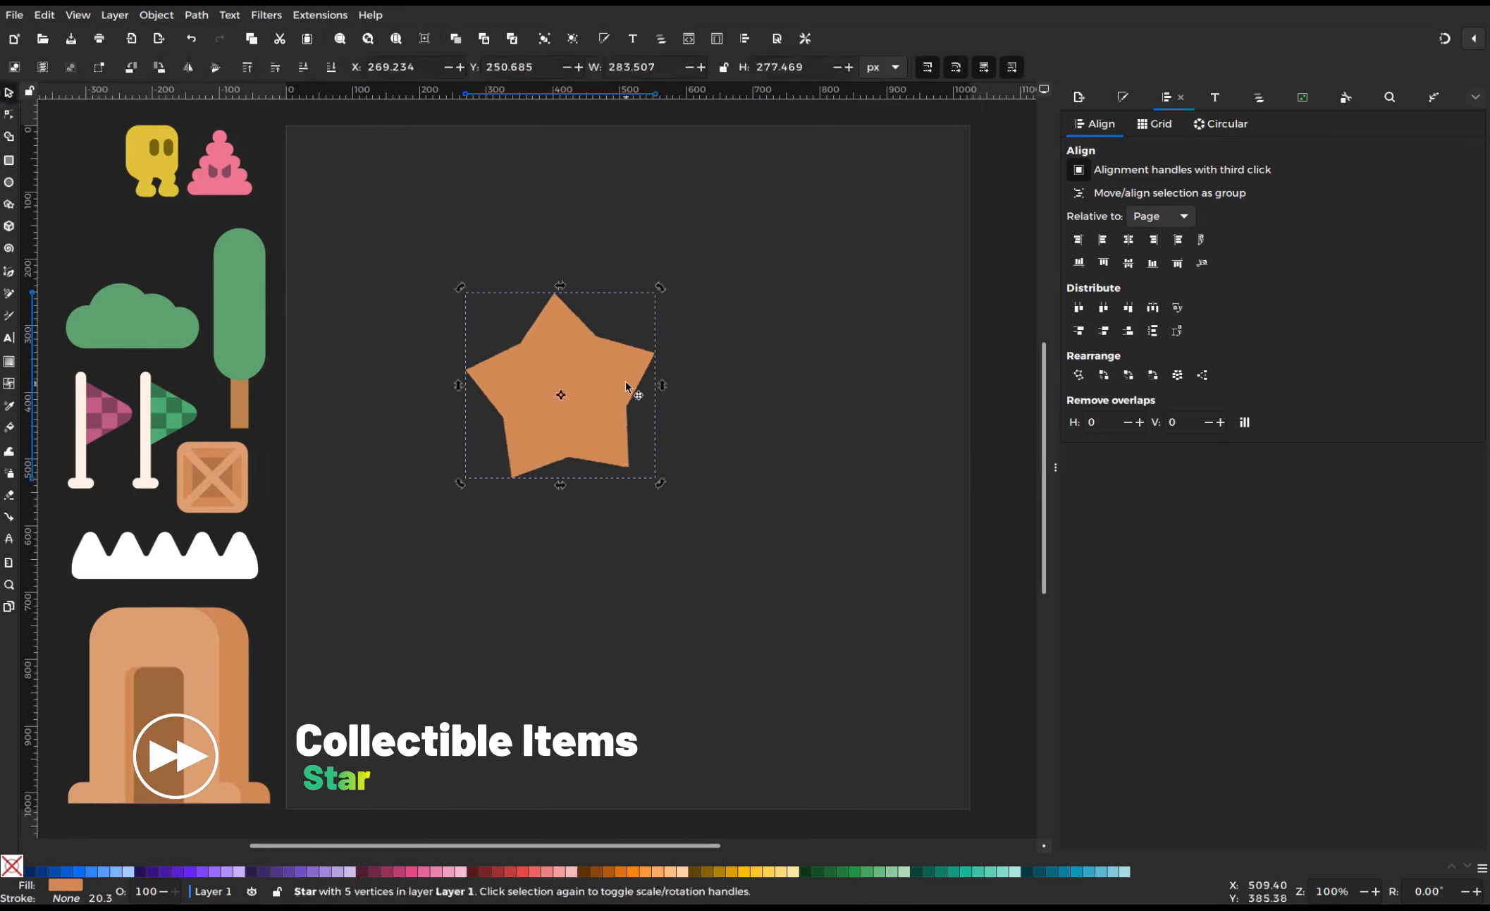
click(631, 392)
drag(661, 481, 652, 489)
Convert the star to a path and round its tips
key(n)
click(432, 67)
key(s)
drag(566, 438, 400, 233)
key(n)
click(400, 67)
click(709, 394)
click(433, 67)
Duplicate the rounded star and place a copy about 98 px wide in the page's upper-left corner
key(s)
key(ctrl+d)
drag(469, 294, 365, 205)
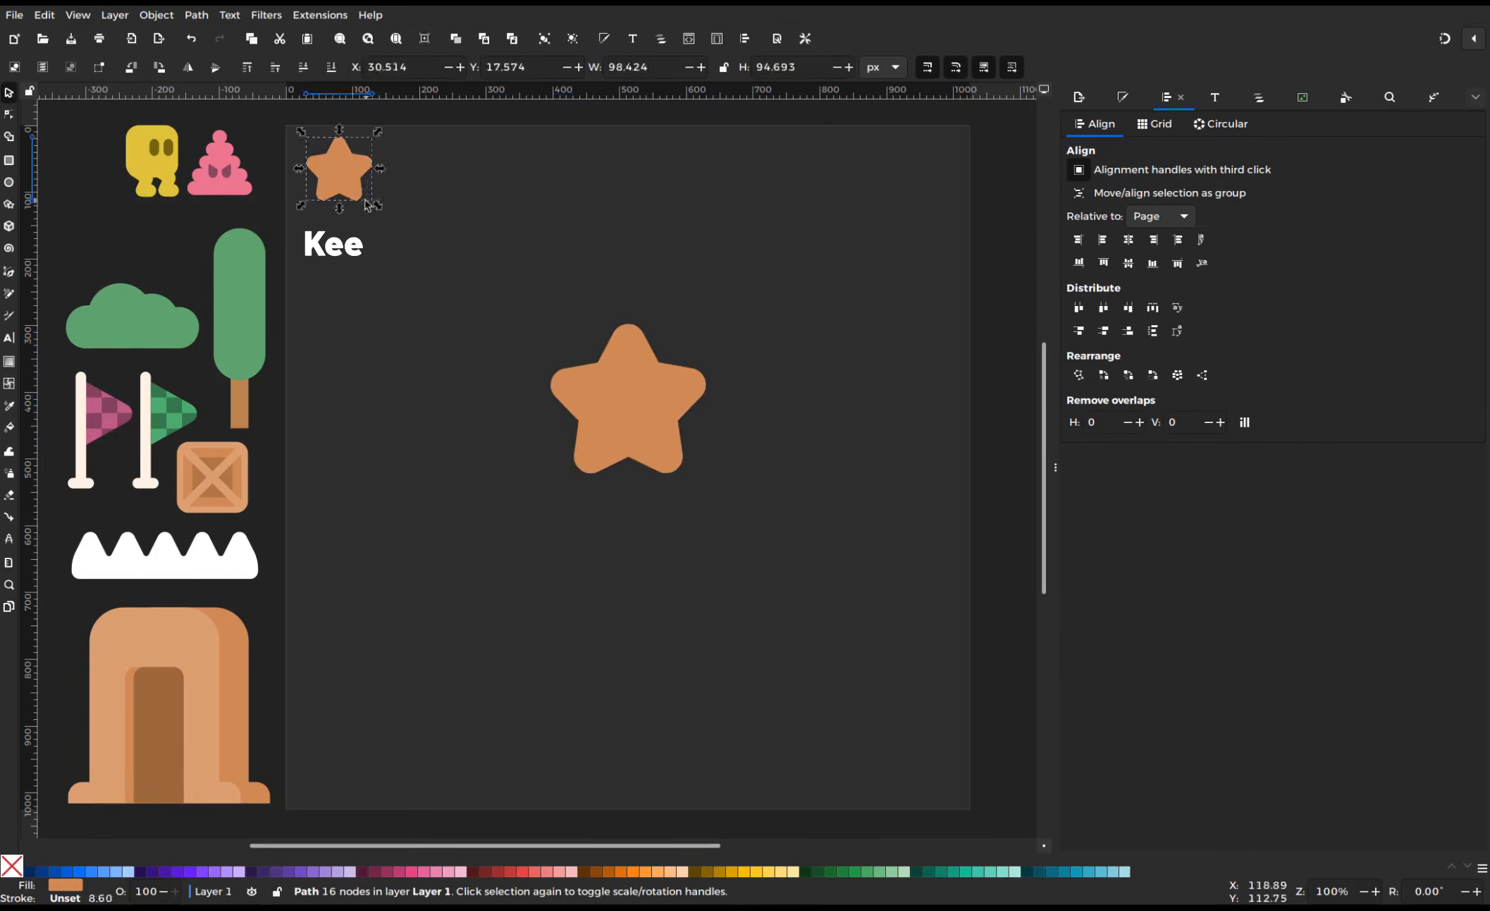
Turn the large star into an outline with a flat green stroke and no fill
click(642, 432)
key(ctrl+shift+f)
click(1163, 123)
click(1100, 151)
mouse_move(1171, 299)
mouse_down()
mouse_move(1218, 265)
mouse_move(1169, 277)
mouse_up()
click(1089, 123)
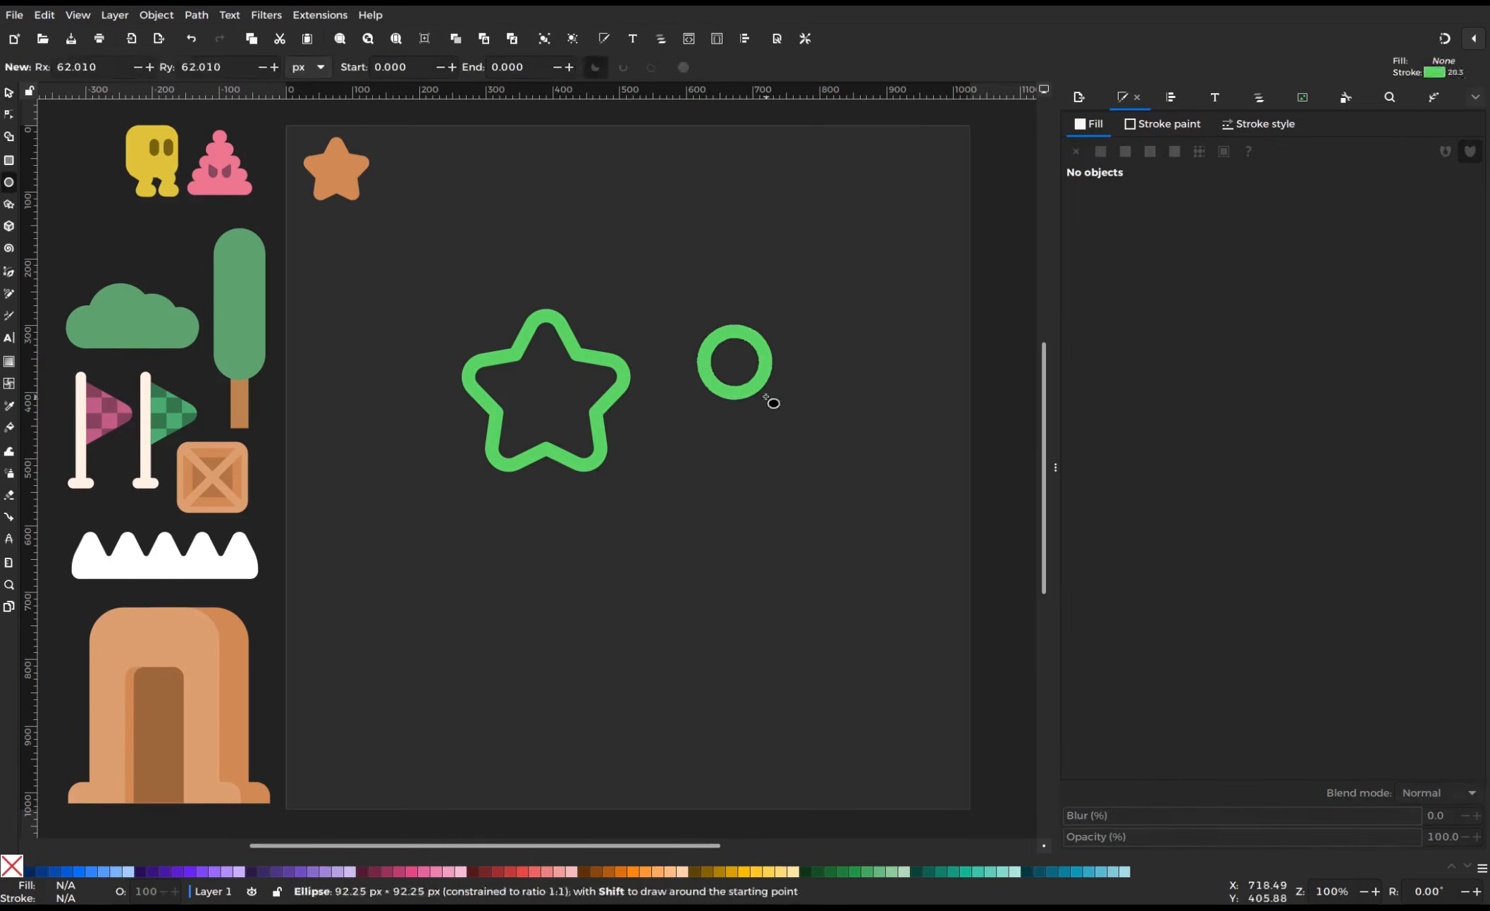
Make the circle beside the star, about 92 px wide, solid green without a stroke and copy it for two eyes and a mouth
click(1162, 123)
click(1076, 151)
click(1089, 123)
click(1101, 151)
click(9, 92)
key(d)
click(600, 359)
drag(722, 367, 701, 363)
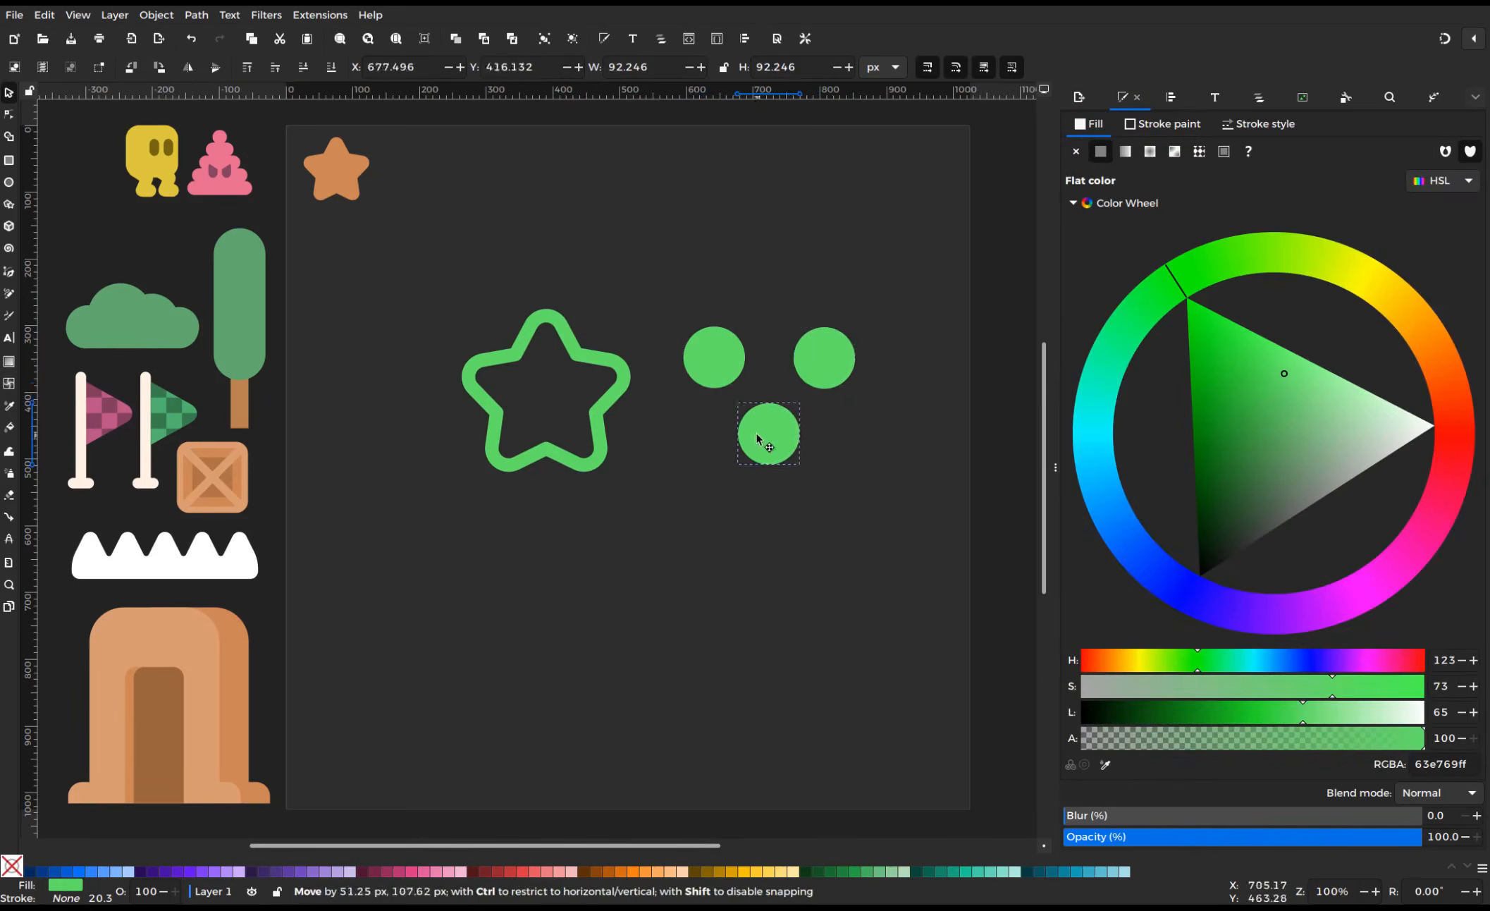
Cut the lower circle into a half-circle mouth and centre it between the two eyes
shift+click(778, 452)
key(ctrl+minus)
key(ctrl+shift+a)
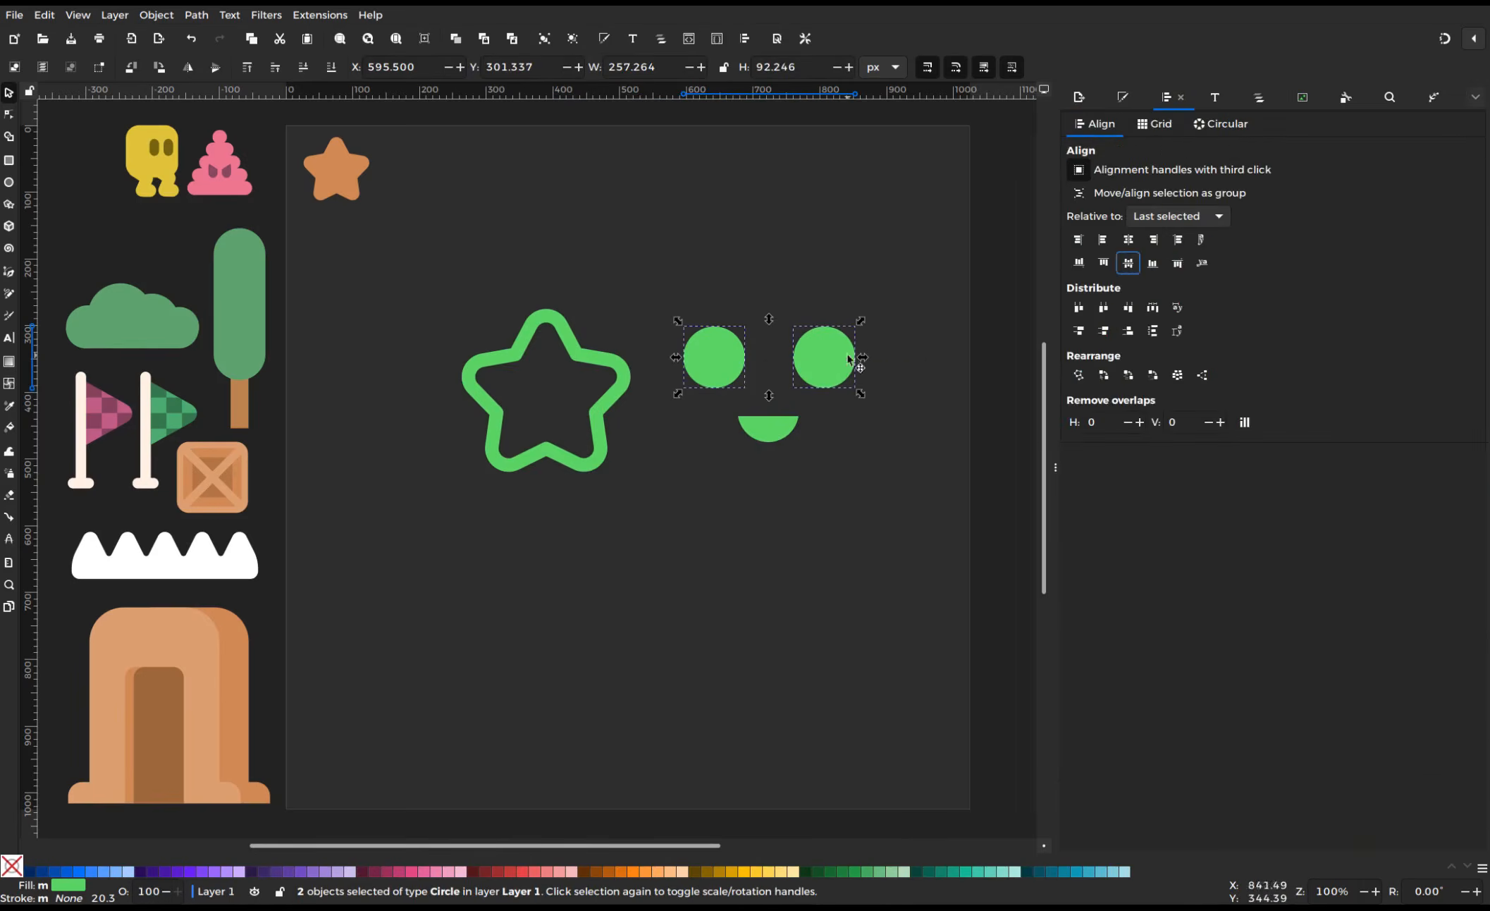
click(1129, 239)
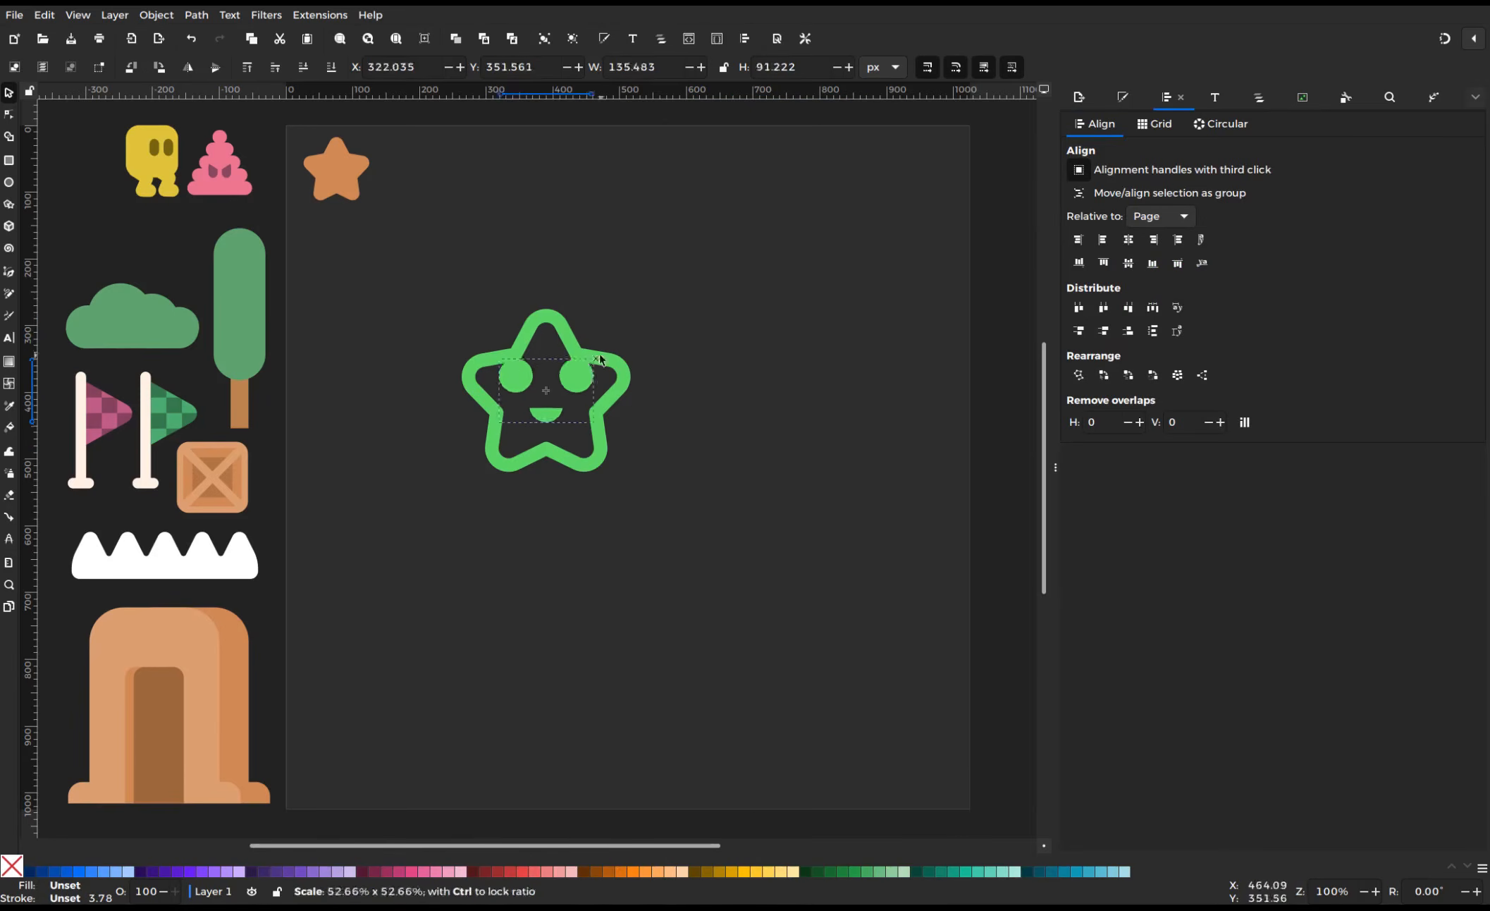
Fit the reduced eyes and mouth inside the star outline and move the finished star toward the page's upper left
drag(425, 260, 423, 259)
right_click(496, 359)
click(535, 564)
drag(591, 359, 498, 301)
key(alt+Tab)
drag(508, 389, 486, 390)
click(530, 358)
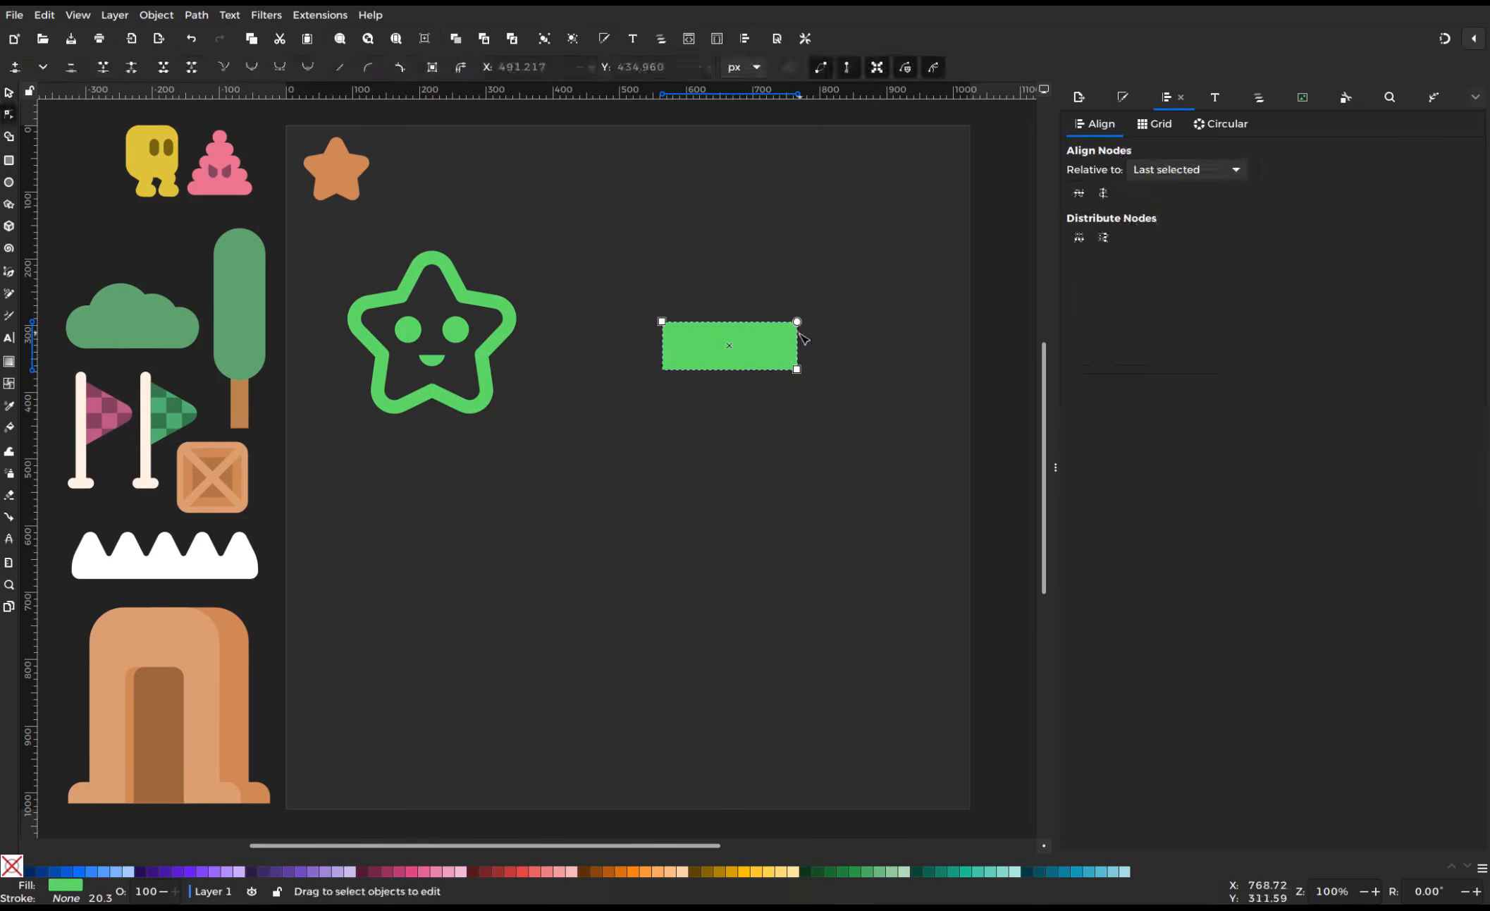
Round the green rectangle beside the star into a pill and draw a large green circle beneath it for the timer
drag(799, 336, 794, 352)
key(e)
drag(580, 481, 802, 725)
key(s)
mouse_move(715, 527)
mouse_down()
mouse_move(760, 414)
mouse_move(760, 428)
mouse_up()
click(800, 347)
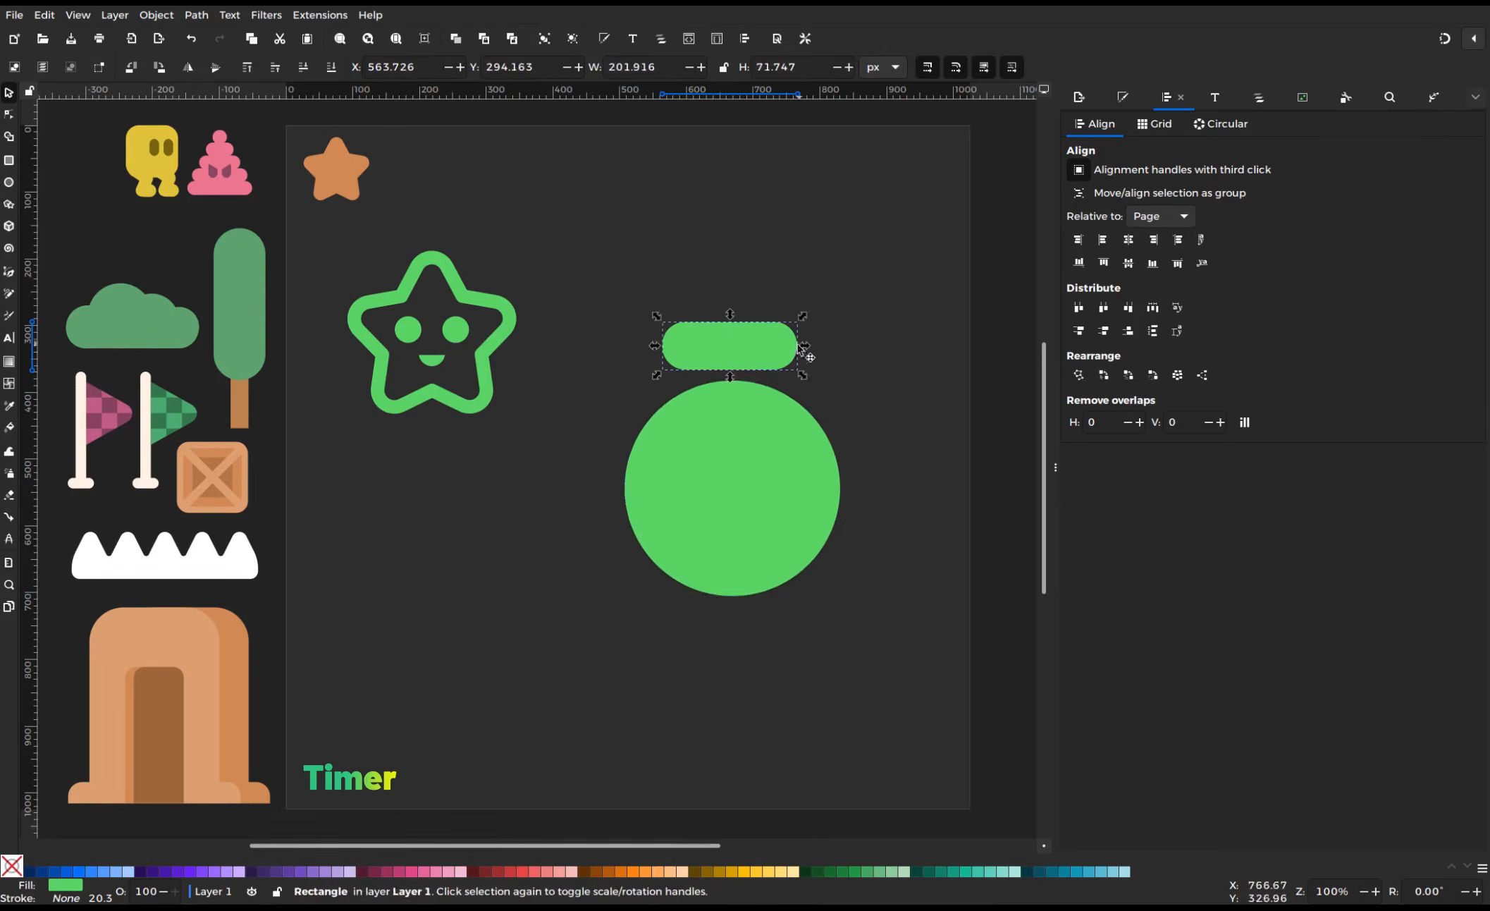
Turn the pill and circle into a white timer body joined by a short neck and move it up the page
drag(595, 299, 888, 613)
mouse_move(716, 354)
mouse_down()
mouse_move(674, 266)
mouse_move(703, 271)
mouse_up()
key(ctrl+shift+f)
click(1435, 425)
Build a rounded plus about 173 px wide from two crossed bars and centre it in the timer's circle
key(r)
drag(570, 610, 686, 649)
key(ctrl+g)
drag(557, 543, 825, 225)
right_click(588, 355)
click(638, 599)
shift+click(629, 621)
click(1170, 97)
click(1136, 239)
drag(726, 630, 726, 408)
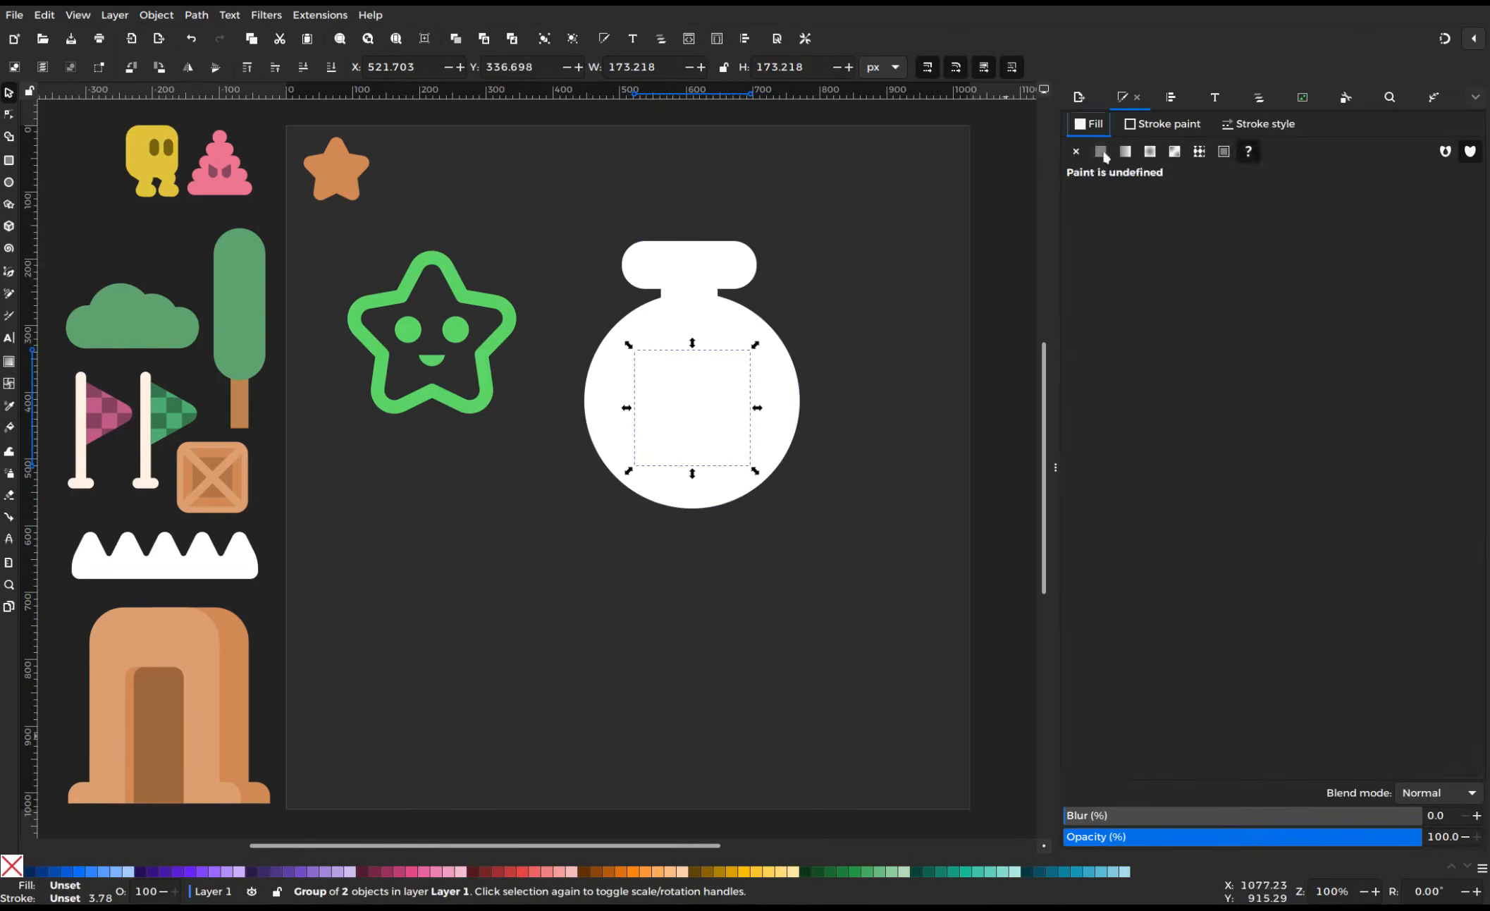
Fill the plus with grey at lightness 54 above the timer body, and group and shrink the timer to about 239 px wide
click(1102, 152)
click(247, 67)
drag(1392, 712, 1268, 711)
drag(655, 406, 656, 398)
shift+click(661, 286)
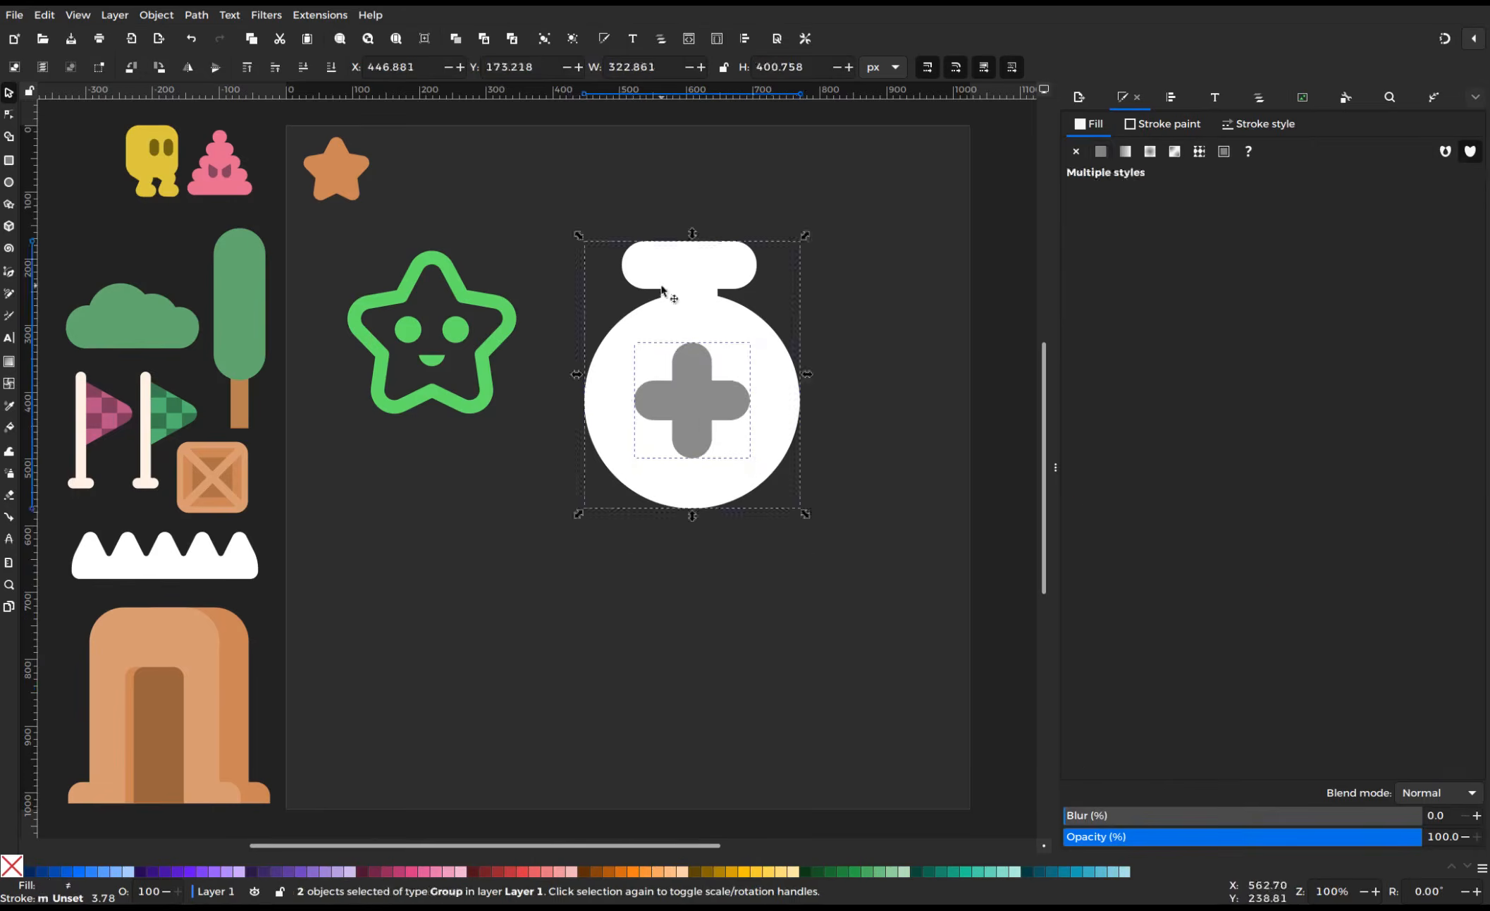
key(ctrl+g)
drag(805, 514, 749, 445)
Place a copy of the timer without the plus, about 93 px wide, beside the orange star for the UI
right_click(559, 362)
mouse_move(681, 372)
mouse_down()
mouse_move(638, 369)
mouse_move(586, 583)
mouse_move(439, 214)
mouse_up()
click(634, 433)
ctrl+click(585, 583)
key(Delete)
Build the key's shaft and two teeth from grey rectangles in the lower part of the page
click(725, 588)
key(r)
mouse_move(687, 672)
mouse_down()
mouse_move(753, 489)
mouse_move(694, 687)
mouse_up()
key(s)
right_click(722, 626)
click(758, 373)
click(748, 497)
drag(757, 488, 823, 614)
drag(803, 586, 733, 656)
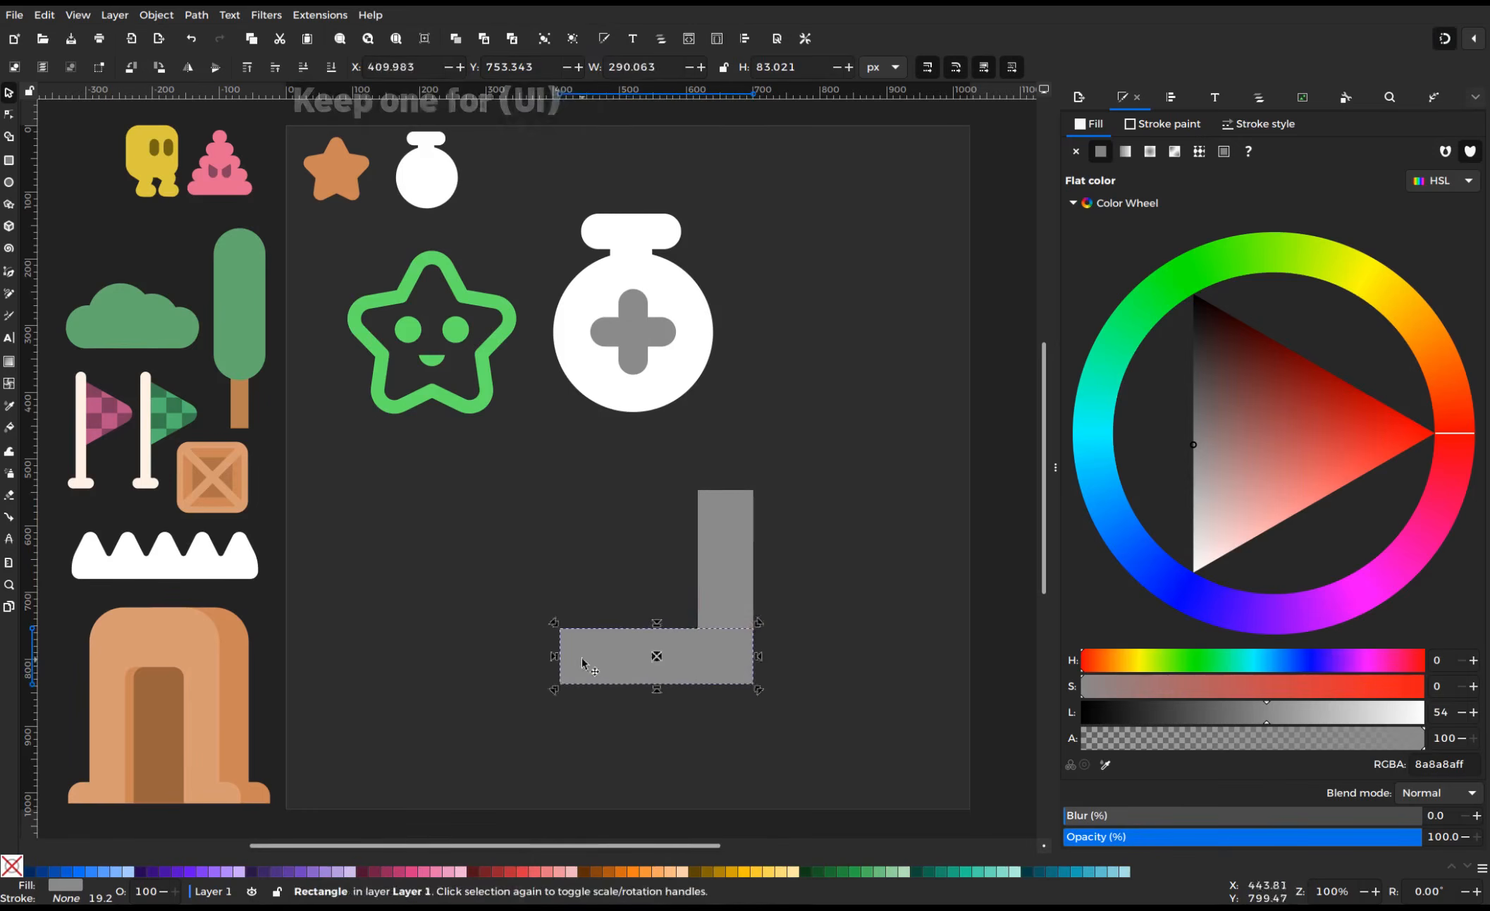
drag(784, 473, 647, 700)
drag(687, 672, 767, 729)
Draw a circle aligned on top of the key's shaft and enlarge it to about 287 px wide as the key's head
key(e)
drag(782, 328, 944, 490)
key(s)
drag(890, 444, 838, 516)
shift+click(809, 600)
key(ctrl+shift+a)
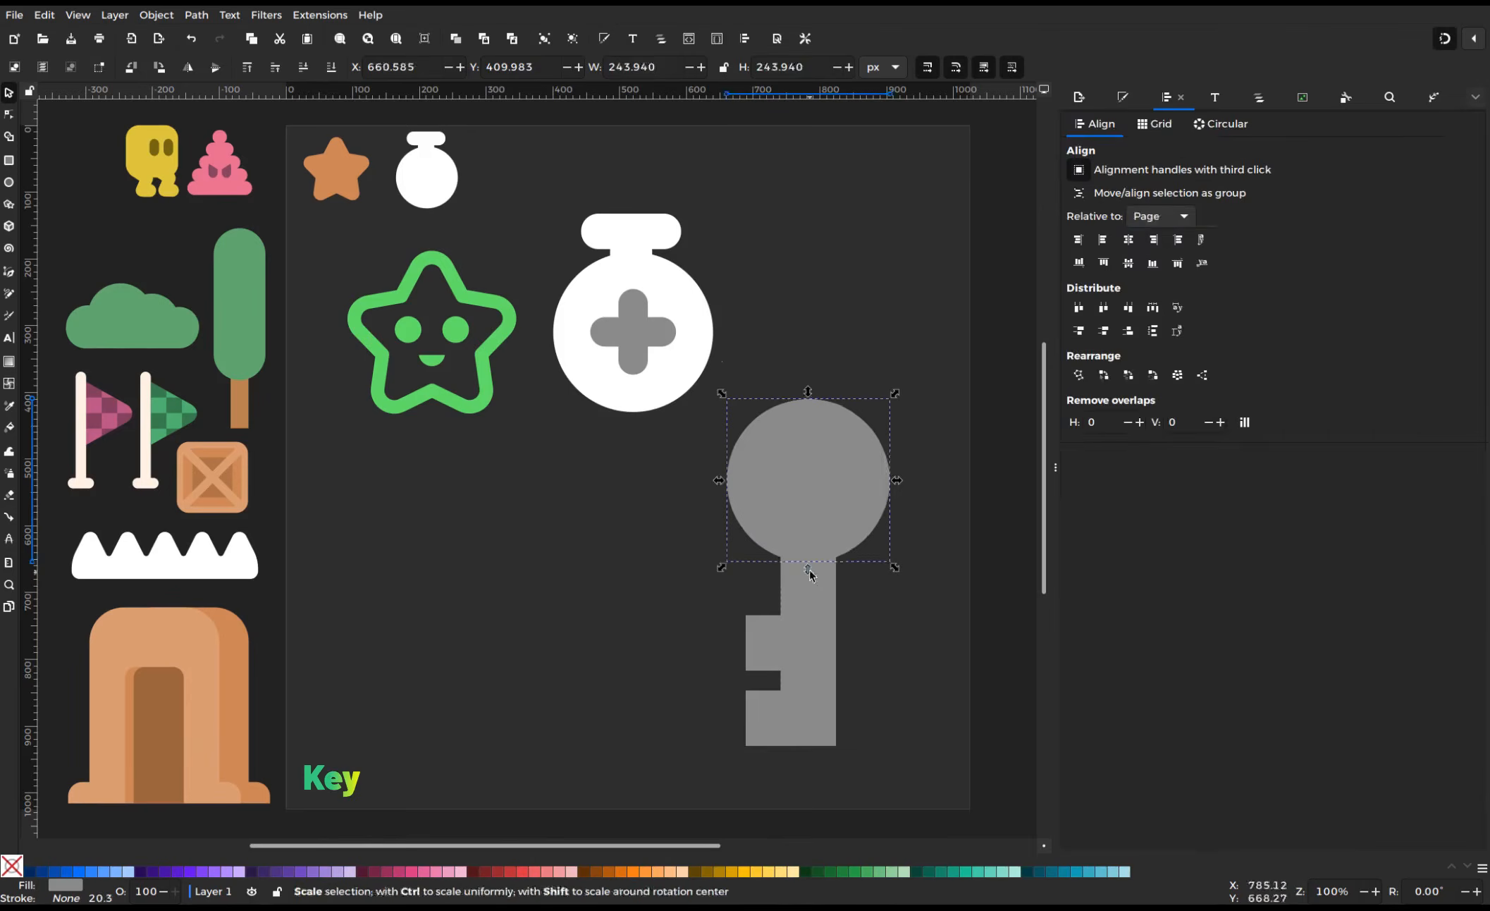
drag(809, 569, 809, 599)
Duplicate the key's head as a smaller concentric circle in another colour and cut it out as the key's hole
right_click(868, 557)
click(846, 630)
click(1123, 97)
click(1228, 492)
drag(911, 494, 859, 494)
shift+click(895, 502)
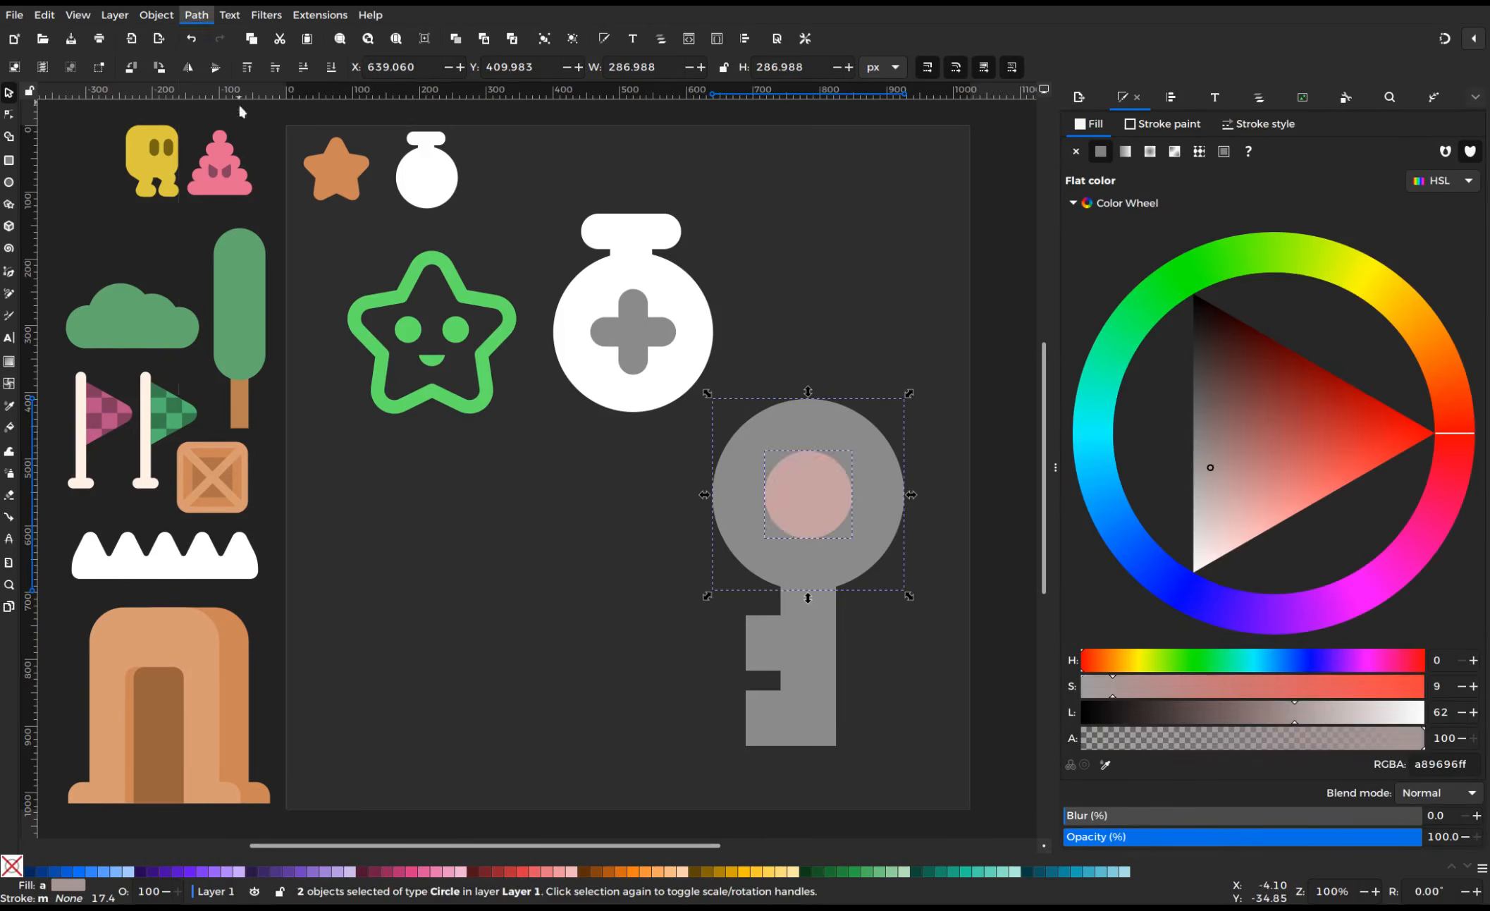
Colour the whole key golden yellow, then shrink and tilt it to about 223 px wide beside the timer
drag(952, 779, 688, 374)
click(1381, 290)
mouse_move(1349, 366)
mouse_down()
mouse_move(1340, 356)
mouse_move(1330, 383)
mouse_up()
right_click(809, 467)
click(848, 717)
drag(909, 393, 877, 498)
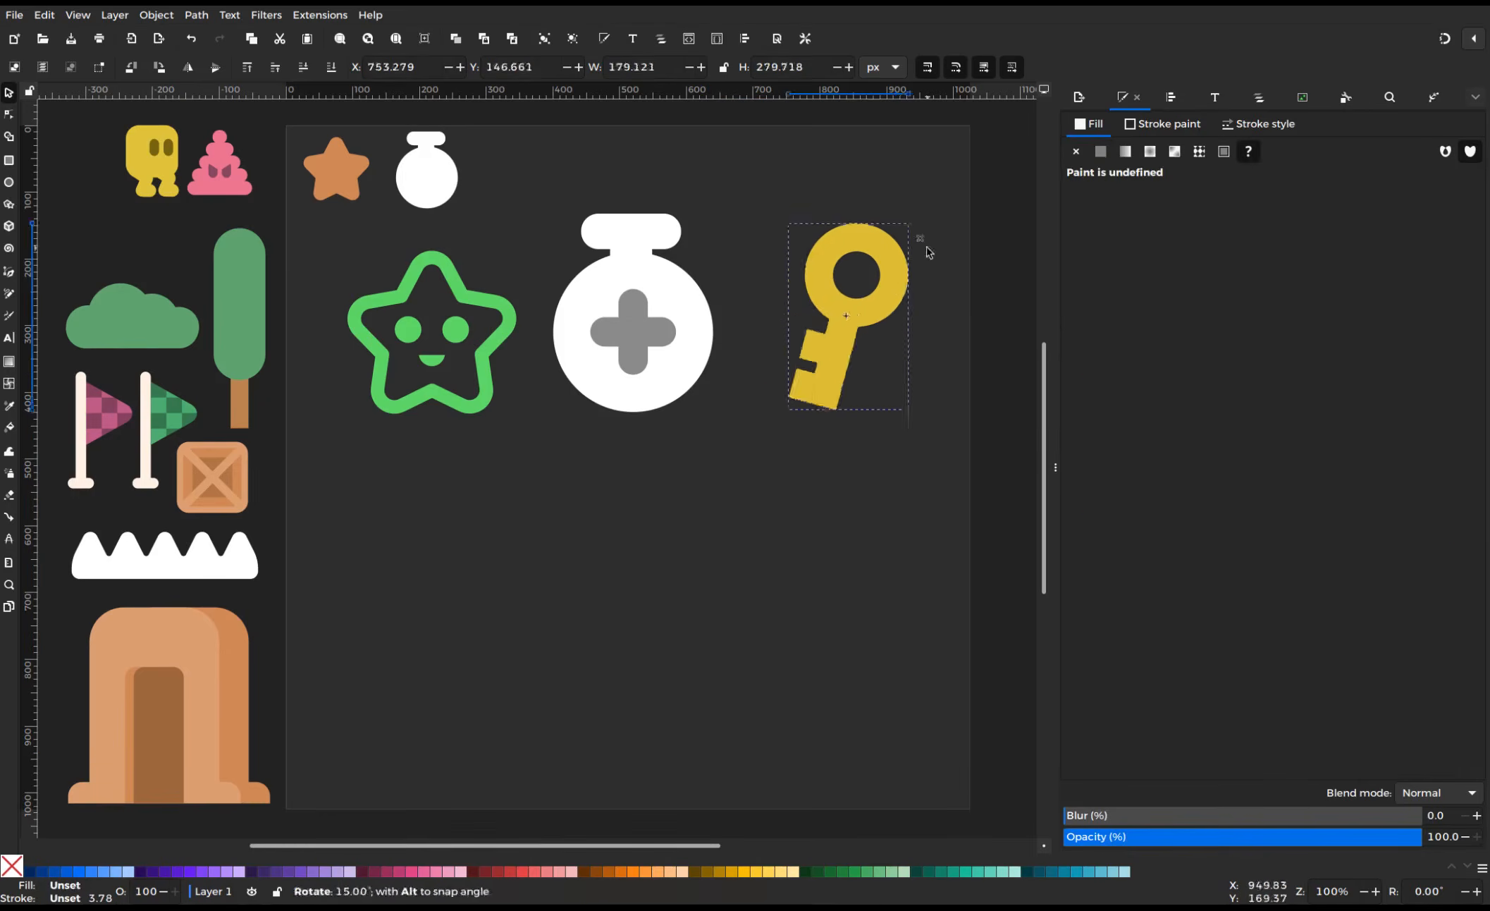
drag(925, 243, 917, 234)
click(666, 496)
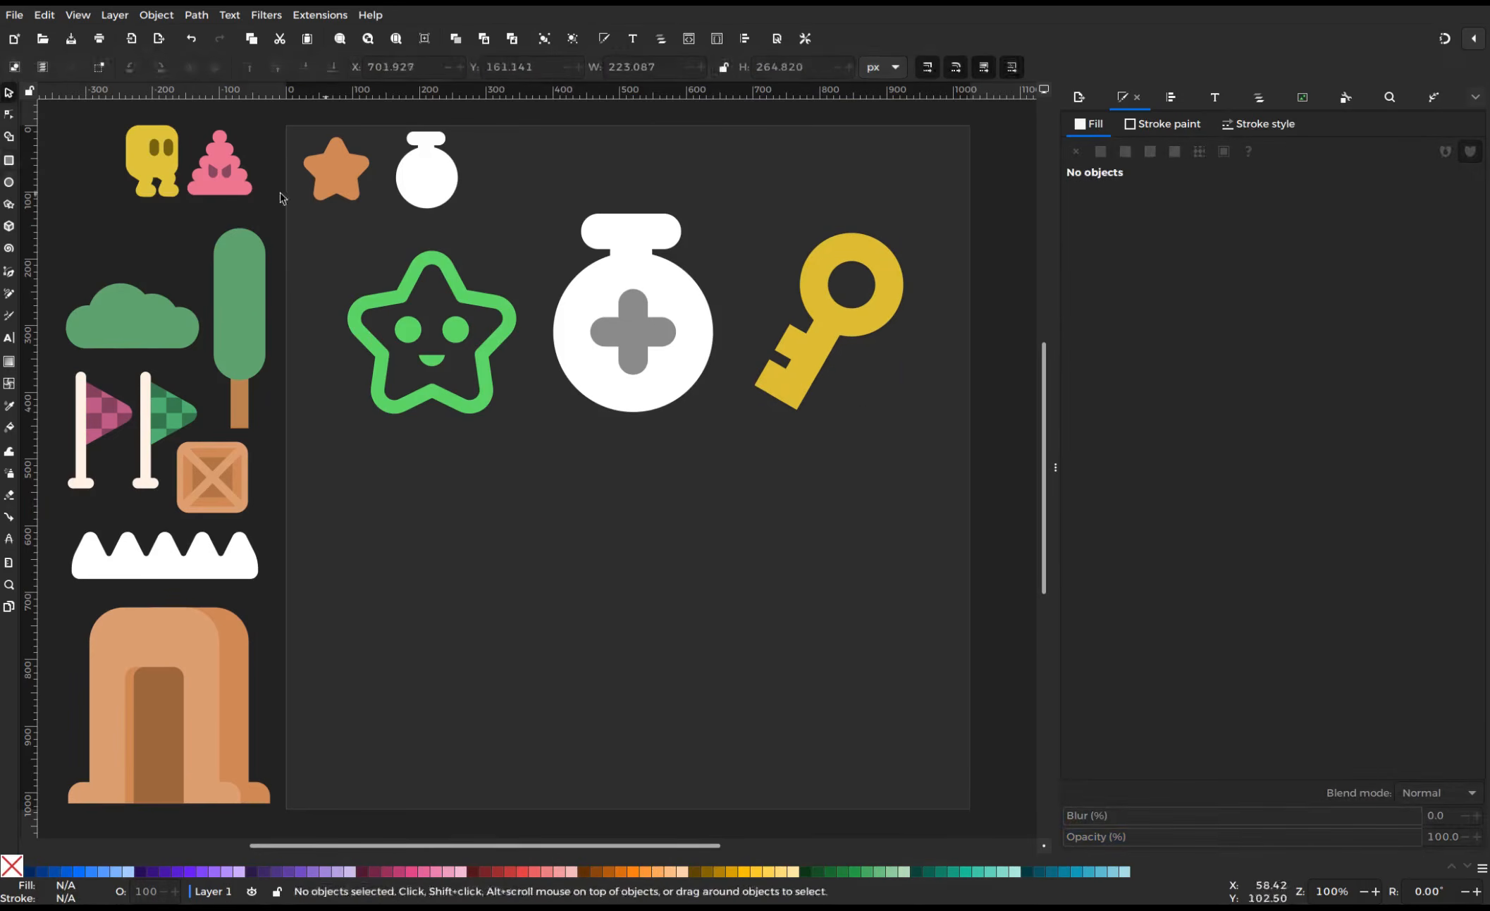
Form a yellow heart about 381 px wide from a rounded bar rotated 45° and its mirrored copy
click(8, 160)
drag(488, 517, 626, 783)
drag(619, 517, 618, 585)
key(s)
drag(553, 513, 552, 478)
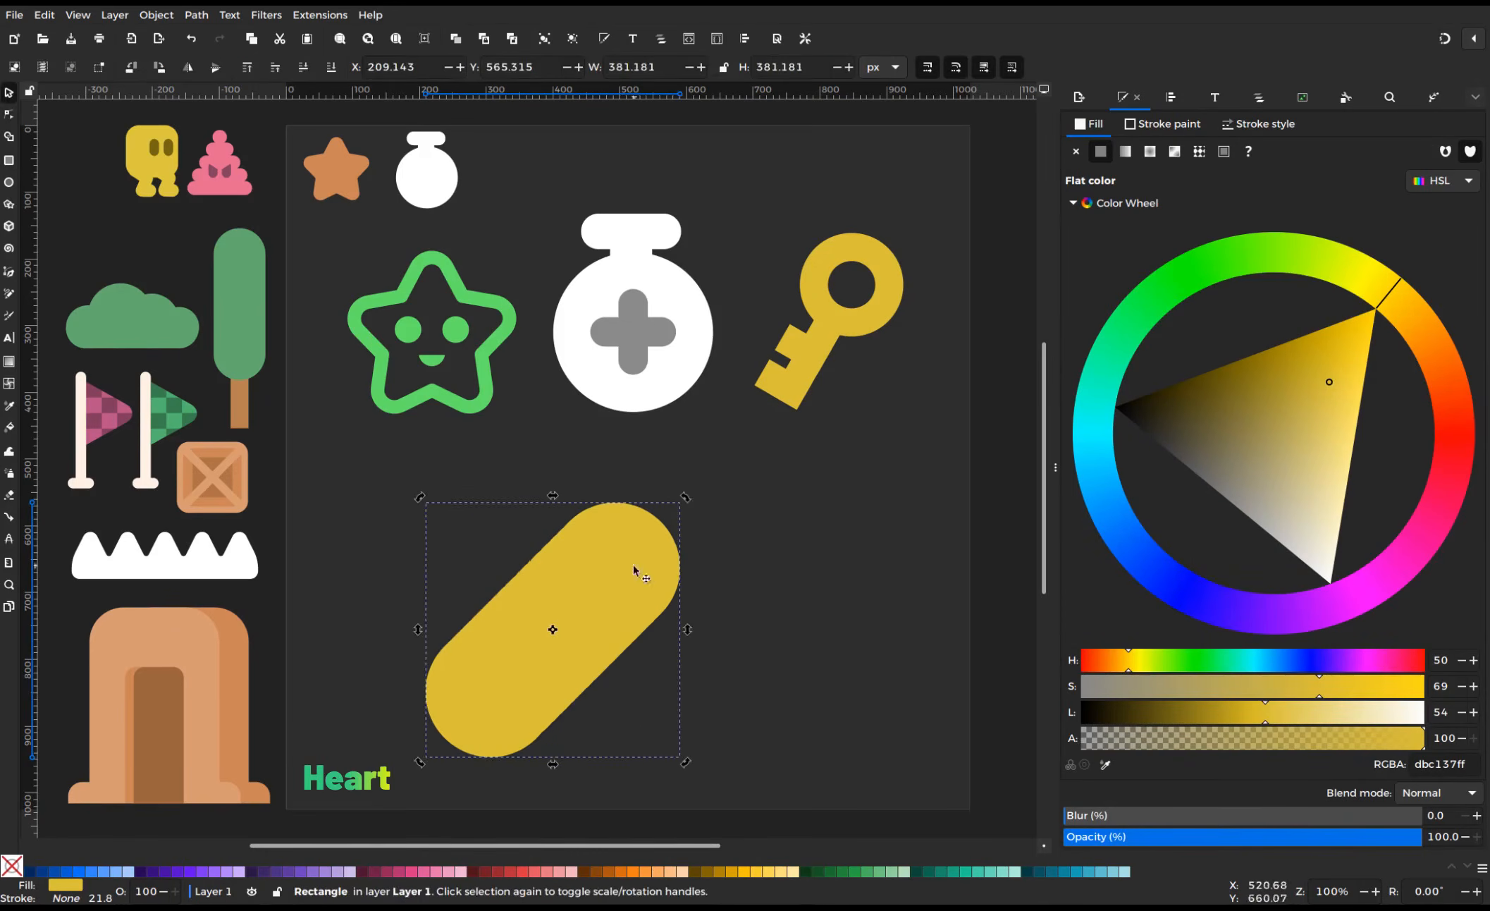
drag(591, 577, 530, 535)
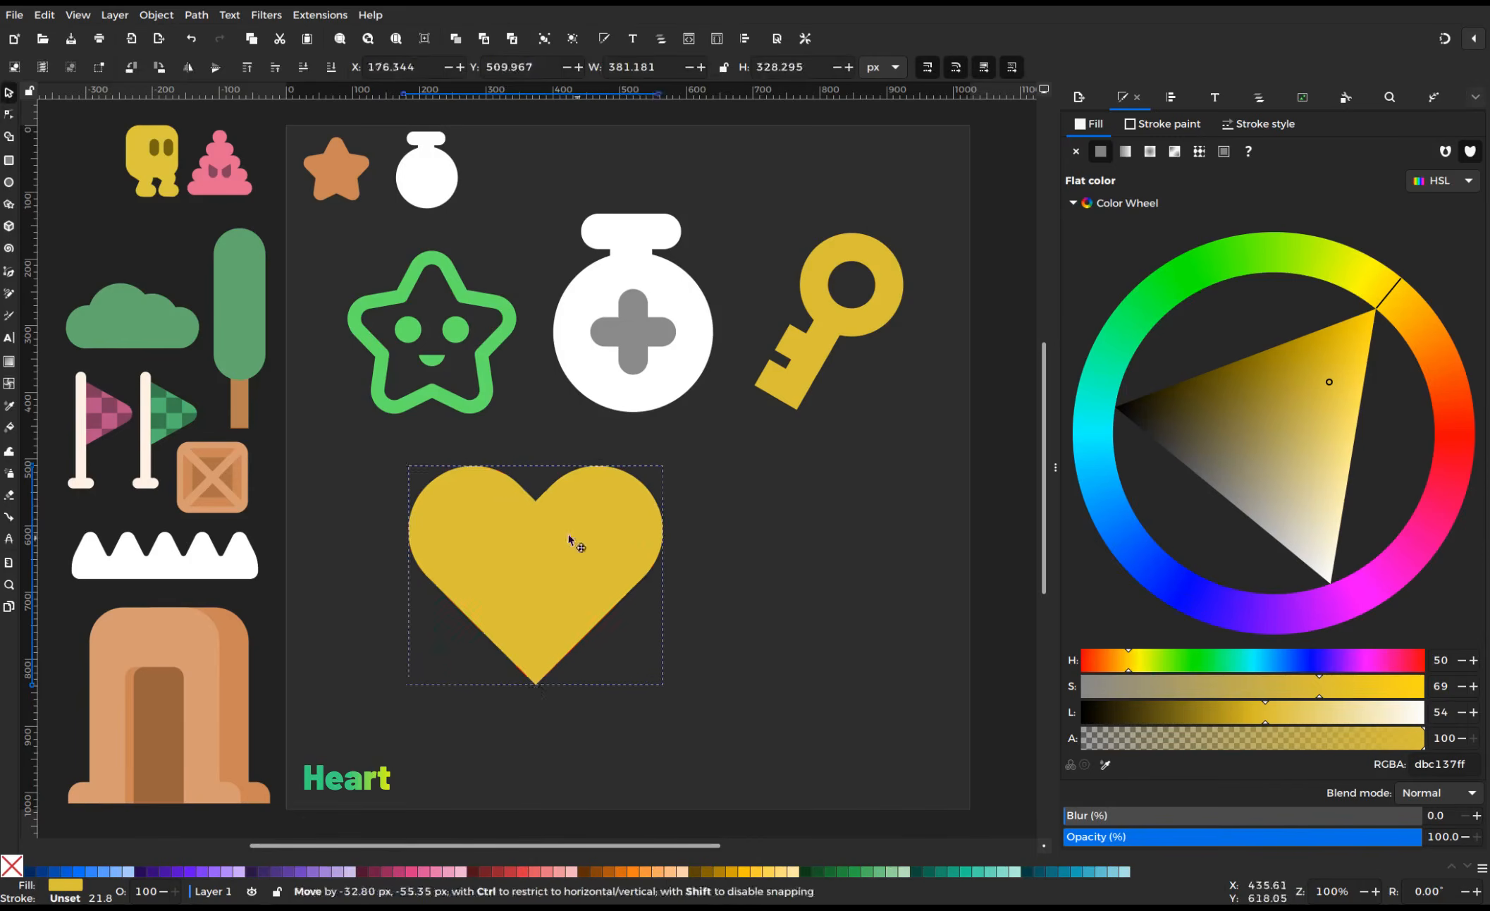
Round the heart's lower tip and turn the heart into a thick red outline without fill
key(n)
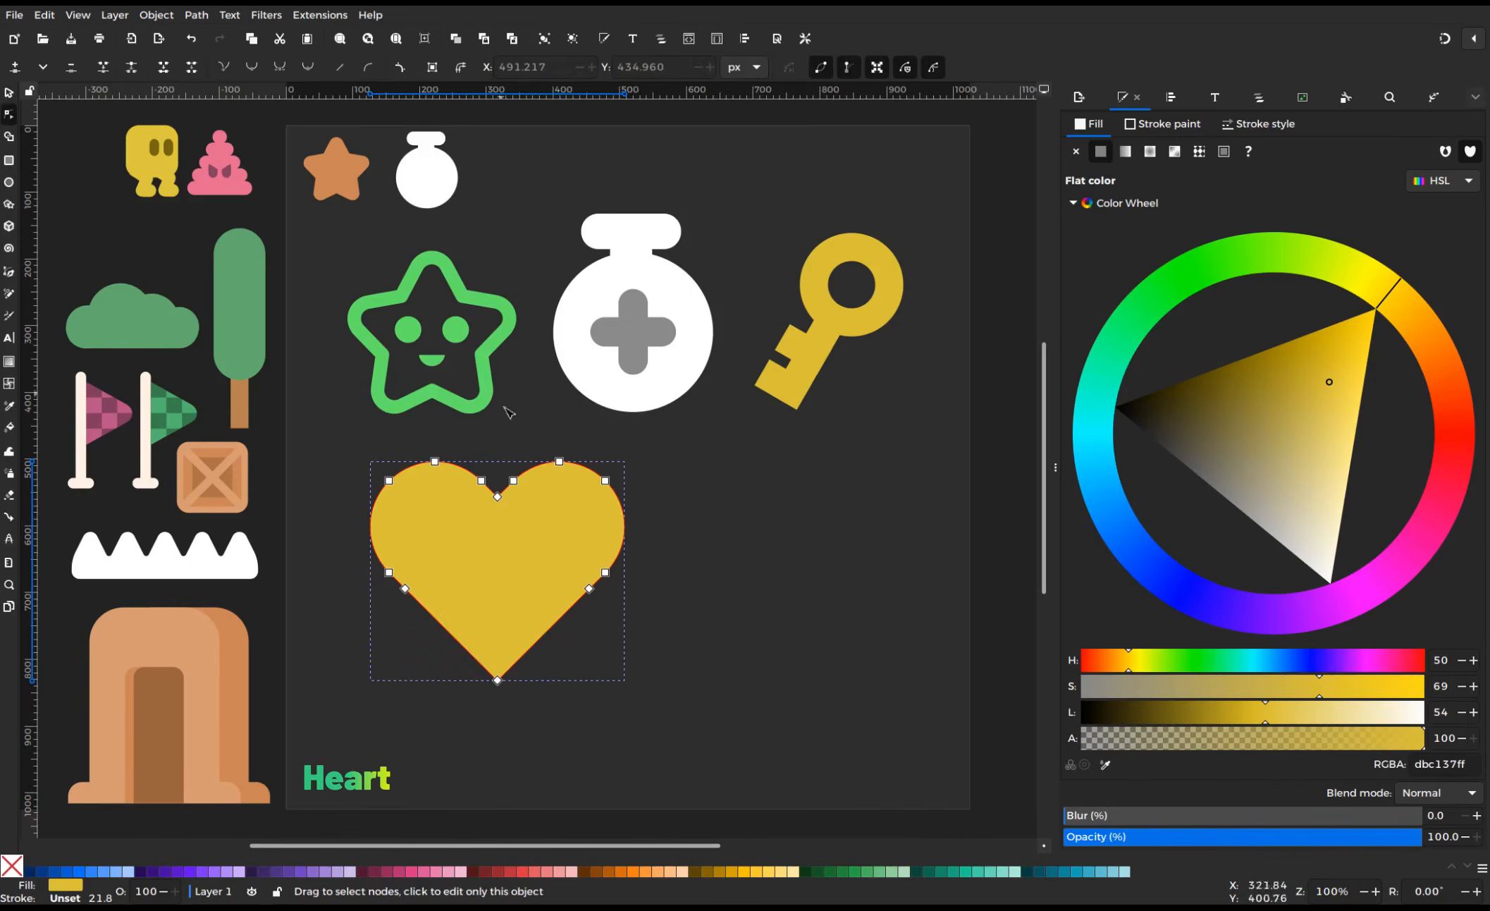
drag(529, 655, 526, 652)
click(1442, 471)
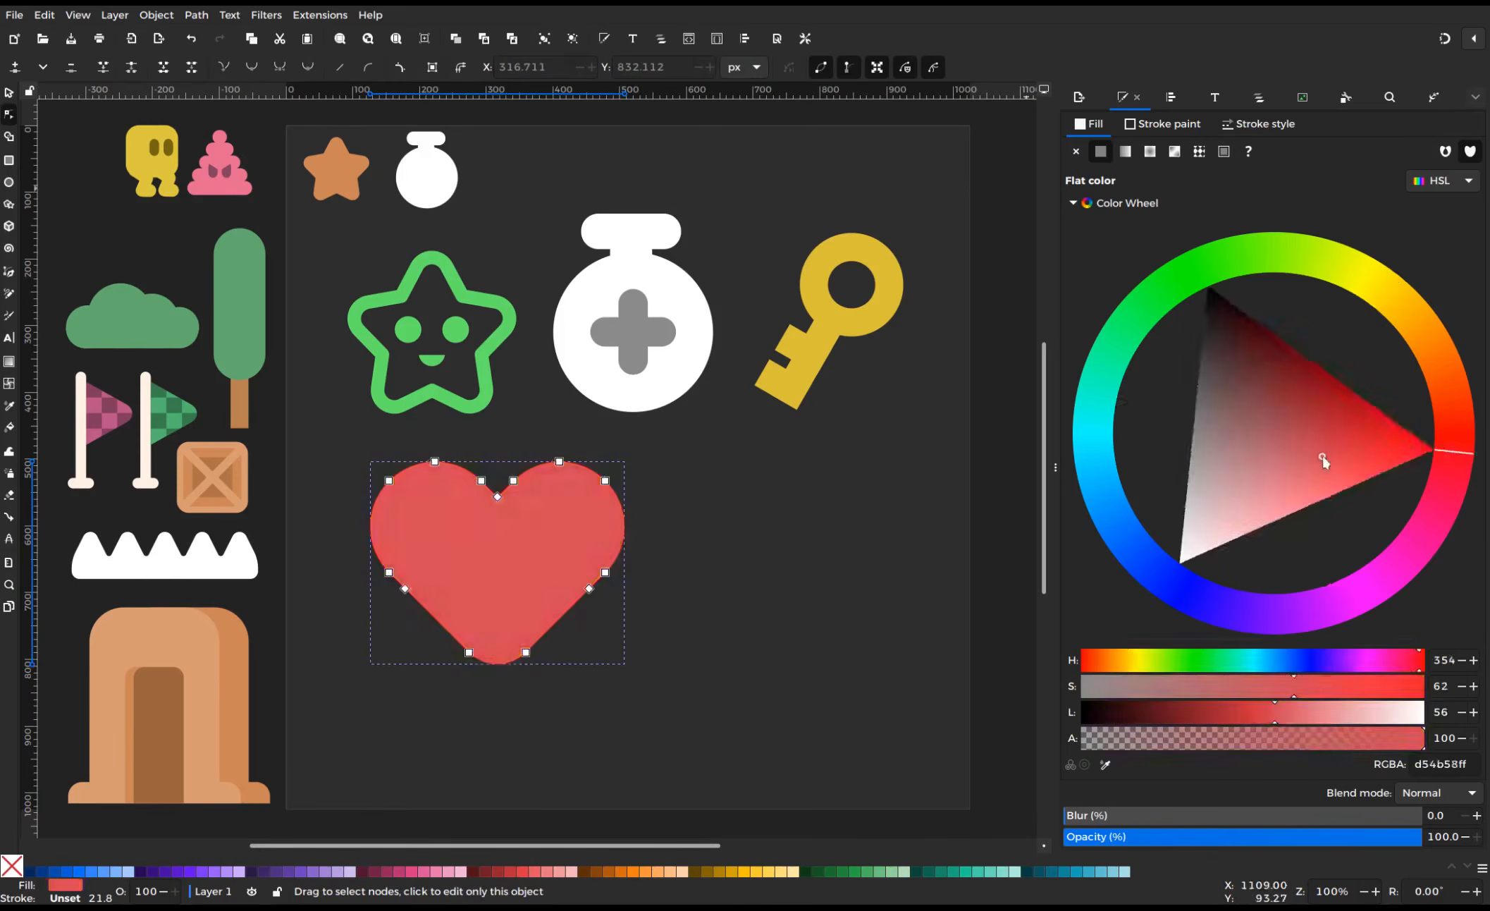
key(s)
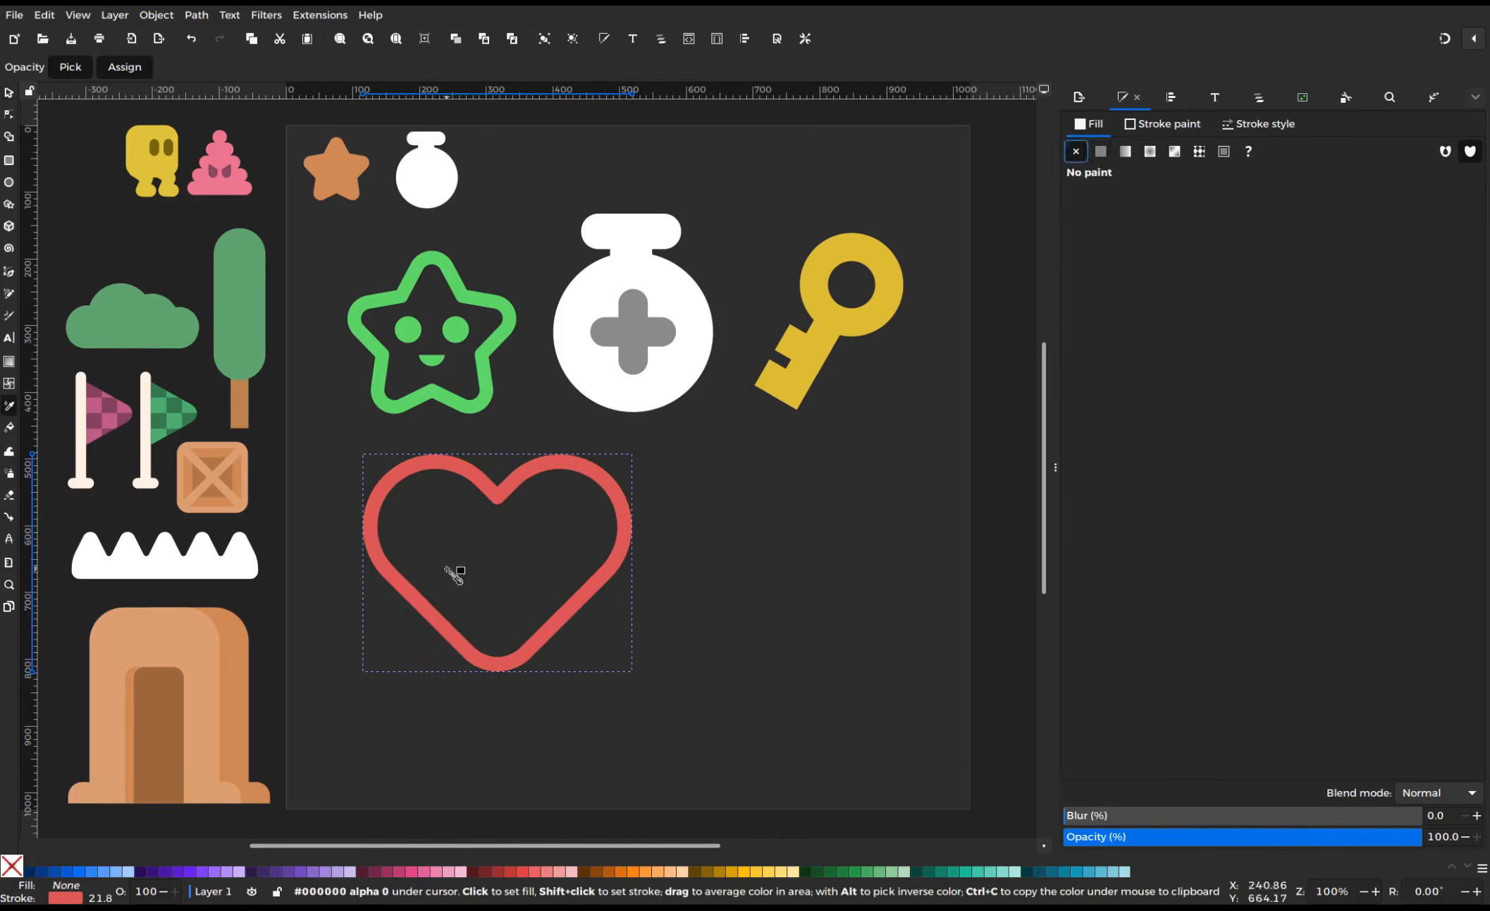
click(1258, 123)
key(s)
Centre a white copy of the timer's plus inside the heart outline and reduce the heart to about 283 px wide
click(652, 359)
right_click(643, 344)
click(692, 486)
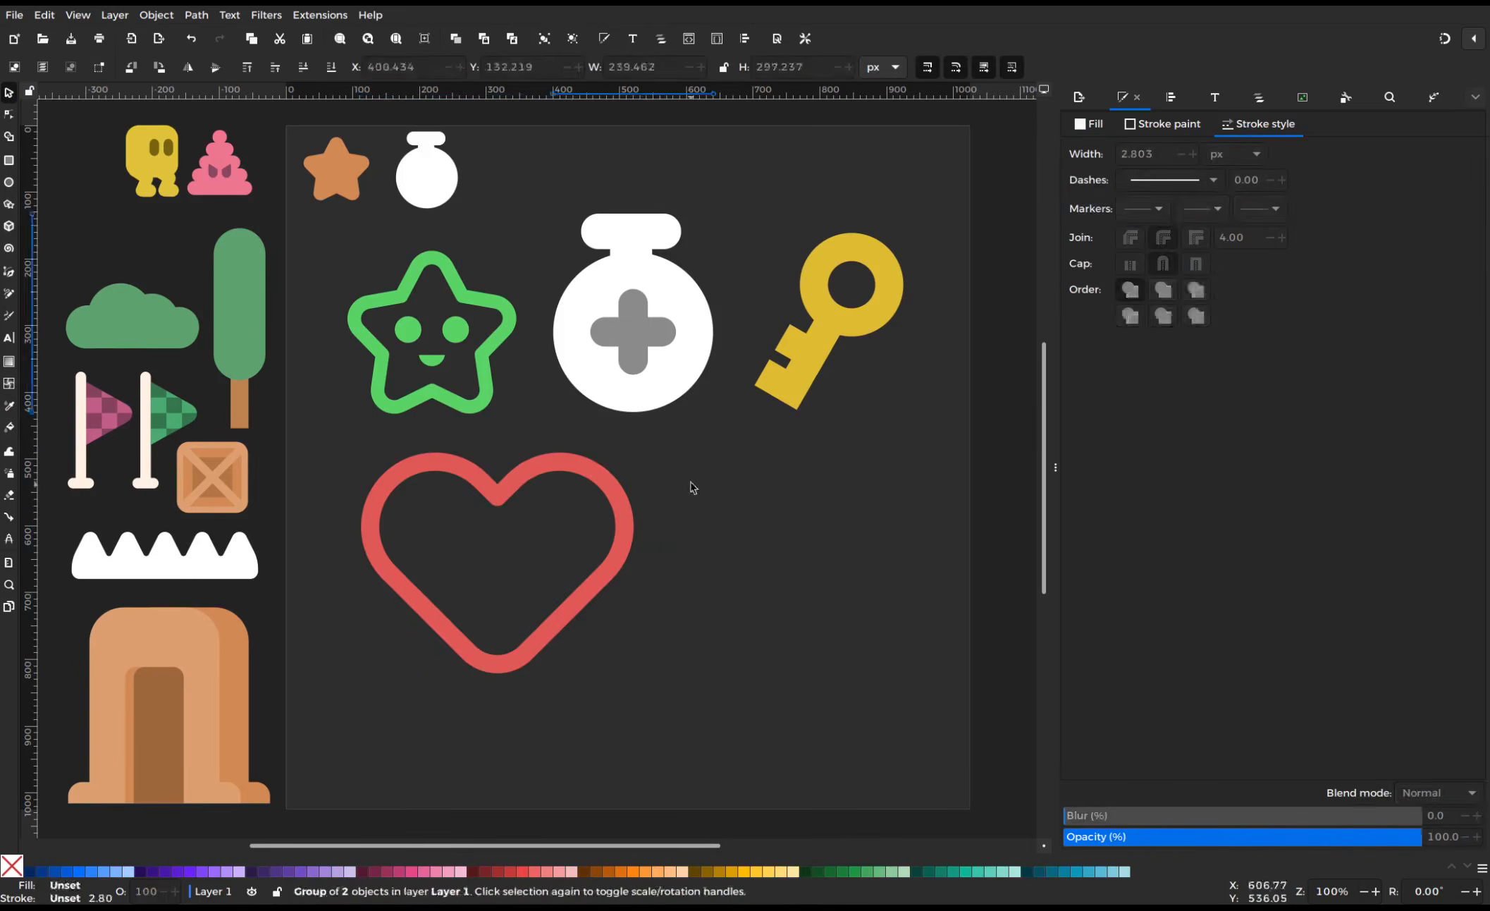
key(ctrl+v)
shift+click(598, 466)
key(ctrl+shift+a)
key(Escape)
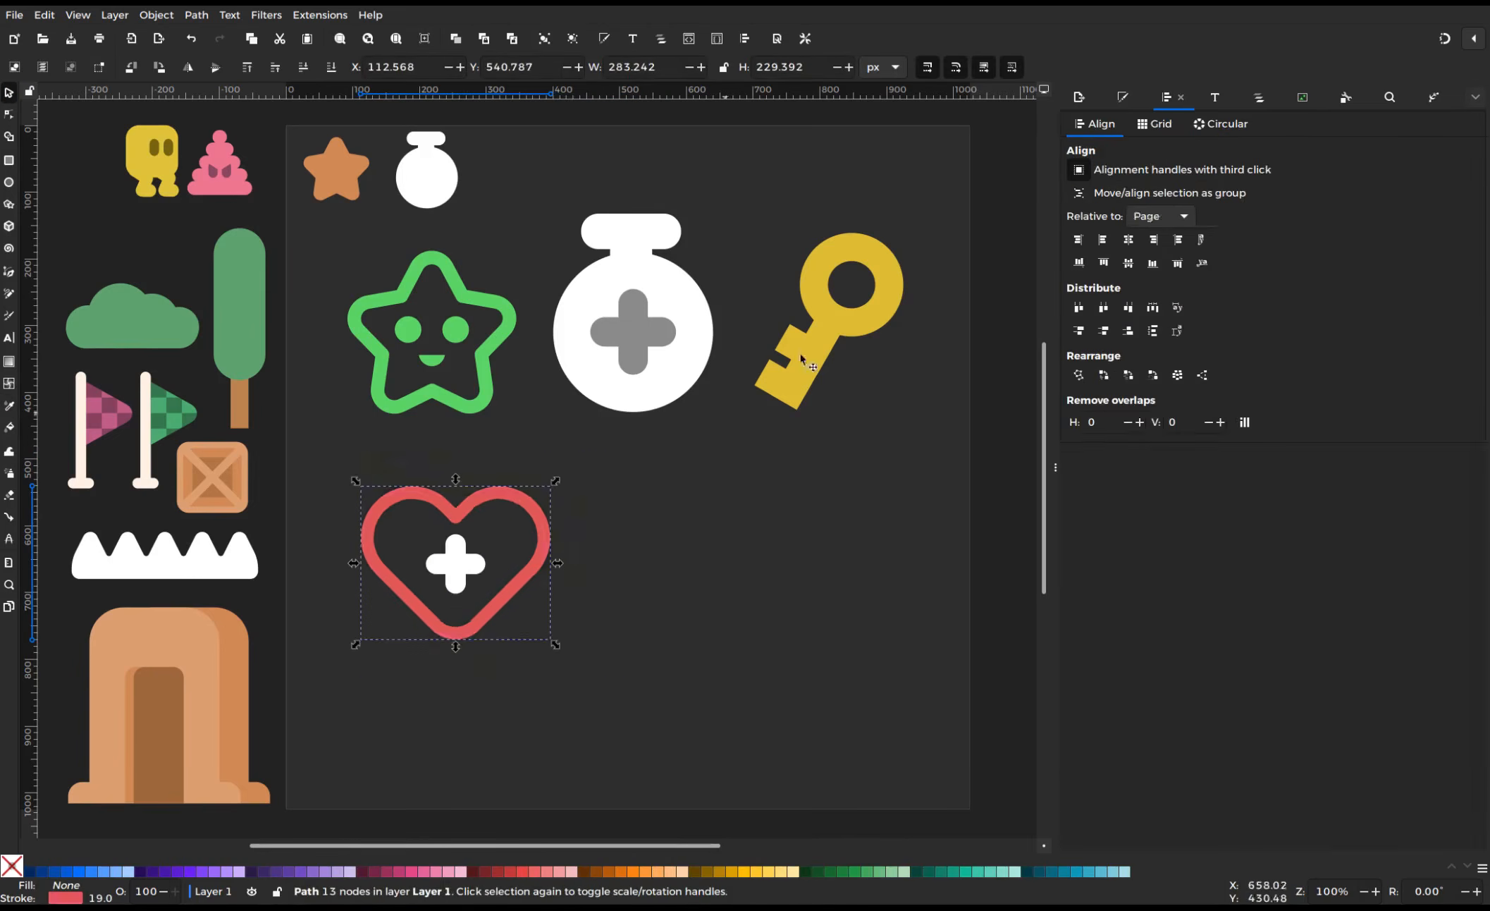
Recolour the heart's outline pinkish red and place the heart with its plus beneath the green star
key(ctrl+shift+f)
right_click(361, 504)
drag(454, 642, 424, 599)
key(Escape)
Shrink the props and the four collectibles into a compact column beside the page, keeping a heart copy on the page for the UI
key(alt+Tab)
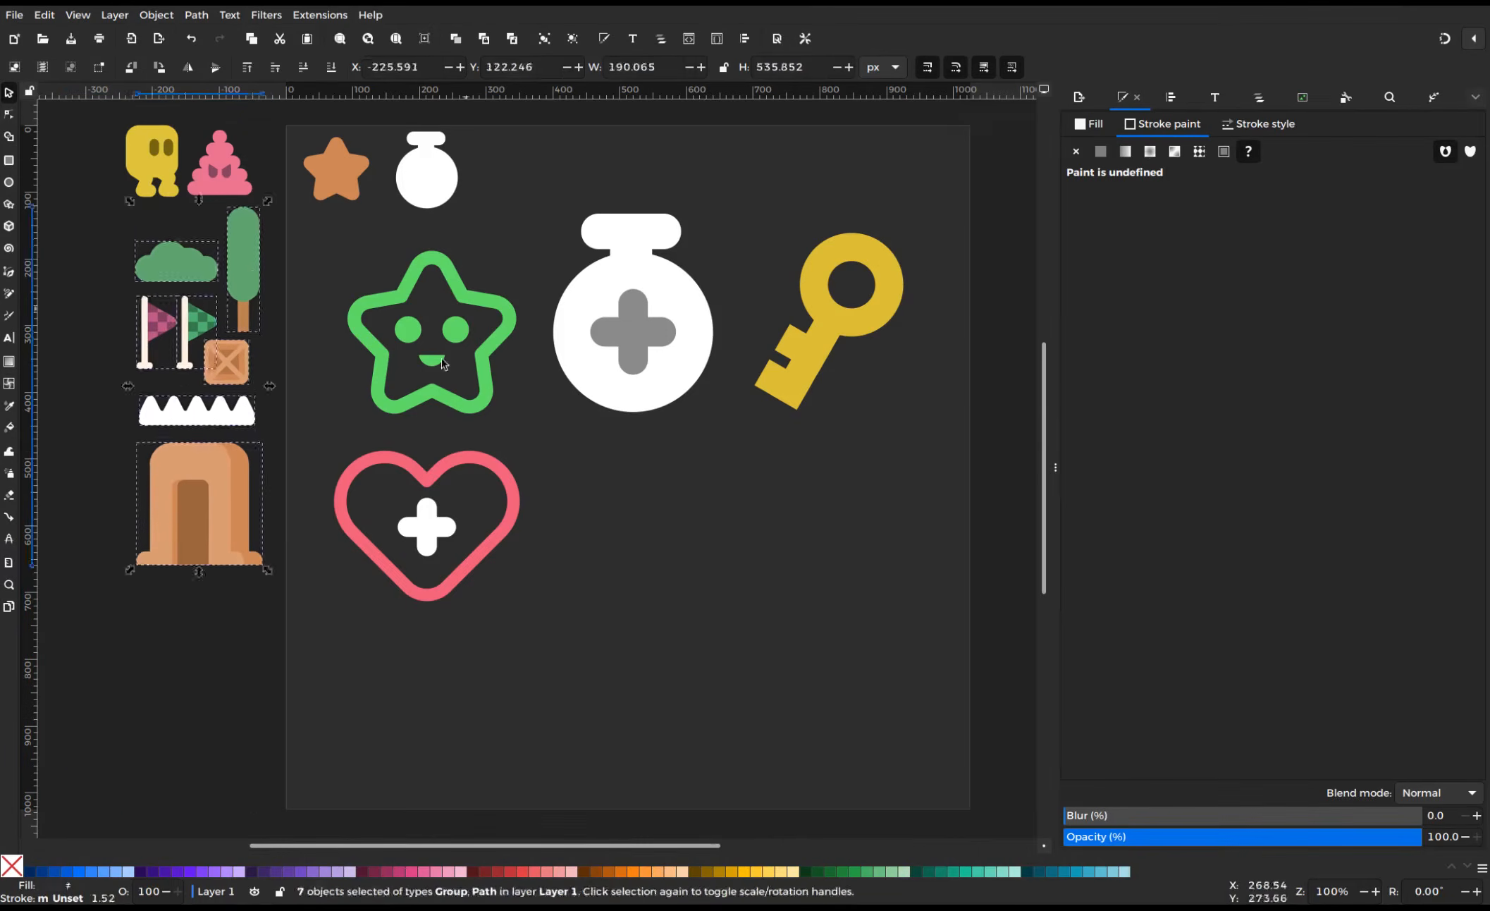
drag(346, 508, 882, 366)
scroll(882, 366, right, 3)
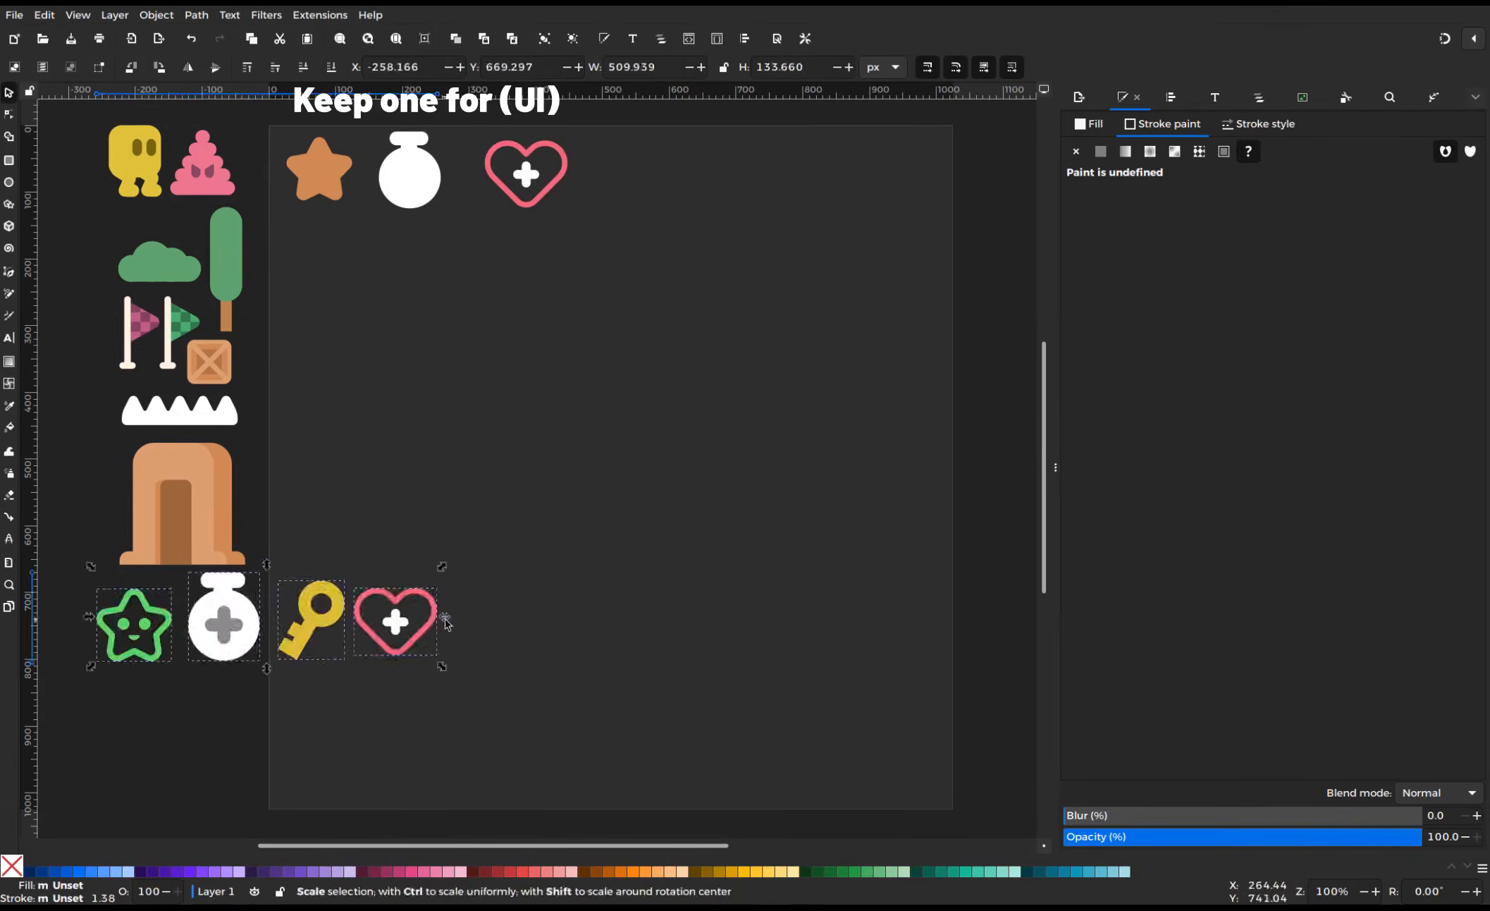
key(Escape)
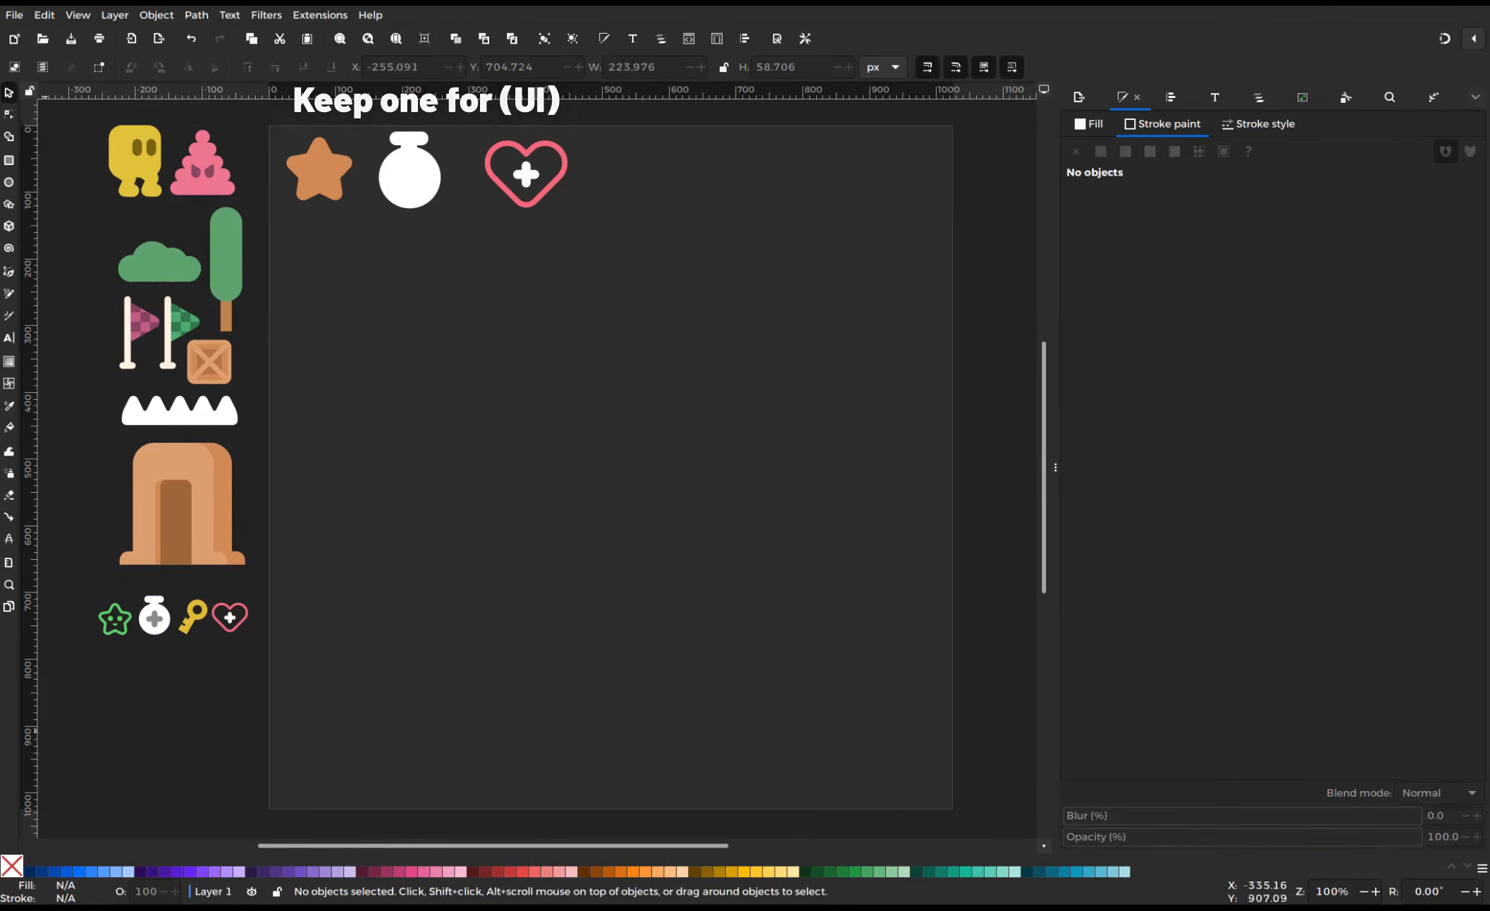
Turn the heart copy into an enlarged solid heart in the collectible heart's pink, without its plus
click(551, 181)
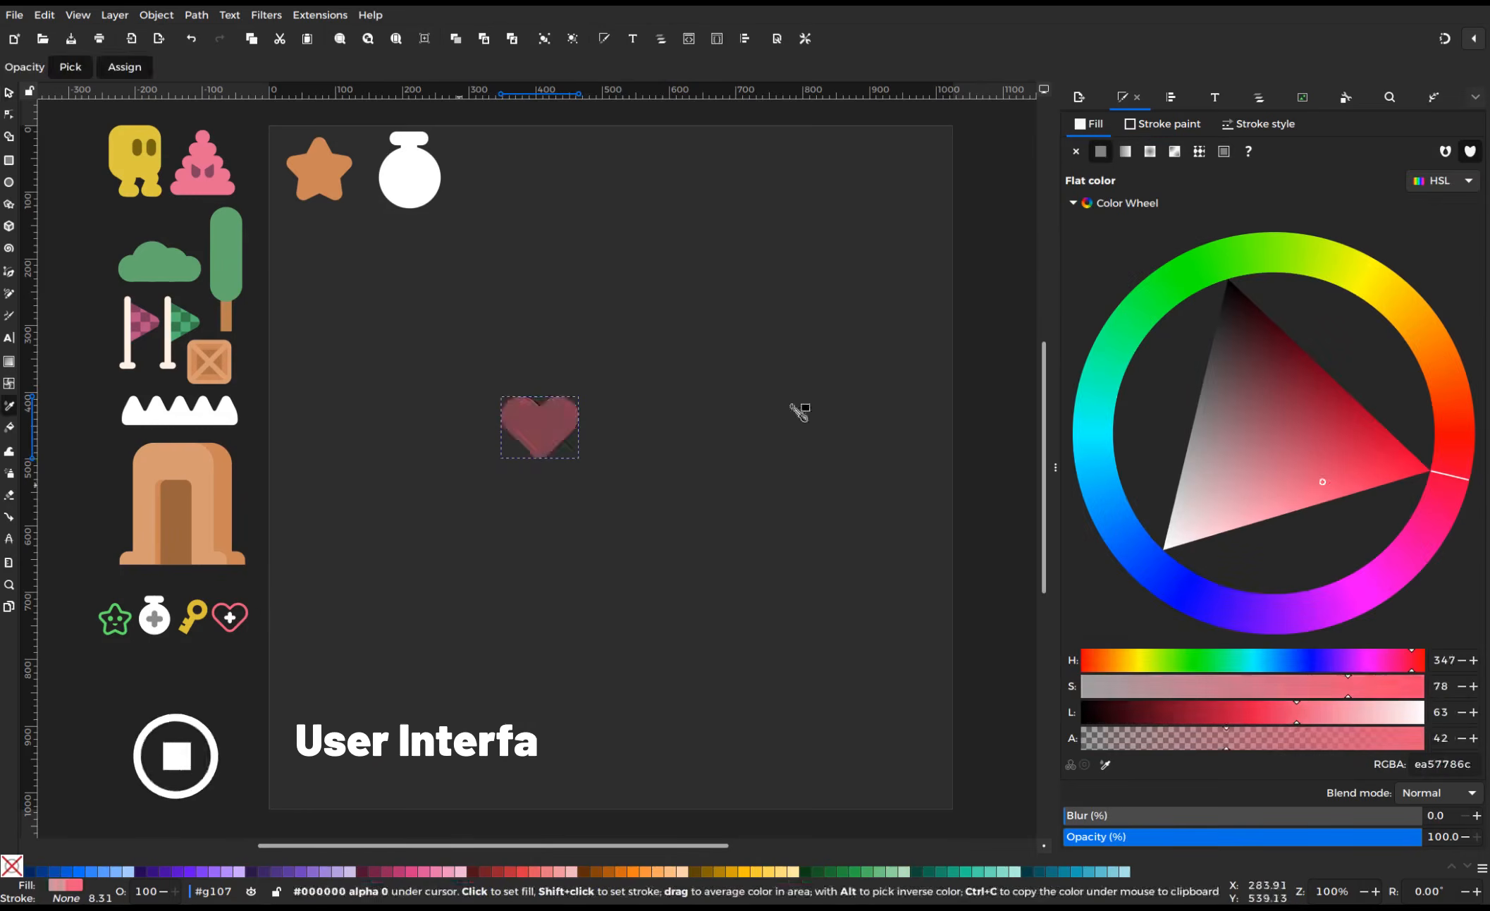
click(220, 618)
key(s)
drag(585, 464, 664, 530)
right_click(496, 485)
drag(607, 482, 665, 485)
click(467, 549)
key(Delete)
drag(468, 462, 410, 459)
Tile the solid heart into a single row of three with the Tiling path effect
click(1432, 97)
click(1470, 125)
click(1097, 422)
click(1169, 270)
click(1168, 270)
click(1179, 297)
click(1179, 296)
Duplicate the row of hearts directly beneath it and give the copy a pink stroke without fill
mouse_move(745, 492)
mouse_down()
mouse_move(745, 416)
mouse_move(777, 352)
mouse_move(846, 324)
mouse_up()
right_click(846, 323)
click(818, 386)
drag(820, 308, 820, 455)
click(1123, 98)
click(1075, 151)
click(1162, 123)
click(1101, 151)
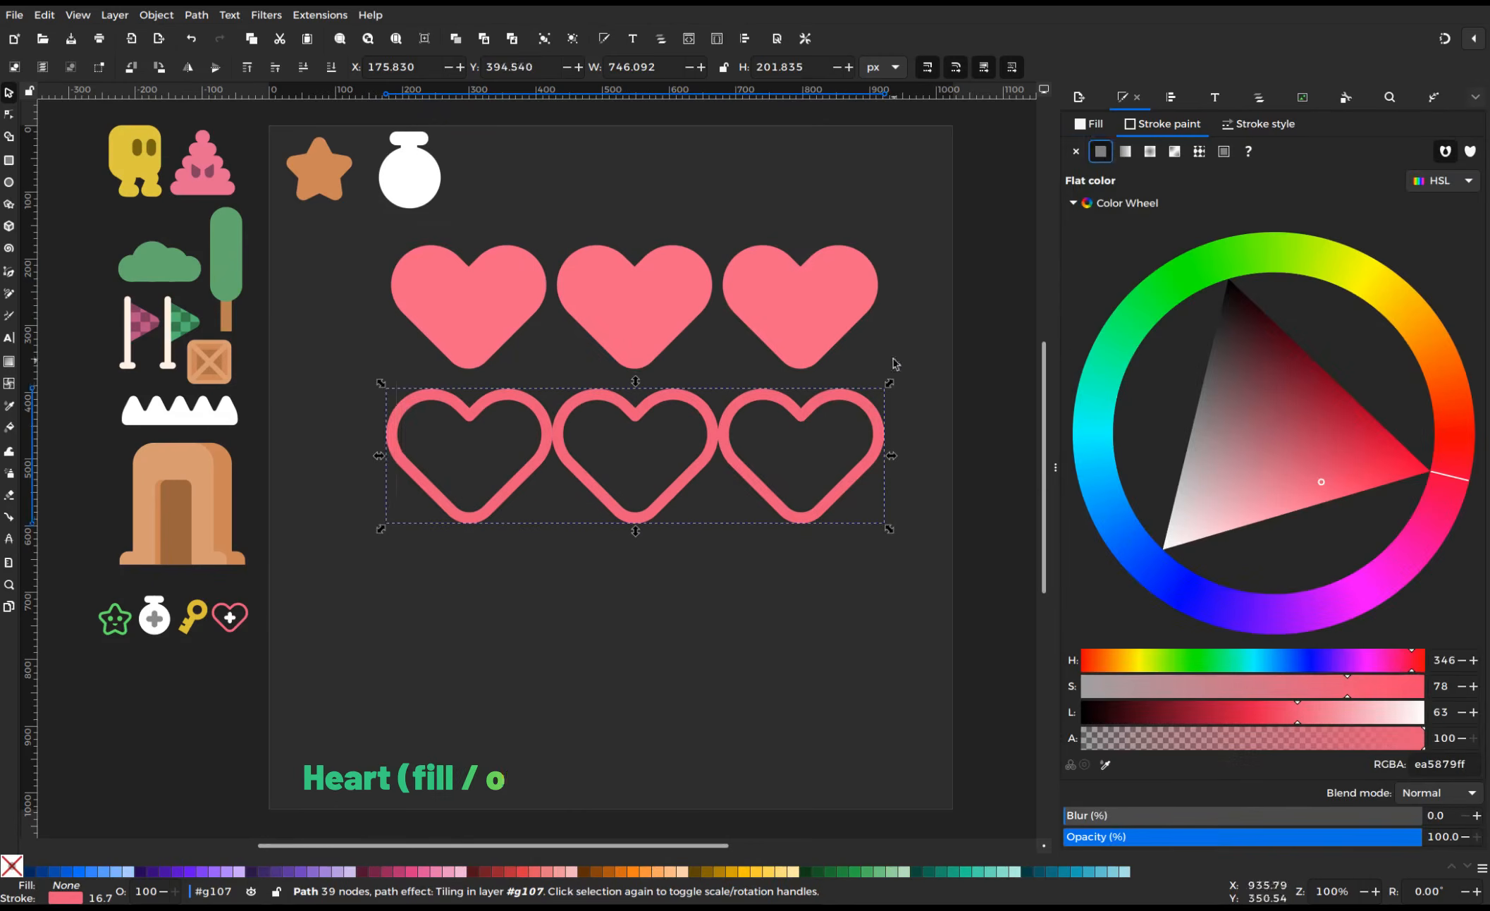
Scale both heart rows down toward the page's upper left and move the plain white timer beside them
drag(352, 211, 917, 543)
drag(893, 383, 749, 383)
drag(705, 353, 636, 313)
drag(679, 344, 561, 294)
drag(433, 194, 464, 210)
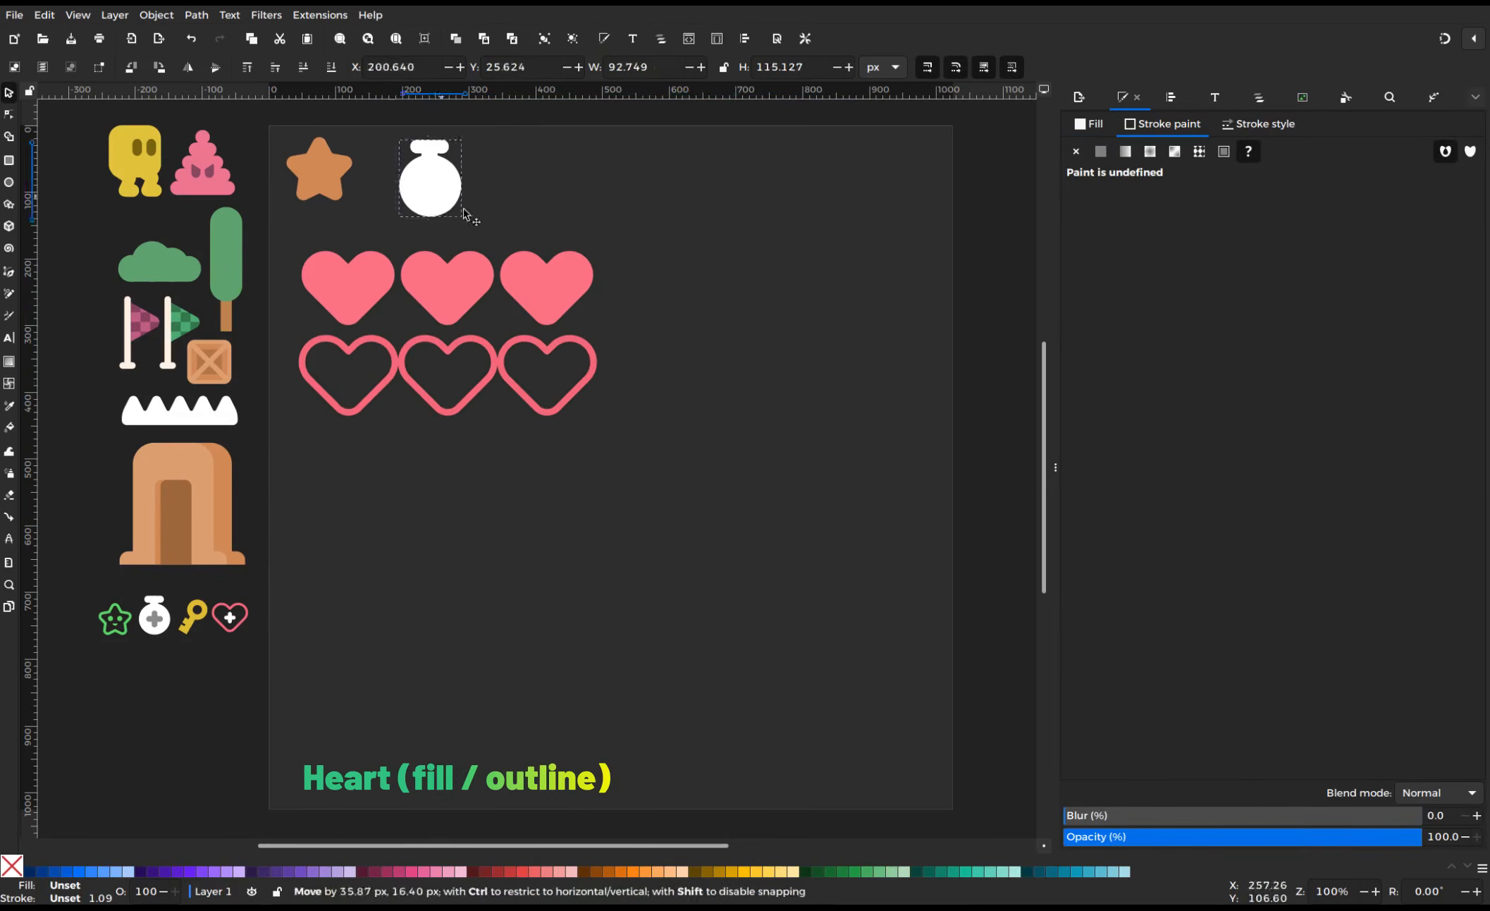
right_click(713, 346)
click(687, 412)
drag(687, 353, 794, 352)
click(1088, 123)
click(1101, 151)
click(1453, 439)
drag(1305, 451, 1281, 507)
key(Delete)
Make the UI star white and about 229 px wide below the hearts, and place a duplicate beside it
drag(320, 170, 864, 285)
drag(682, 359, 669, 359)
drag(804, 363, 509, 602)
drag(548, 522, 597, 480)
right_click(529, 543)
click(493, 616)
drag(522, 564, 720, 564)
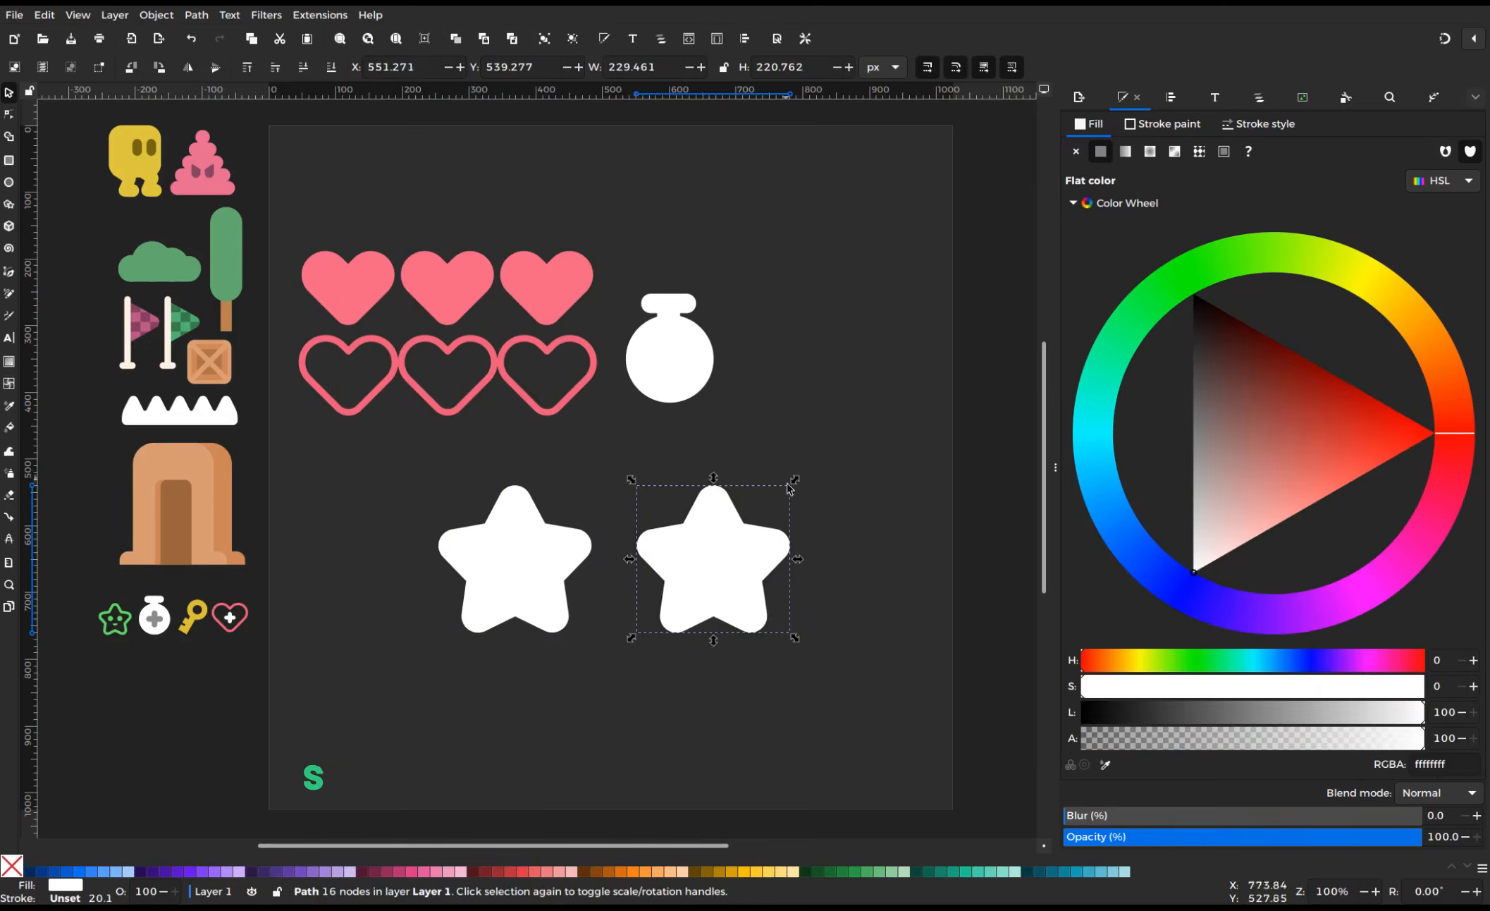
Fill the duplicate star with green and give it a thick stroke in the other star's white
click(1164, 296)
drag(1264, 413, 1245, 400)
key(d)
shift+click(545, 559)
key(s)
click(898, 619)
Draw a white check mark without fill using the Pen tool and fit it inside the green star
click(9, 271)
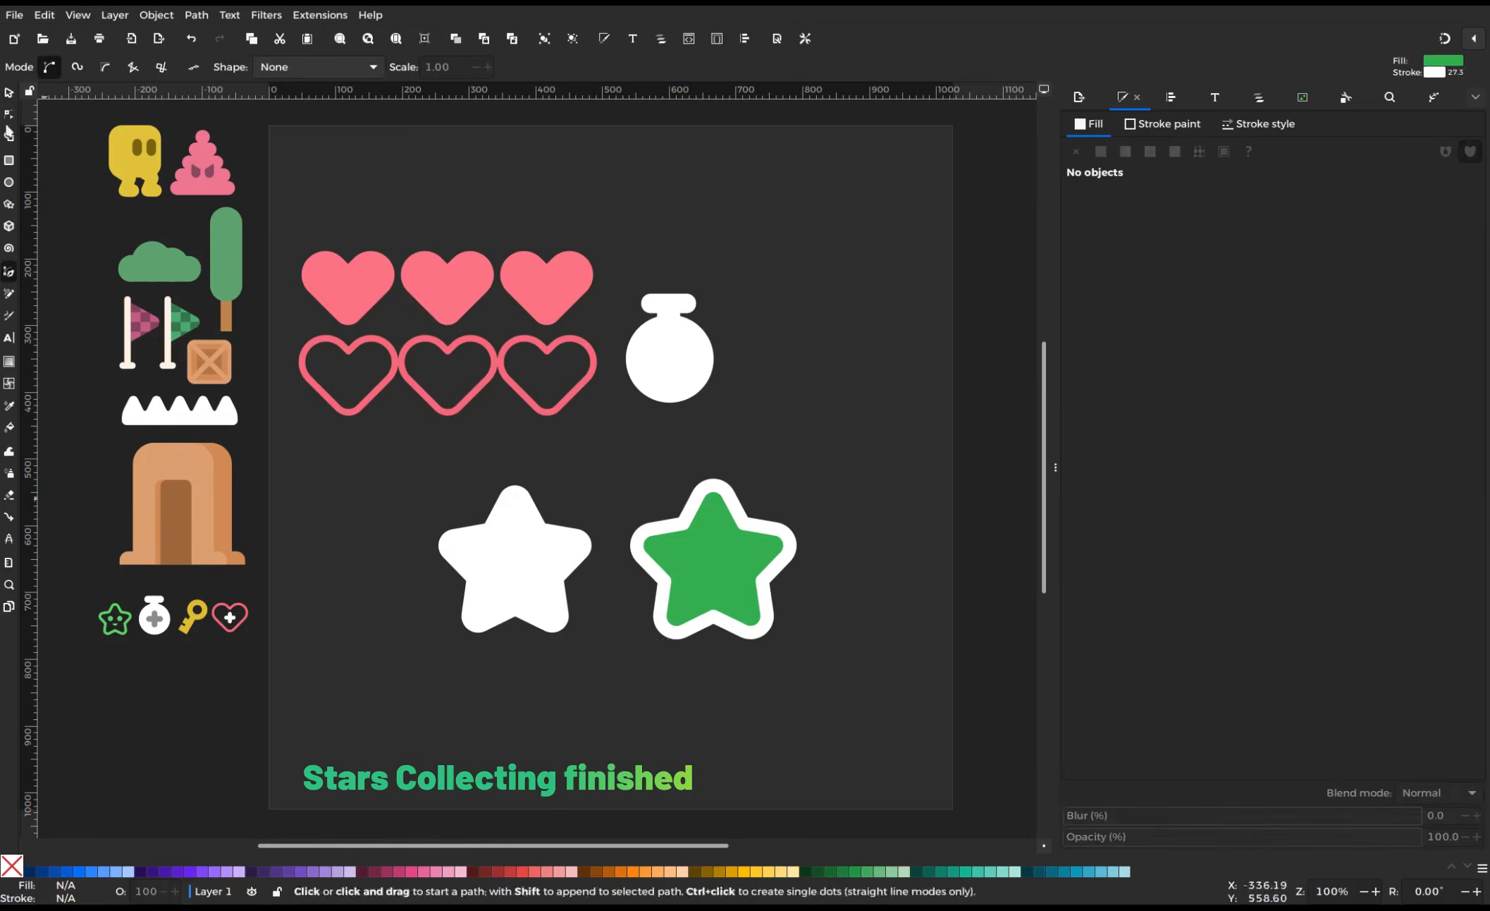
click(589, 733)
double_click(657, 652)
click(11, 866)
key(s)
drag(603, 715, 737, 572)
mouse_move(808, 497)
mouse_down()
mouse_move(713, 580)
mouse_move(690, 563)
mouse_move(709, 579)
mouse_up()
Adjust the green star's fill shade and the check mark's stroke width
key(n)
click(758, 550)
click(1268, 409)
click(698, 571)
click(1258, 124)
click(1182, 153)
key(s)
click(1181, 153)
click(1182, 154)
Group the check mark with its star, and shrink and line up both stars with the timer above the hearts
drag(828, 682, 598, 438)
right_click(588, 537)
click(661, 467)
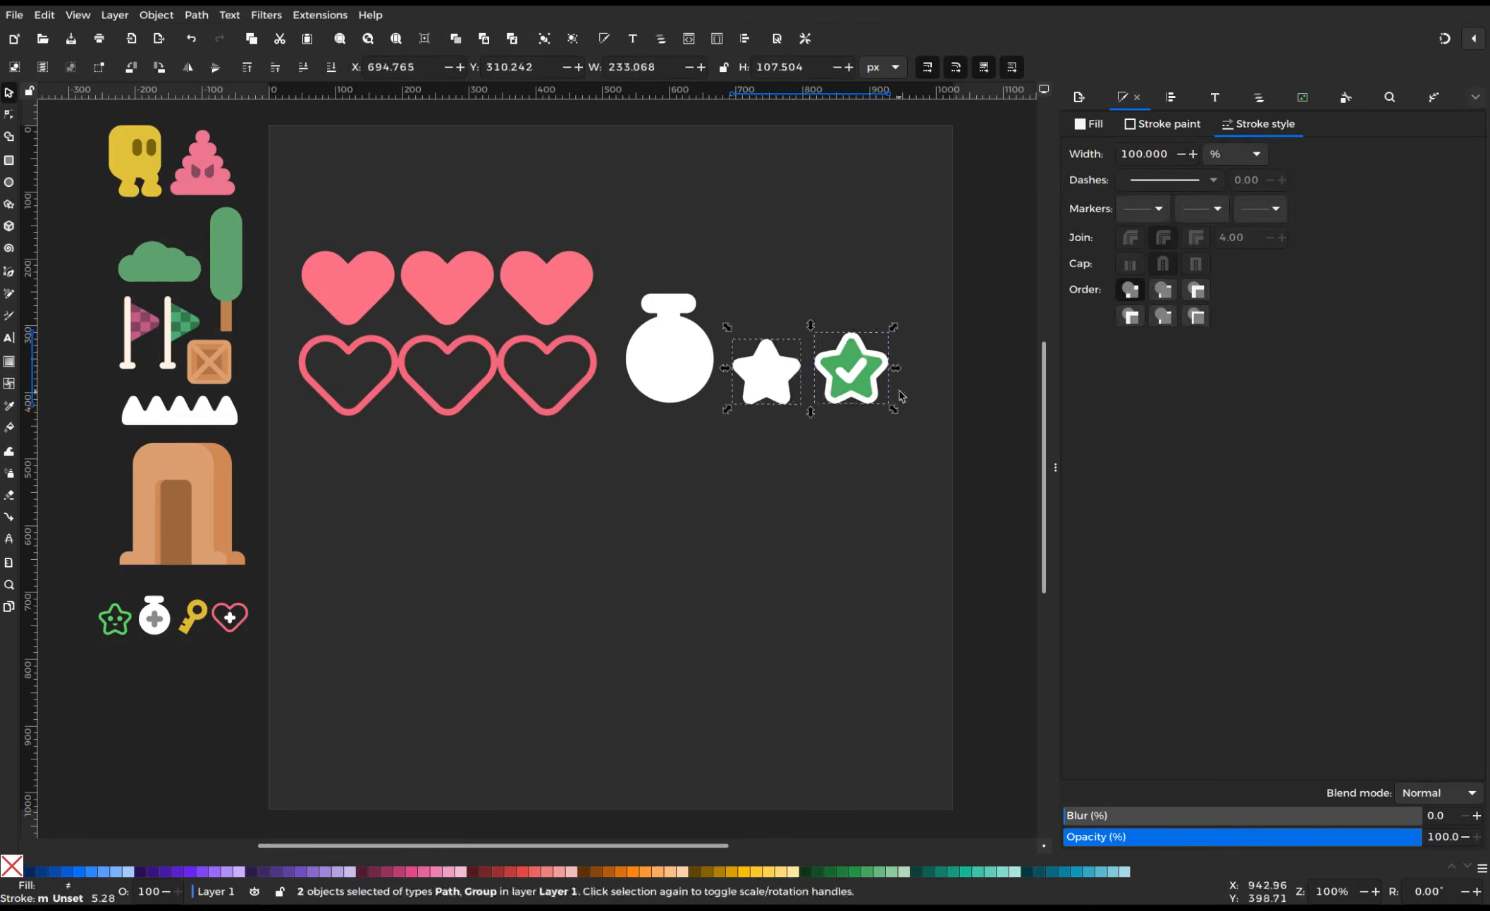
click(776, 492)
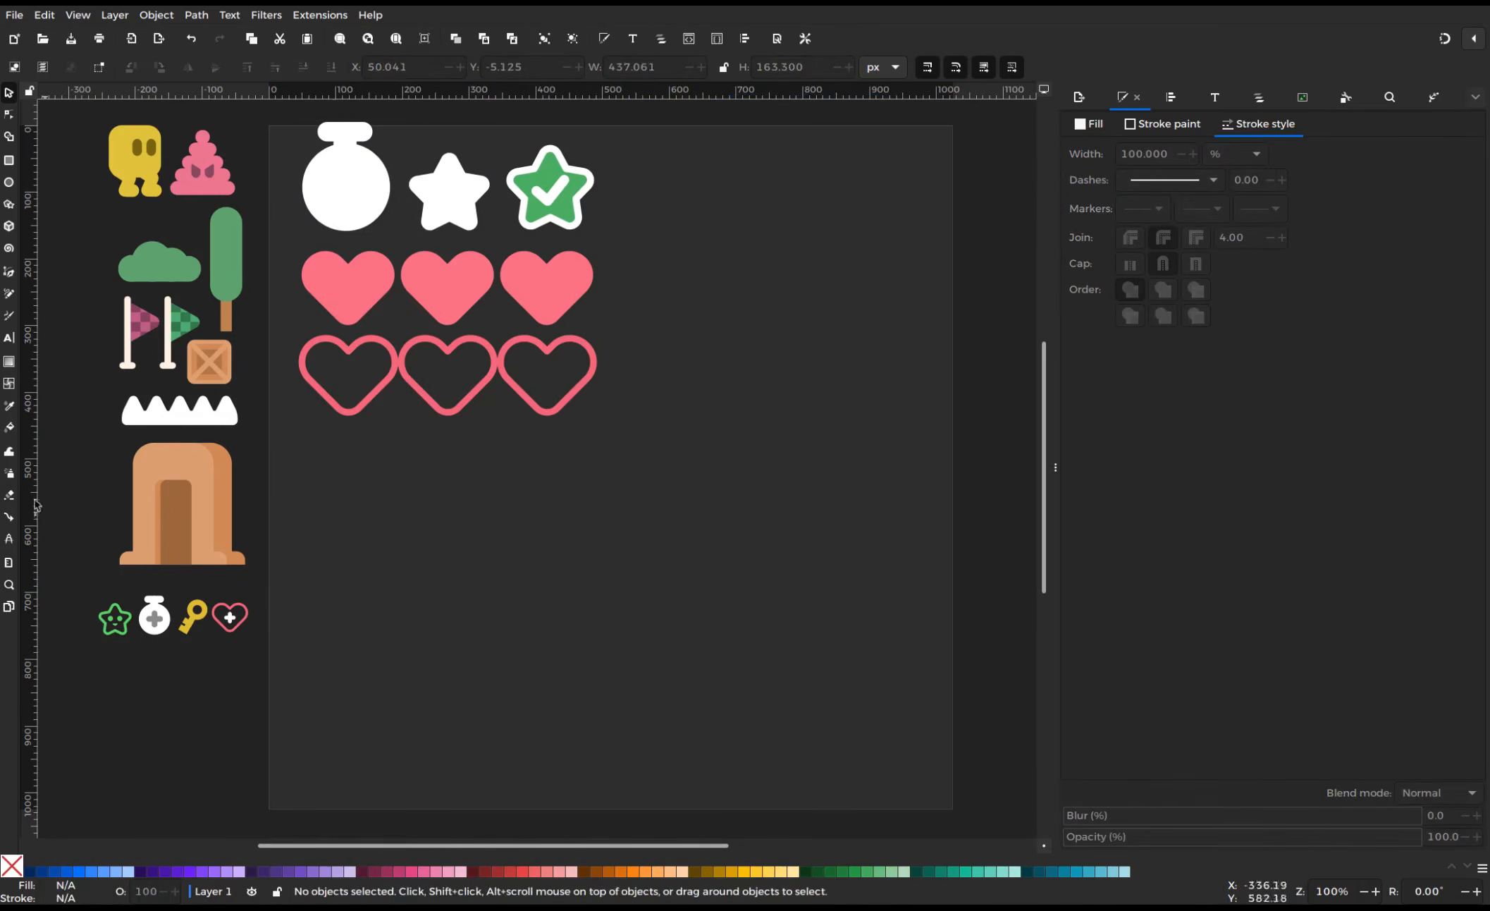
Create a quit button from a white rounded-square outline about 197 px wide with a thick X centred inside
key(r)
drag(392, 517, 527, 650)
key(Escape)
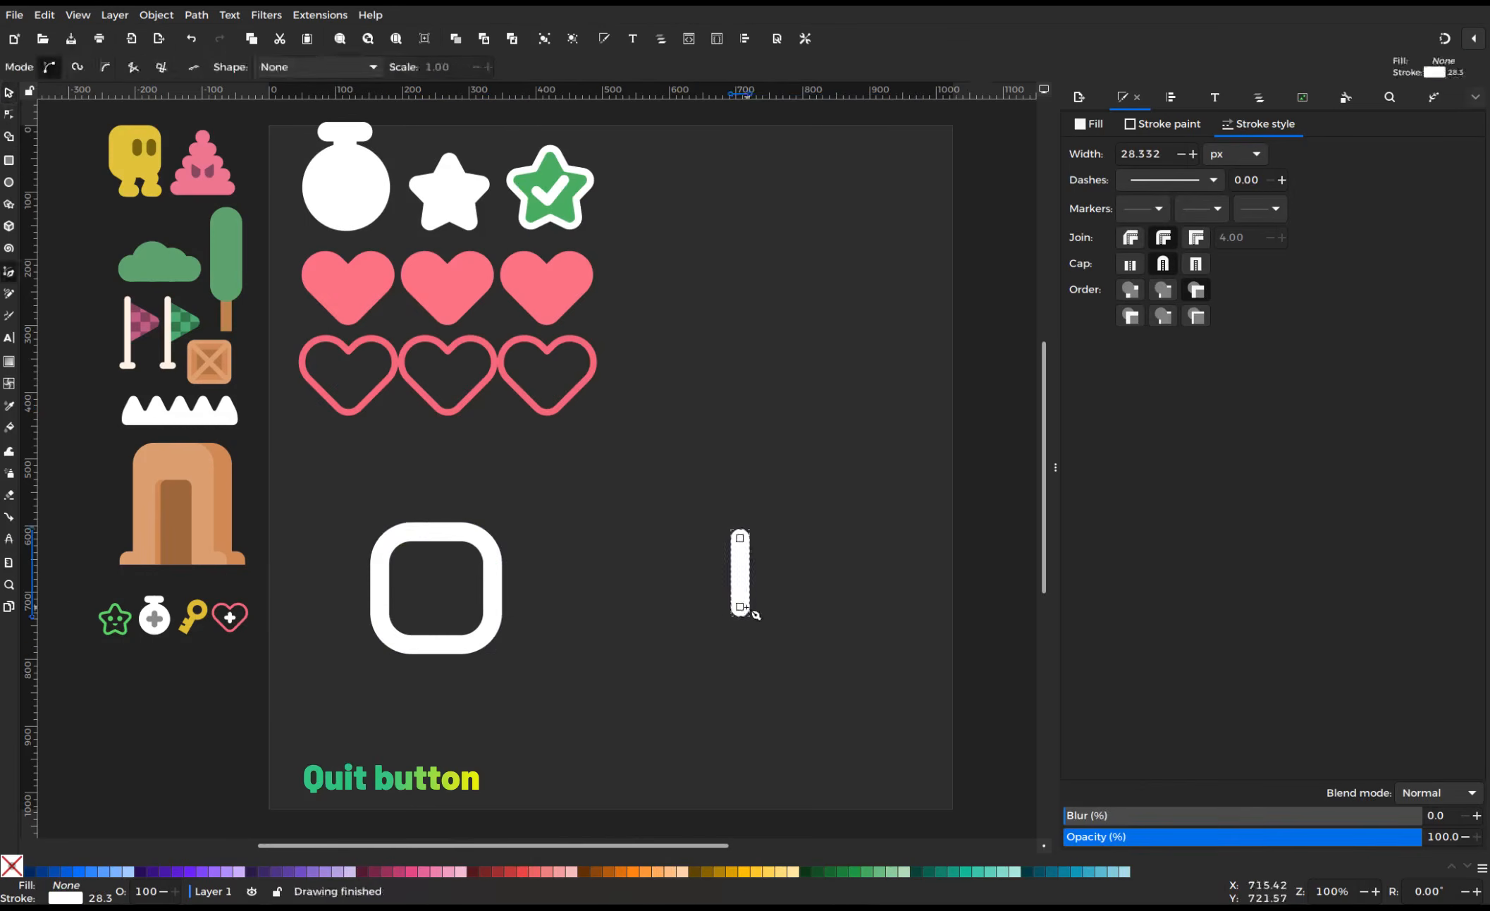
click(765, 564)
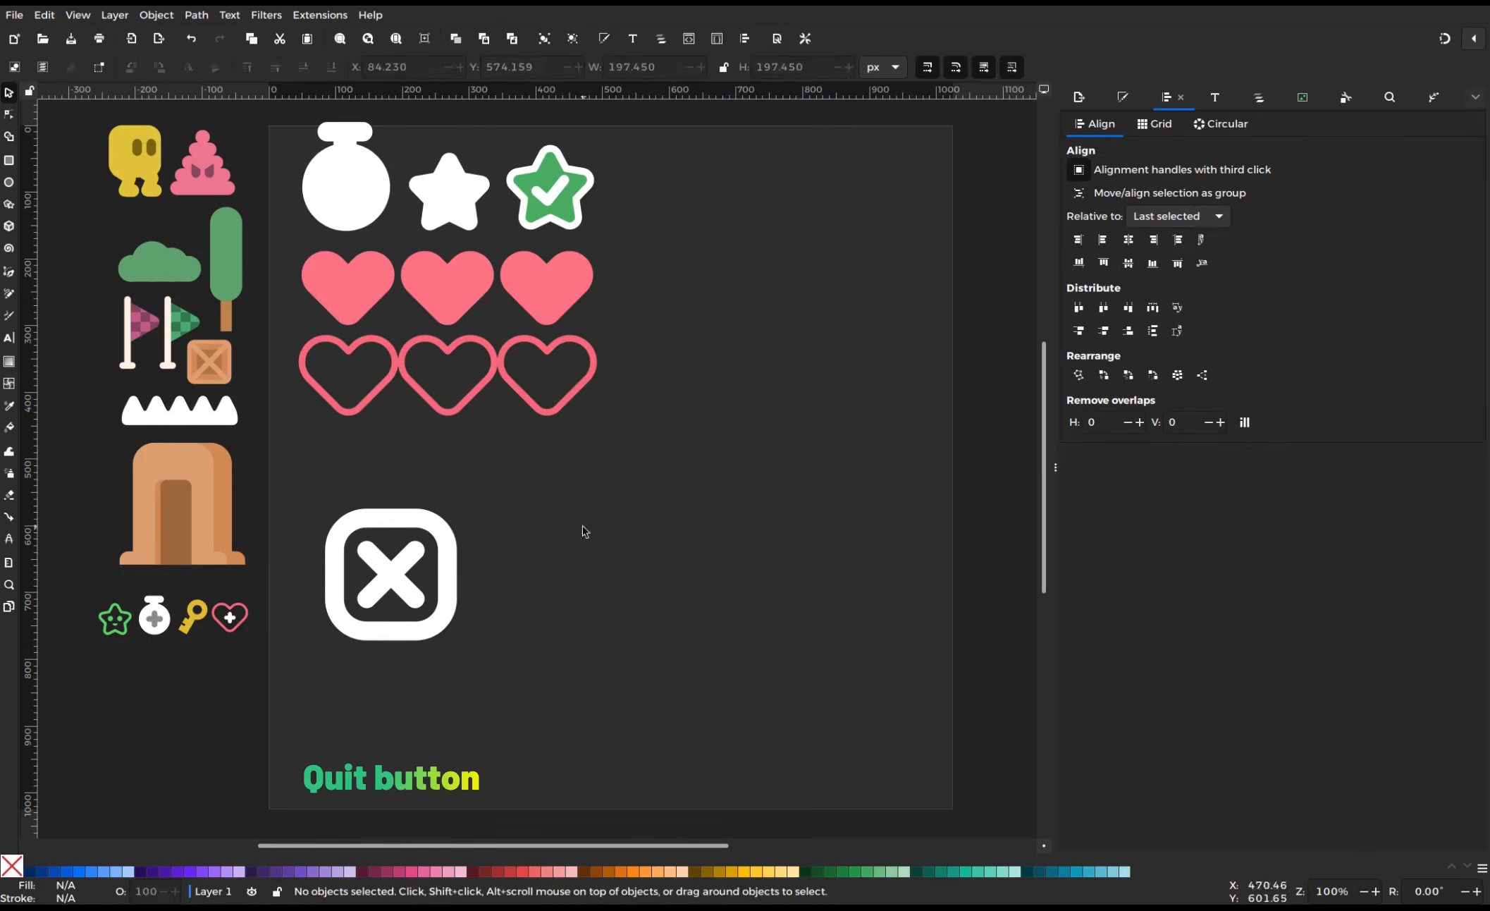
Create a menu/settings button from three stacked white rounded bars, grouped together beside the quit button, about 161 px wide
key(r)
drag(513, 523, 633, 543)
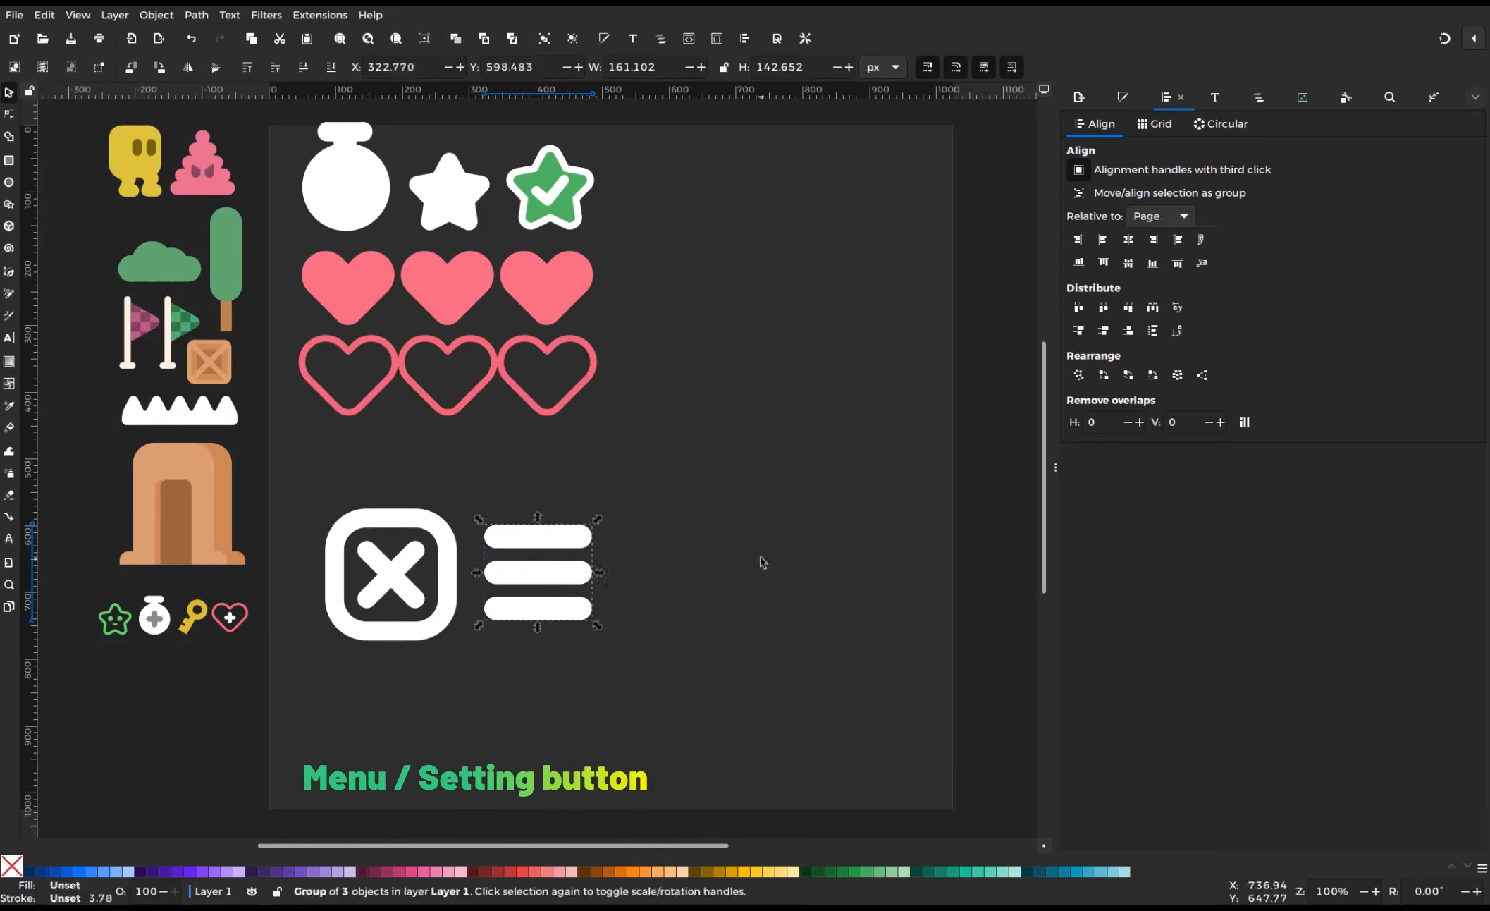
key(Escape)
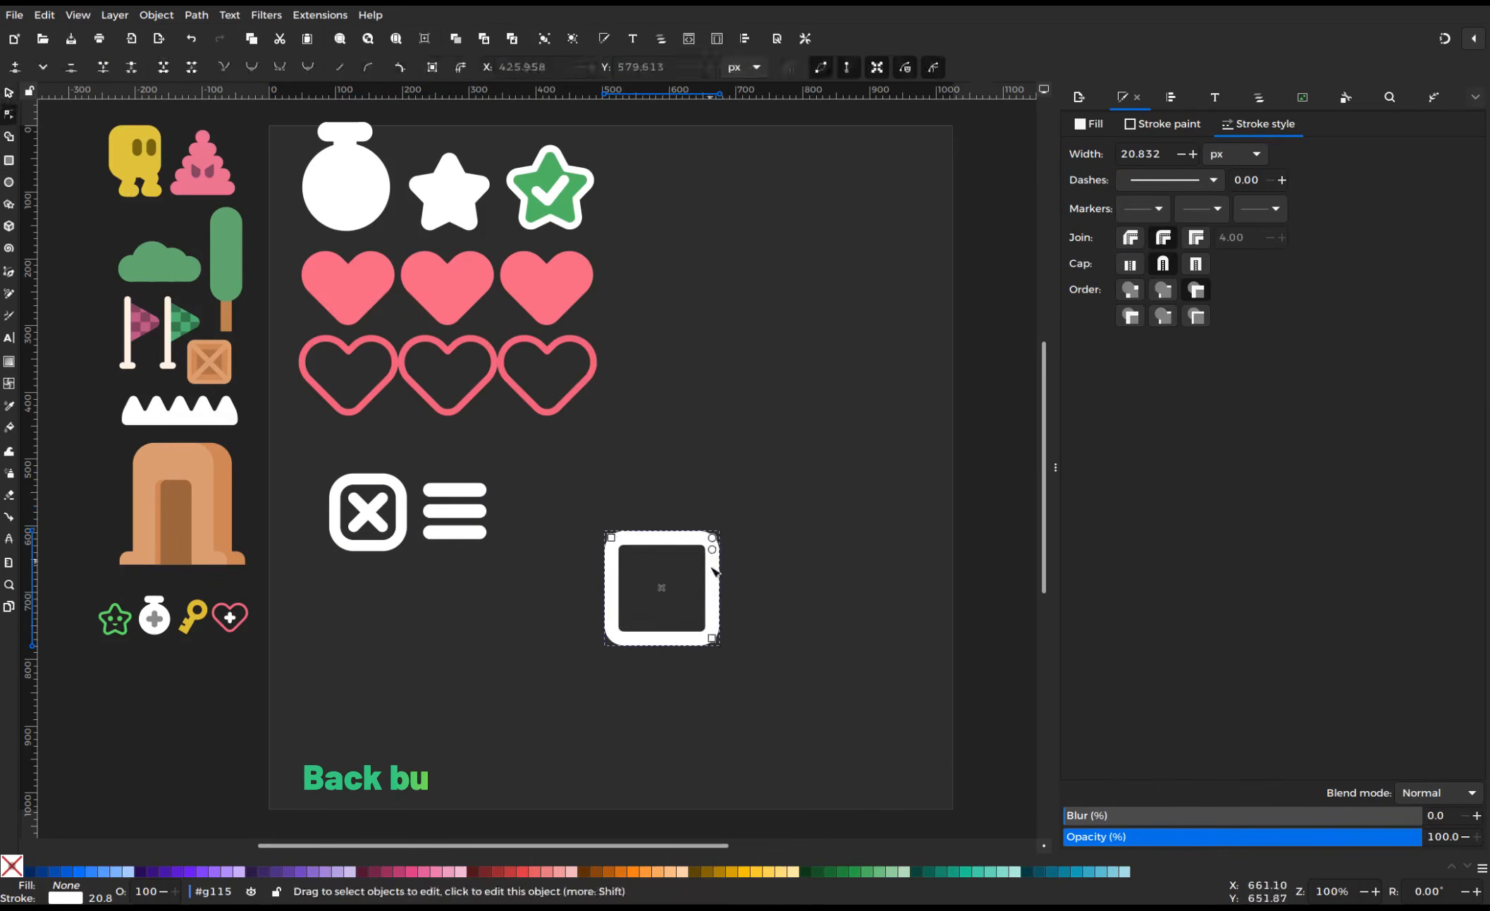
Create a back button by reducing a rounded square outline to a white left-pointing chevron, and place it beside the menu button
drag(726, 514, 751, 600)
key(ctrl+shift+c)
key(n)
mouse_move(767, 713)
mouse_down()
mouse_move(687, 460)
mouse_move(574, 547)
mouse_up()
key(Delete)
key(Delete)
key(s)
key(ctrl+z)
click(927, 67)
drag(554, 499, 546, 502)
click(670, 535)
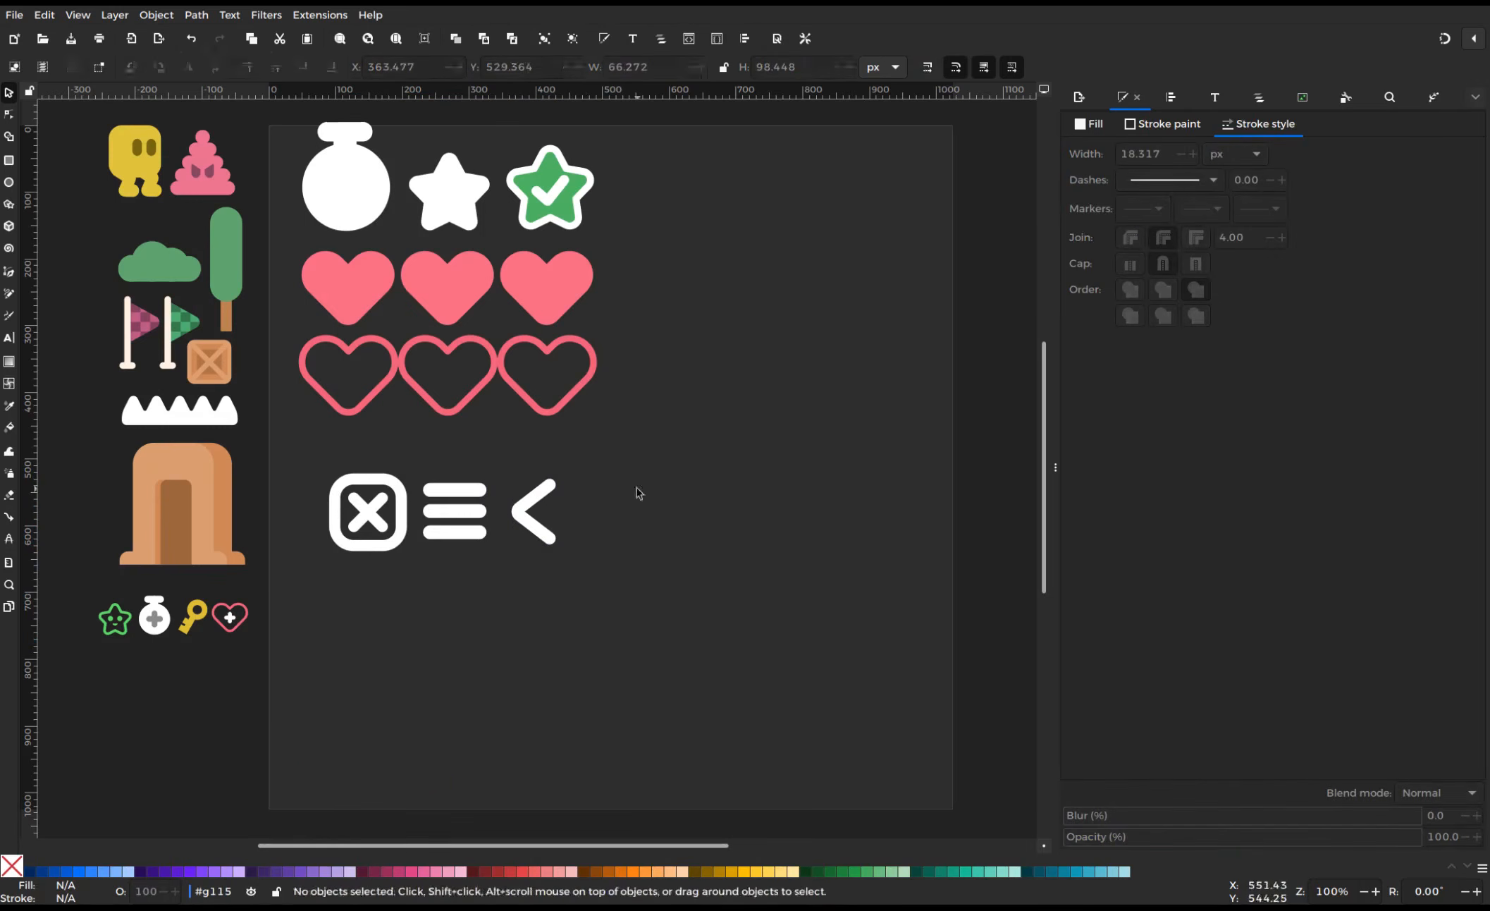
Draw a rectangle for the standard empty button, with a flat light fill and no stroke
key(r)
drag(505, 603, 746, 694)
click(1163, 123)
click(1076, 151)
click(1093, 124)
click(1101, 151)
drag(1381, 409, 1433, 406)
Round the empty button's corners and put a slightly darker grey copy behind it, offset downward as its lower edge
key(s)
drag(691, 629, 815, 472)
key(n)
key(s)
drag(1387, 715, 1370, 715)
drag(726, 491, 726, 504)
click(303, 67)
click(833, 154)
Draw a sky background rectangle about 527 × 575 px on the page and fill it with muted dark purple
key(r)
drag(599, 400, 909, 592)
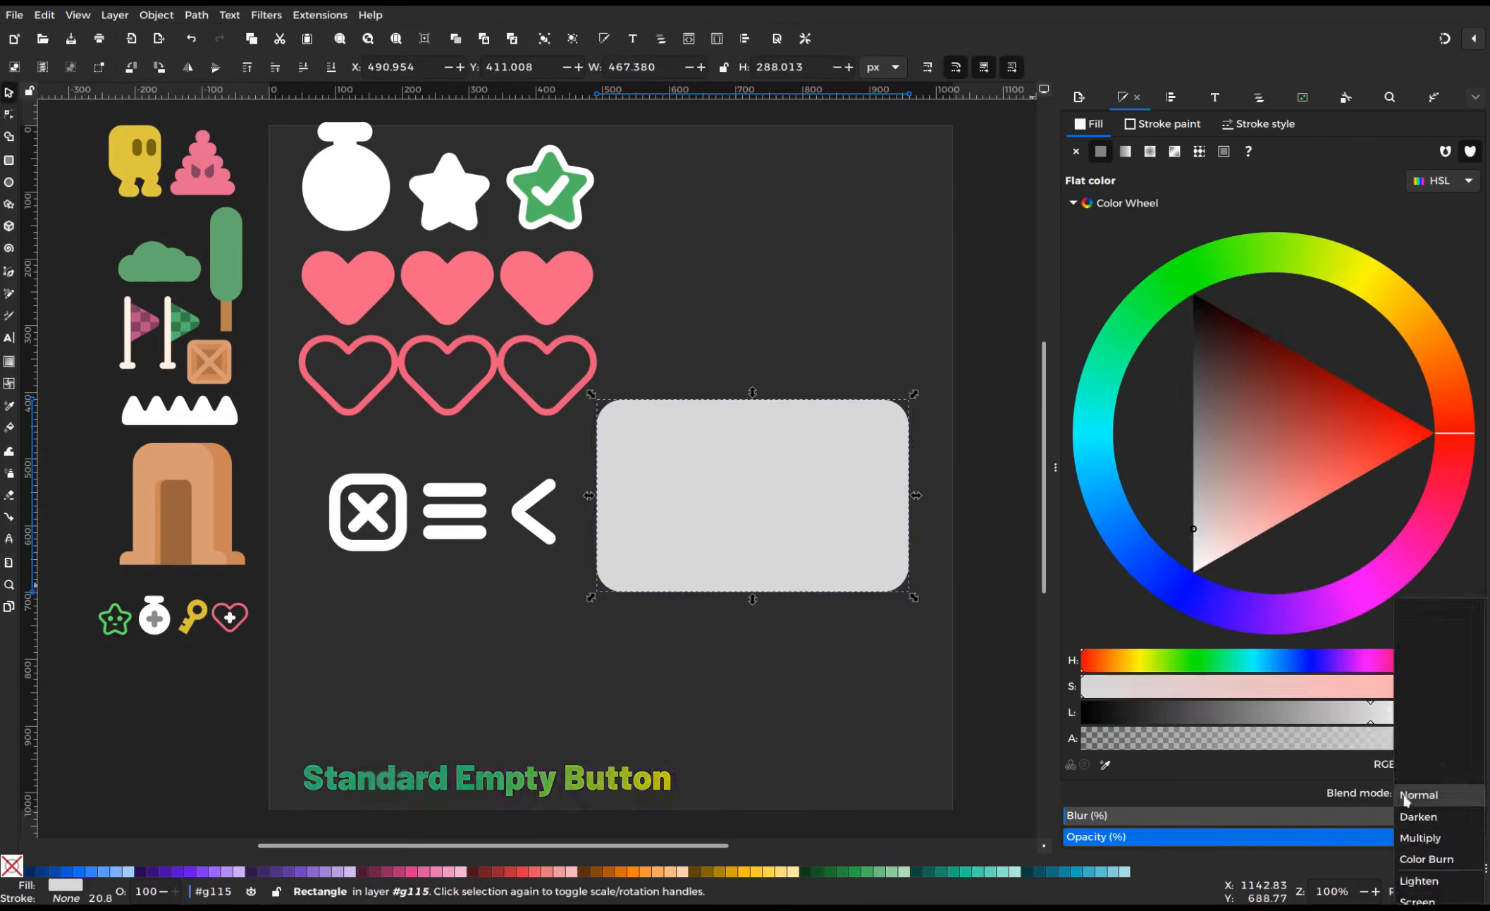
key(End)
click(1315, 437)
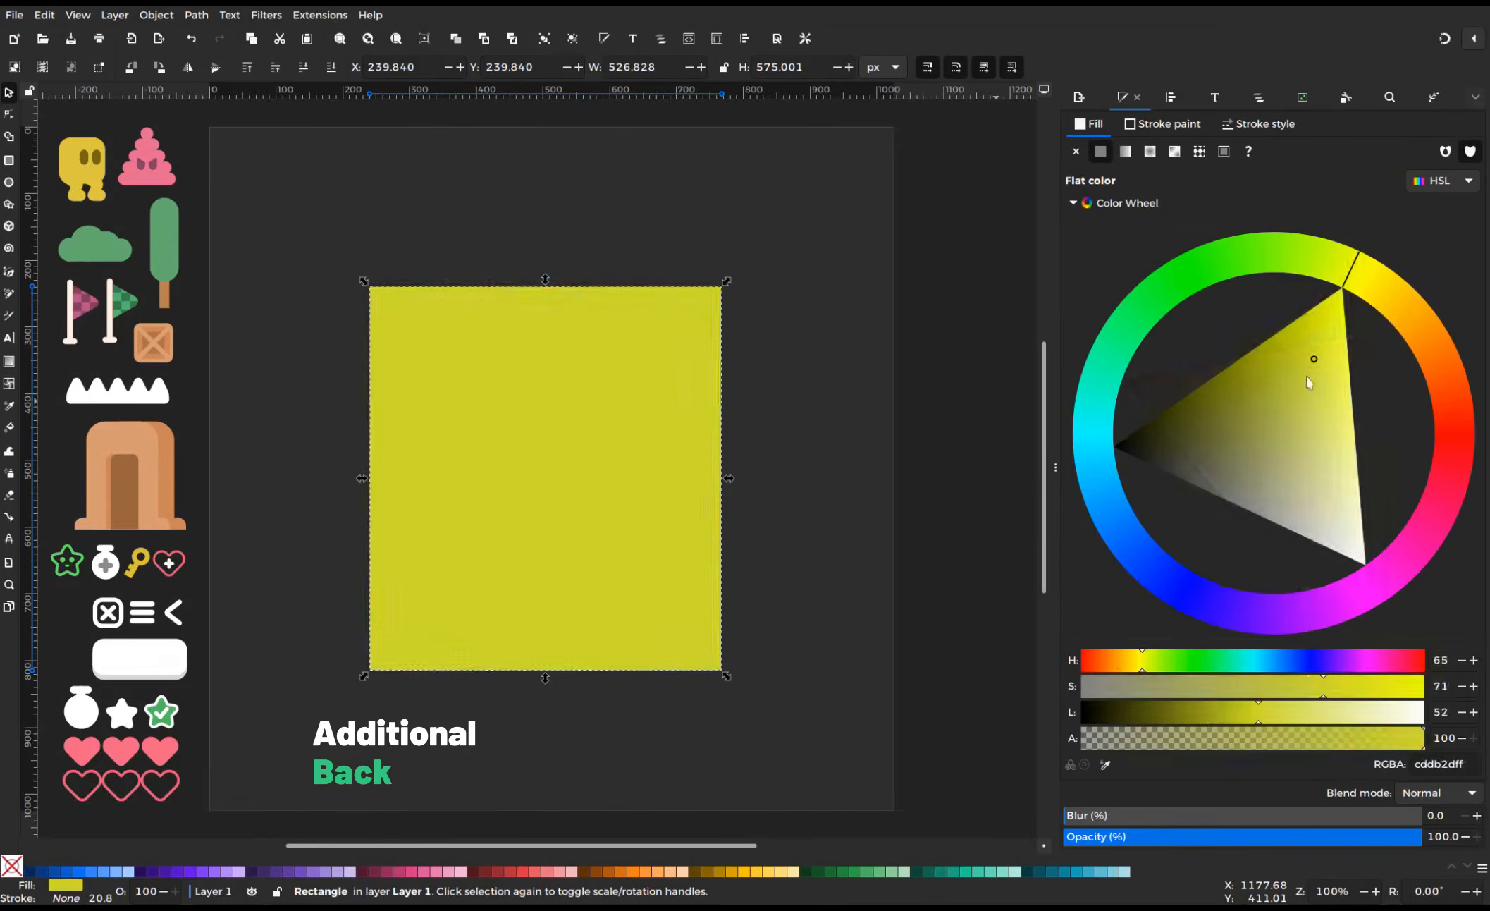
click(1303, 614)
click(1257, 689)
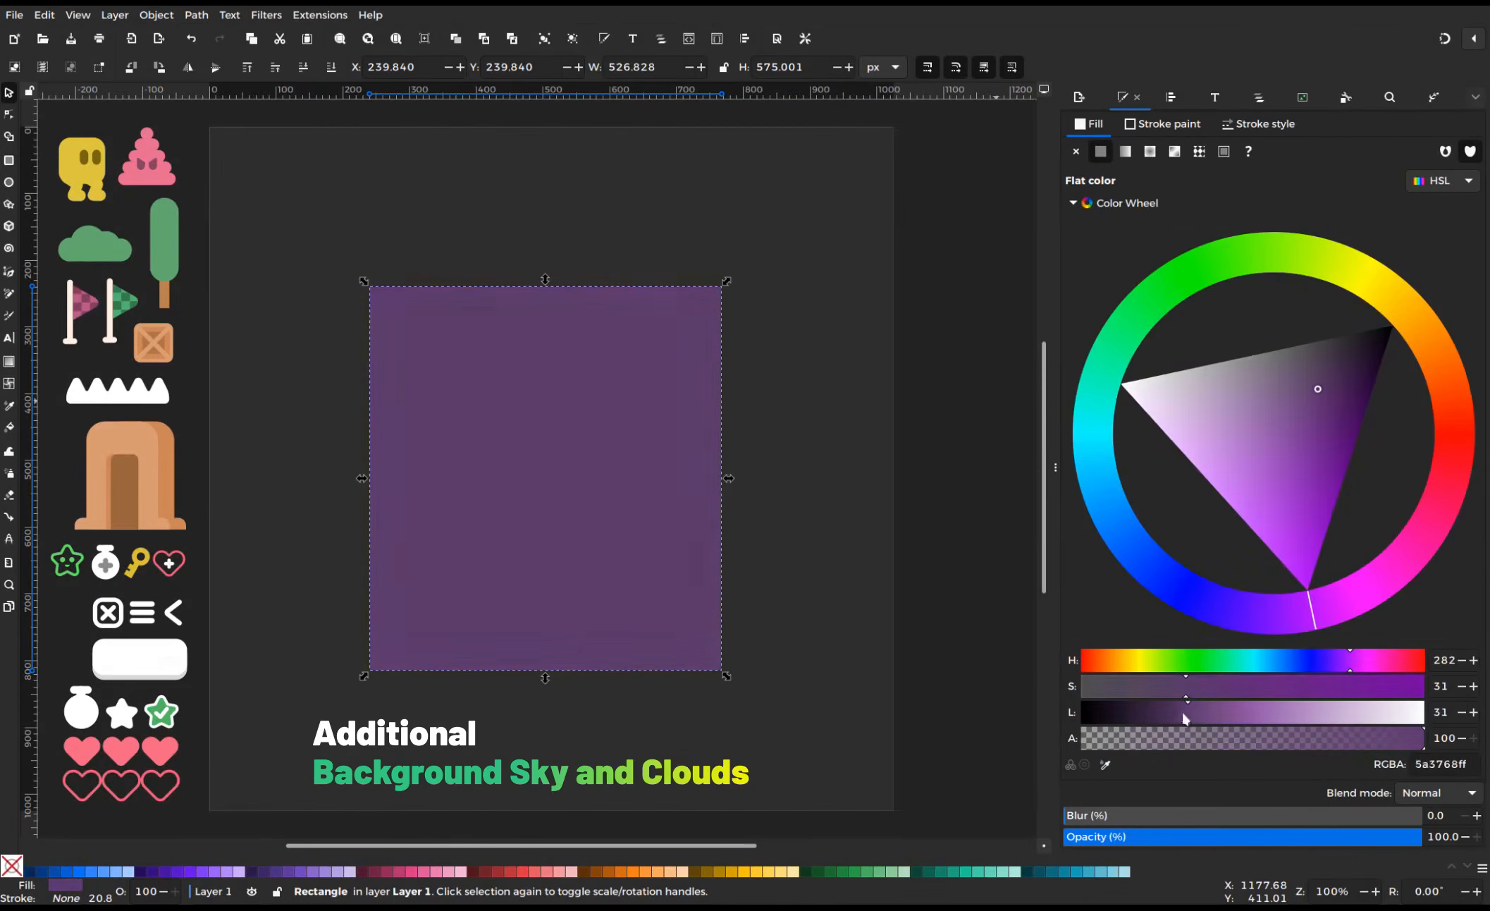
Turn the background fill into a vertical linear gradient that ends in a lighter purple at the lower edge
click(1125, 151)
click(1091, 306)
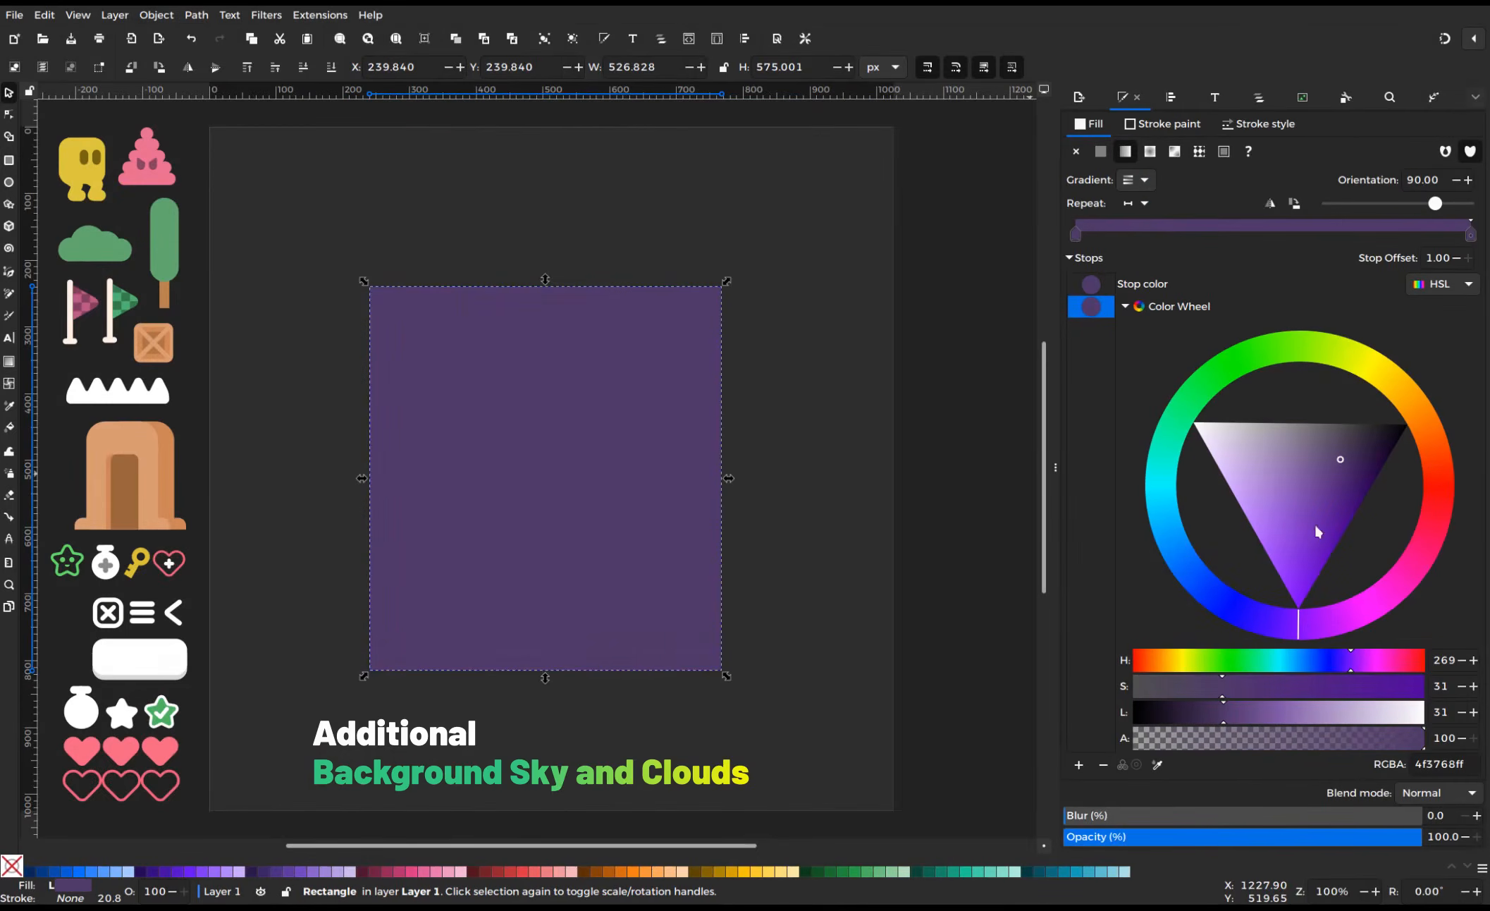
click(1317, 531)
click(779, 415)
Duplicate the green bush onto the purple background and enlarge the background rectangle
right_click(113, 254)
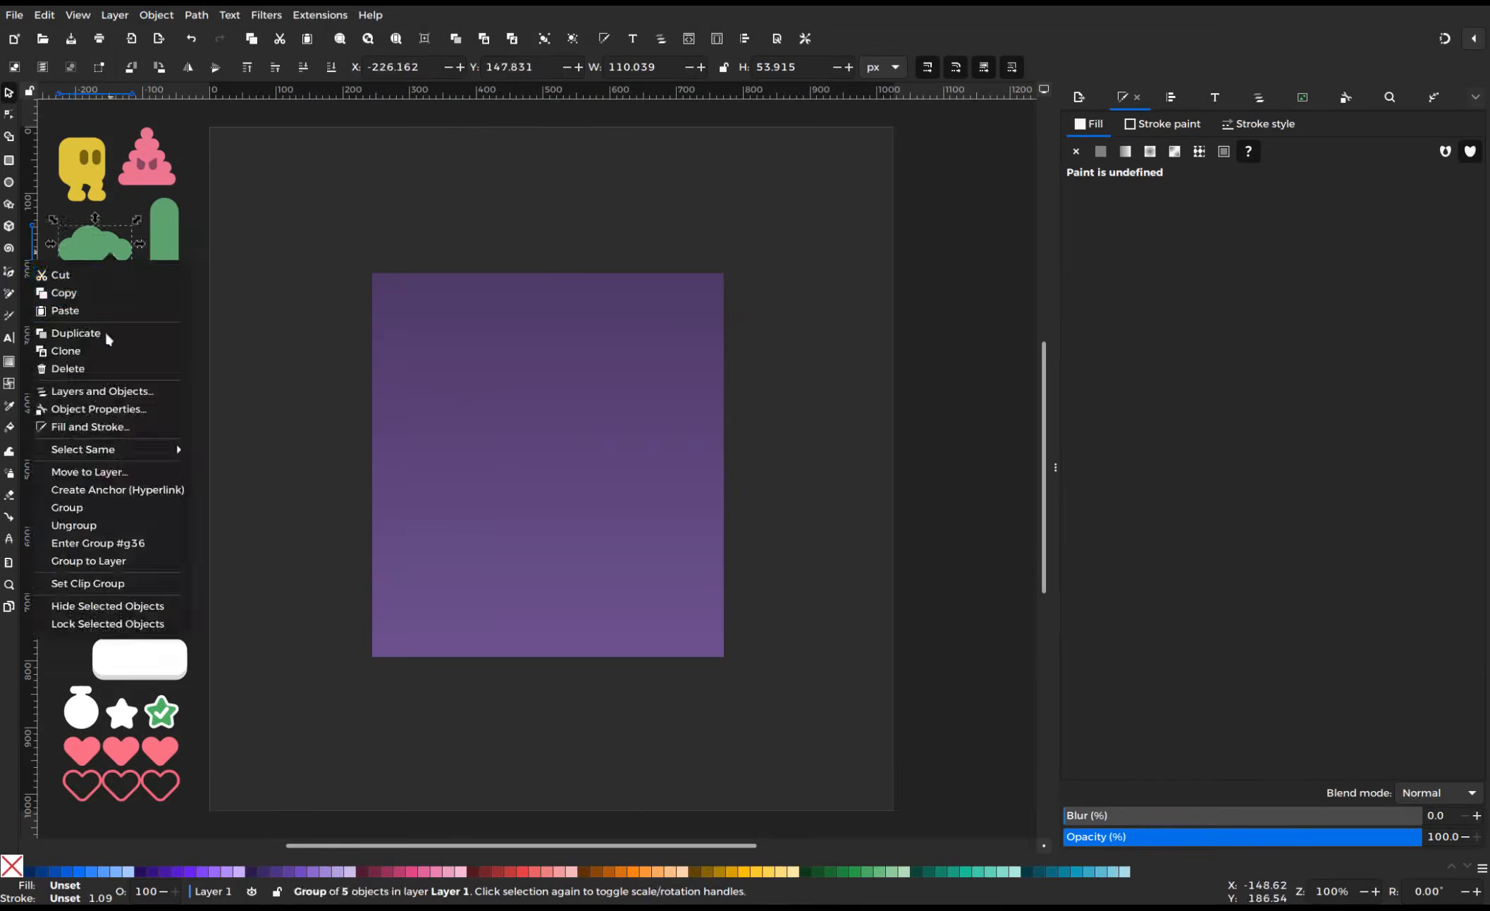
click(96, 334)
drag(112, 250, 499, 395)
shift+click(564, 437)
drag(728, 661, 779, 732)
Place the bush copy in the upper sky and recolour it as a pale purple cloud
click(494, 395)
drag(519, 414, 487, 365)
key(d)
click(522, 454)
key(s)
click(1272, 407)
Duplicate the sky cloud beside the first one and rearrange its circles to give it a different shape
key(ctrl+d)
drag(487, 365, 647, 356)
double_click(667, 341)
key(n)
key(s)
Duplicate a cloud to the lower part of the background, enlarge it and fill it with dark purple 483162
shift+click(458, 360)
click(498, 354)
key(ctrl+d)
drag(446, 347, 387, 658)
mouse_move(473, 621)
mouse_down()
mouse_move(586, 567)
mouse_move(479, 622)
mouse_up()
click(1334, 400)
Add a mirrored copy of the dark cloud beside it and shift its circles to vary the outline
key(Escape)
drag(556, 656, 737, 662)
key(space)
key(h)
double_click(719, 603)
drag(719, 604, 740, 604)
drag(806, 21, 808, 23)
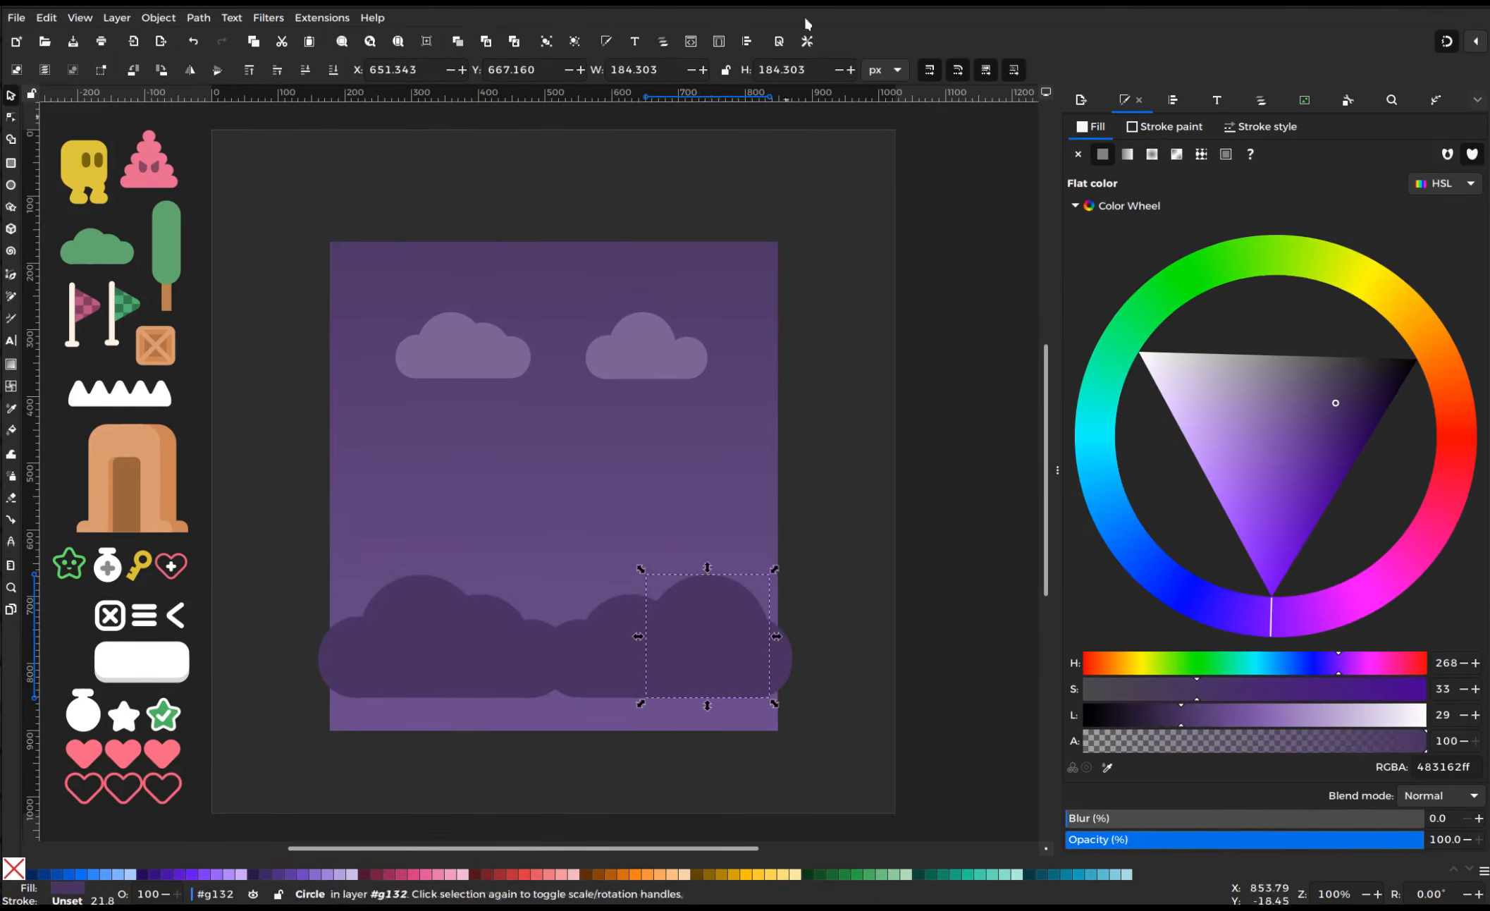
double_click(804, 635)
Select both dark clouds and stamp copies sideways to form a continuous row of clouds
shift+click(492, 678)
drag(492, 682, 455, 692)
key(space)
drag(456, 692, 891, 692)
Fill the base of the cloud row with a dark purple rectangle about 1002 × 15 px and select the whole row
key(r)
drag(321, 695, 991, 707)
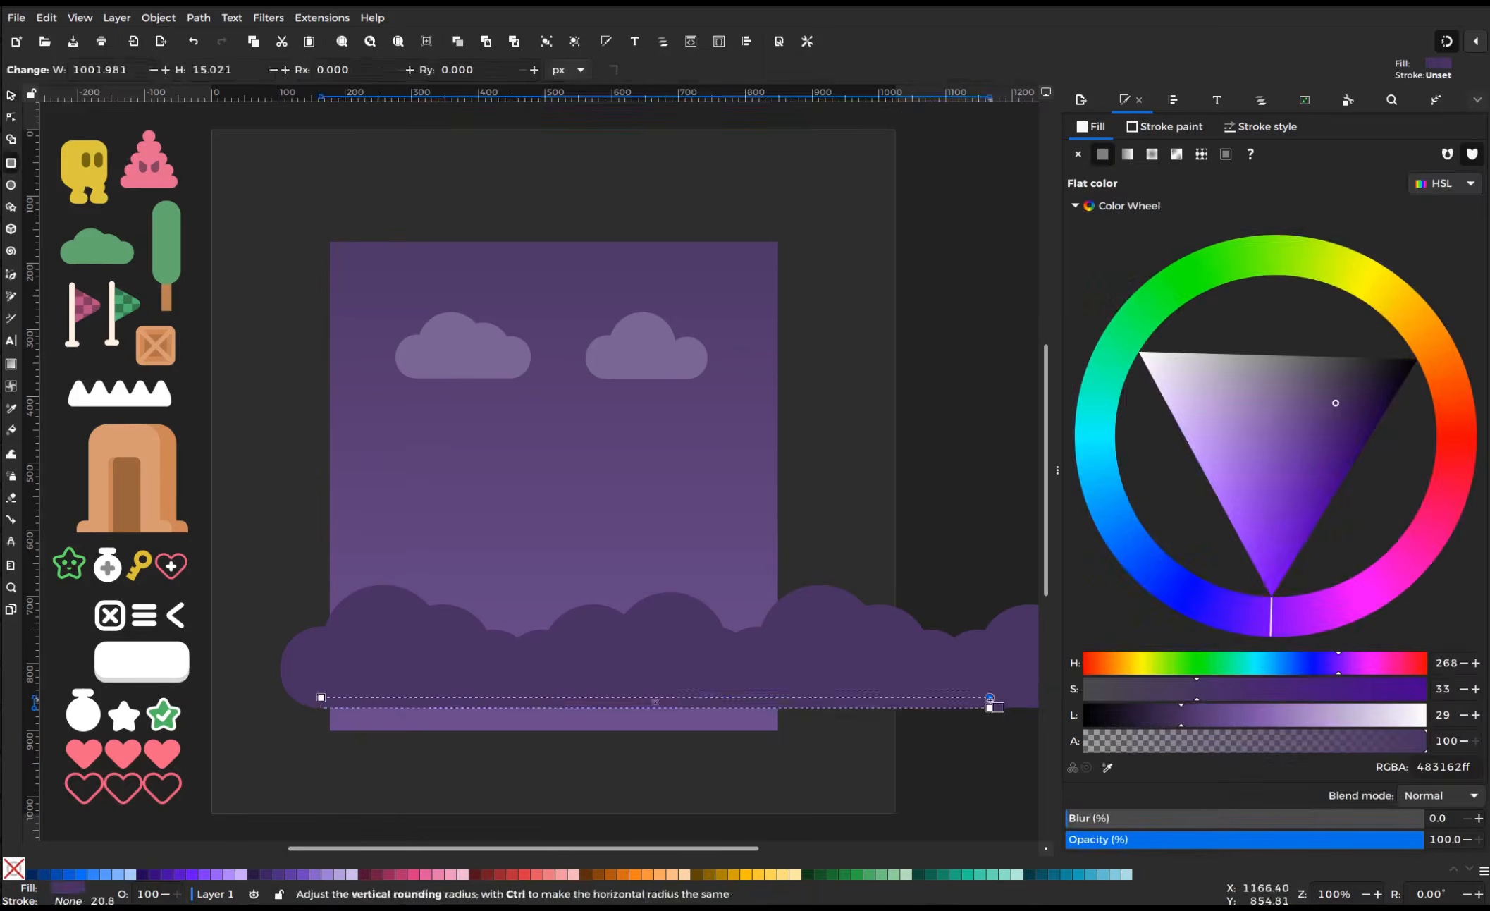
scroll(839, 705, right, 5)
drag(122, 498, 1038, 768)
drag(797, 849, 656, 849)
Draw a rectangle over the cloud row and clip the row to it, leaving a straight-edged band about 1084 px wide
click(809, 432)
key(r)
drag(196, 646, 919, 482)
key(s)
drag(559, 481, 559, 569)
drag(559, 646, 559, 730)
shift+click(991, 669)
right_click(801, 638)
drag(621, 638, 733, 553)
right_click(140, 646)
click(186, 335)
drag(270, 585, 471, 688)
drag(475, 700, 479, 696)
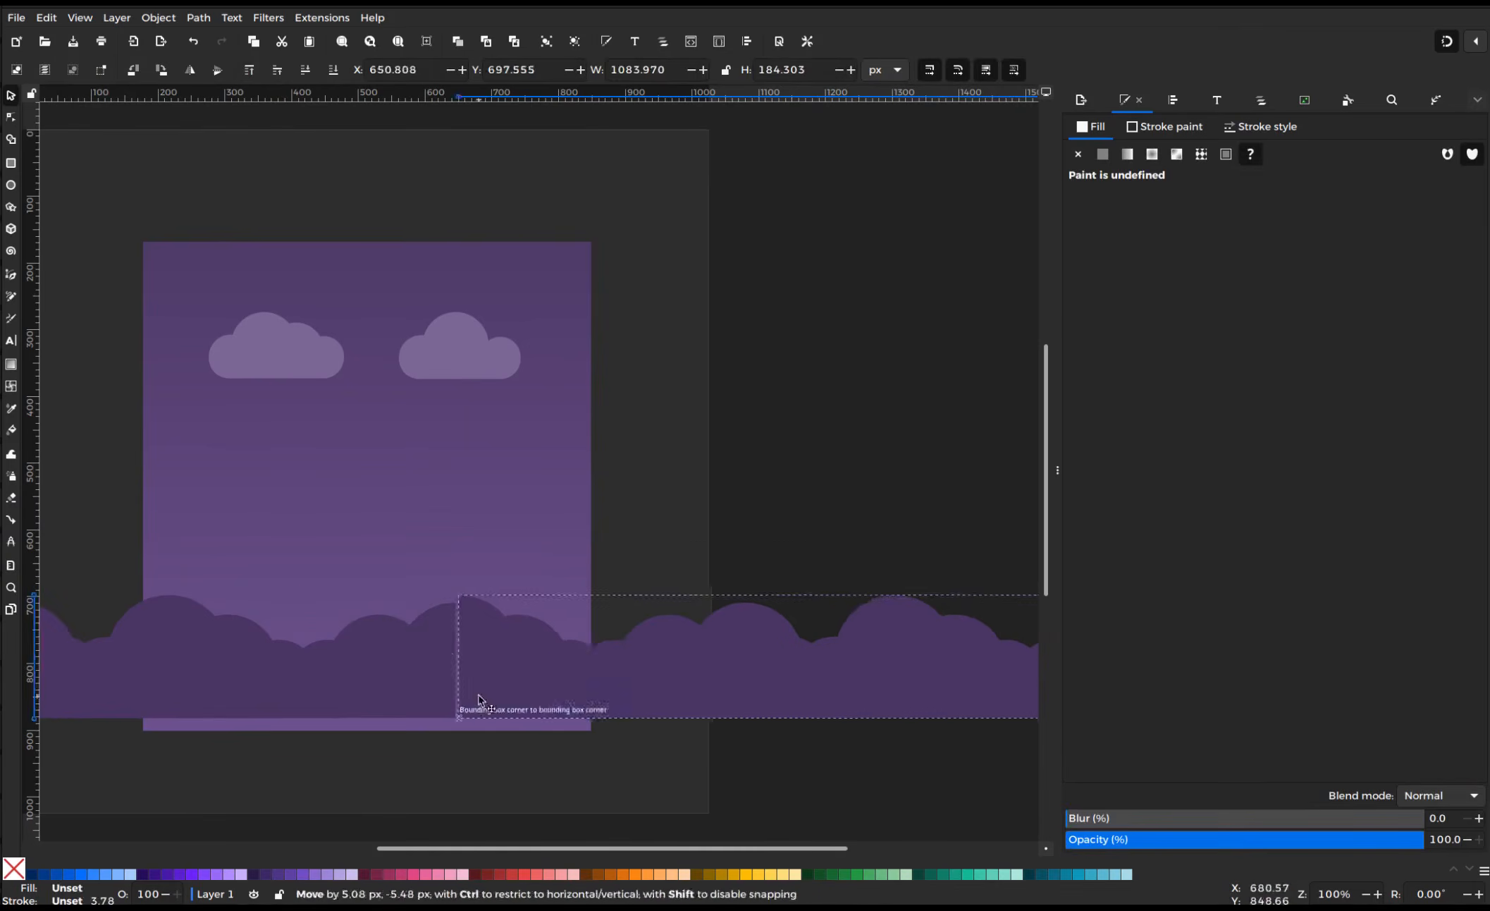
key(Delete)
Duplicate the clipped cloud band, flip it horizontally and join it to the end of the original band
scroll(243, 686, left, 13)
click(243, 686)
key(ctrl+d)
key(h)
drag(159, 687, 708, 547)
scroll(709, 548, right, 14)
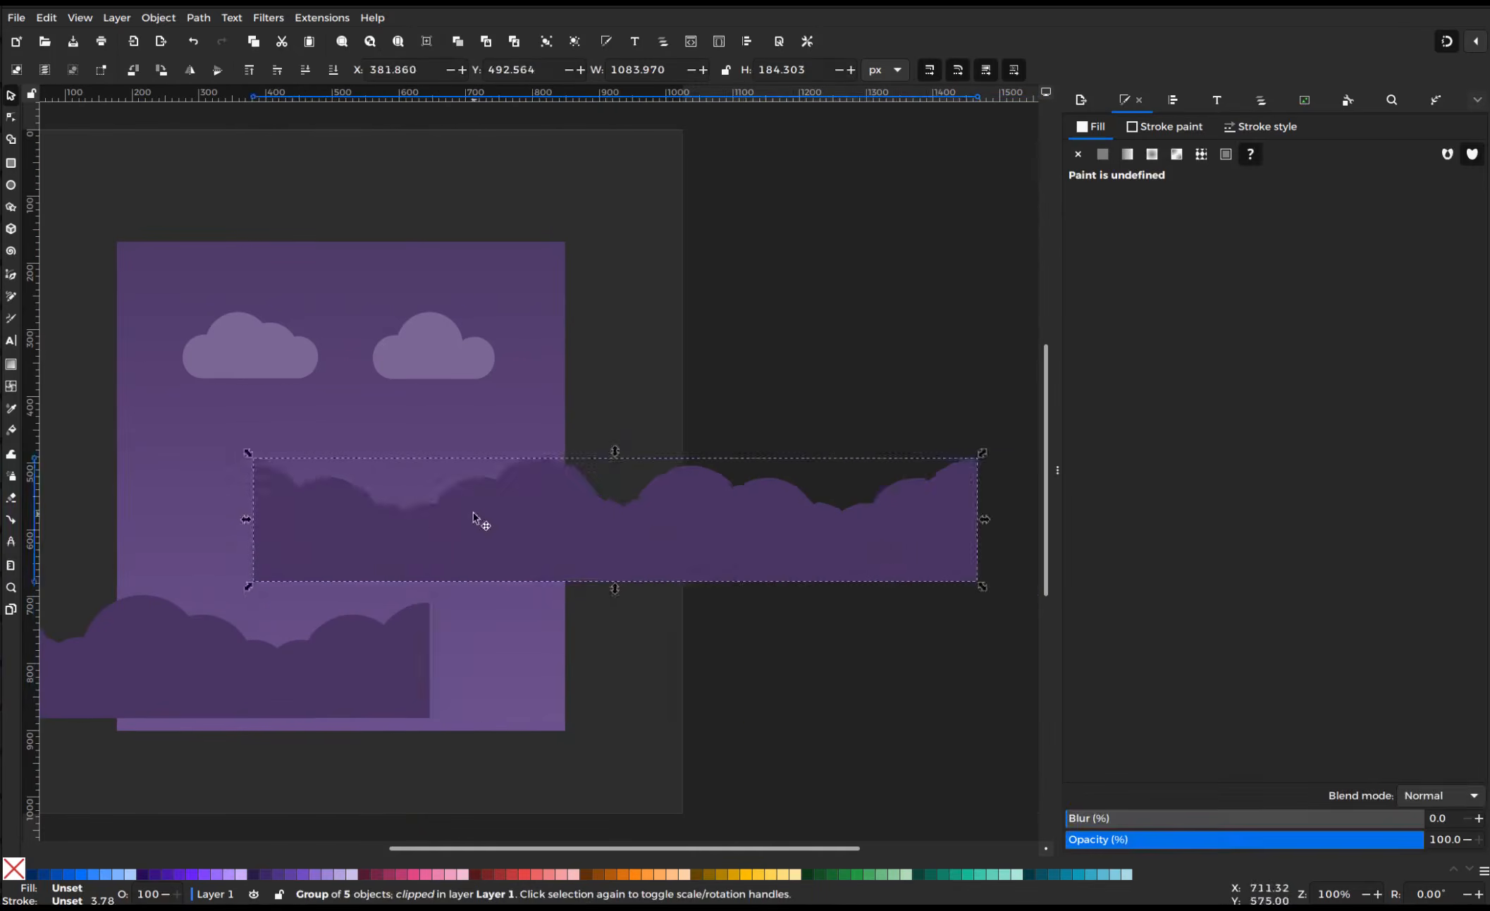
drag(259, 534, 432, 674)
Group the two joined cloud bands and clip them to a new rectangle about 860 px wide
key(r)
mouse_move(143, 648)
mouse_down()
mouse_move(499, 513)
mouse_move(717, 485)
mouse_up()
key(s)
drag(430, 655, 429, 759)
click(778, 672)
shift+click(108, 674)
right_click(107, 674)
click(64, 501)
shift+click(513, 740)
right_click(512, 741)
click(472, 642)
Set the clipped cloud band along the background's lower edge and recolour the two sky clouds a more saturated purple
drag(114, 676, 686, 676)
drag(557, 667, 577, 694)
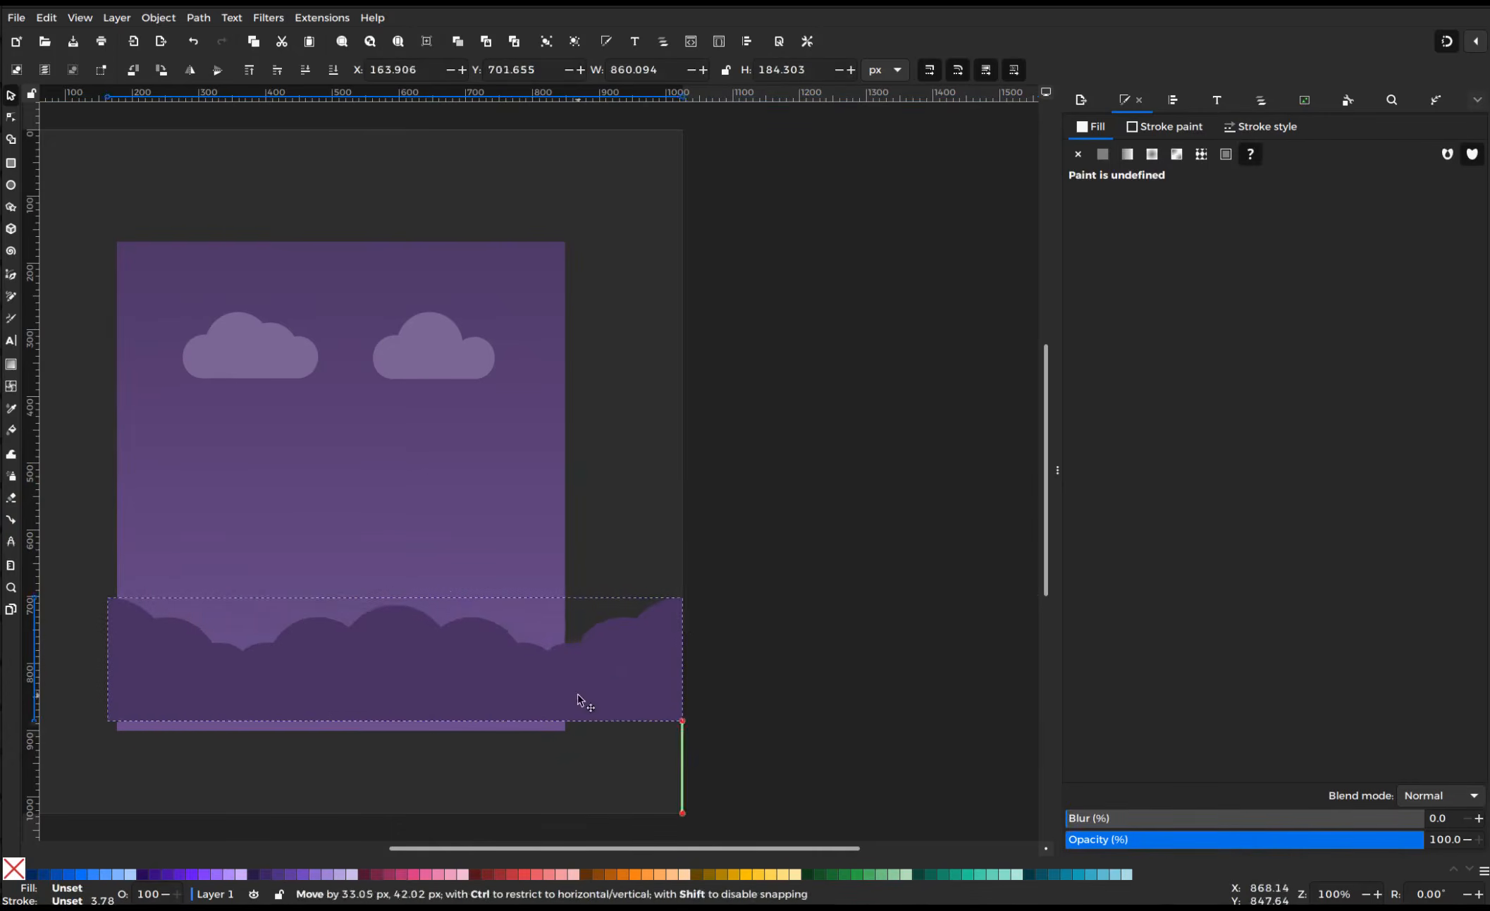
scroll(573, 703, left, 8)
shift+click(515, 365)
drag(160, 743, 437, 525)
key(ctrl+z)
click(698, 663)
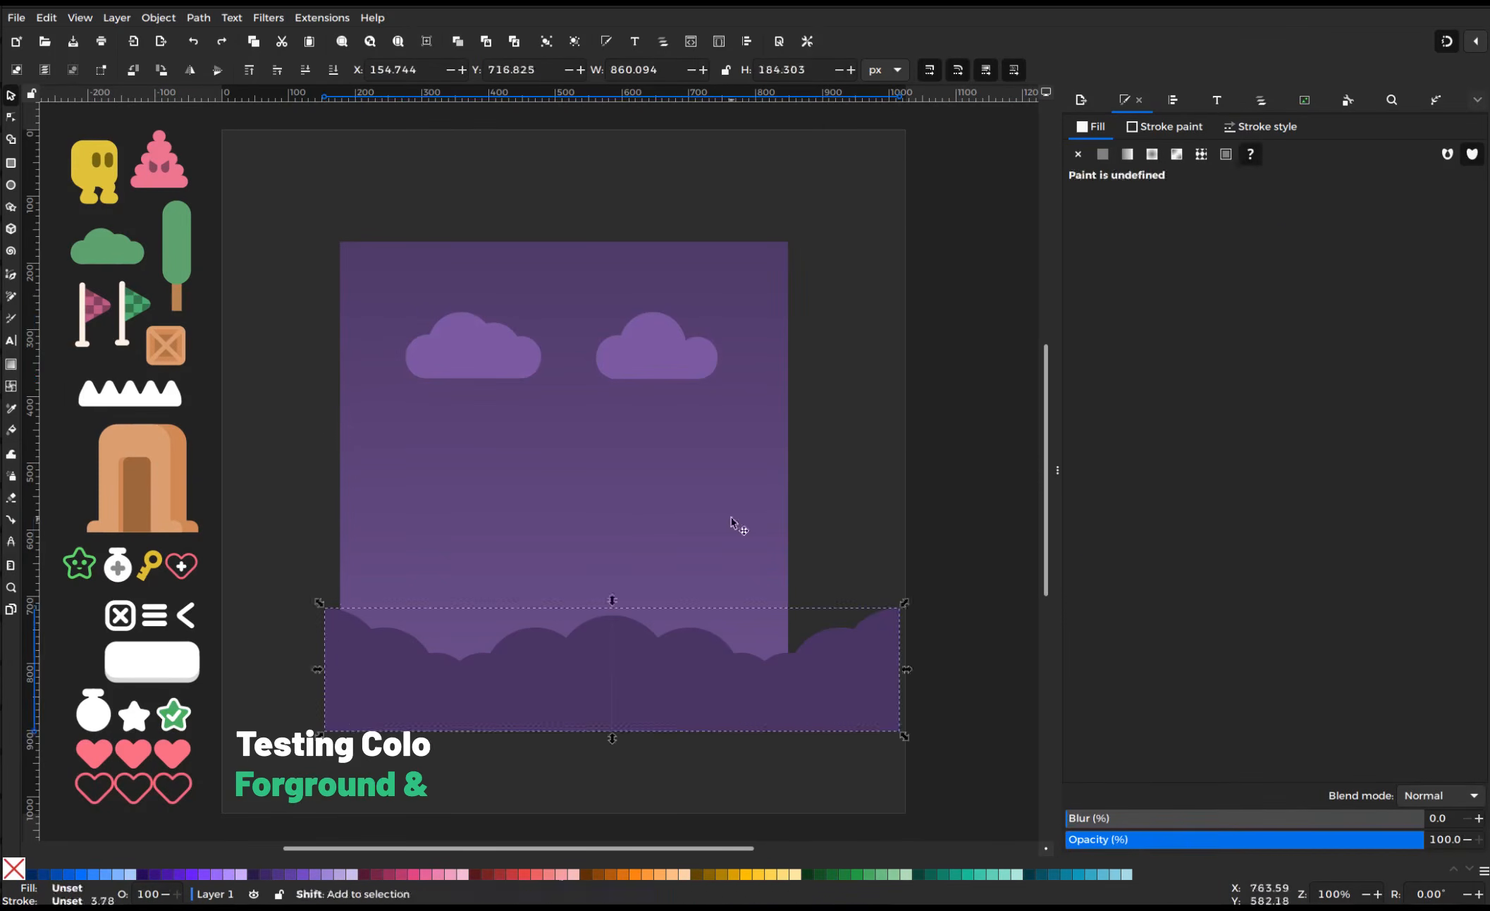
Scale and align the dark cloud band so it matches the background's width at its lower edge
shift+click(738, 525)
key(Escape)
drag(173, 515, 169, 520)
drag(174, 256, 205, 287)
mouse_move(89, 176)
mouse_down()
mouse_move(505, 488)
mouse_move(84, 168)
mouse_up()
drag(159, 170, 159, 171)
key(Escape)
mouse_move(367, 721)
mouse_down()
mouse_move(383, 703)
mouse_move(383, 721)
mouse_up()
drag(920, 603, 794, 629)
Place the yellow character, the pink enemy and the brown door on the purple background to test colour contrast
drag(56, 120, 205, 204)
drag(159, 169, 494, 523)
drag(138, 487, 661, 505)
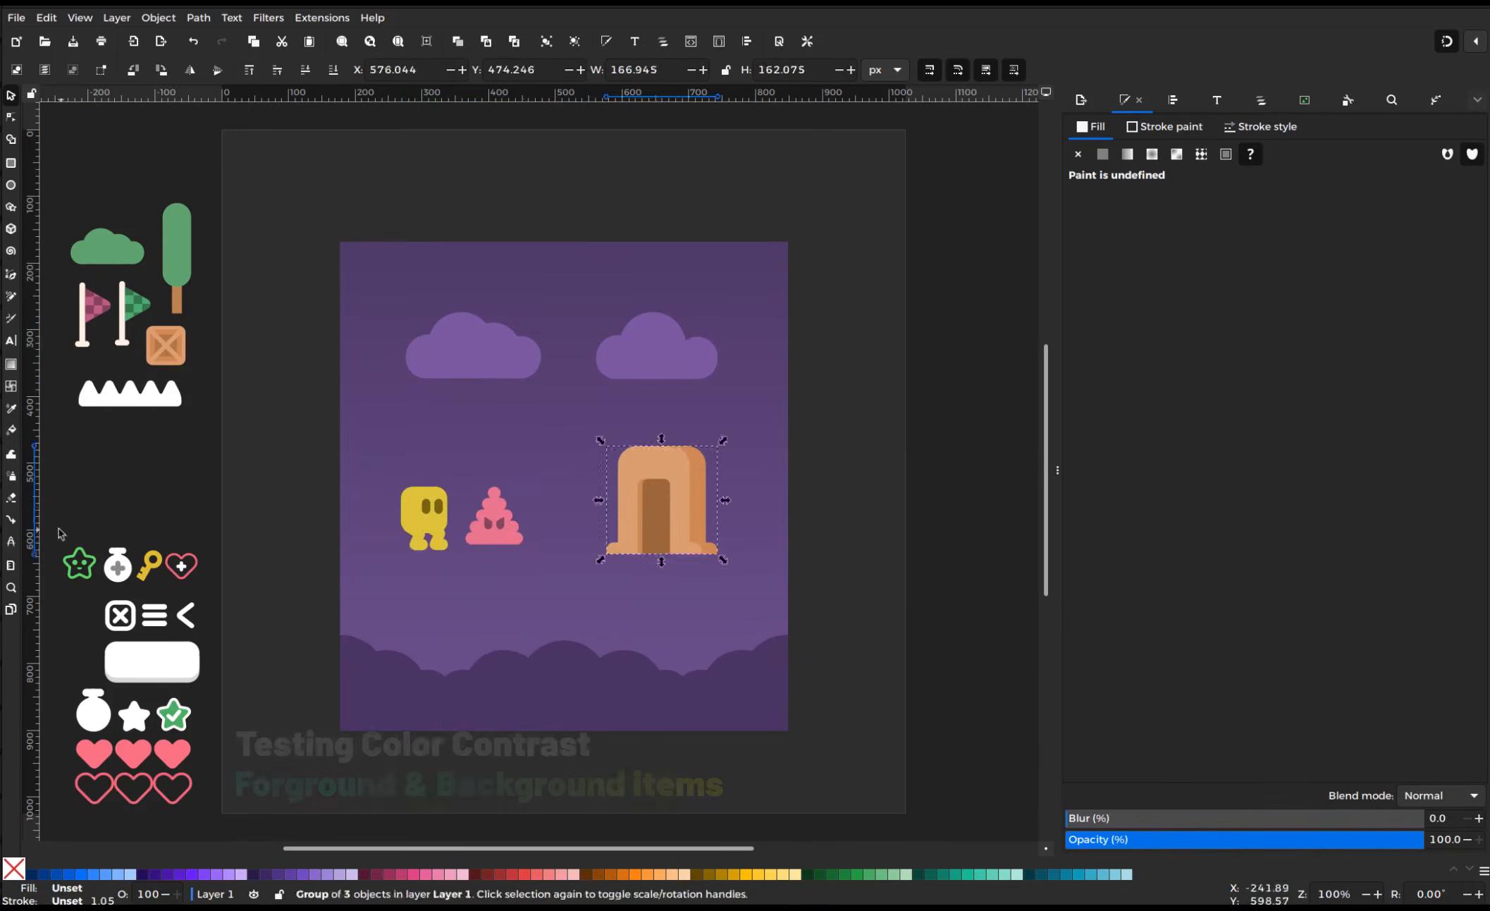
Move the collectibles, interface buttons, hearts and star icons onto the upper part of the background
drag(60, 536, 212, 690)
drag(162, 667, 475, 391)
drag(67, 663, 216, 825)
drag(488, 394, 716, 393)
drag(60, 673, 211, 821)
drag(133, 753, 432, 333)
Move the tree, bush, spikes, flags and crate onto the dark clouds in the lower part of the background
drag(56, 184, 253, 416)
drag(177, 268, 890, 553)
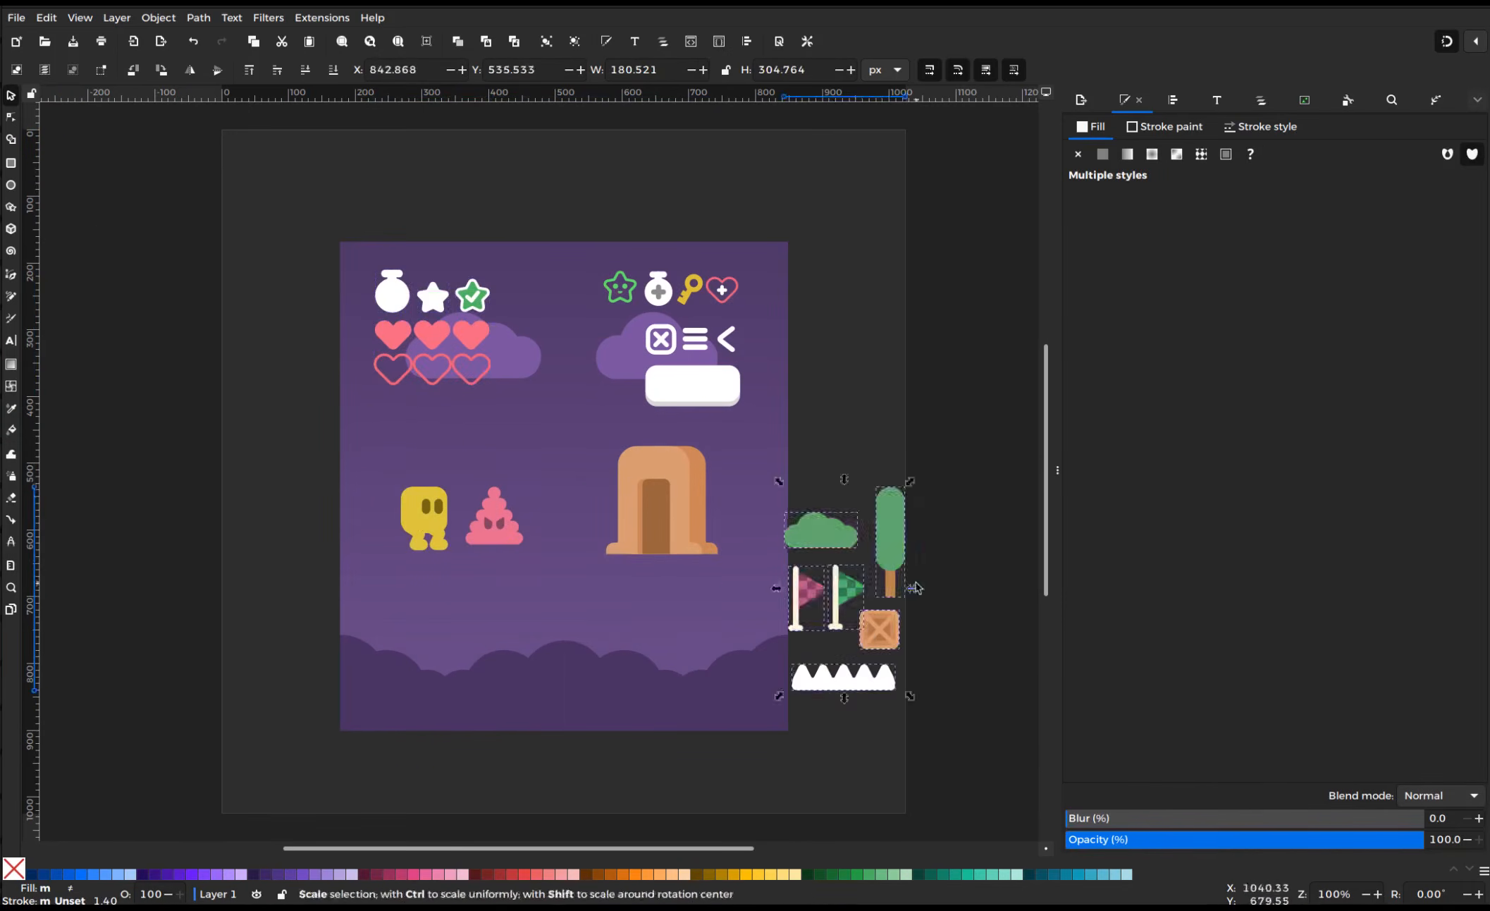
drag(776, 480, 917, 605)
drag(891, 535, 734, 629)
drag(836, 592, 574, 642)
drag(877, 626, 571, 659)
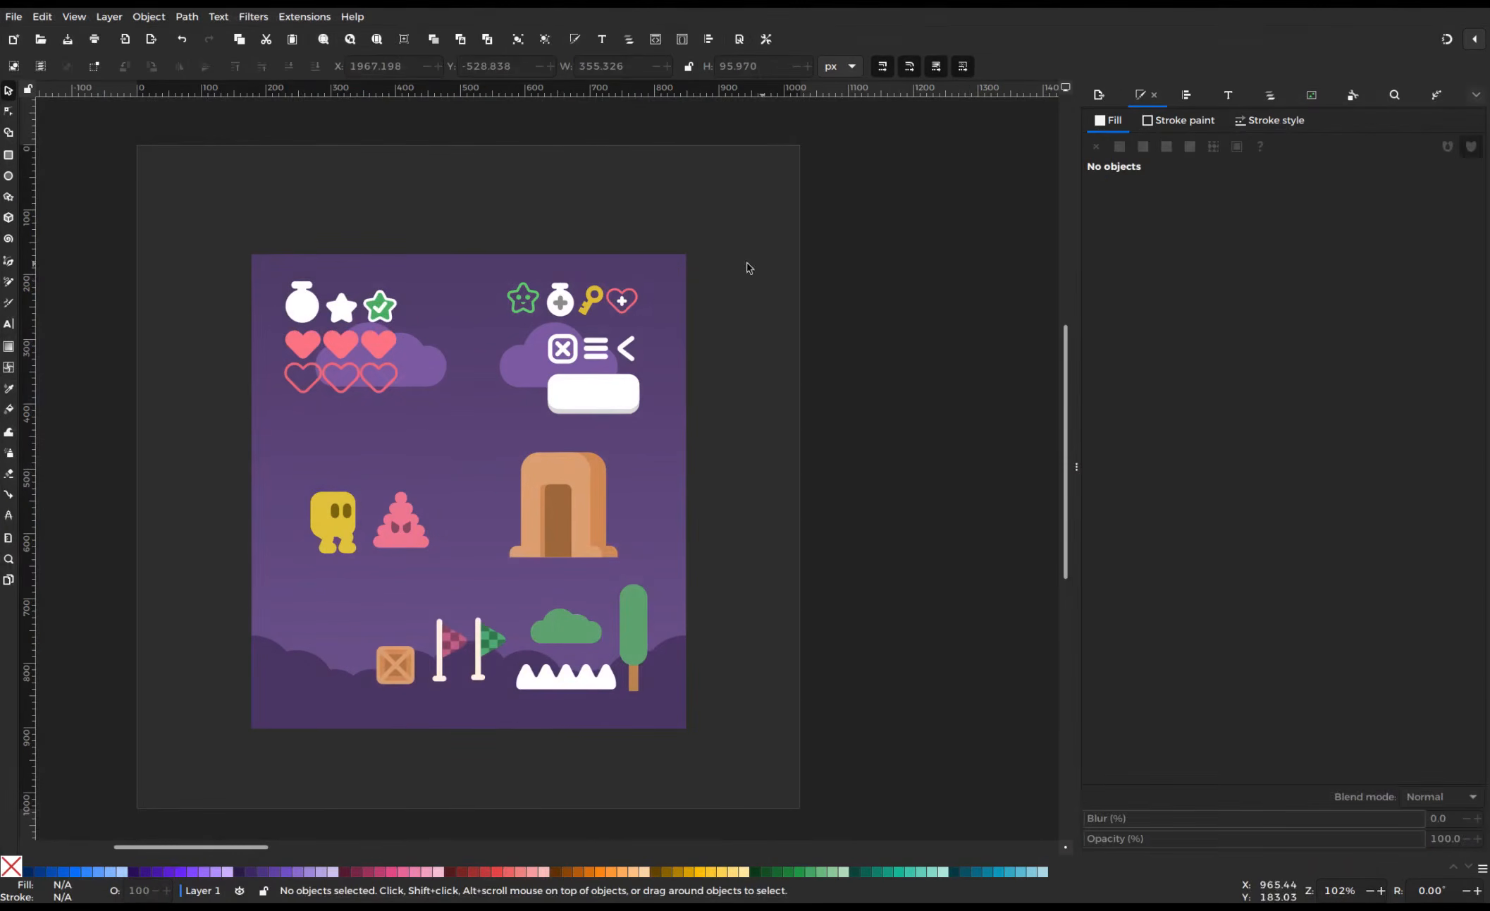
Move the collectibles, both star icons and the plain timer off the background into a row on the page above it
drag(625, 301, 697, 254)
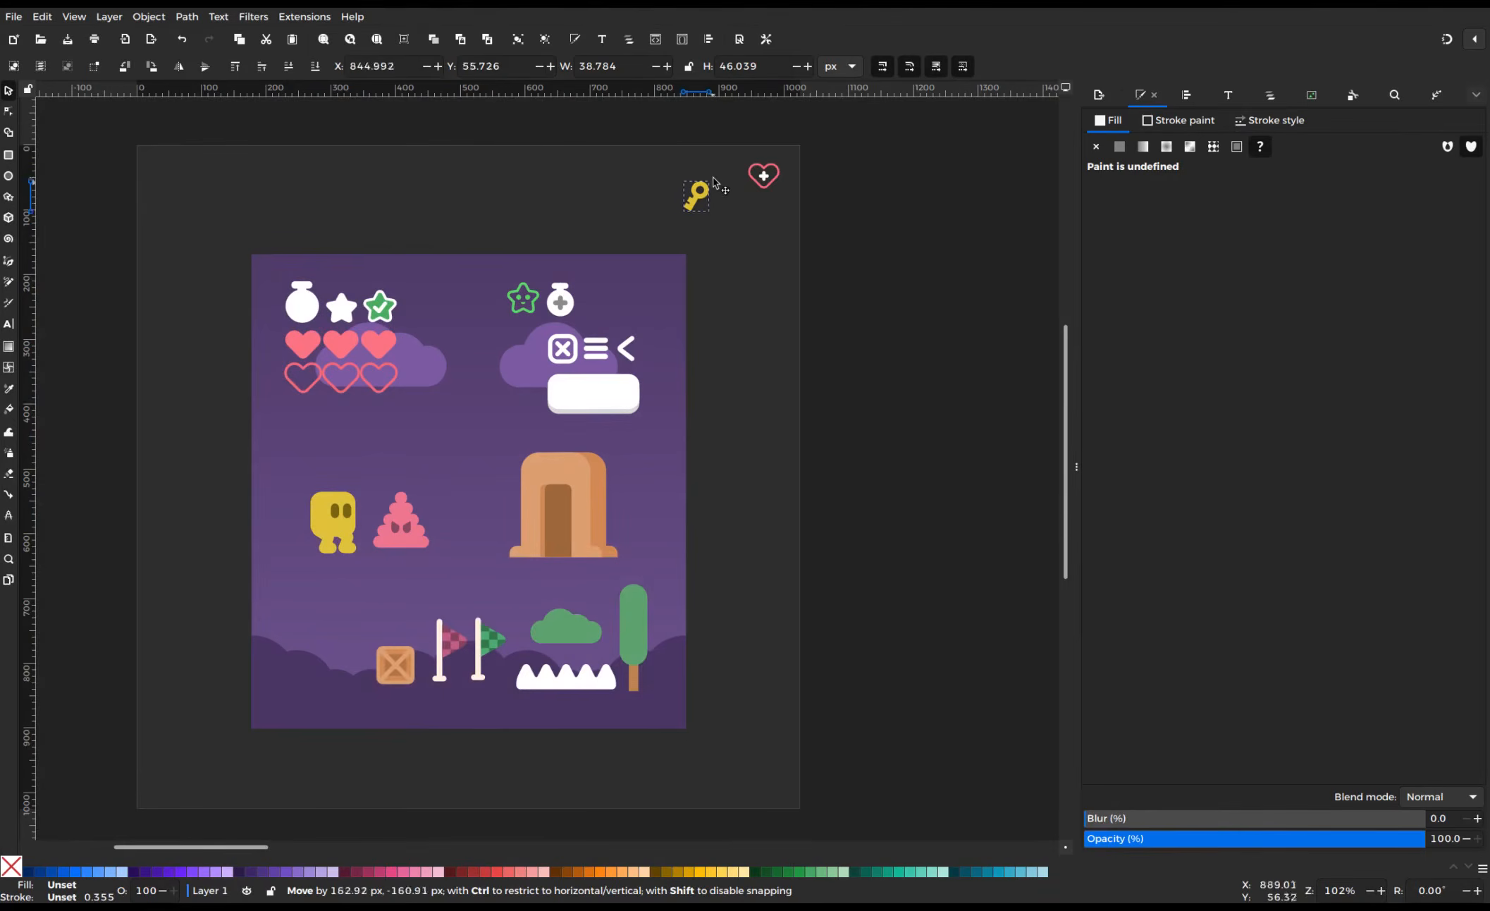
drag(572, 311, 662, 182)
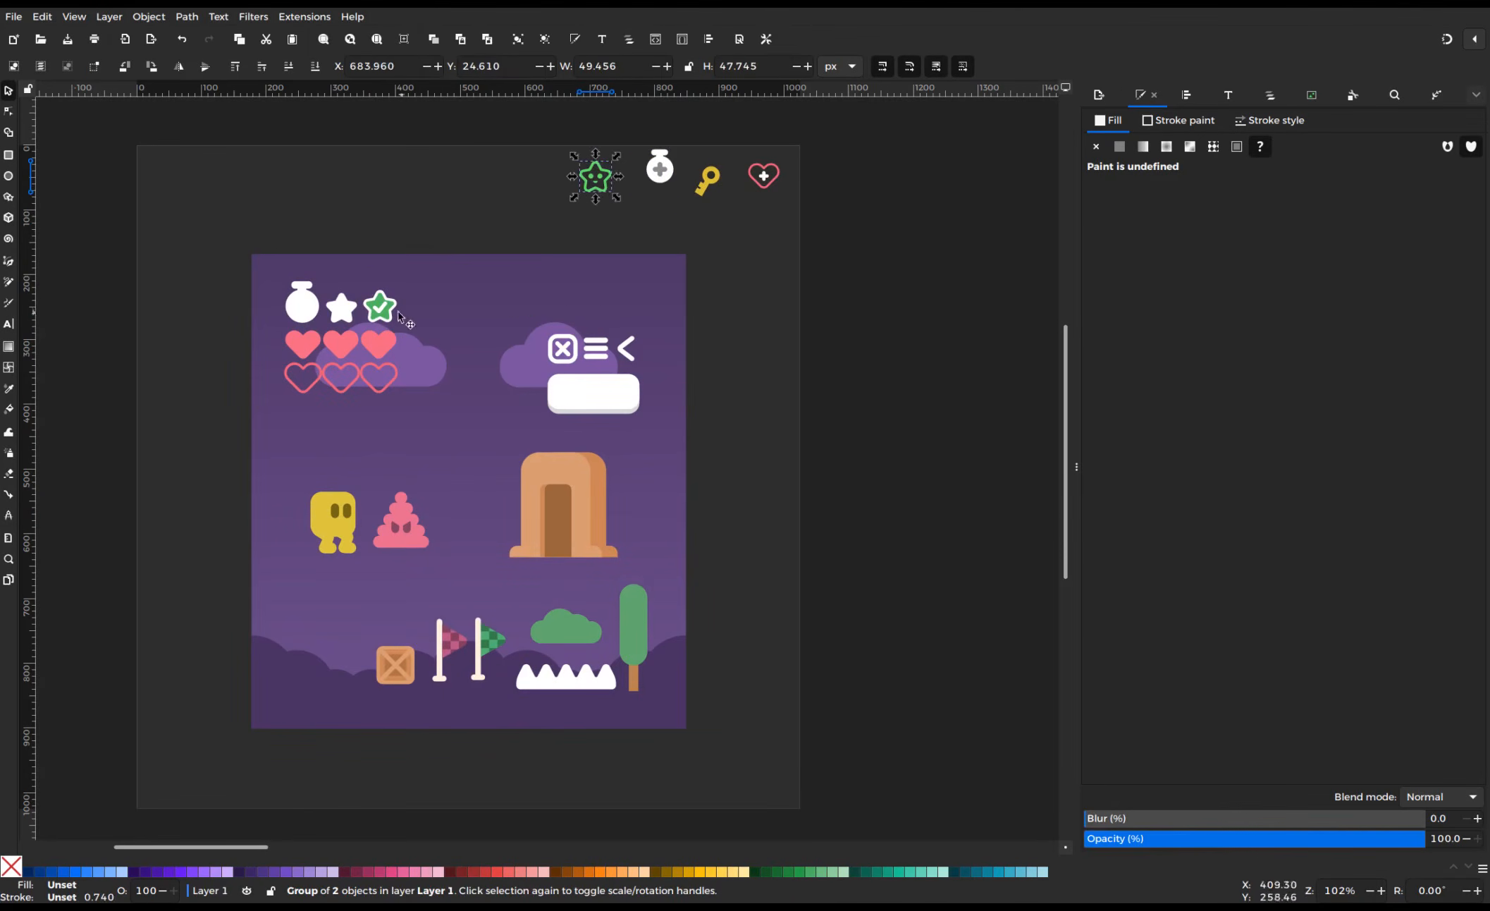
drag(335, 315, 420, 220)
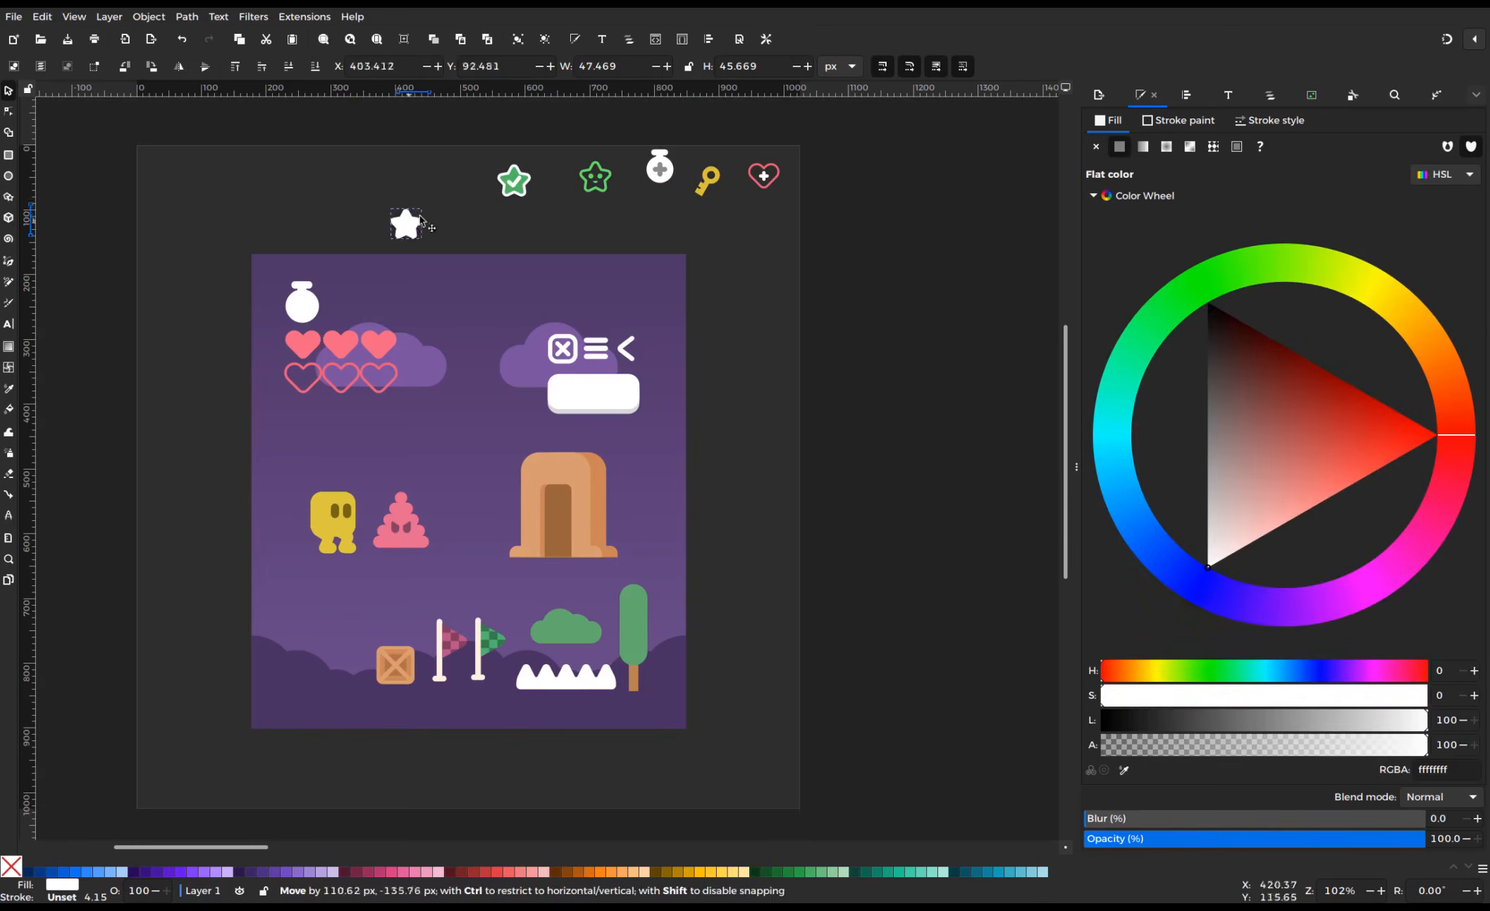
drag(313, 318, 347, 252)
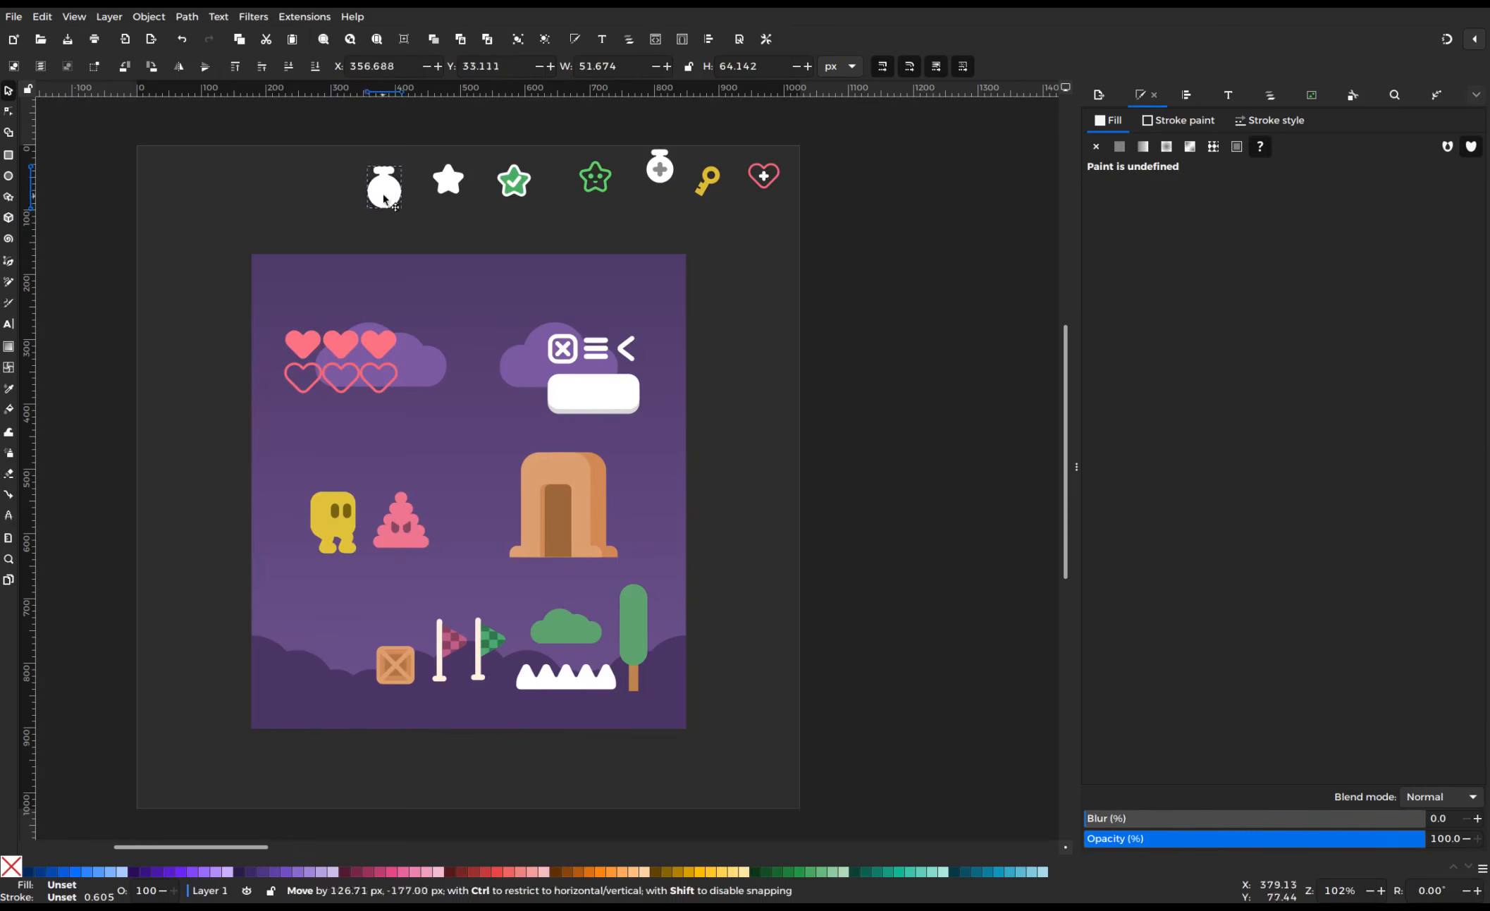
Move the filled hearts and the outlined hearts off the background into the row of collectibles and star icons on the page
drag(352, 342, 113, 188)
key(Escape)
click(234, 180)
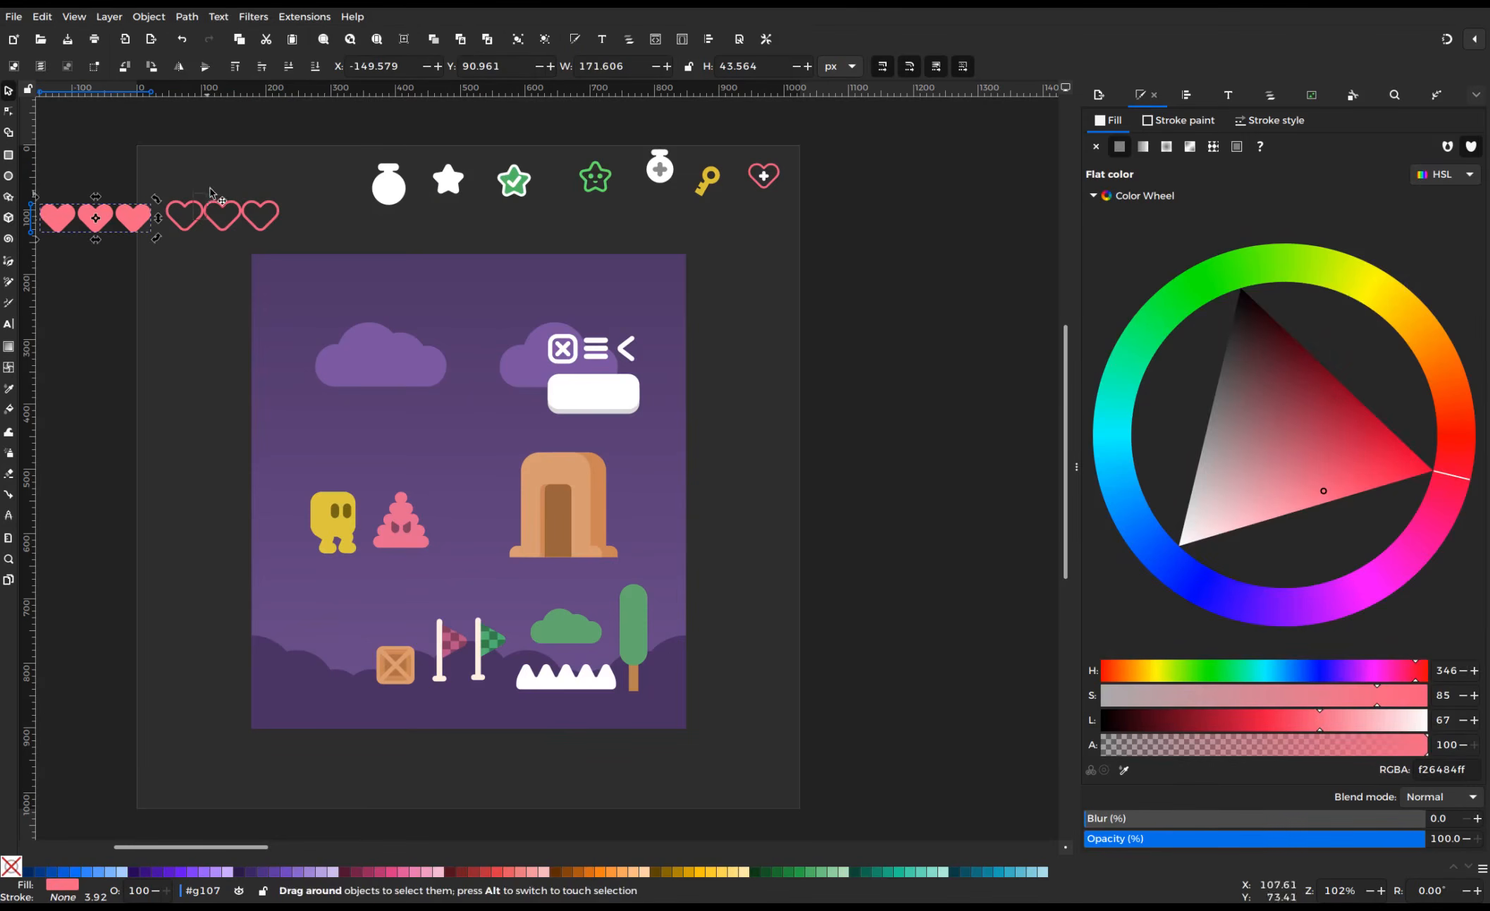
click(215, 217)
click(161, 256)
click(144, 220)
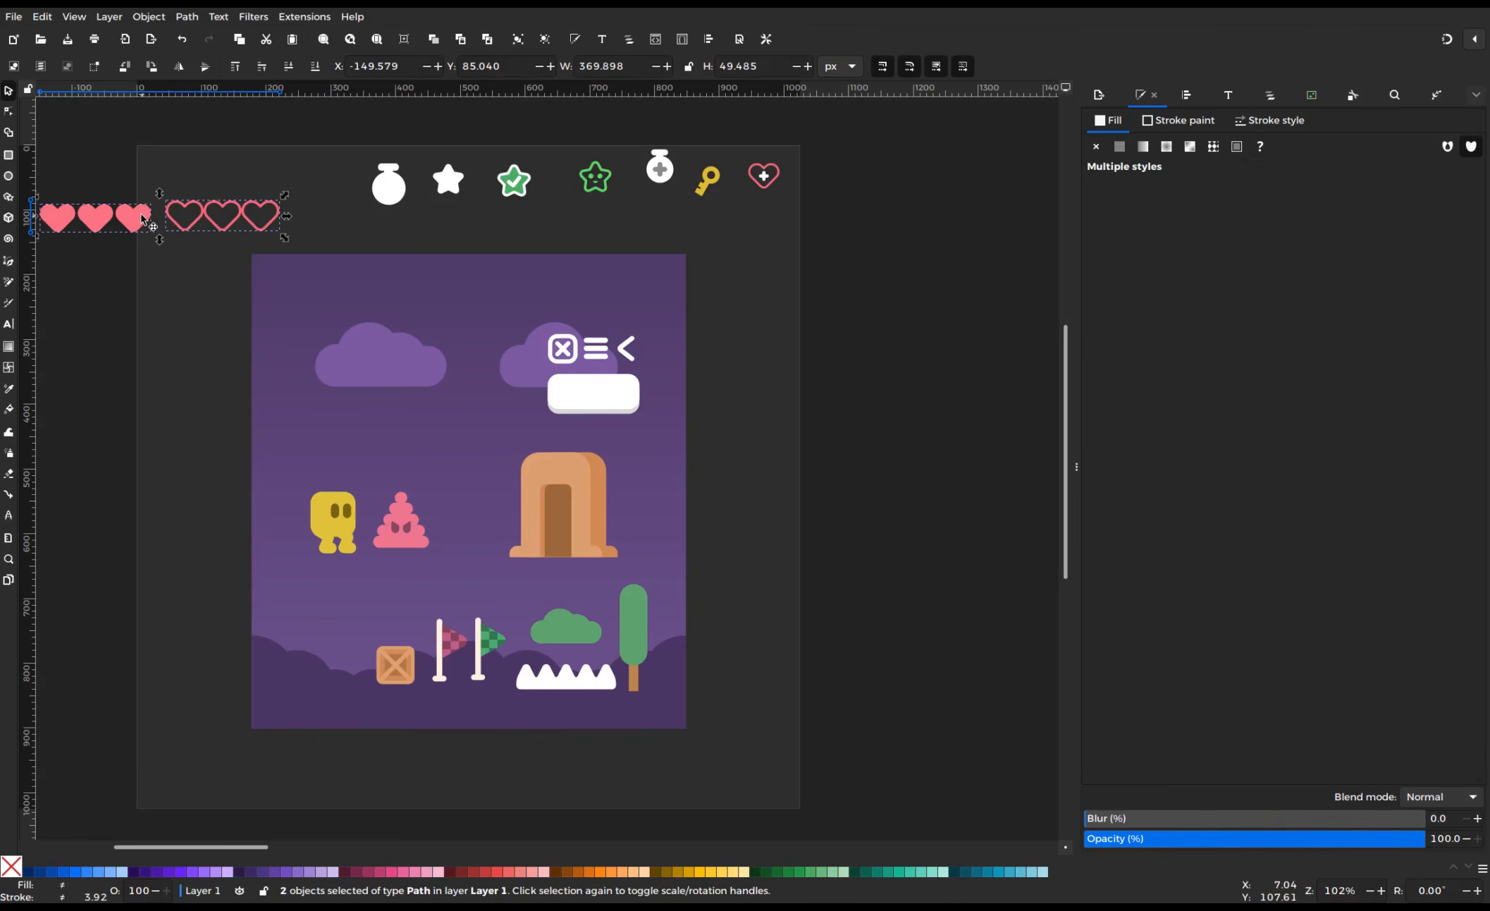
click(167, 259)
drag(195, 227, 254, 199)
drag(134, 216, 192, 186)
Move the two light purple clouds, the three interface icons and the blank button into a second row beneath the hearts
drag(367, 360, 151, 280)
drag(523, 369, 292, 289)
click(592, 409)
drag(596, 349, 453, 282)
drag(565, 357, 688, 273)
right_click(551, 285)
click(548, 540)
click(549, 277)
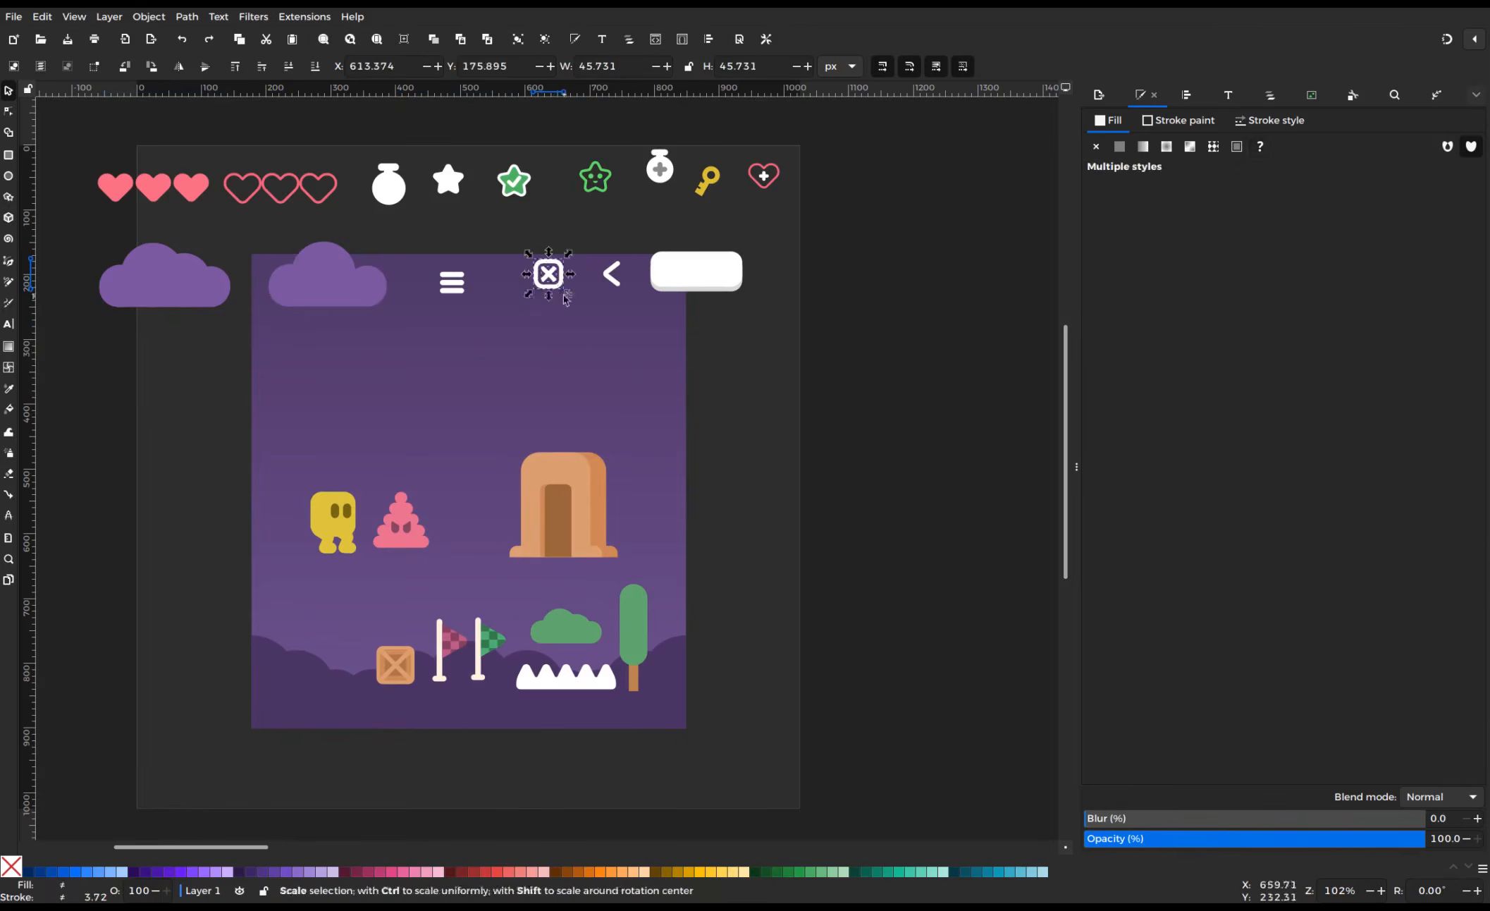
drag(540, 281, 502, 287)
drag(610, 276, 565, 283)
drag(695, 274, 660, 282)
Move the purple background off the page's right side and line up the brown door, pink enemy and yellow character in a third row
drag(301, 338, 823, 326)
drag(557, 494, 663, 385)
drag(400, 519, 558, 421)
drag(334, 504, 467, 403)
Arrange the flags, bush, crate, spikes and tree around the character rows, with the dark cloud strip beneath them and the background beside the page
drag(451, 641, 326, 409)
drag(567, 627, 242, 445)
drag(396, 664, 227, 533)
drag(566, 676, 323, 543)
drag(633, 621, 445, 515)
drag(474, 669, 440, 682)
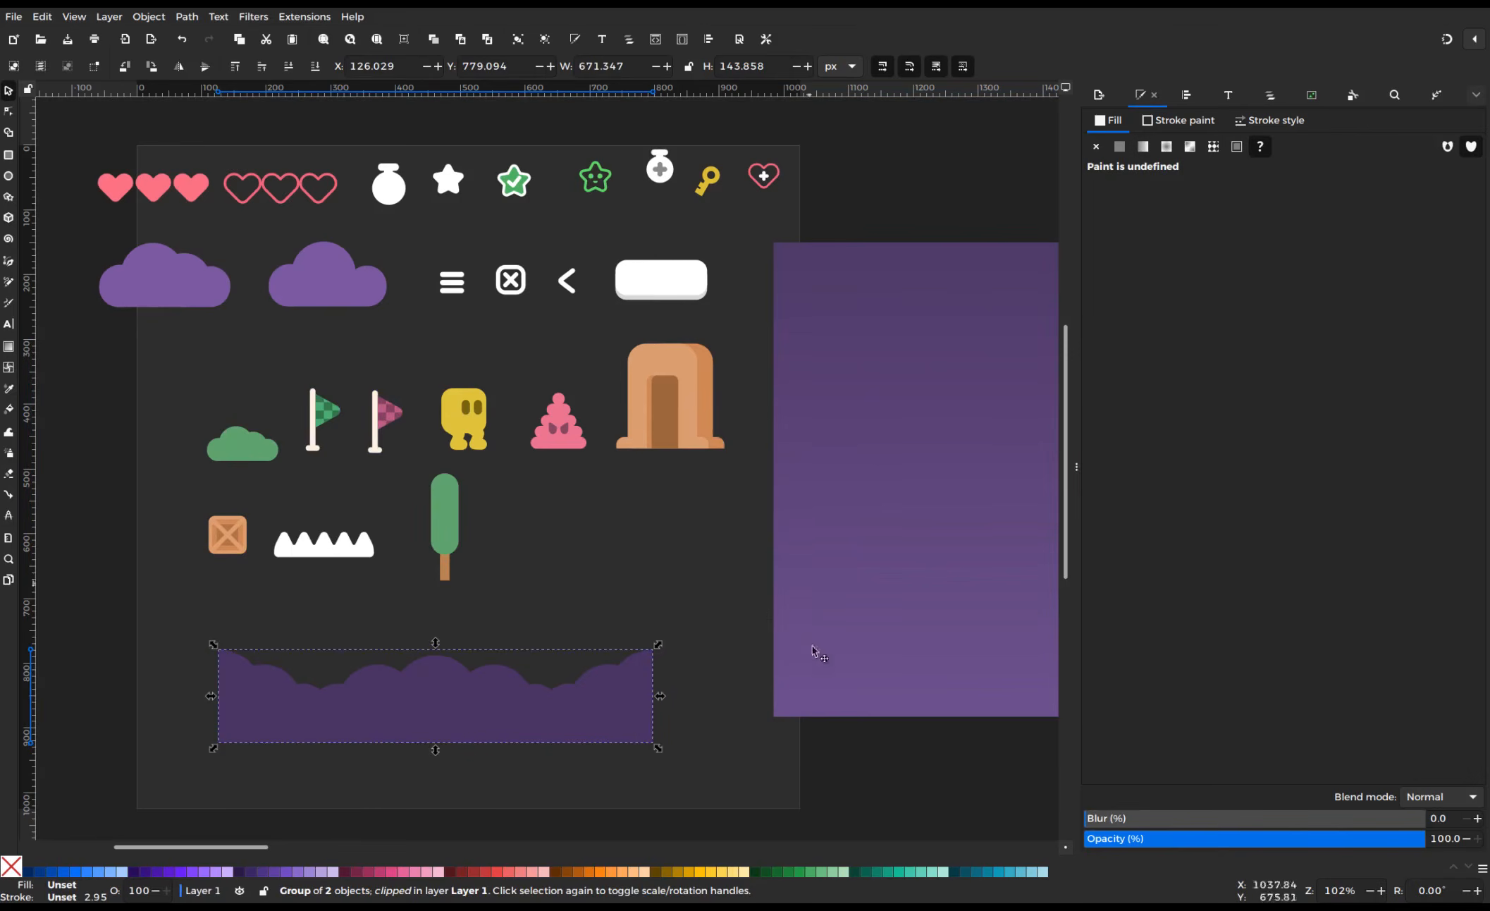
drag(812, 650, 808, 723)
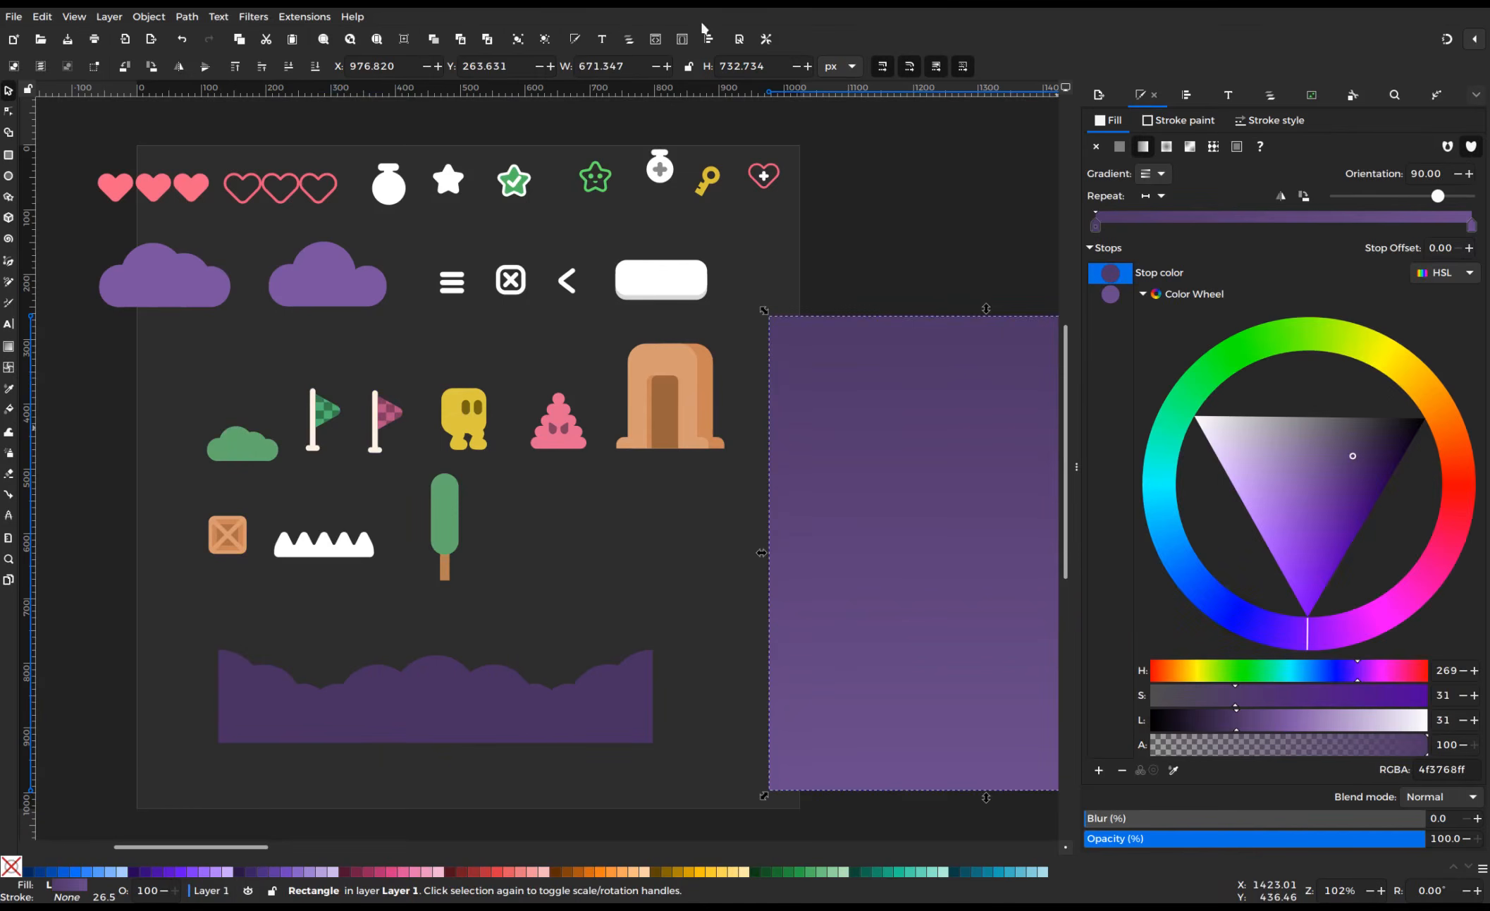
Rename the filled hearts as hears and the outlined hearts as empty_hearts in the object list
click(631, 40)
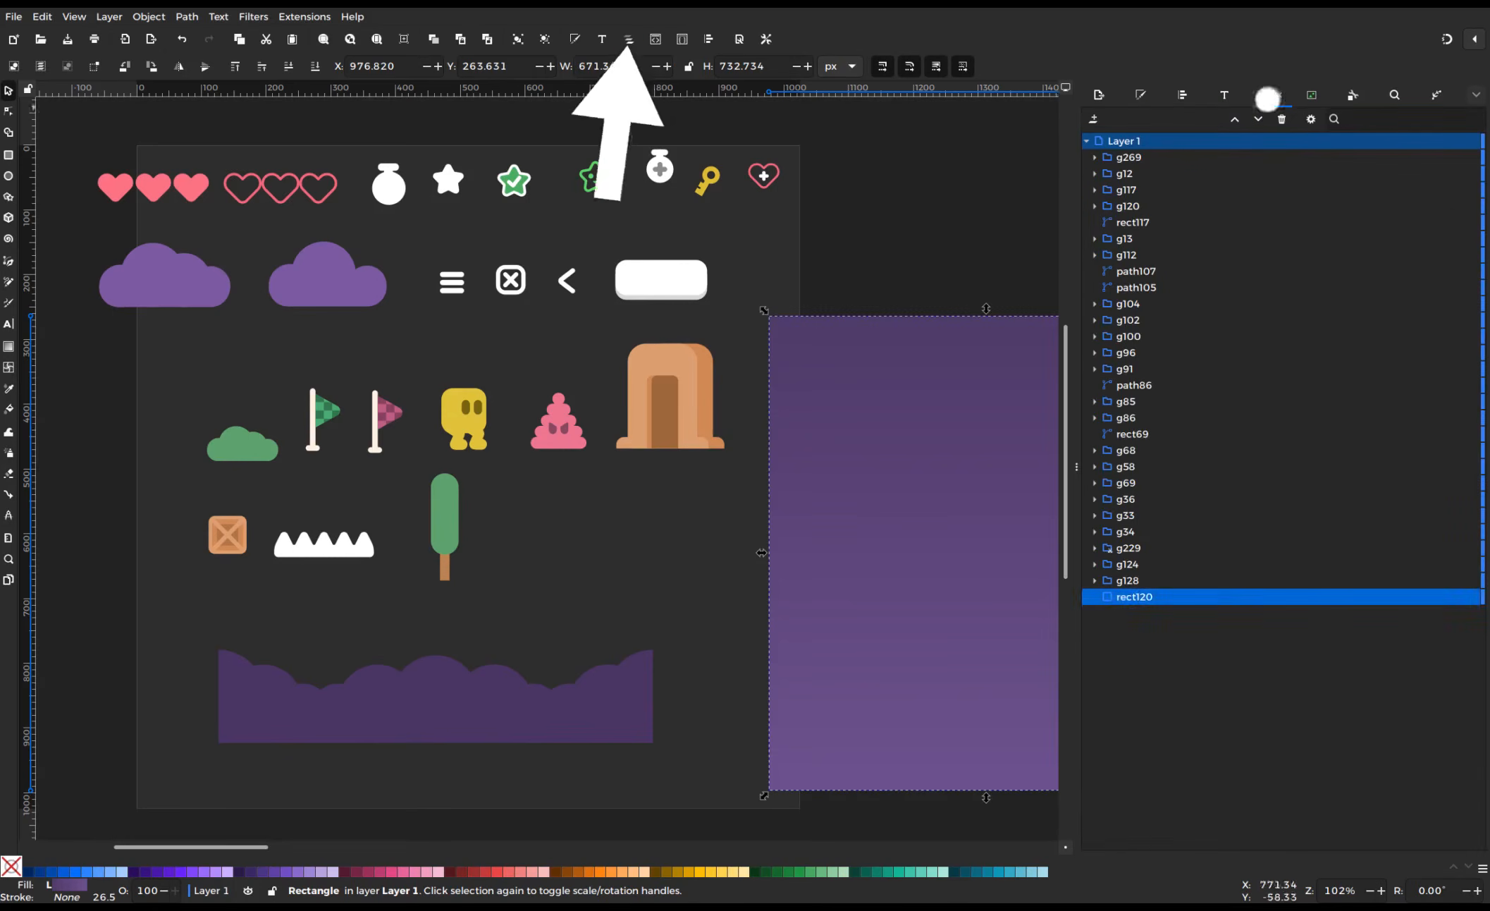
click(203, 186)
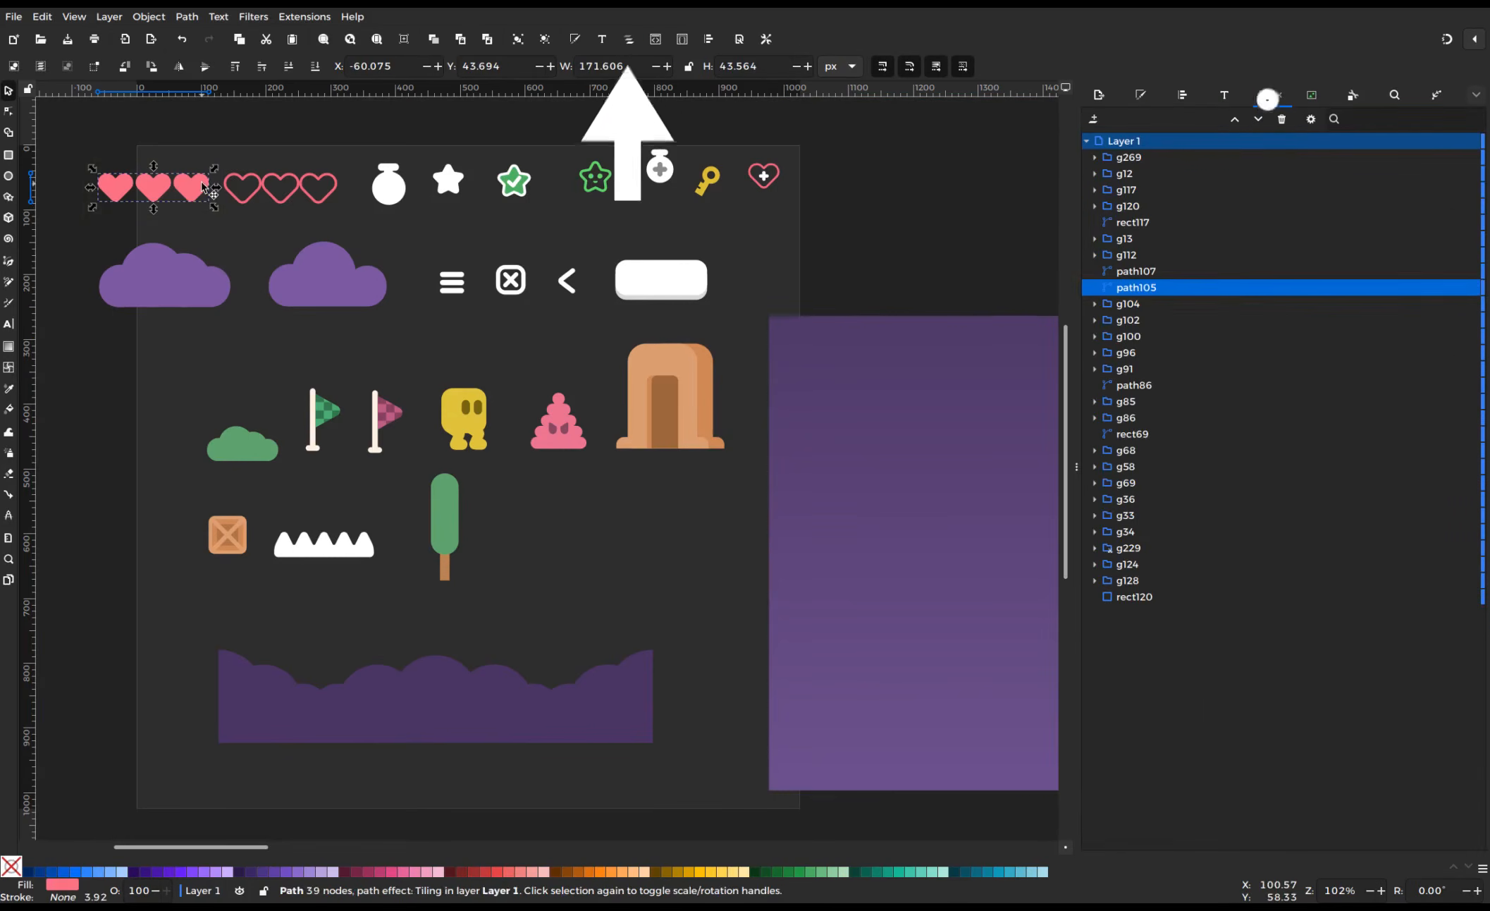
double_click(1145, 288)
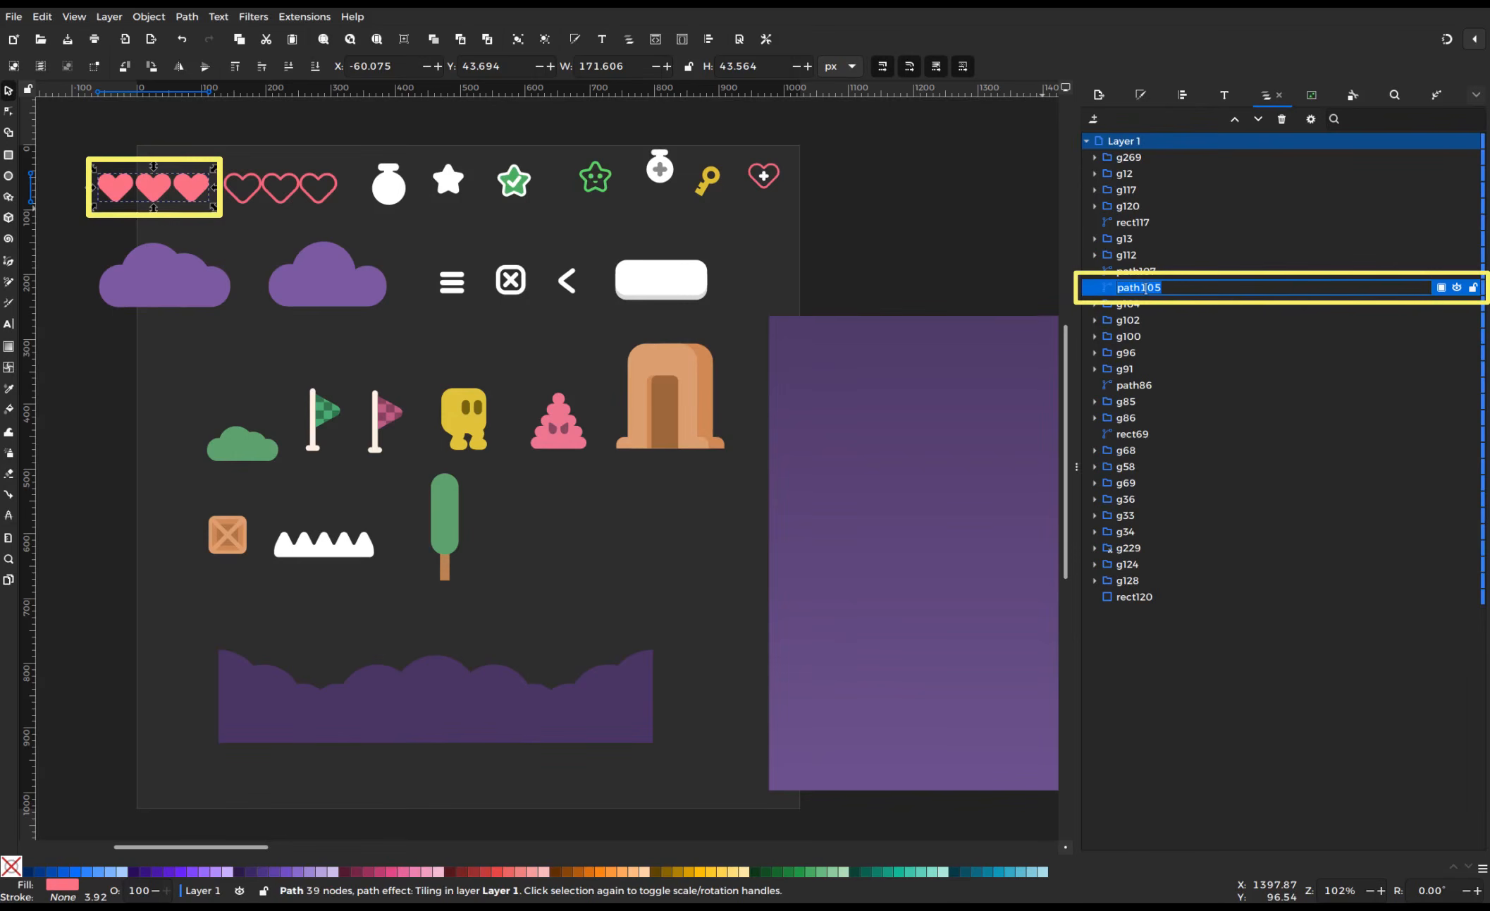
text(he)
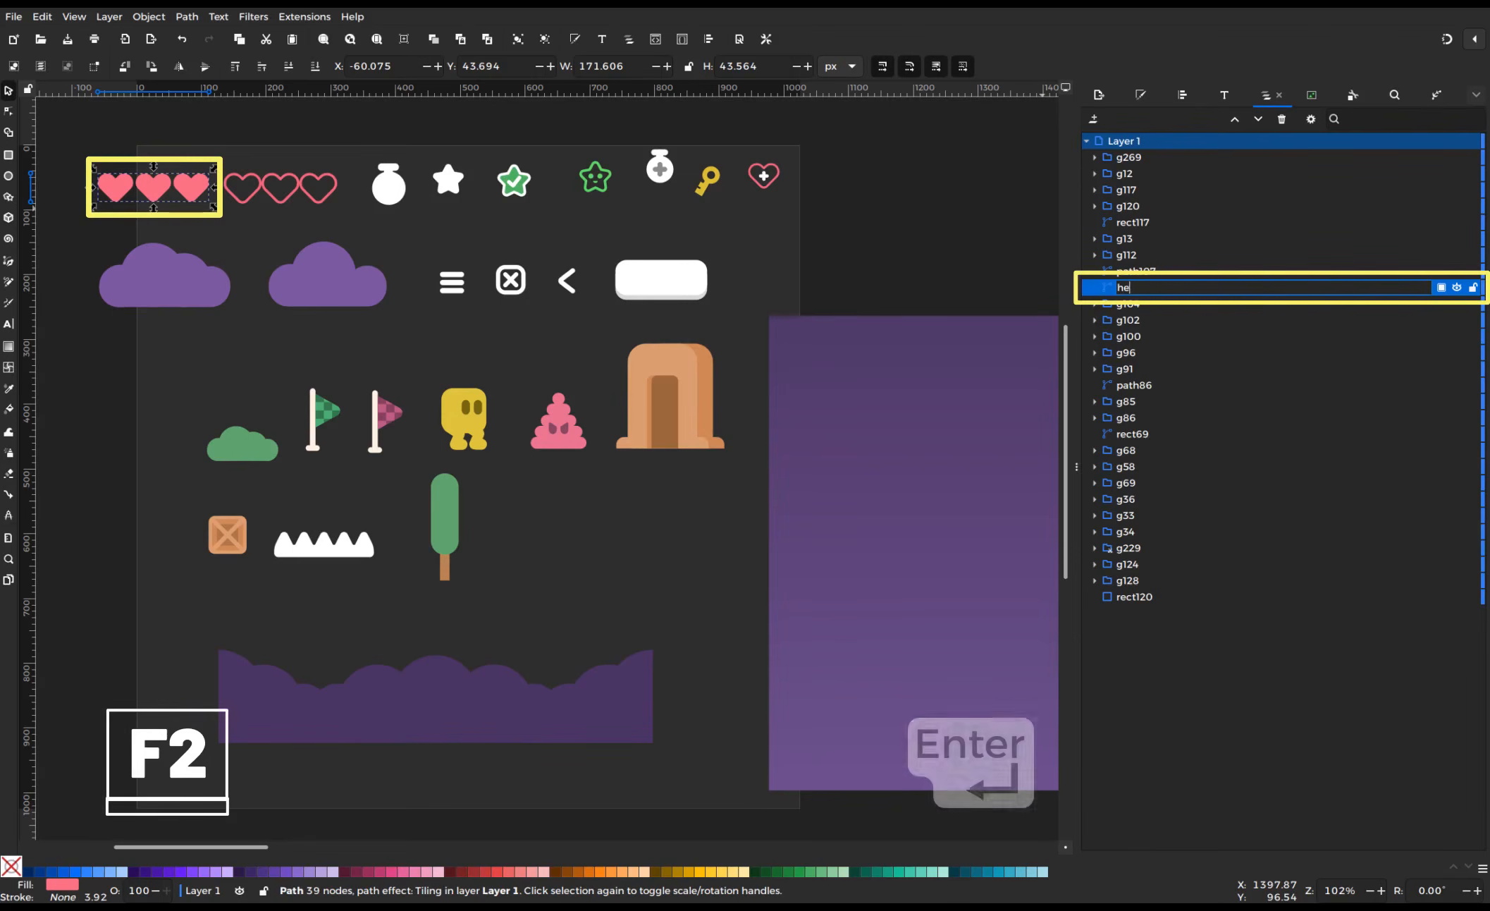
text(ars)
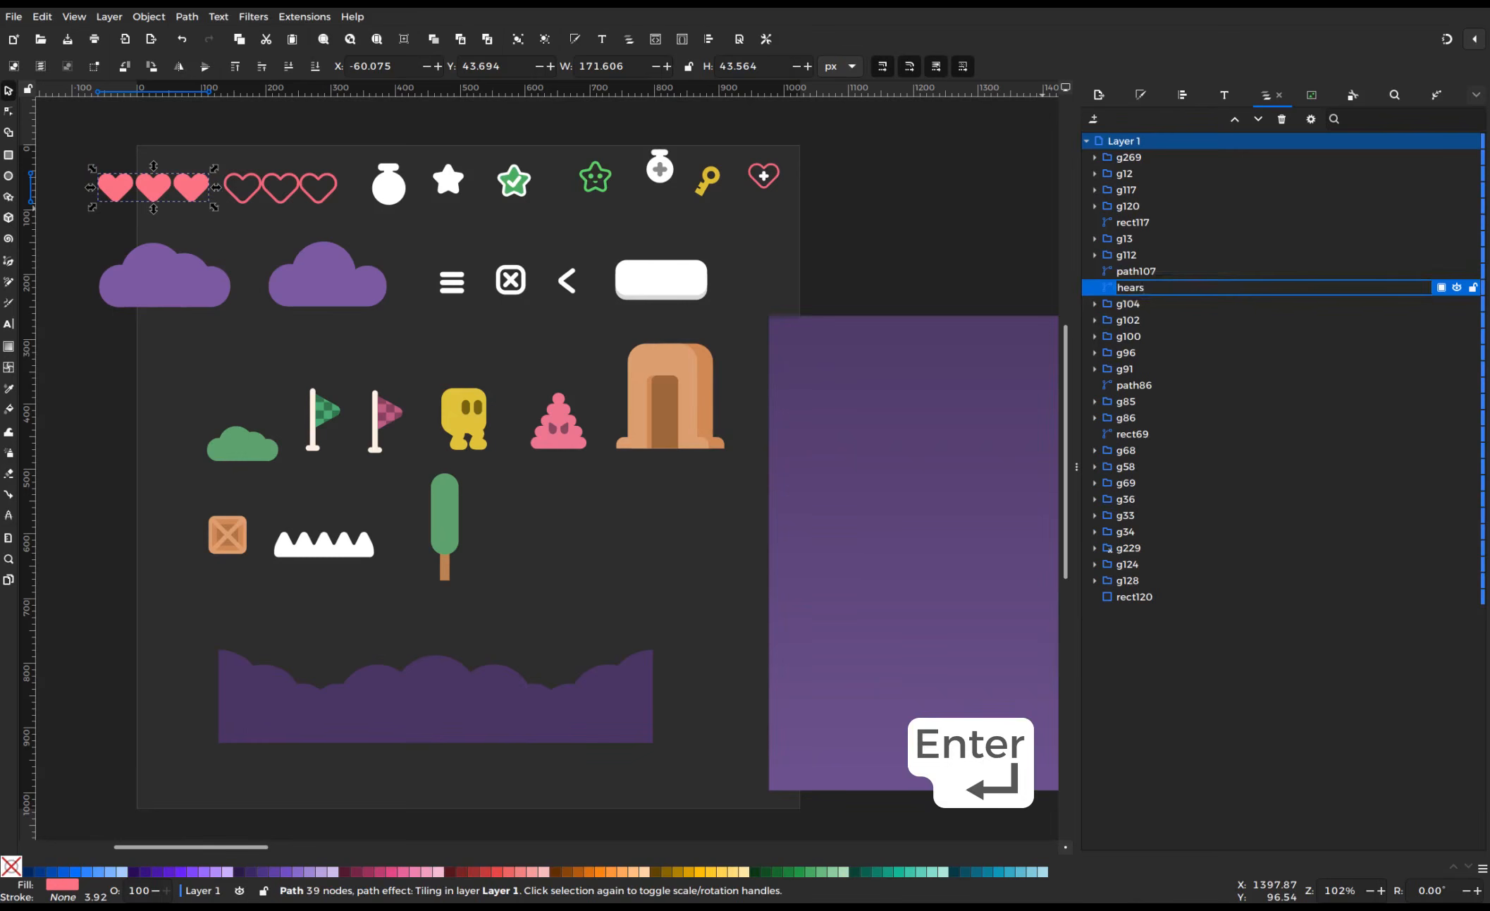
key(Return)
double_click(1137, 274)
text(empty_hearts)
key(Return)
Rename the plain timer as timer, the plain white star as star and the checkmarked green star as full_star
double_click(1144, 335)
text(timer)
double_click(1143, 385)
text(star)
click(514, 181)
double_click(1128, 254)
text(full_star)
key(Return)
Rename the collectible star, timer, key and heart groups as collect_star, collect_timer, collect_key and cllect_heart
double_click(1126, 369)
text(collect_star)
key(Return)
double_click(1126, 353)
text(collect_timer)
key(Return)
double_click(1128, 320)
text(collect_key)
key(Return)
double_click(1128, 303)
text(cllect_heart)
key(Return)
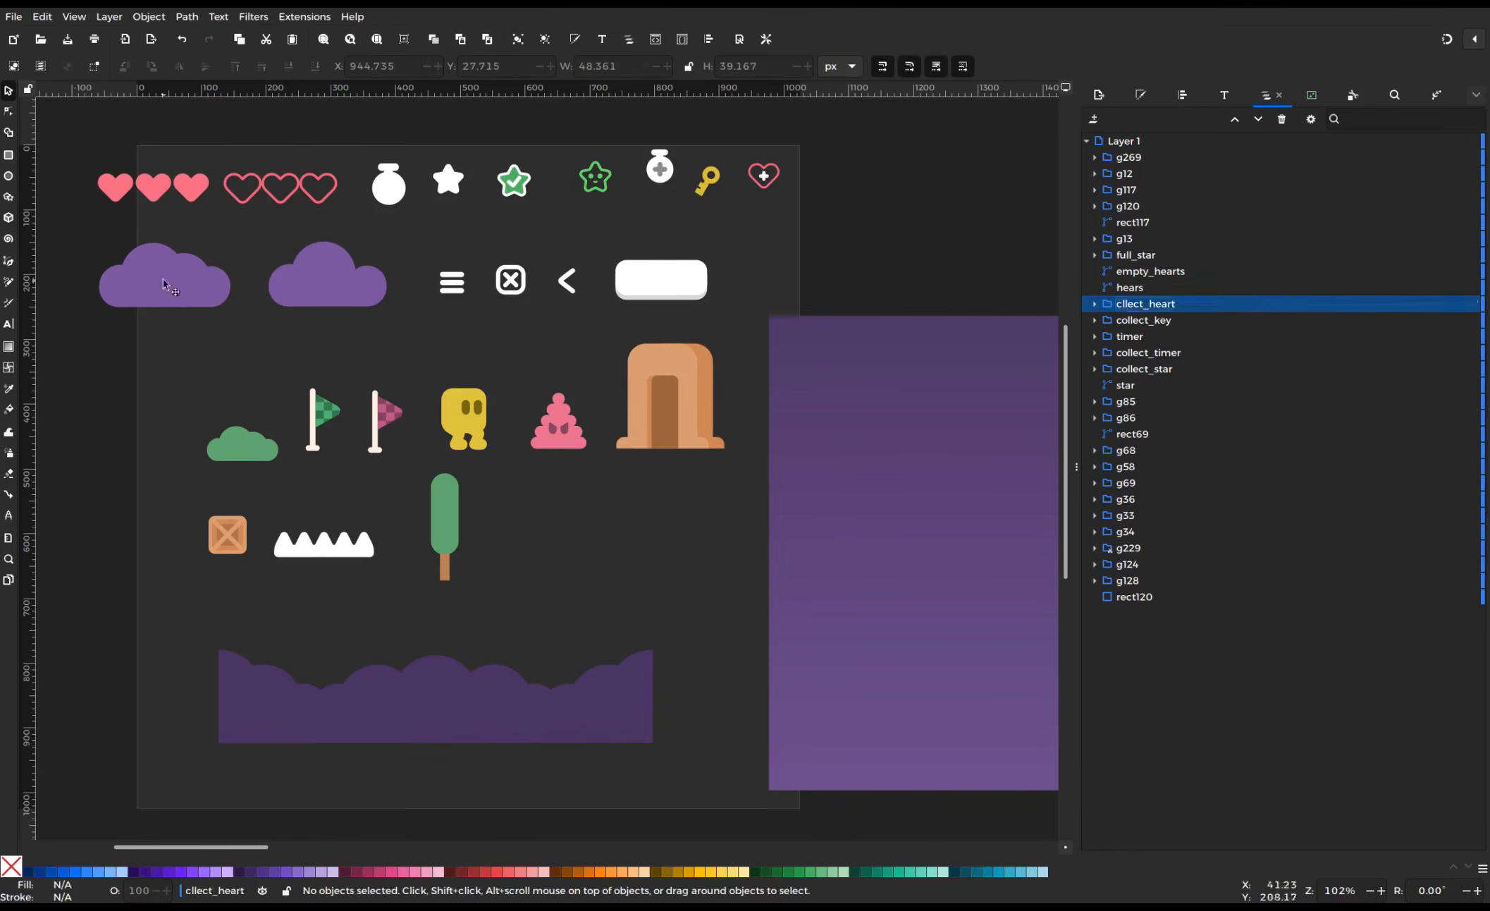
Rename the two light purple cloud groups as cloud 1 and cloud 2
click(1097, 581)
double_click(1129, 580)
text(cloud 1)
key(Return)
double_click(1128, 564)
text(cloud 2)
key(Return)
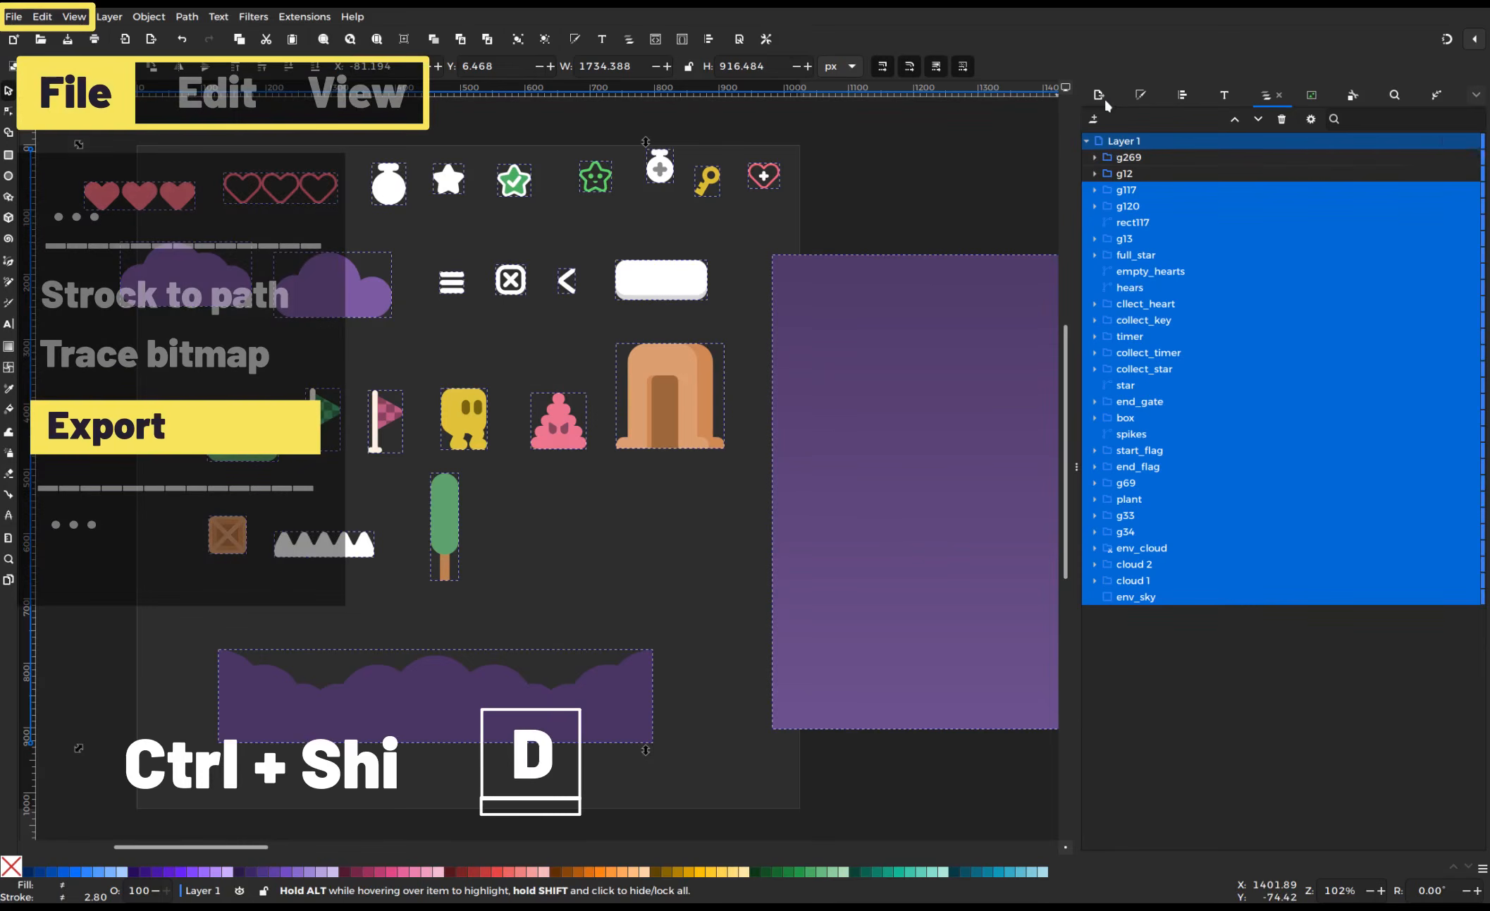
Batch export all selected assets as separate PNG files into the square game art/Assets folder
click(1106, 102)
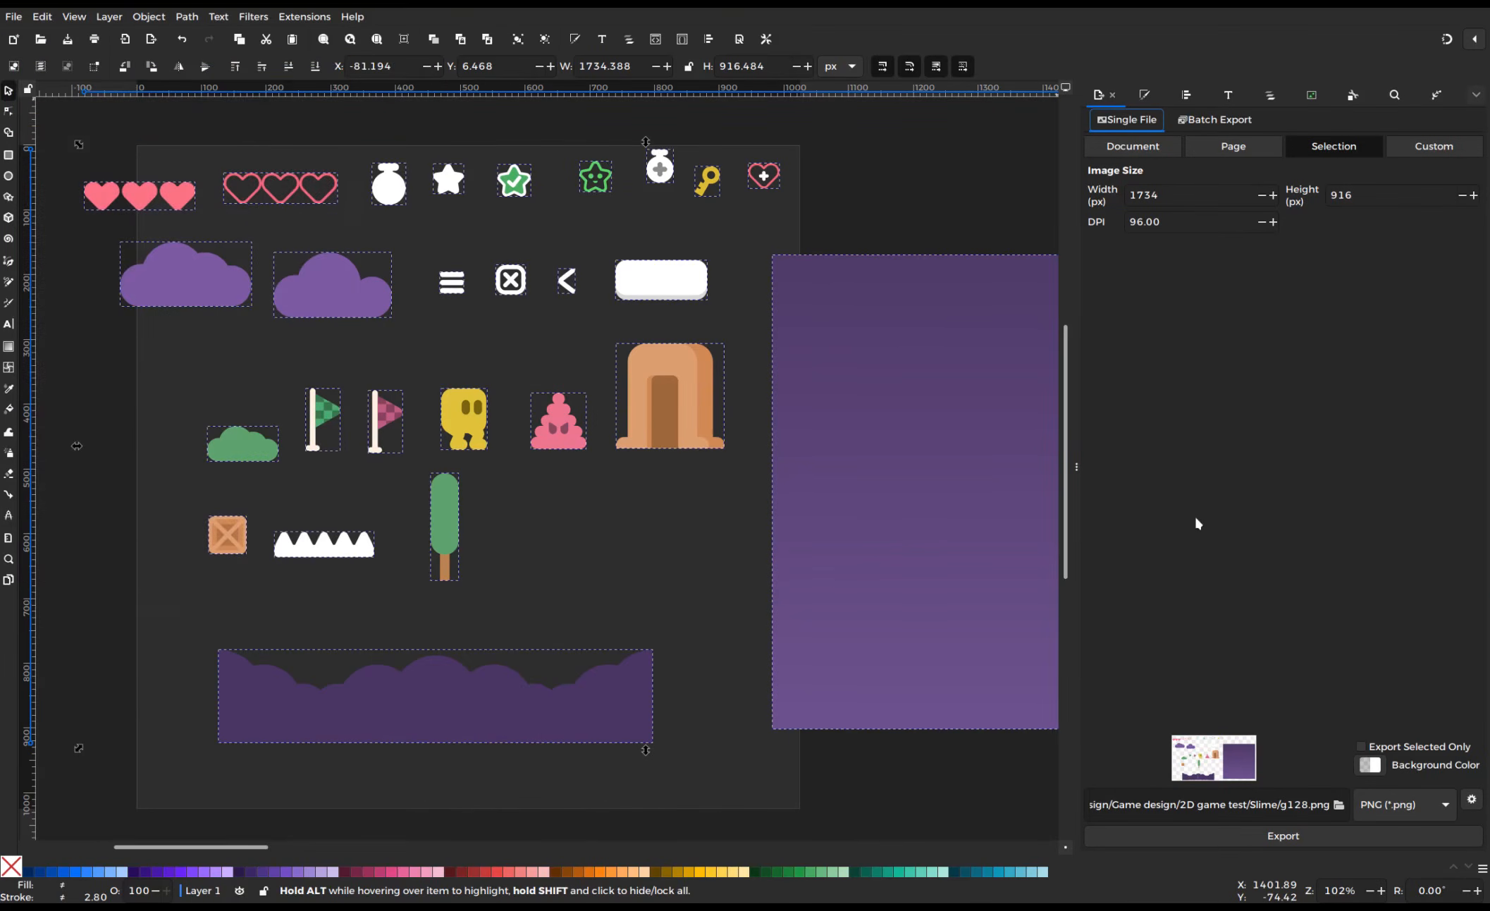
click(1236, 121)
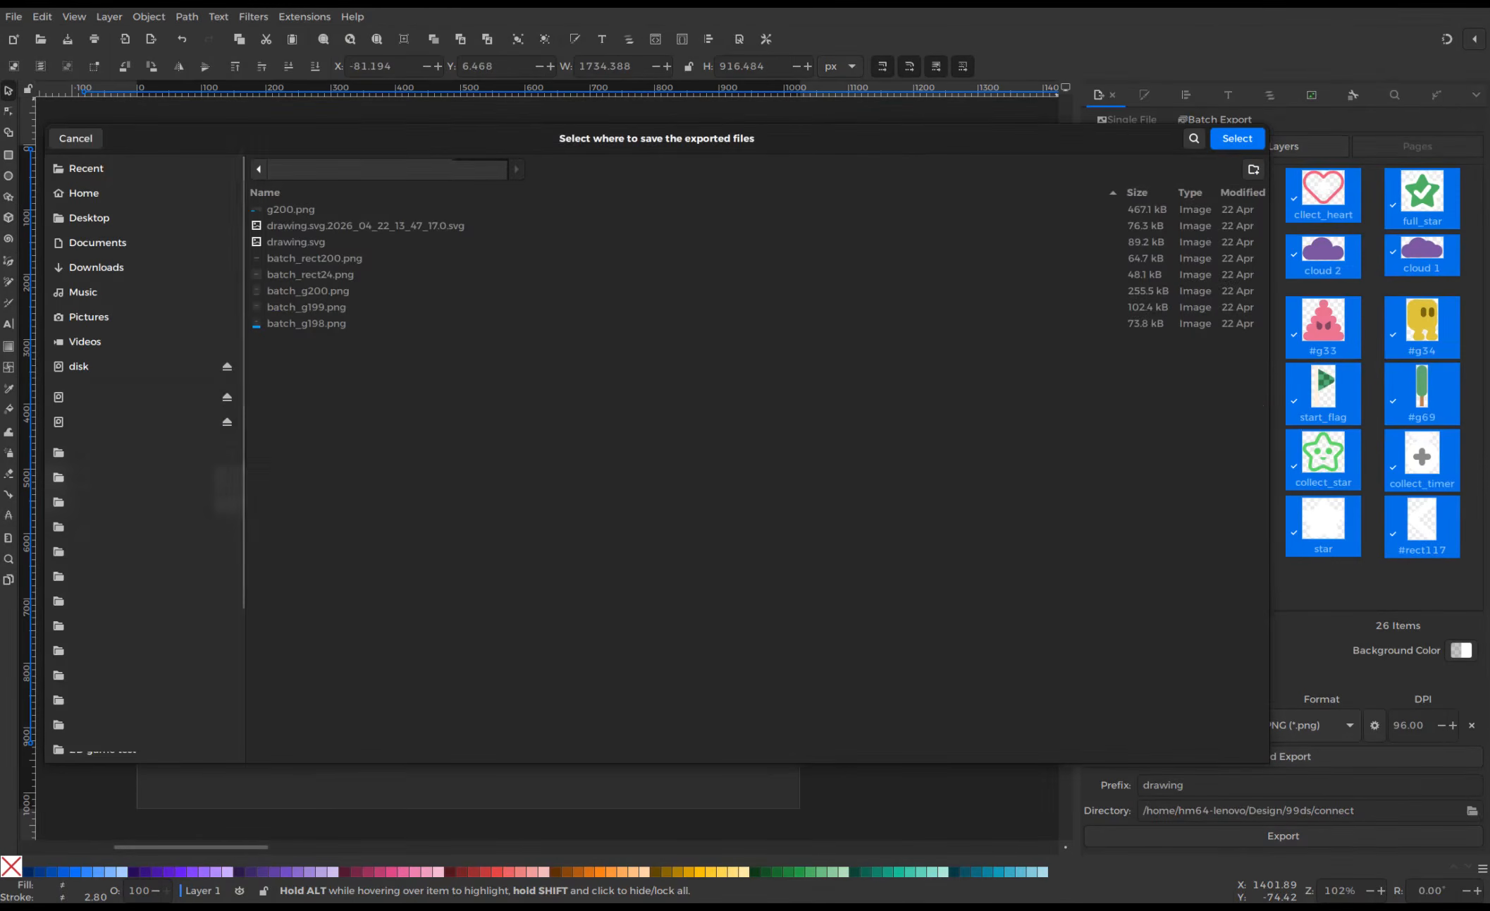
click(226, 477)
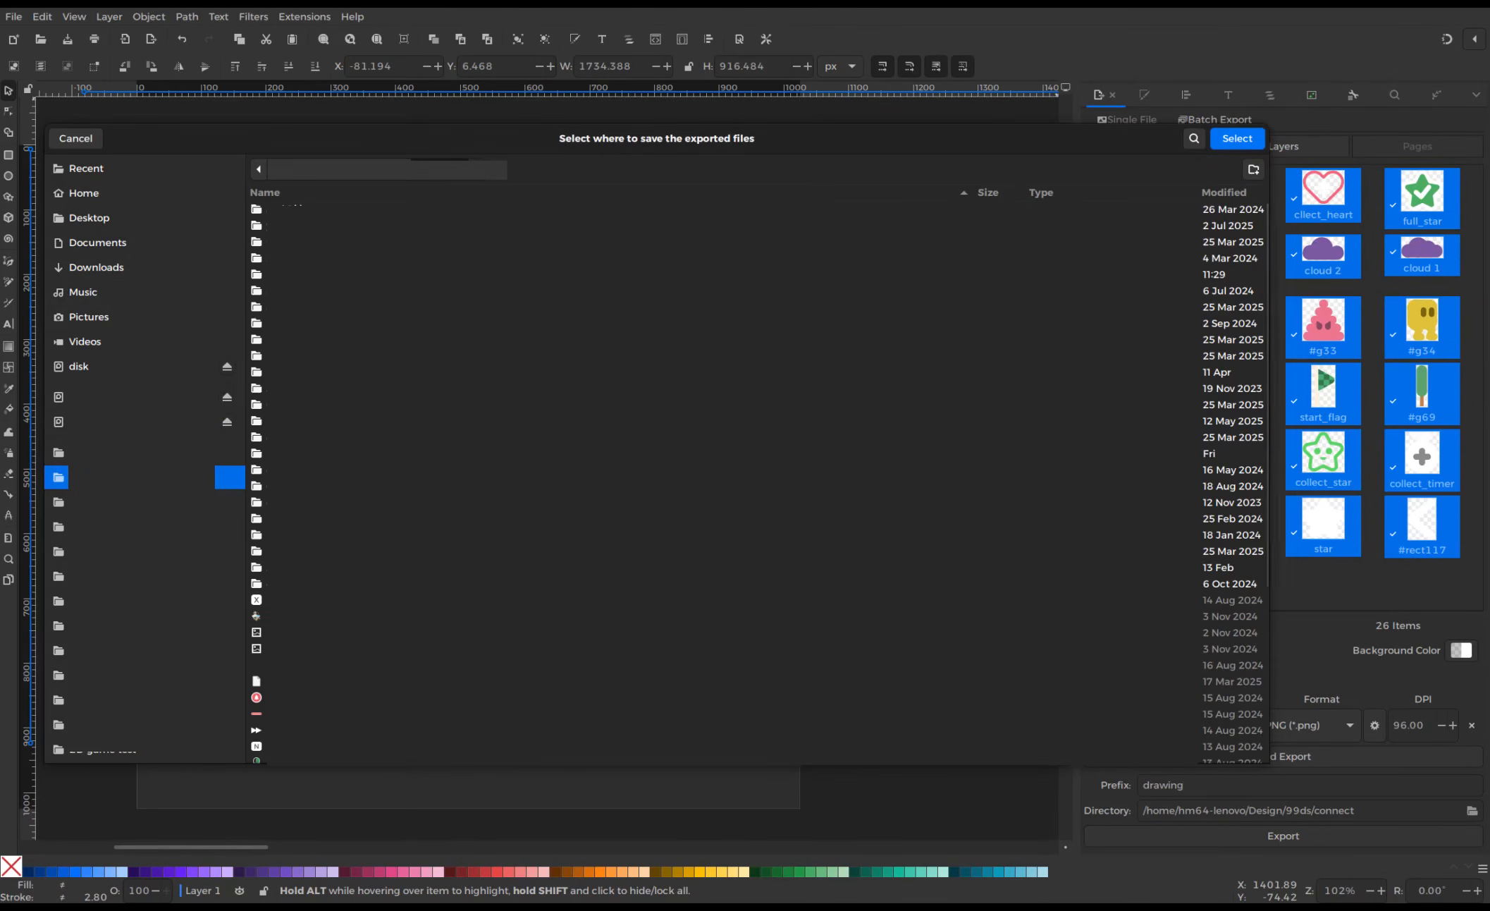
double_click(257, 274)
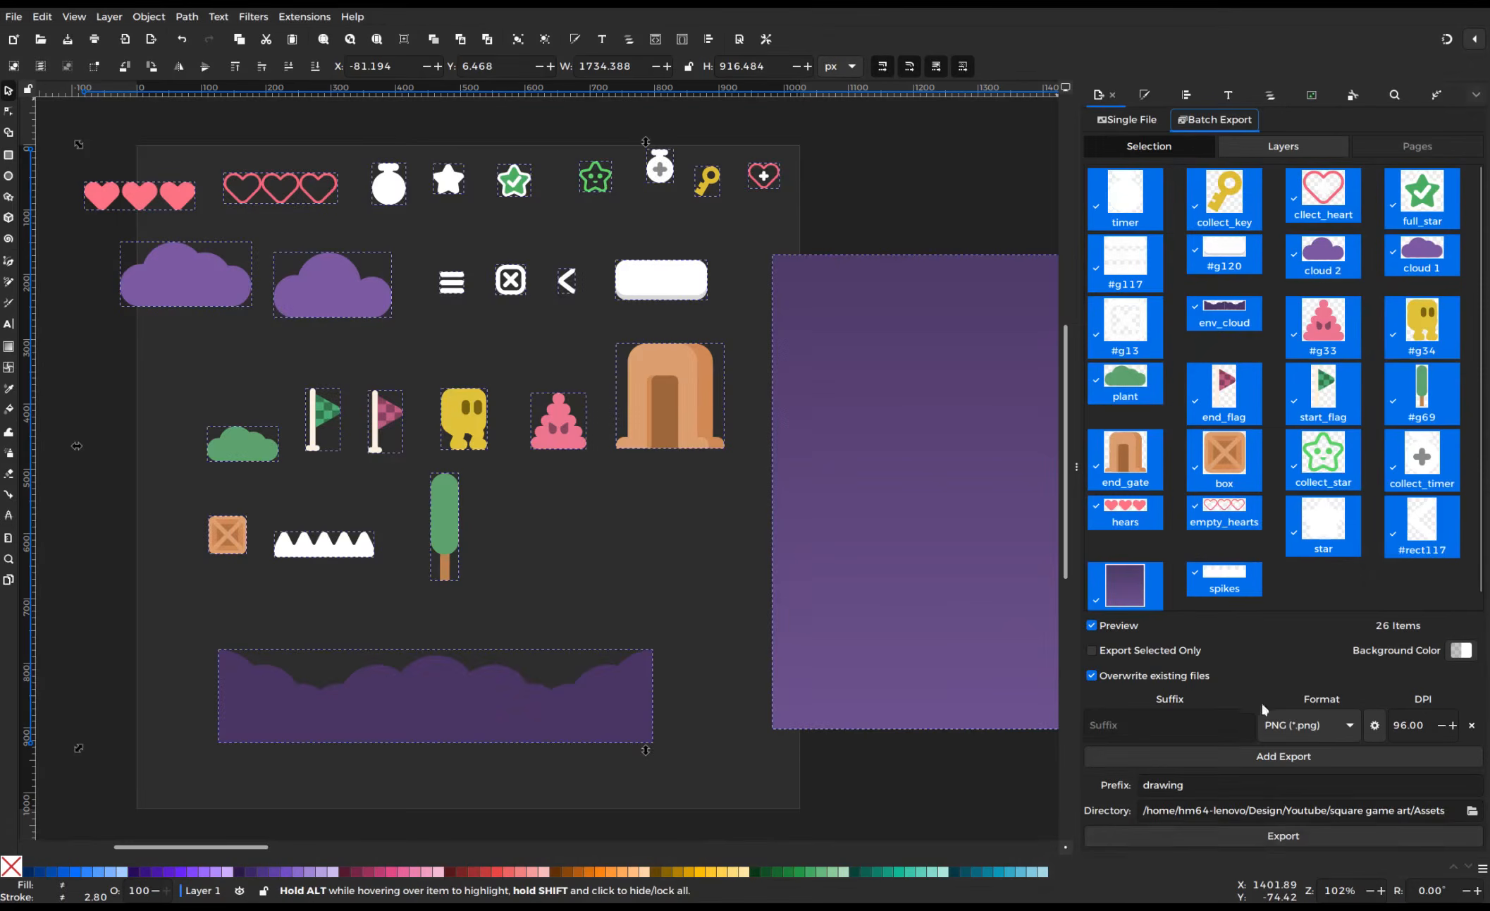
click(1271, 839)
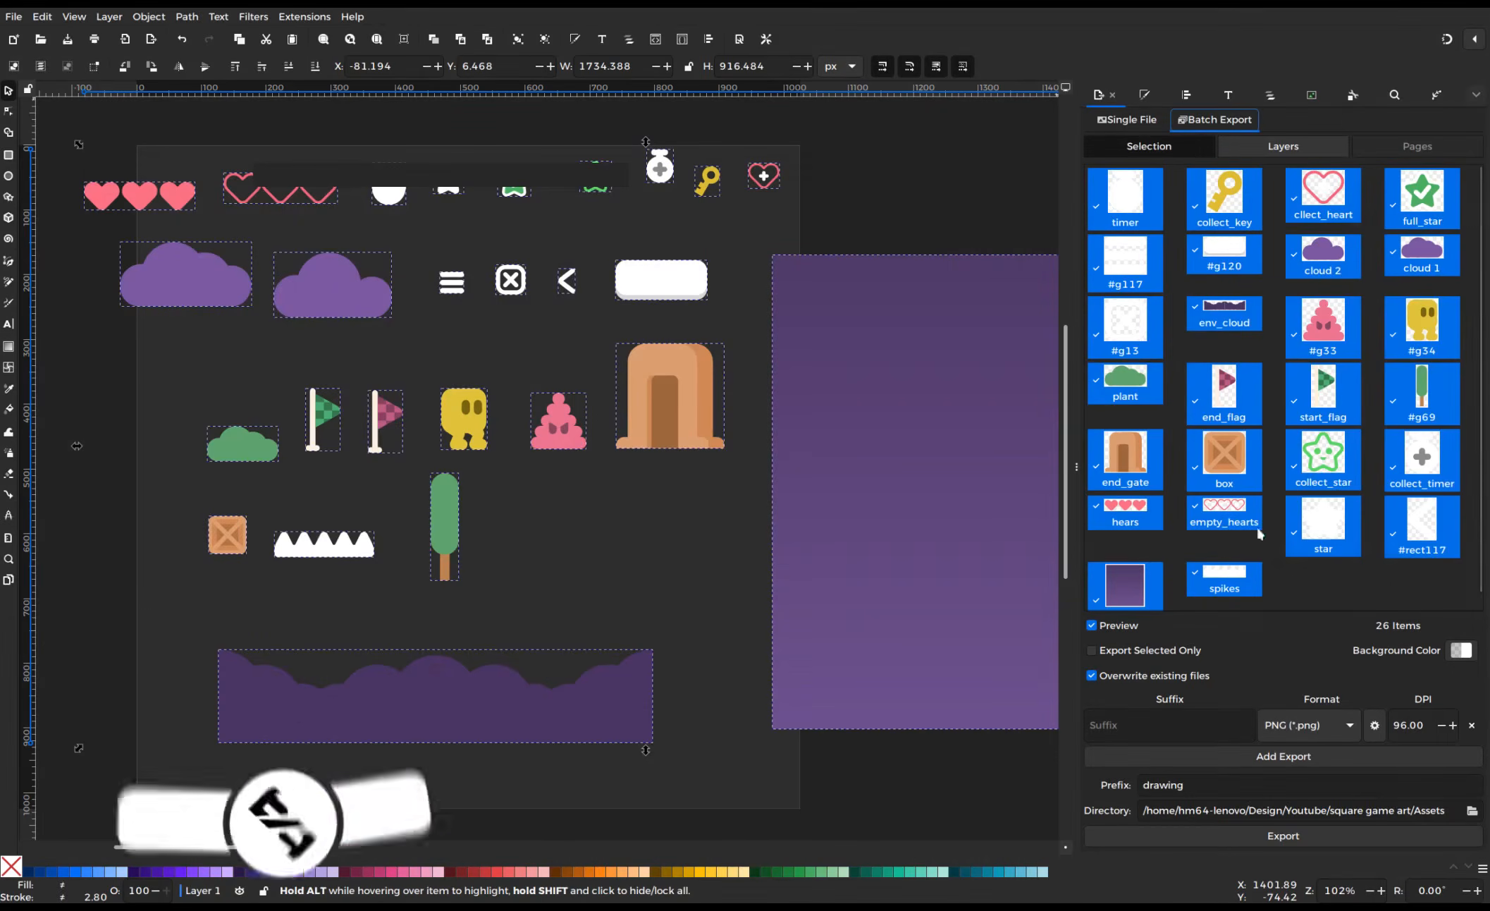
click(1271, 837)
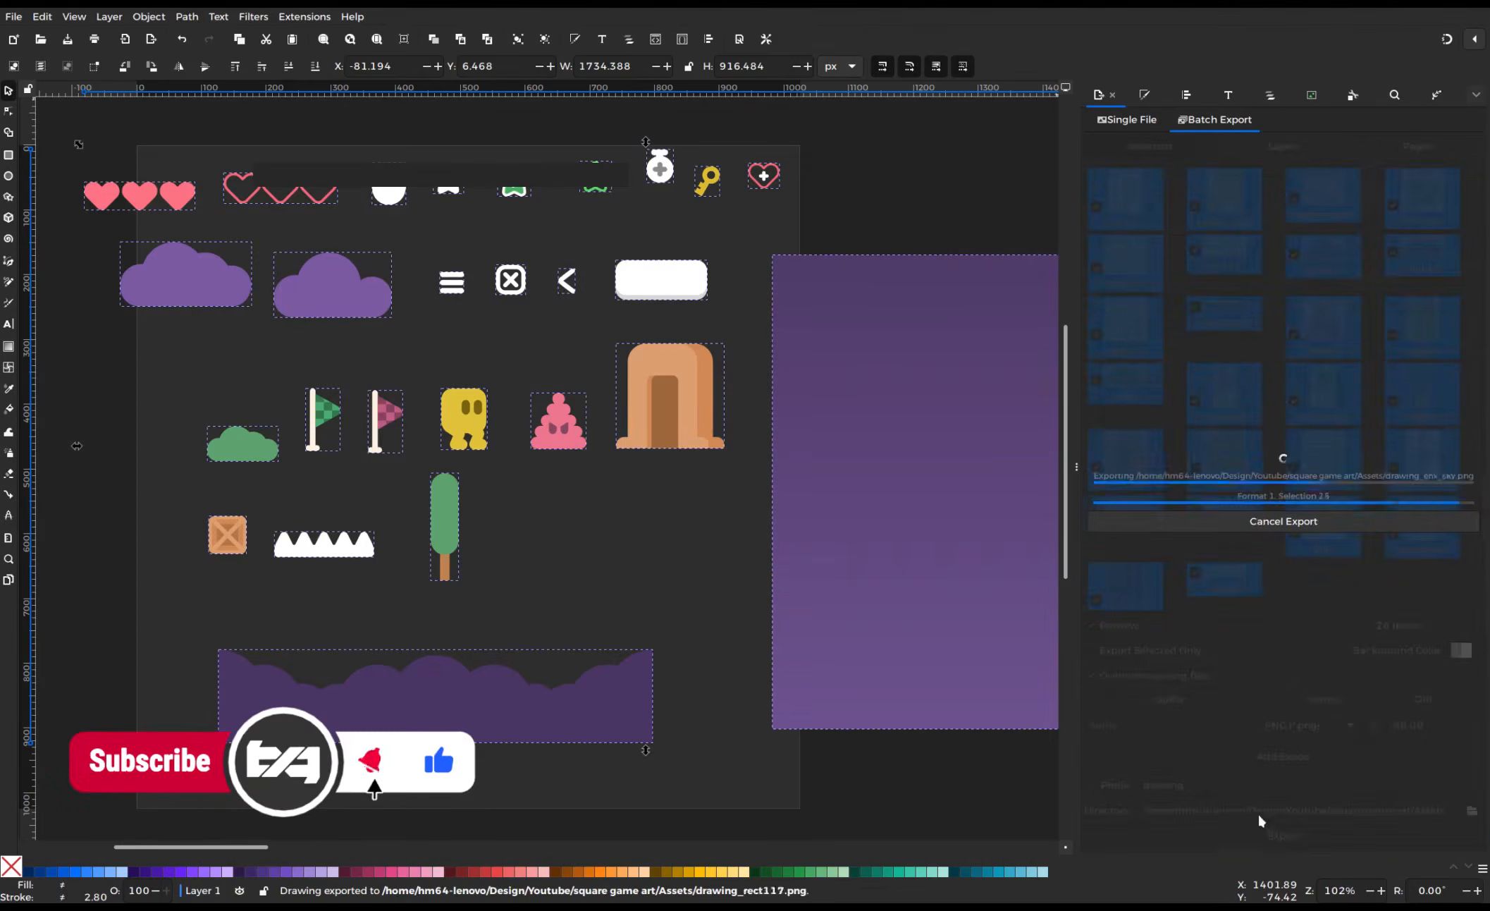